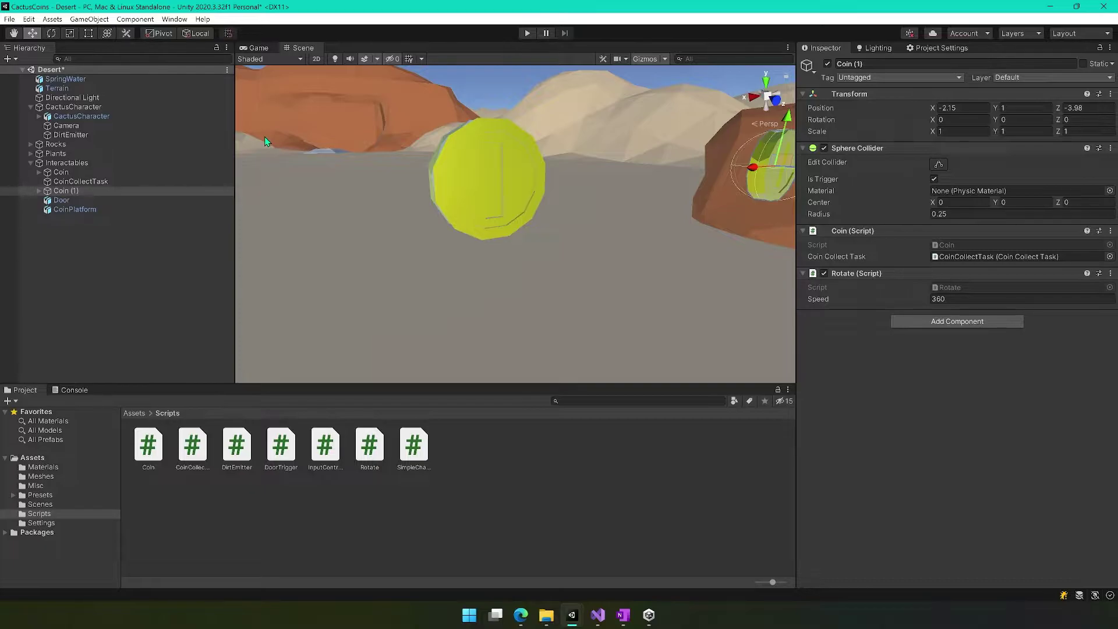
# Duplicate the Boulder_1 rock, move the copy to about X -3.32, Y -1.1, Z -8.55, and rotate it about 71° around Y.
pyautogui.moveTo(419, 262); pyautogui.dragTo(594, 286, button='right')
pyautogui.press('s')
pyautogui.moveTo(491, 247); pyautogui.dragTo(302, 206, button='right')
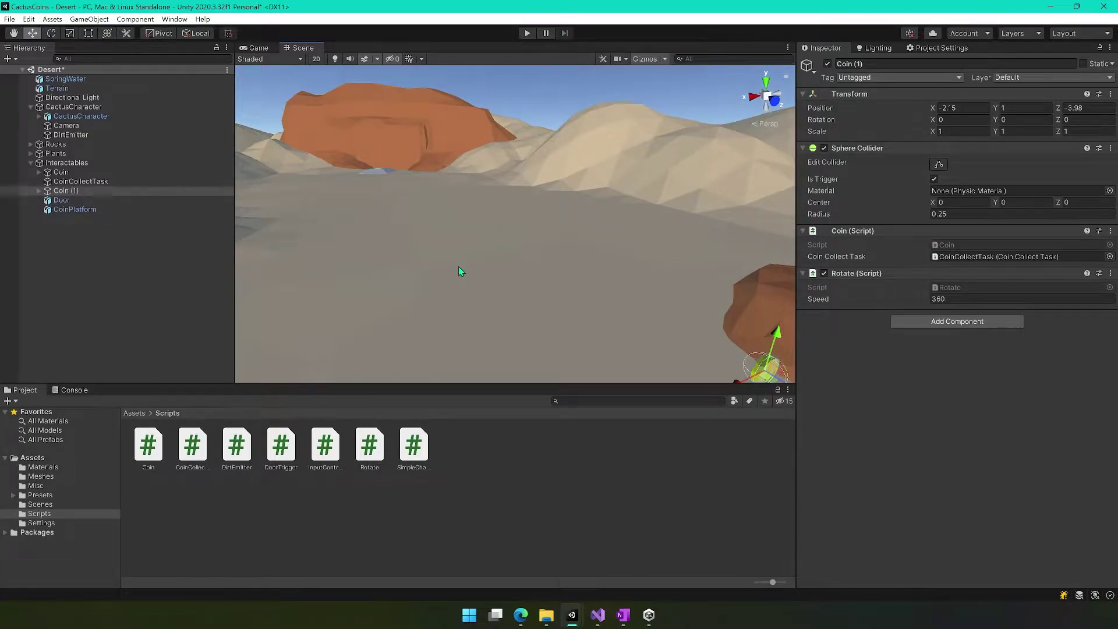
pyautogui.moveTo(470, 270); pyautogui.dragTo(670, 236, button='right')
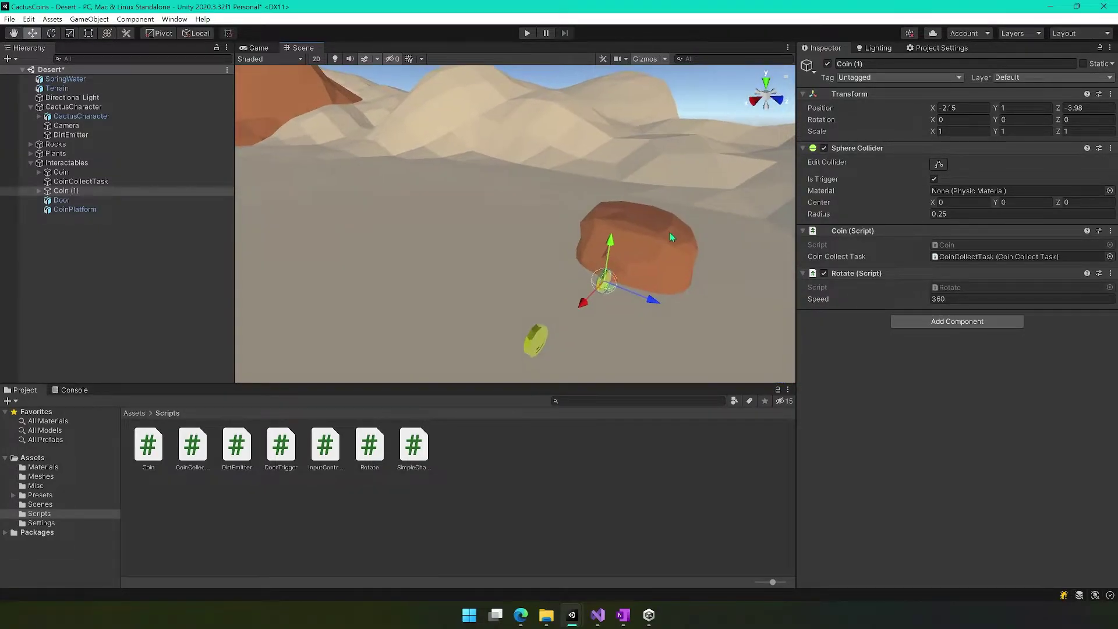
pyautogui.click(670, 236)
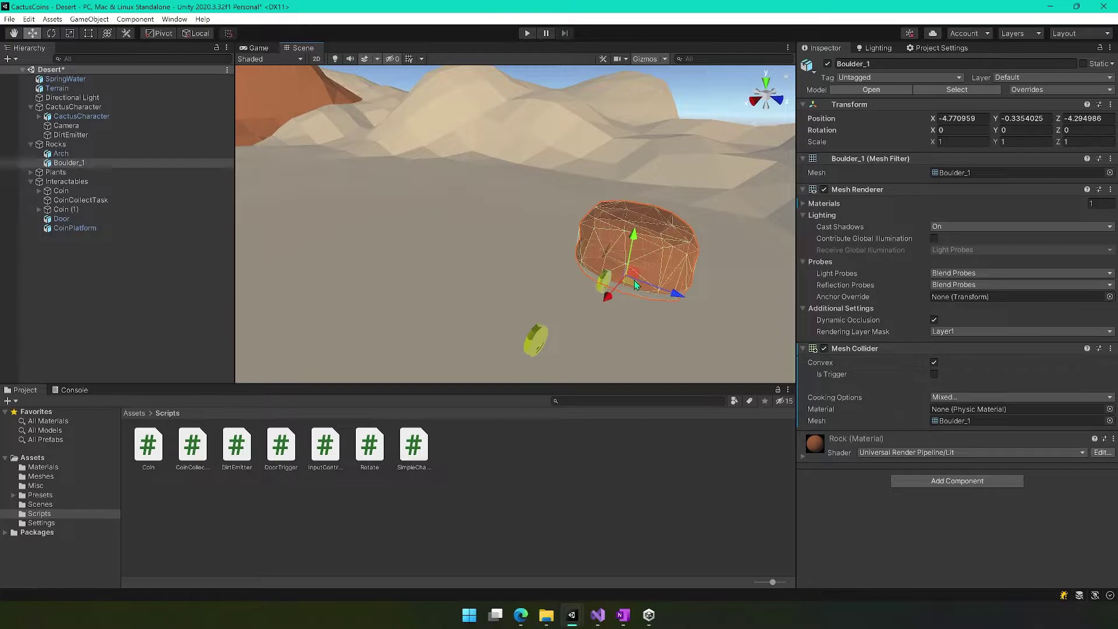
pyautogui.moveTo(642, 311); pyautogui.dragTo(570, 326, button='right')
pyautogui.moveTo(738, 357); pyautogui.dragTo(642, 371, button='right')
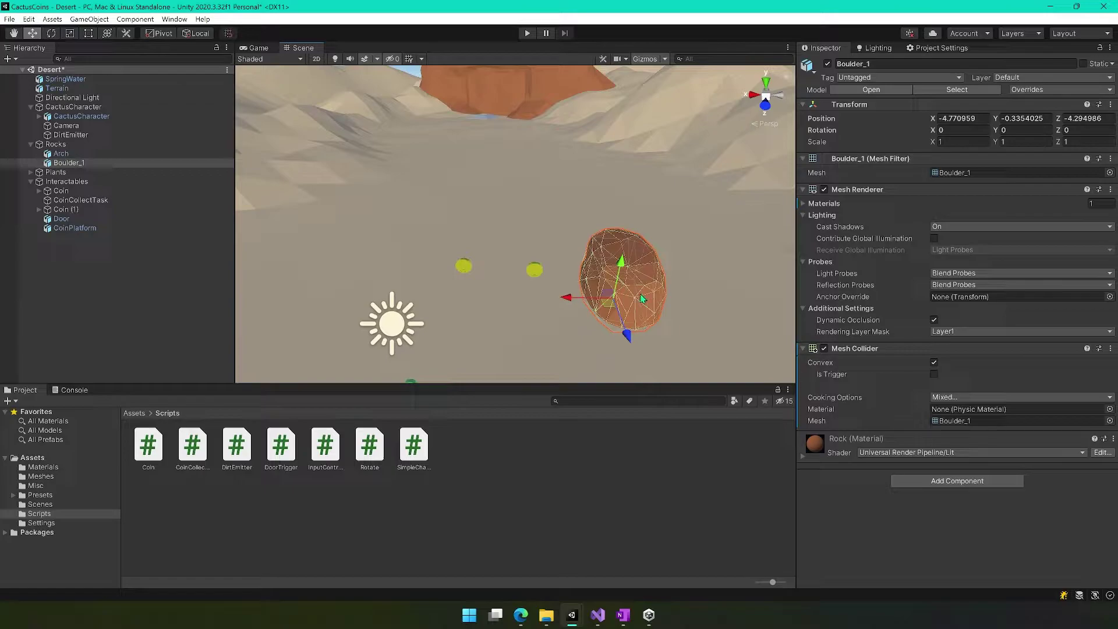
pyautogui.hotkey('ctrl', 'd')
pyautogui.moveTo(610, 312); pyautogui.dragTo(426, 251)
pyautogui.press('e')
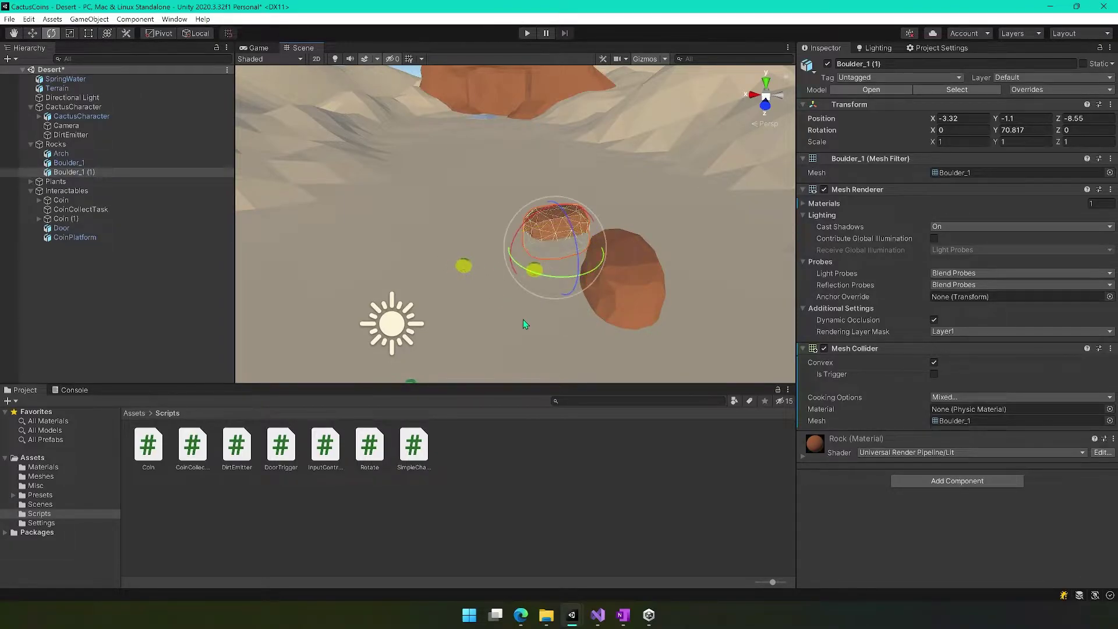
# Move Coin (1) up and toward the duplicated boulder, to about Y 2.04 and Z -7.09.
pyautogui.moveTo(524, 319); pyautogui.dragTo(542, 303, button='right')
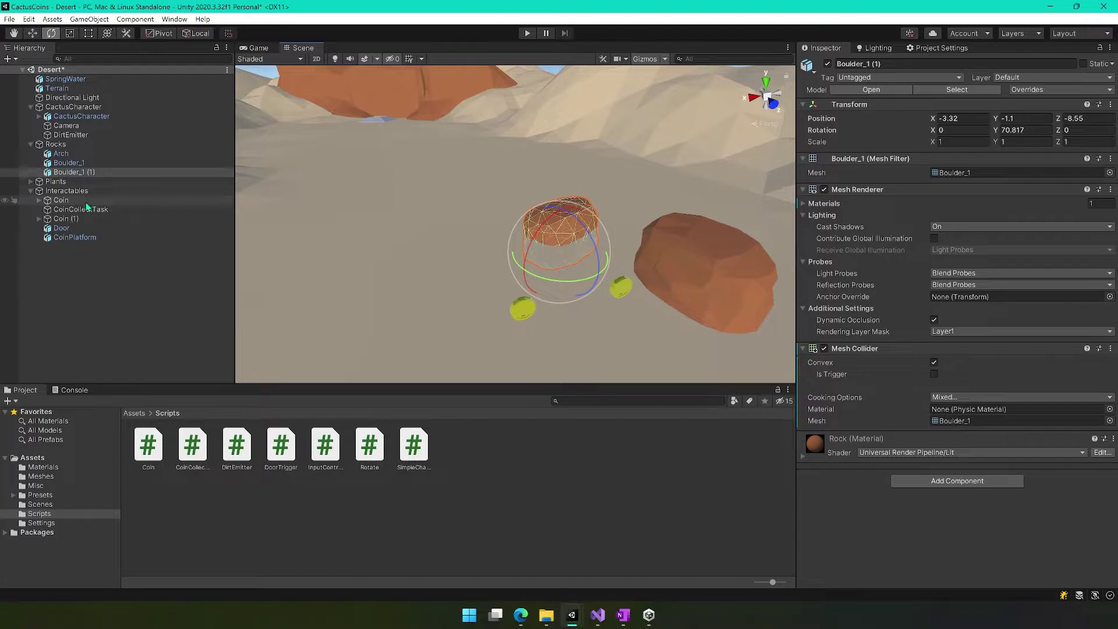
pyautogui.click(73, 218)
pyautogui.press('w')
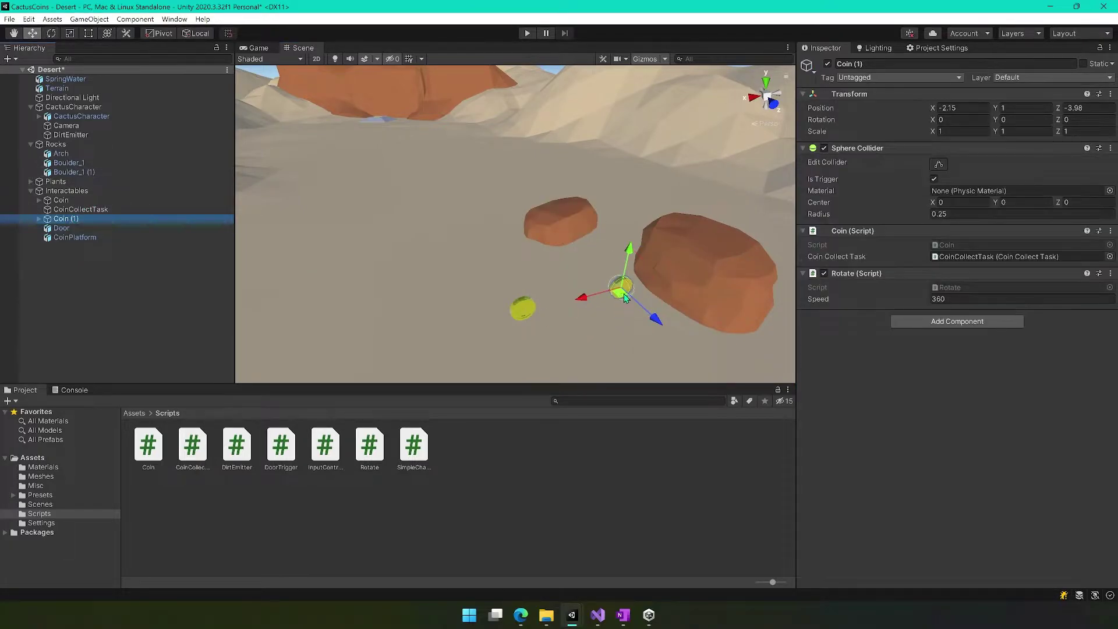
pyautogui.moveTo(624, 294); pyautogui.dragTo(639, 233)
# Center Coin (1) over the duplicated boulder at about X -3.33, Z -8.47, and lower it to about Y 1.68.
pyautogui.click(766, 81)
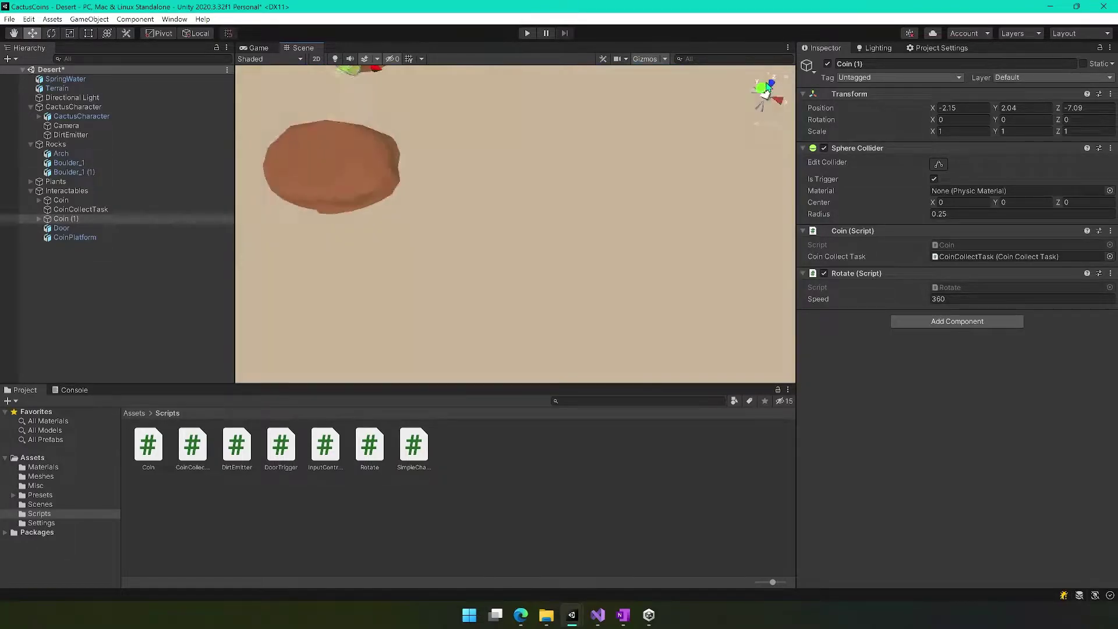
pyautogui.press('f')
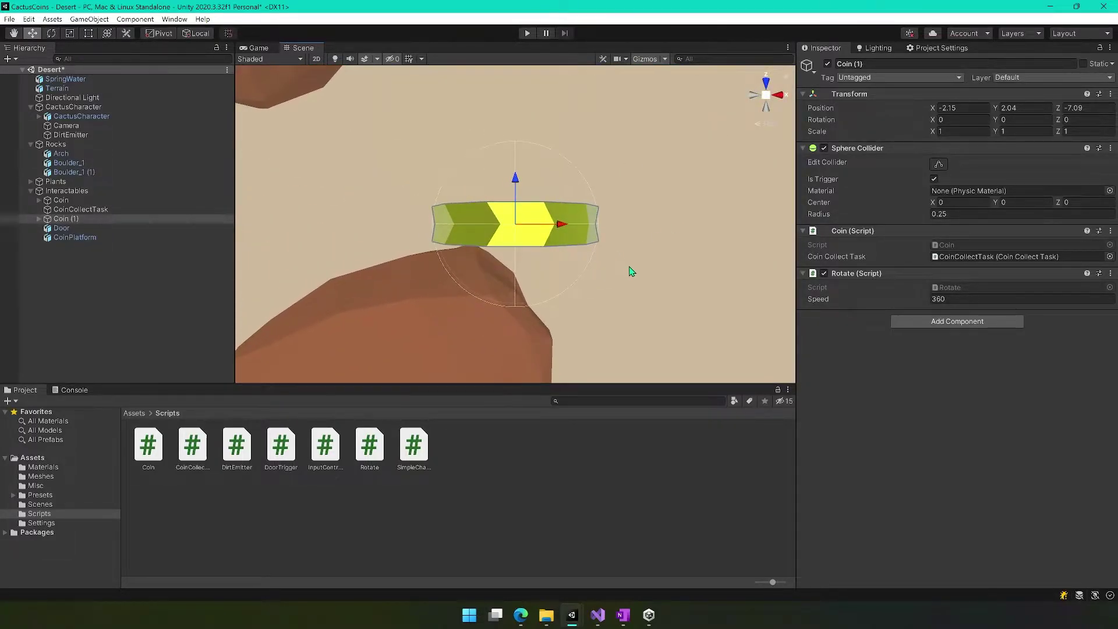
pyautogui.scroll(-5, 631, 270)
pyautogui.moveTo(520, 218); pyautogui.dragTo(412, 355)
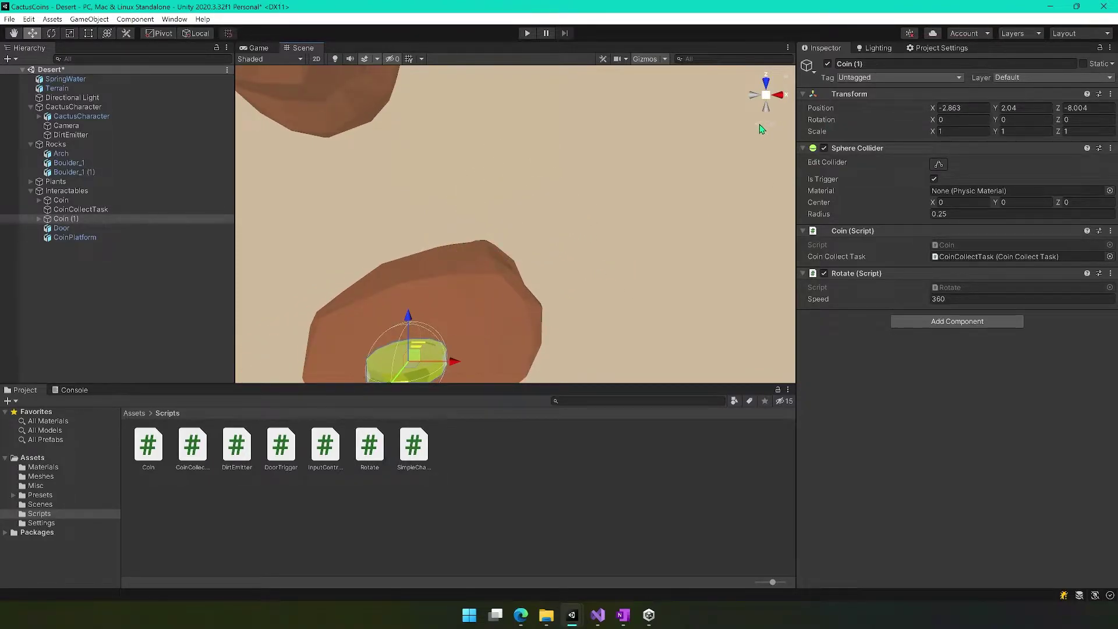
pyautogui.scroll(3, 604, 249)
pyautogui.scroll(-5, 606, 240)
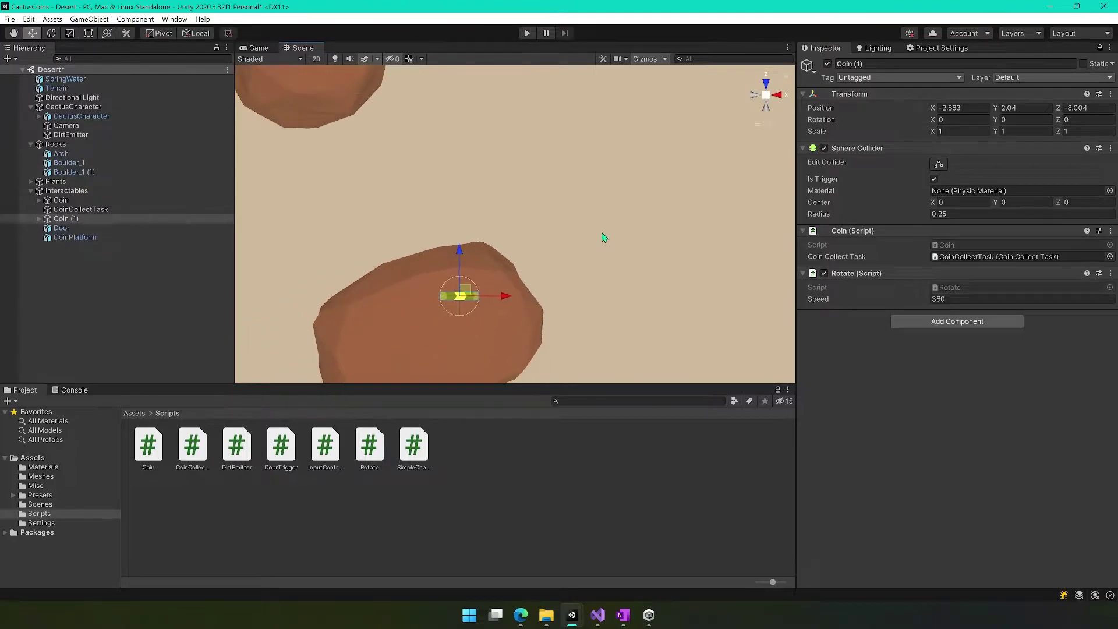
pyautogui.moveTo(461, 292); pyautogui.dragTo(428, 330)
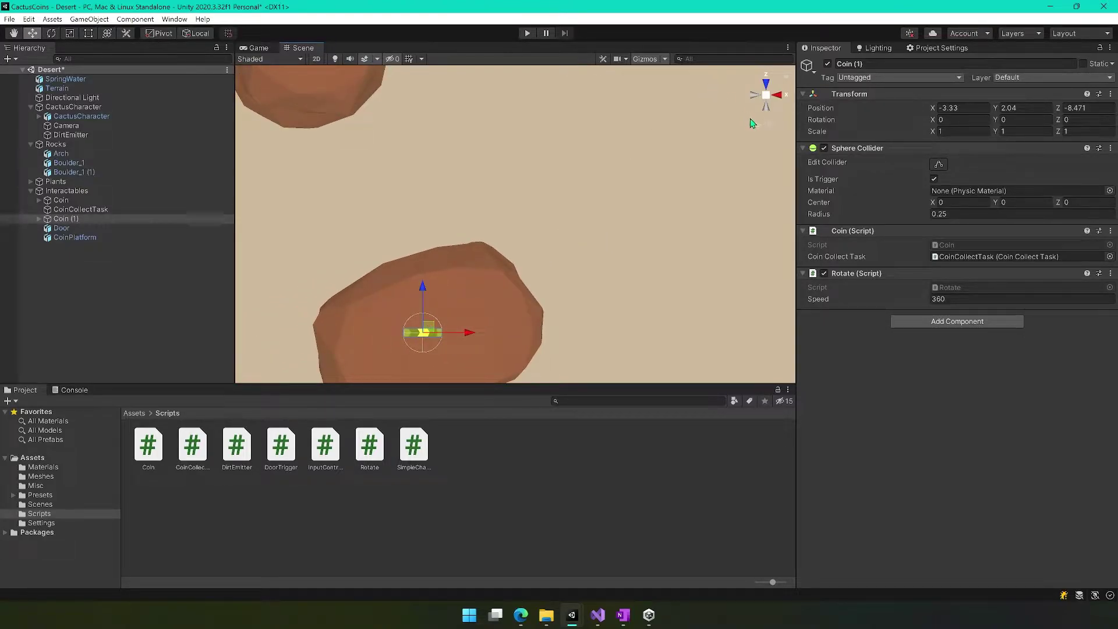
pyautogui.scroll(3, 636, 267)
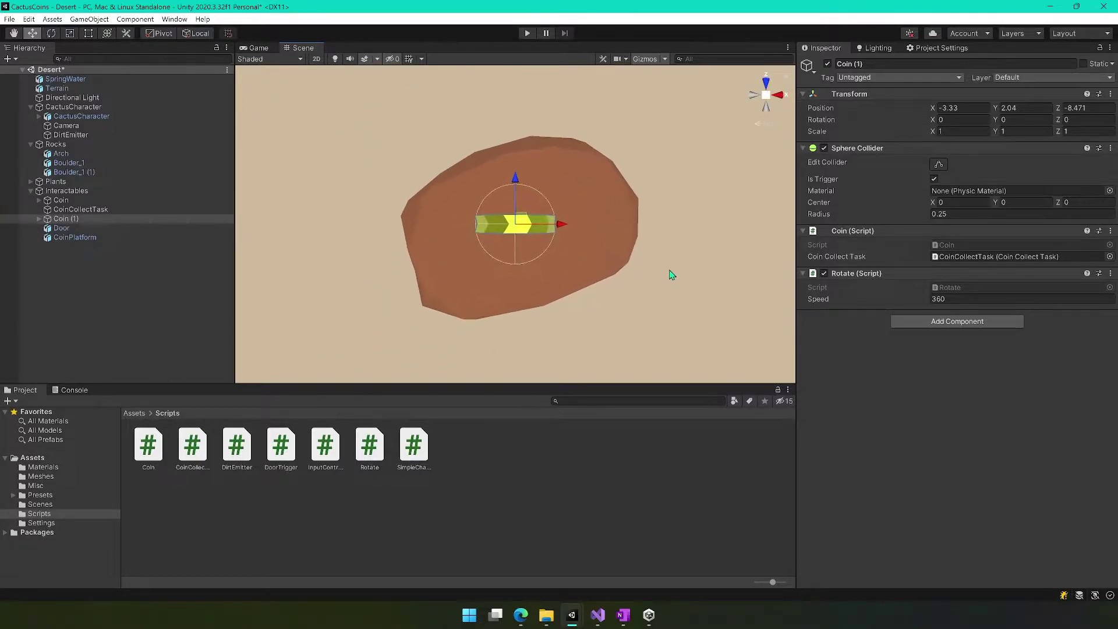
pyautogui.moveTo(669, 275); pyautogui.dragTo(300, 80, button='right')
pyautogui.moveTo(459, 117); pyautogui.dragTo(465, 152)
# Play-test the scene by moving the cactus character onto the duplicated boulder to collect its coin.
pyautogui.click(531, 34)
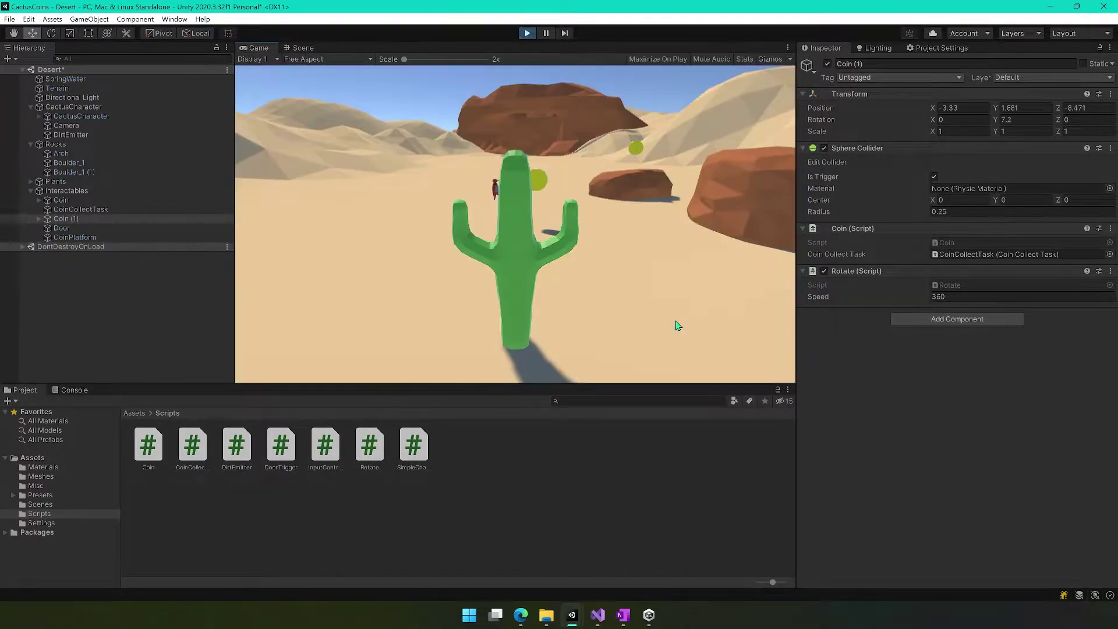
pyautogui.press('d')
pyautogui.press('w')
pyautogui.press('a')
pyautogui.press('d')
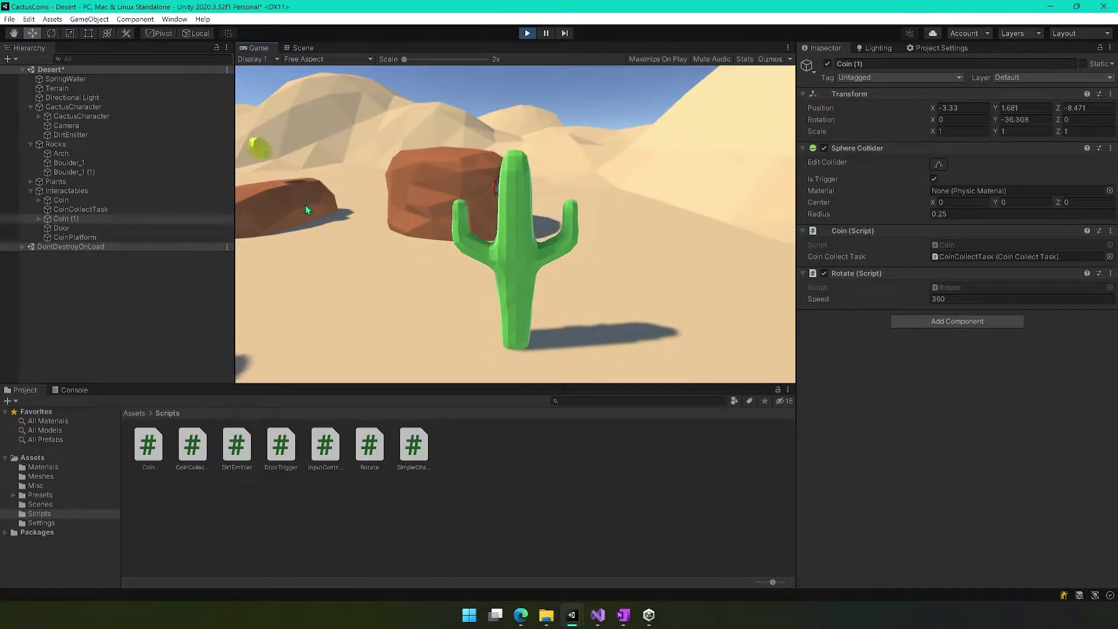
pyautogui.press('a')
pyautogui.press('w')
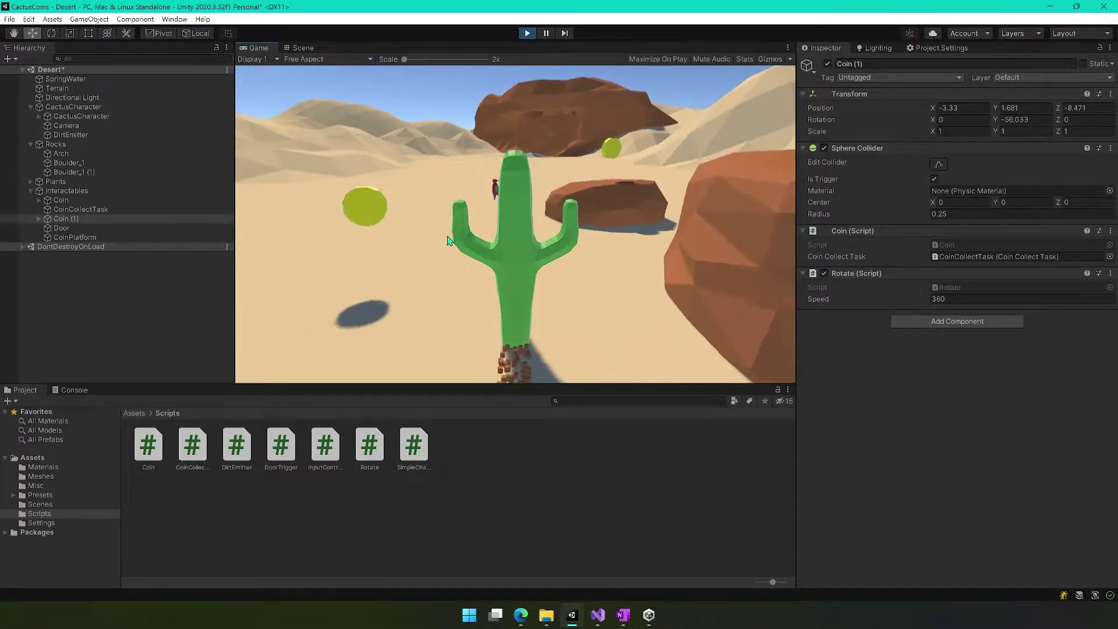
pyautogui.press('w')
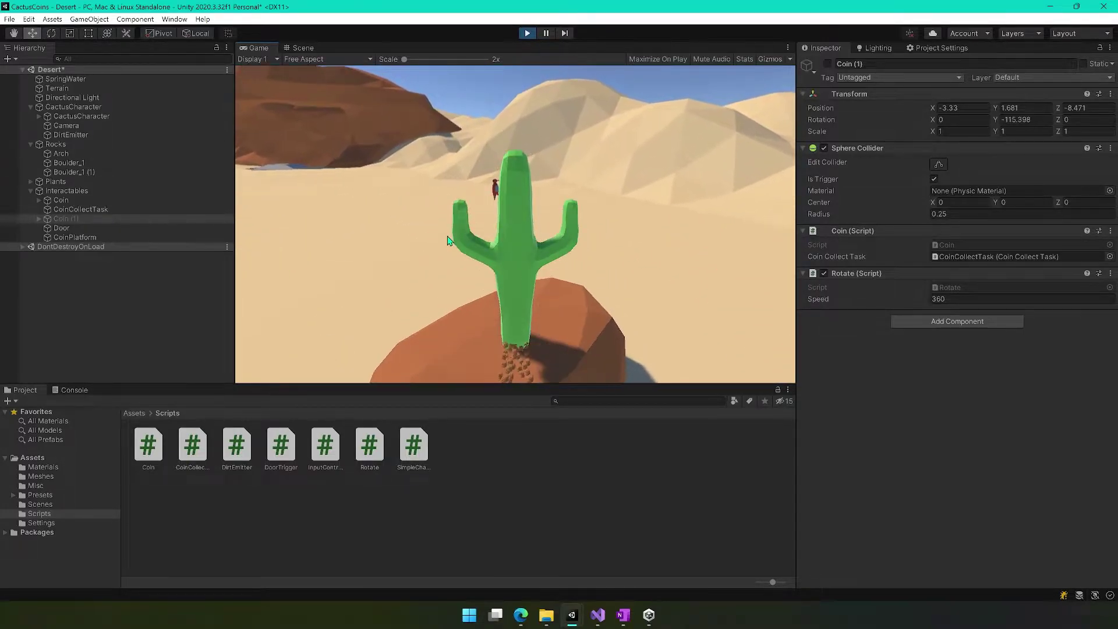
# Collect the remaining coin on the sand with the cactus character, and stop the play test.
pyautogui.press('d')
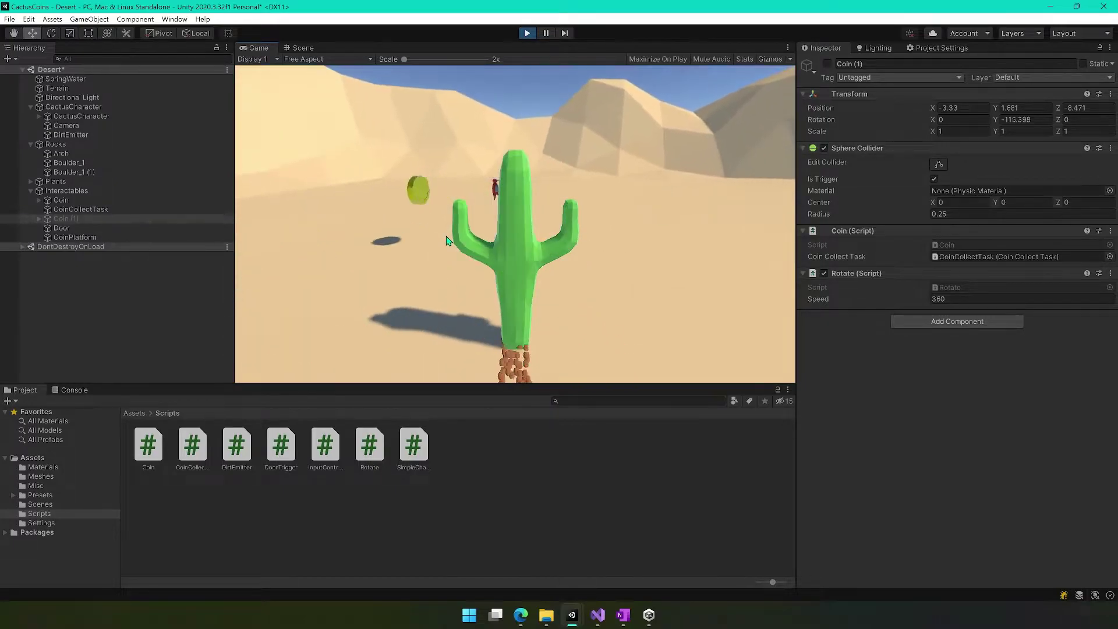
pyautogui.press('s')
pyautogui.press('a')
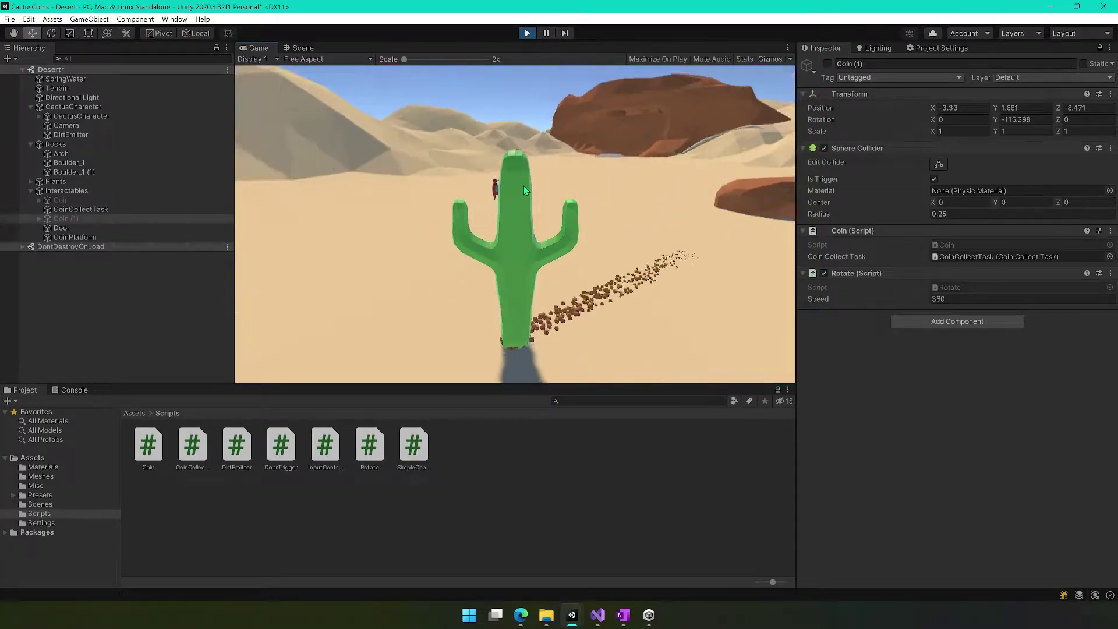
pyautogui.press('d')
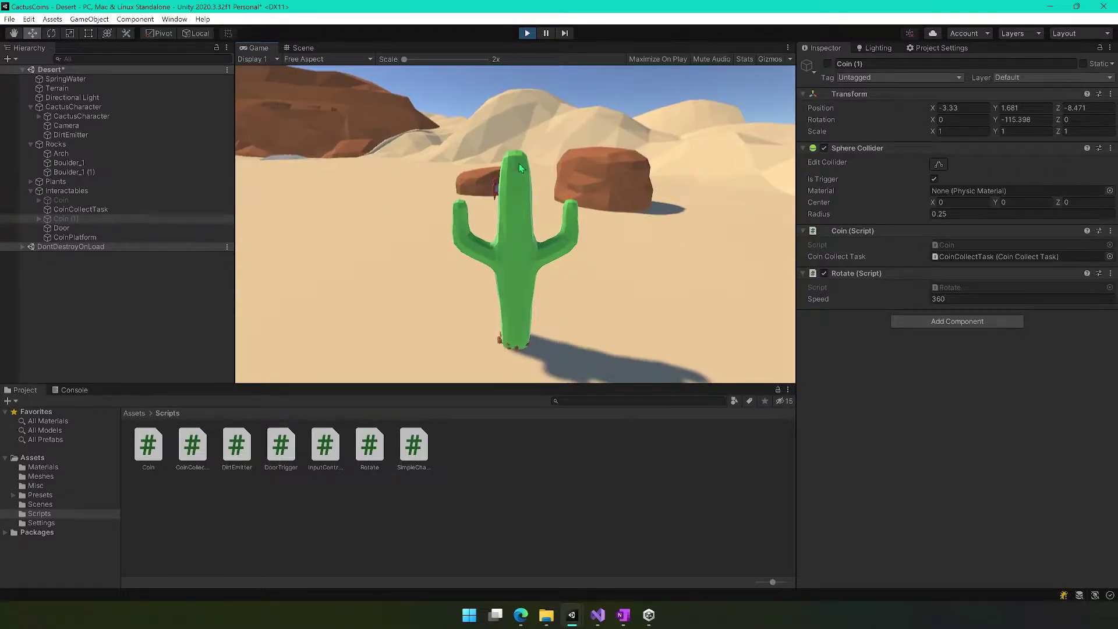
pyautogui.click(527, 33)
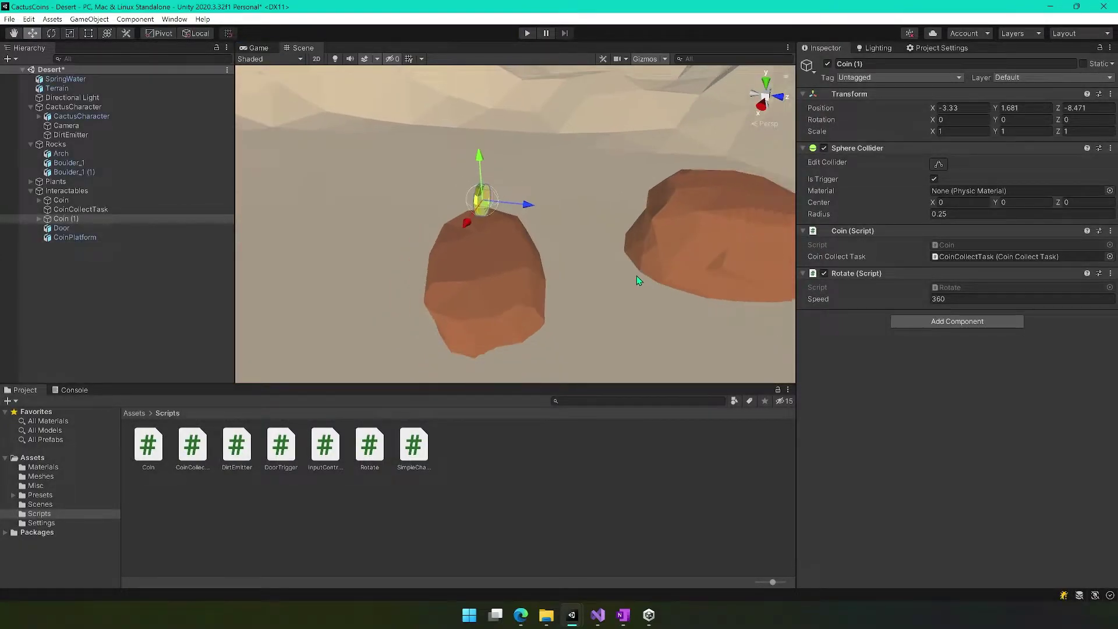
# Place the Boulder_2, Boulder_3, Boulder_4 and Boulder_5 meshes in the scene around the existing rocks and coins.
pyautogui.scroll(-3, 638, 280)
pyautogui.press('s')
pyautogui.moveTo(564, 319)
pyautogui.mouseDown(button='right')
pyautogui.moveTo(784, 307)
pyautogui.moveTo(550, 303)
pyautogui.mouseUp(button='right')
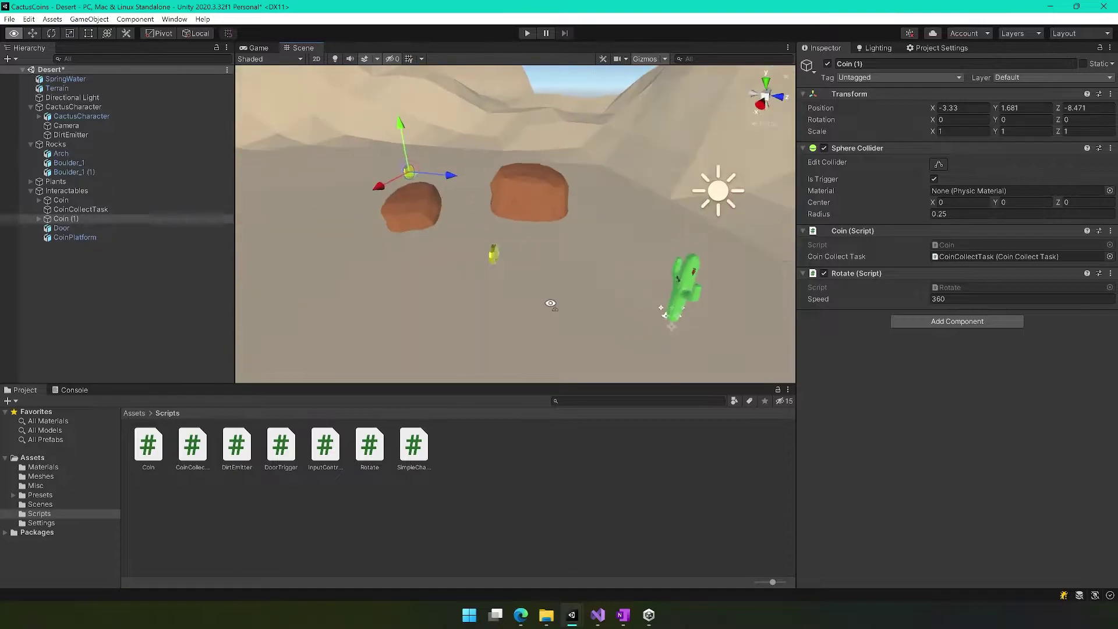
pyautogui.keyDown('alt'); pyautogui.moveTo(551, 303); pyautogui.dragTo(443, 342); pyautogui.keyUp('alt')
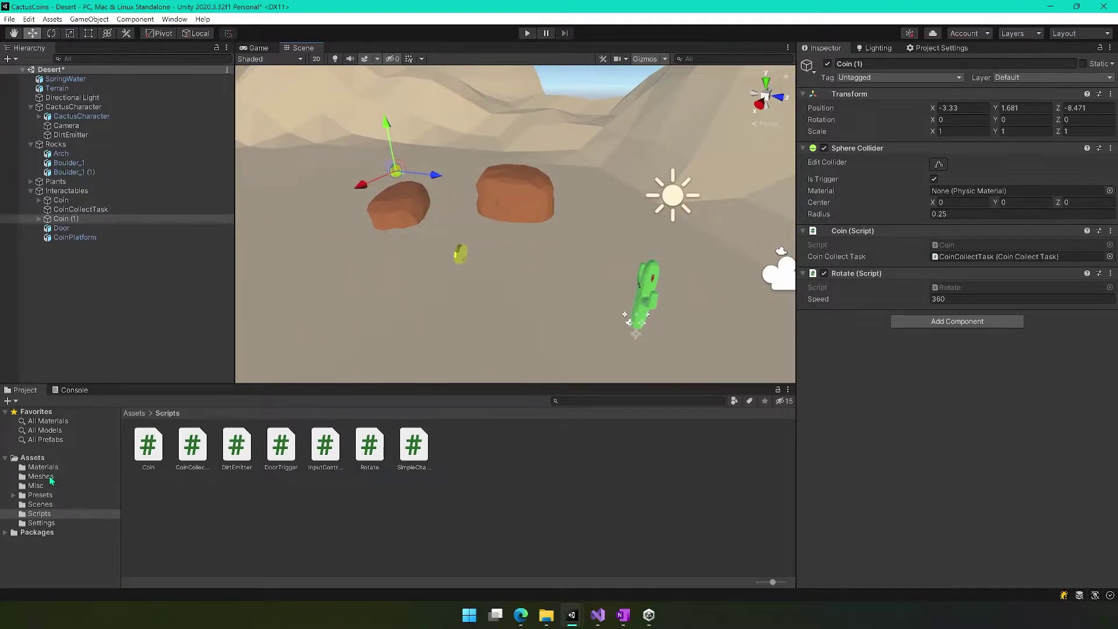
pyautogui.click(41, 477)
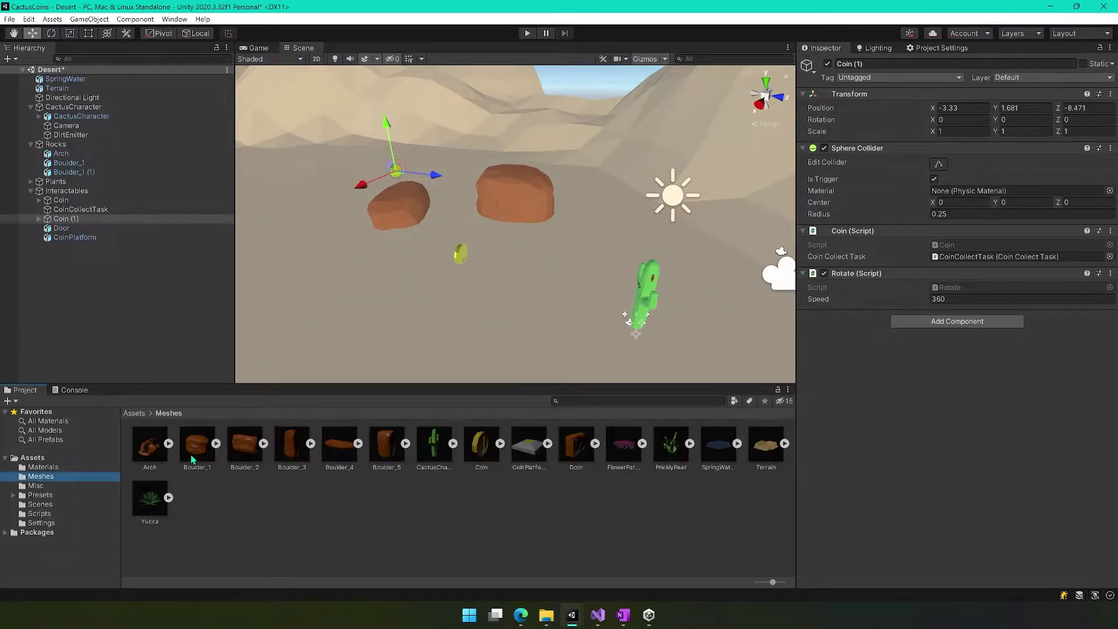
pyautogui.moveTo(248, 460); pyautogui.dragTo(277, 250)
pyautogui.moveTo(292, 445); pyautogui.dragTo(364, 175)
pyautogui.moveTo(341, 454); pyautogui.dragTo(488, 160)
pyautogui.moveTo(389, 449); pyautogui.dragTo(627, 208)
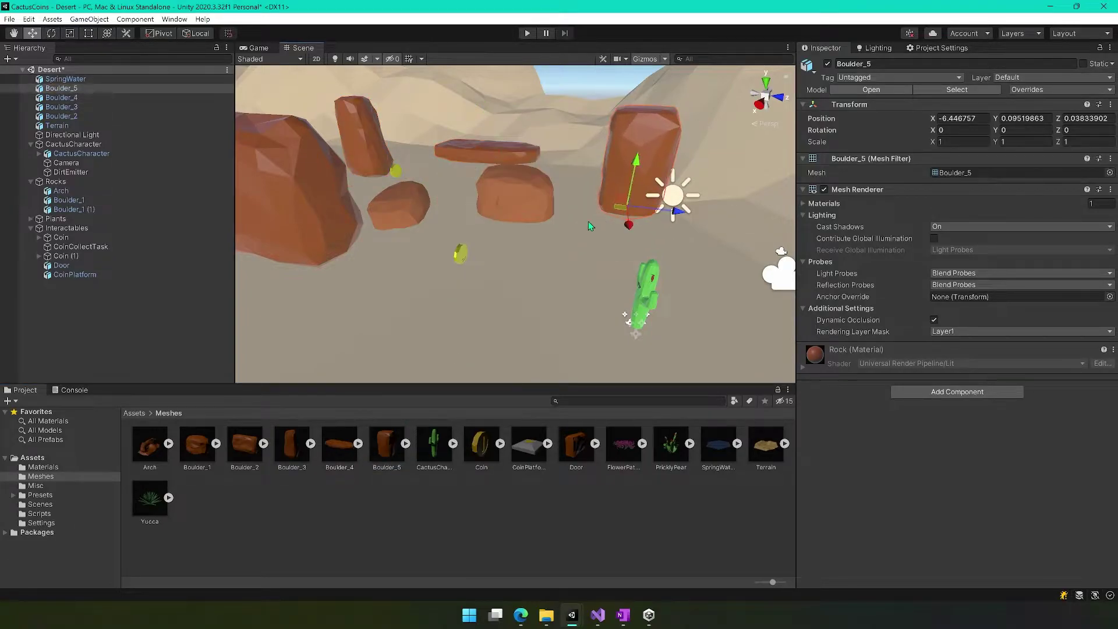
# Apply the Rock material to the newly placed boulders.
pyautogui.click(42, 467)
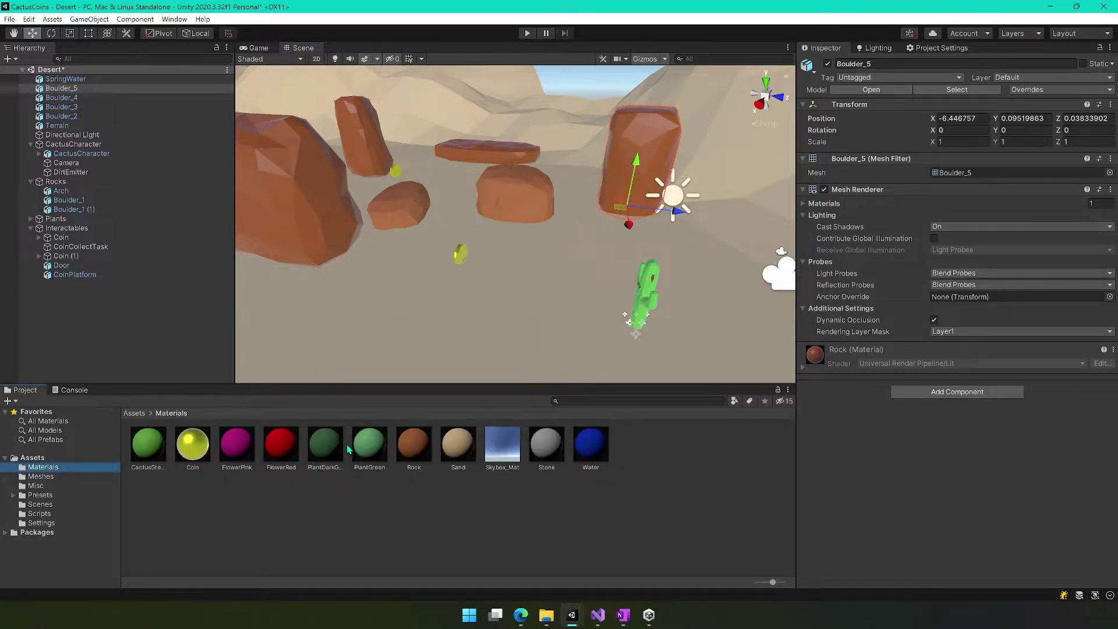
pyautogui.moveTo(410, 447); pyautogui.dragTo(664, 142)
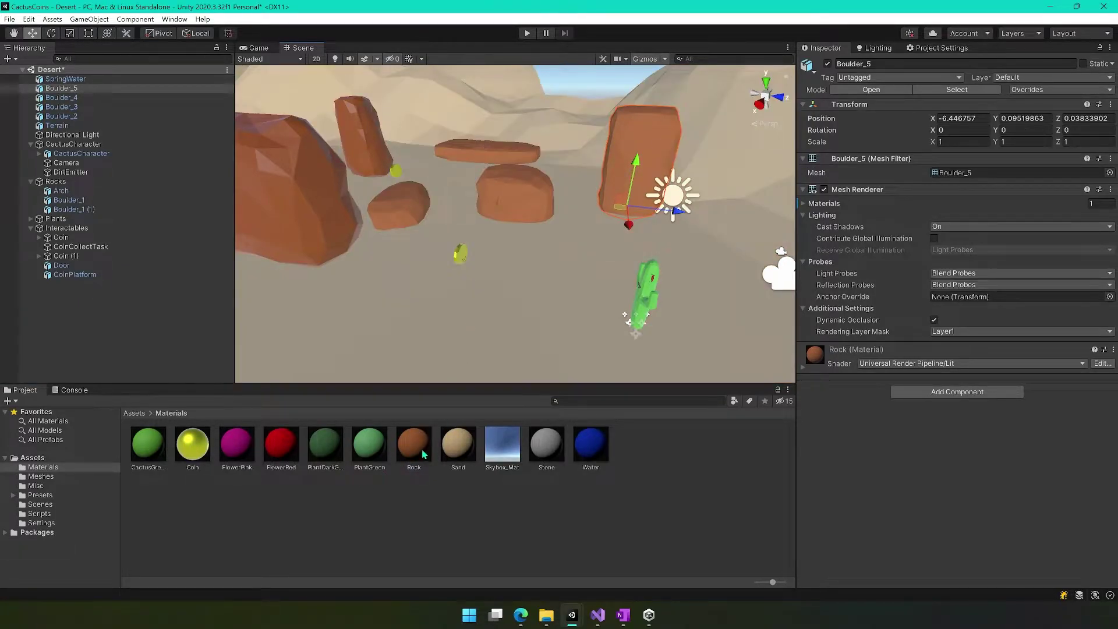
pyautogui.moveTo(424, 454); pyautogui.dragTo(363, 139)
pyautogui.moveTo(420, 468); pyautogui.dragTo(313, 232)
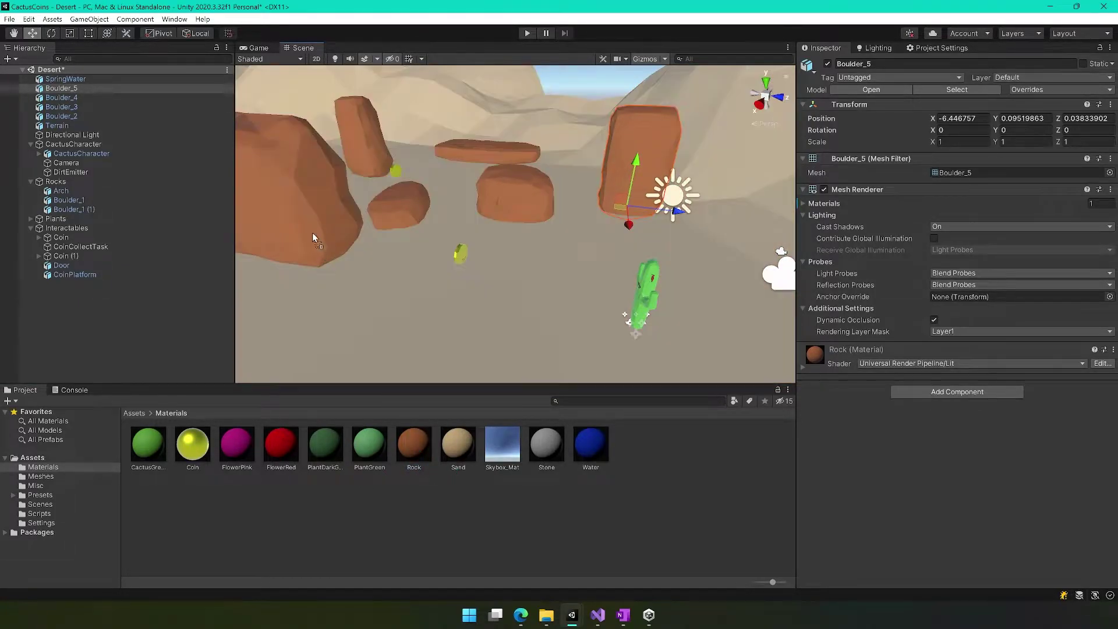
# Add a Mesh Collider to Boulder_2 and make it convex.
pyautogui.click(287, 219)
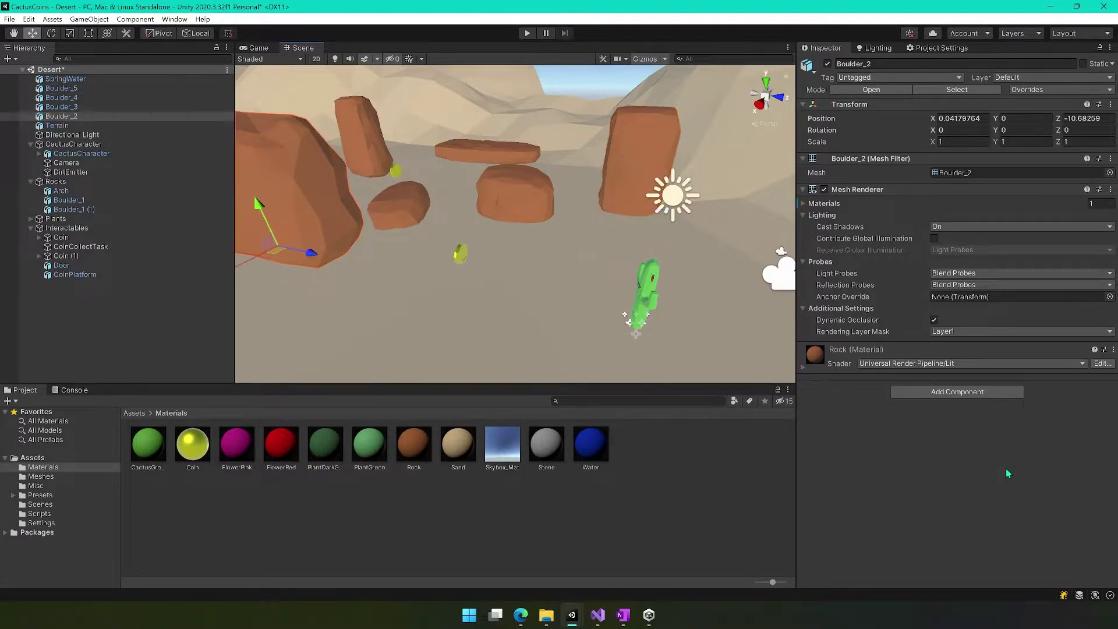
pyautogui.click(958, 395)
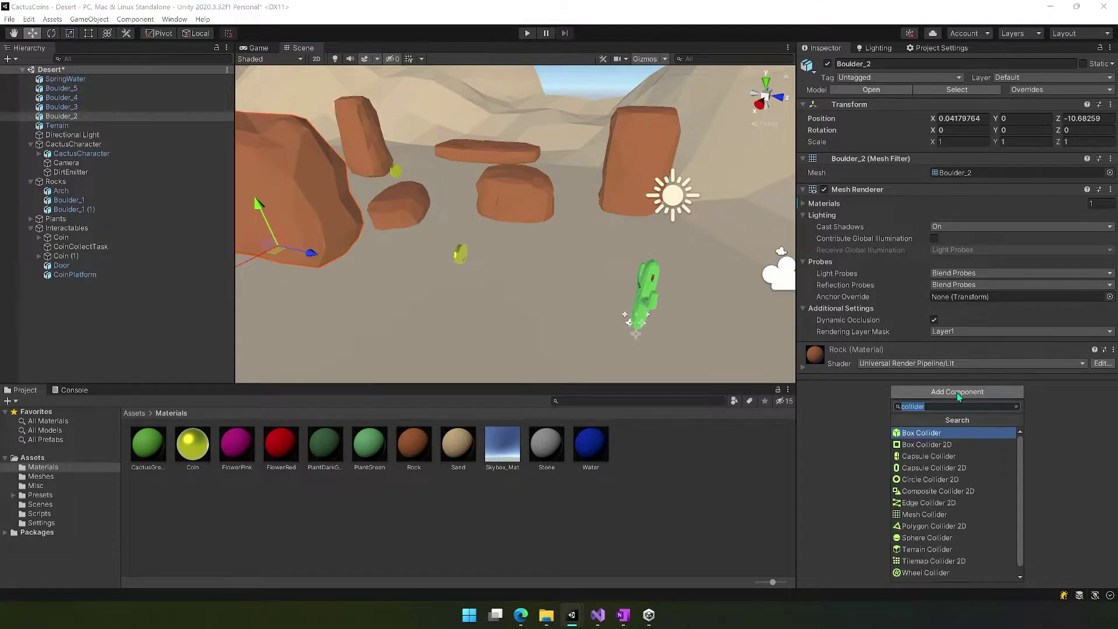
pyautogui.click(924, 515)
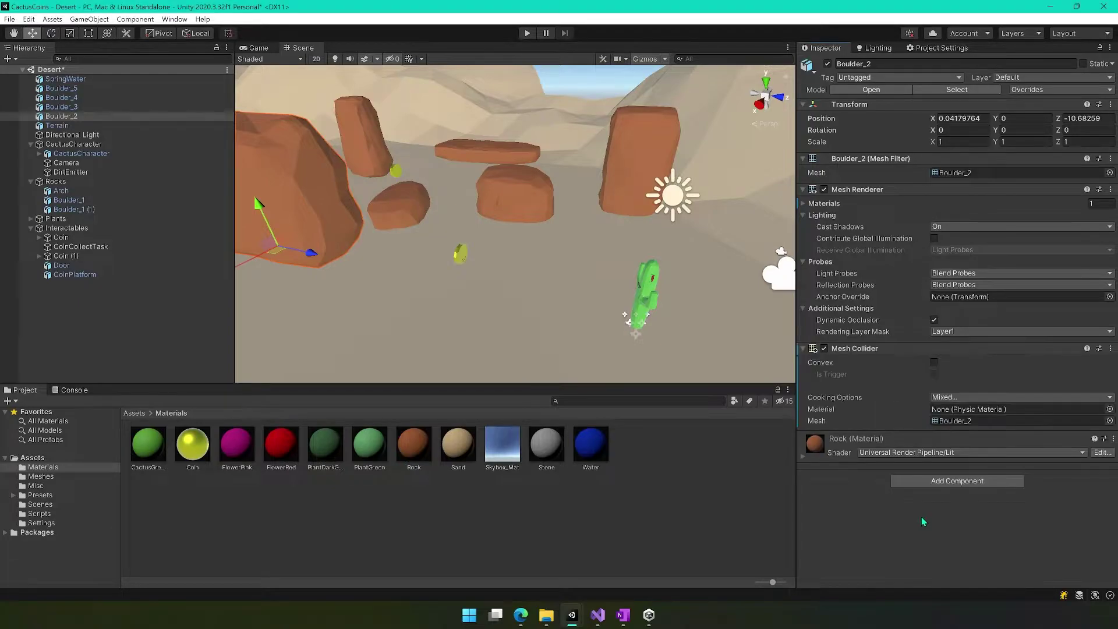
pyautogui.click(935, 364)
# Add a convex Mesh Collider to Boulder_3, and select the flat Boulder_4 rock.
pyautogui.click(388, 155)
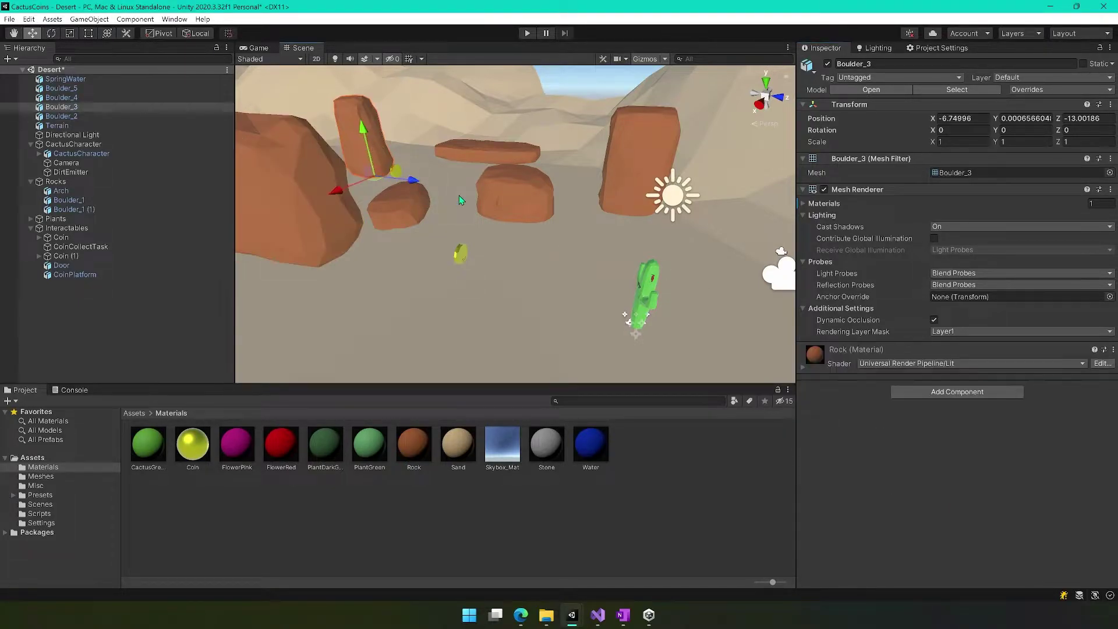
pyautogui.click(957, 392)
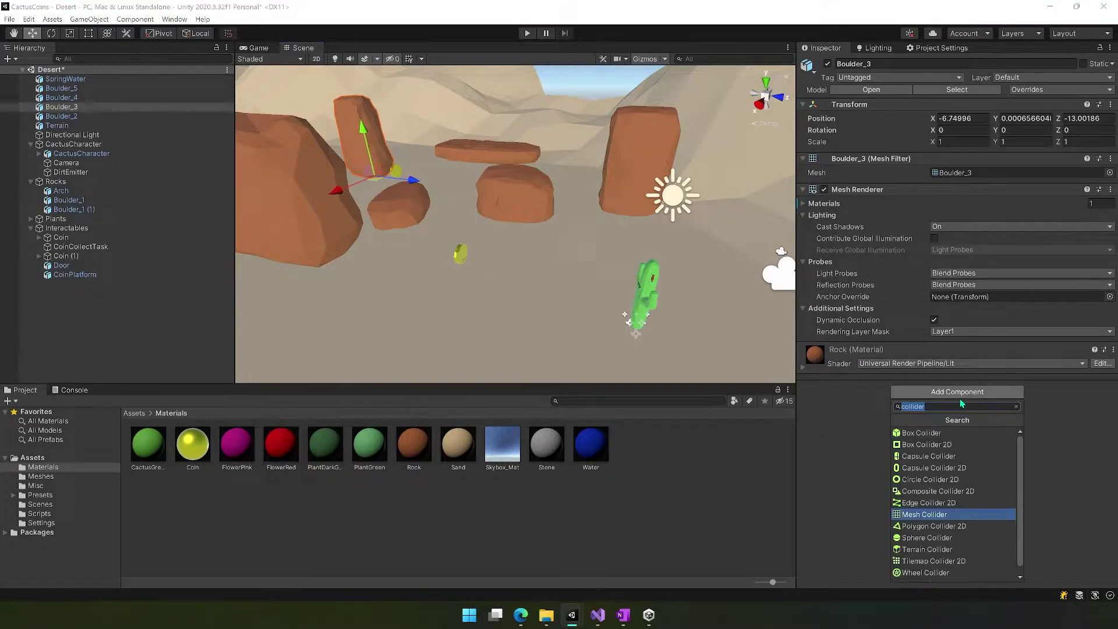
pyautogui.click(926, 514)
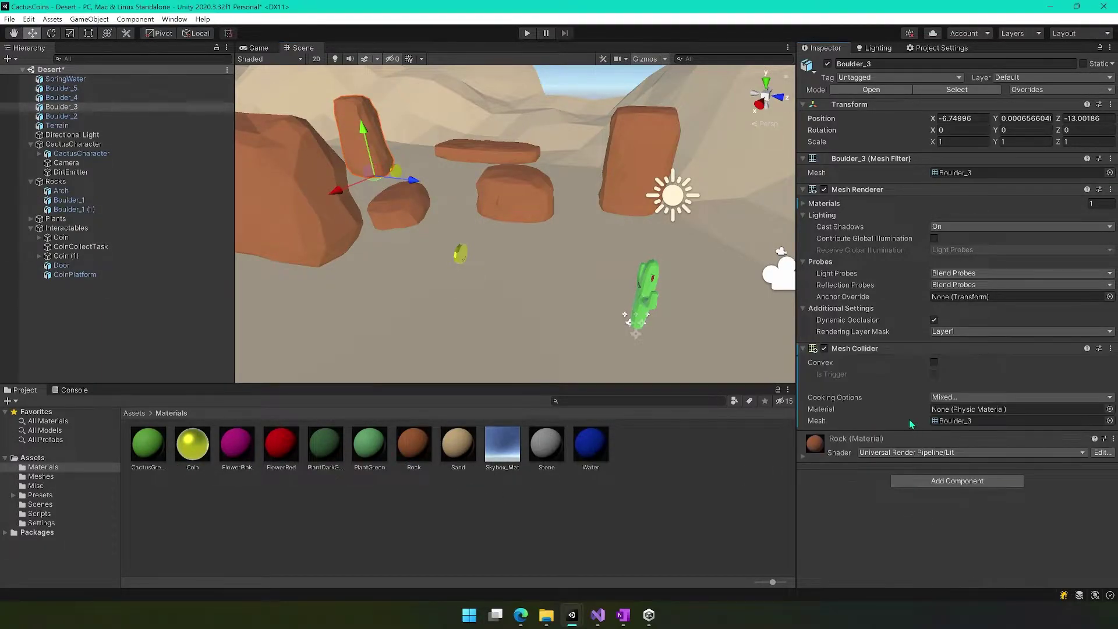
pyautogui.click(504, 157)
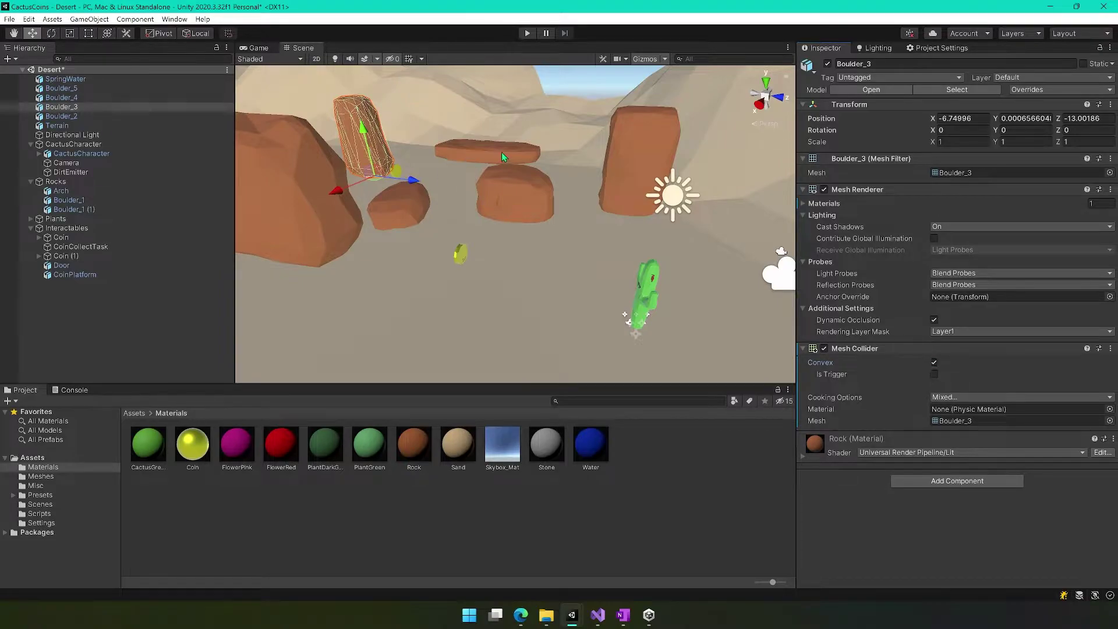
# Add a convex Mesh Collider to the flat Boulder_4 rock and another to Boulder_5.
pyautogui.click(957, 391)
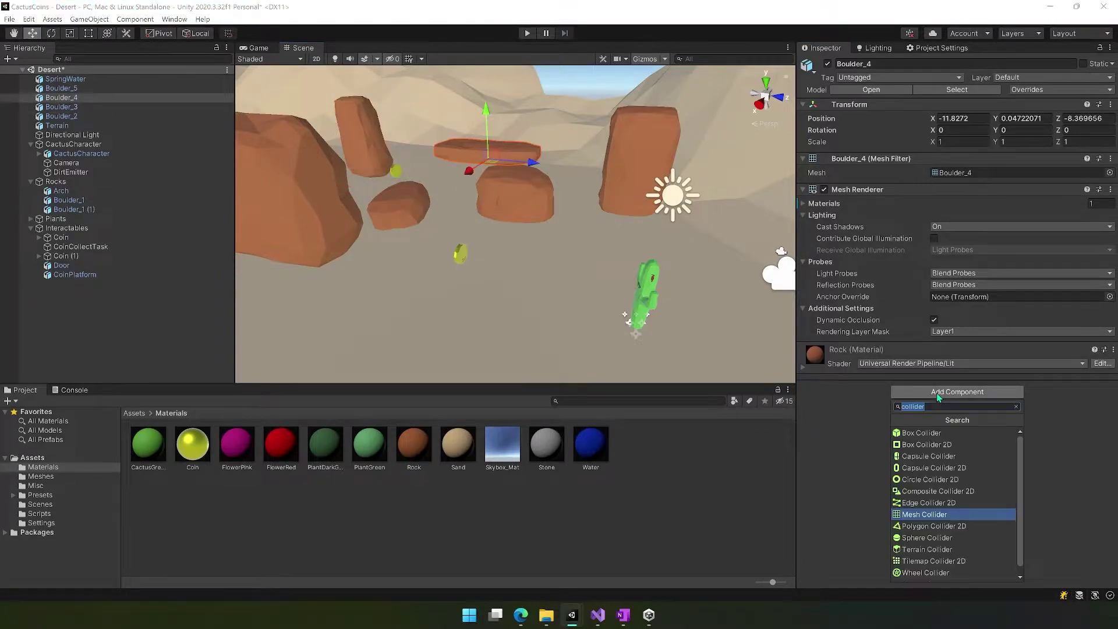
pyautogui.click(927, 515)
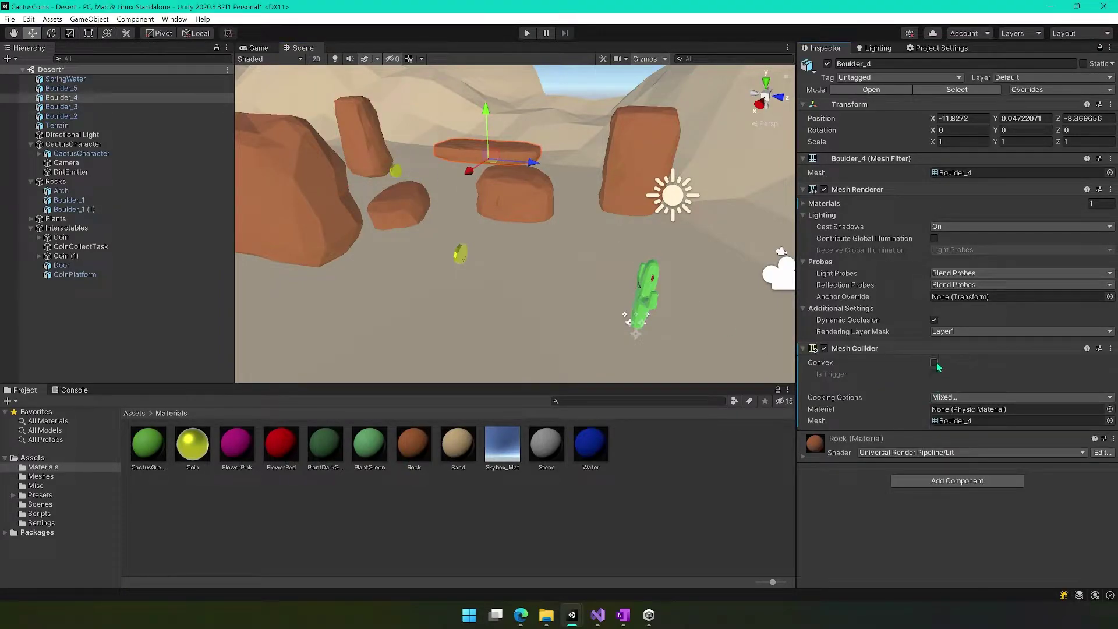
pyautogui.click(632, 125)
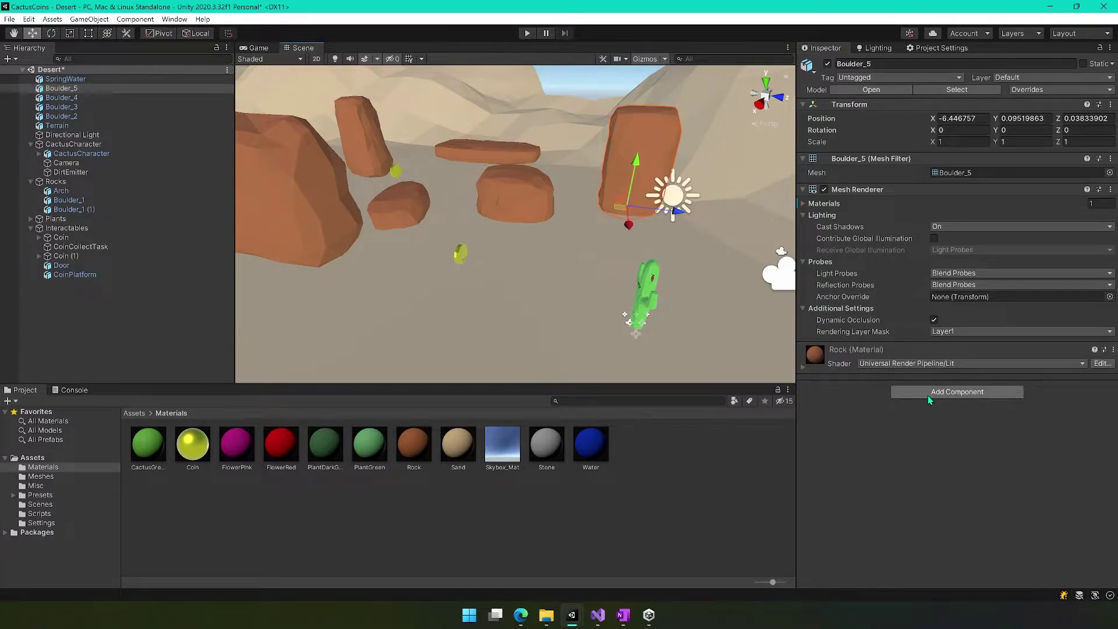
pyautogui.click(930, 396)
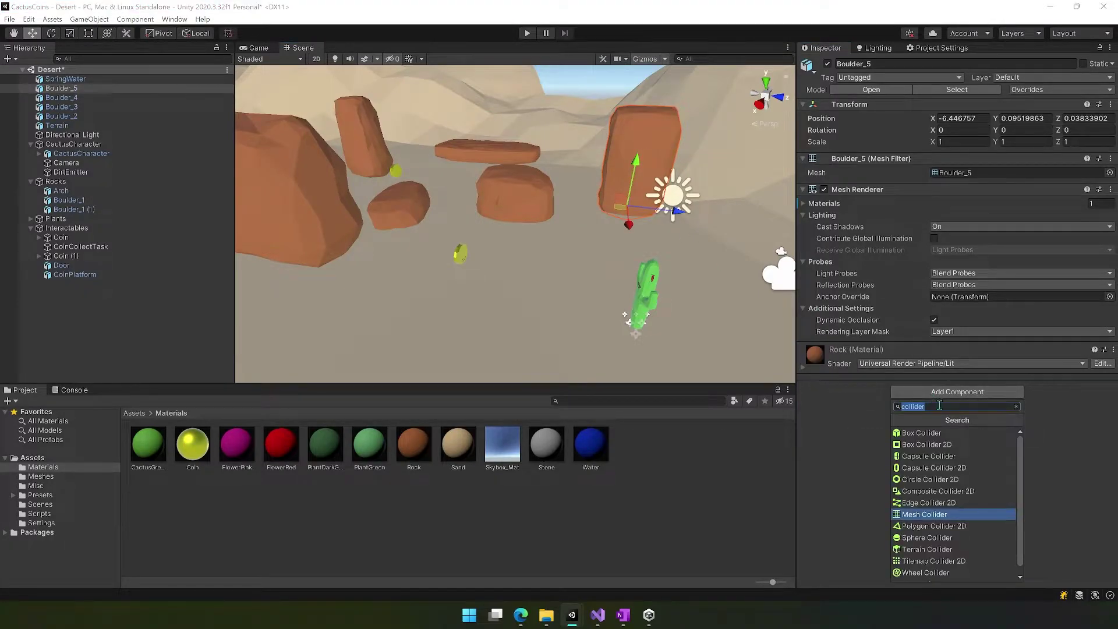
pyautogui.click(928, 515)
pyautogui.click(935, 362)
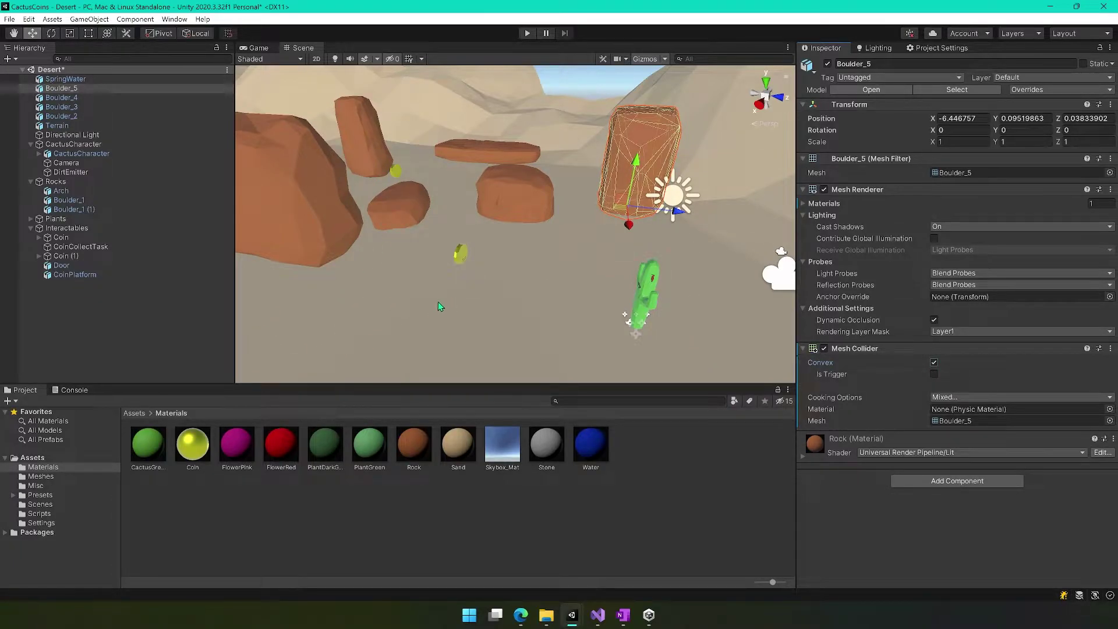
# Move Boulder_5 back and sink it slightly into the ground, to about X -9.14, Y -0.35, Z -1.78.
pyautogui.keyDown('alt'); pyautogui.moveTo(440, 307); pyautogui.dragTo(346, 292); pyautogui.keyUp('alt')
pyautogui.click(676, 178)
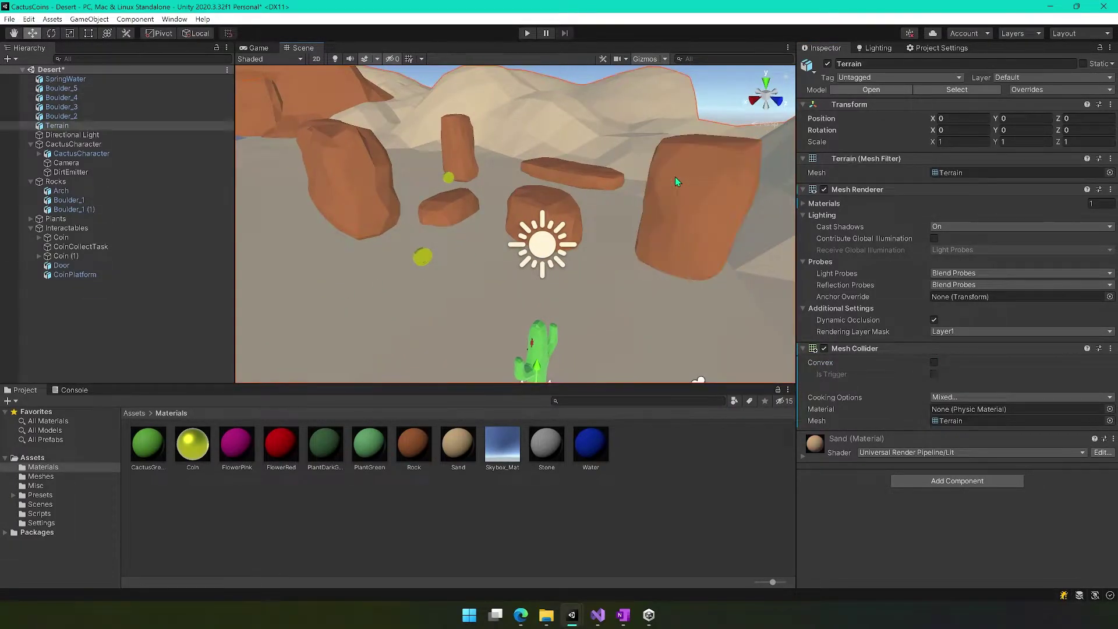
pyautogui.click(705, 206)
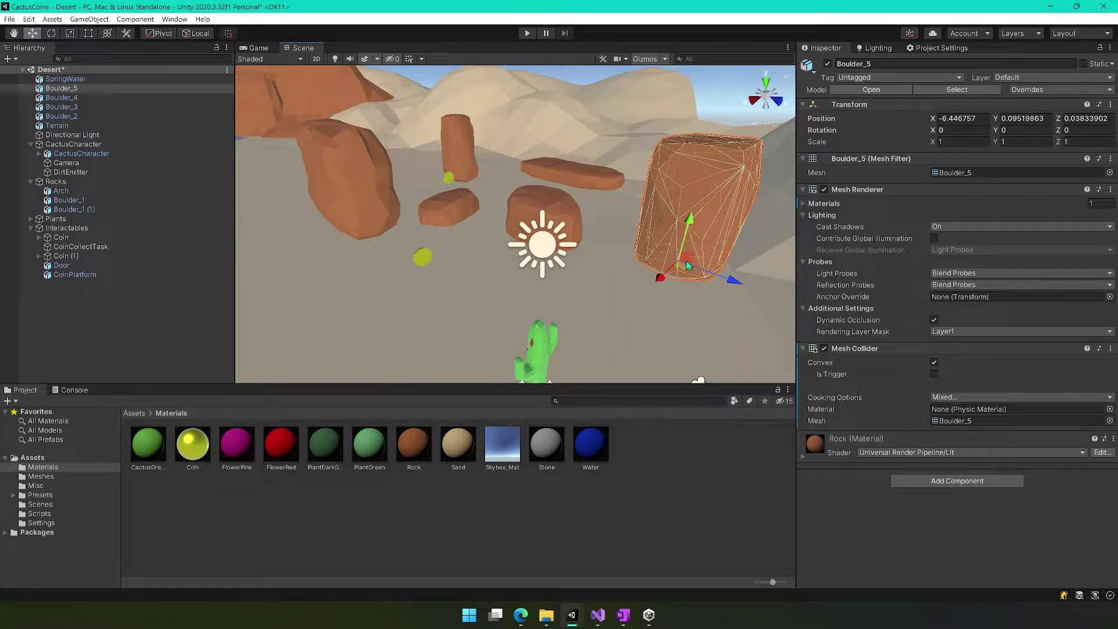
pyautogui.moveTo(688, 265); pyautogui.dragTo(673, 227)
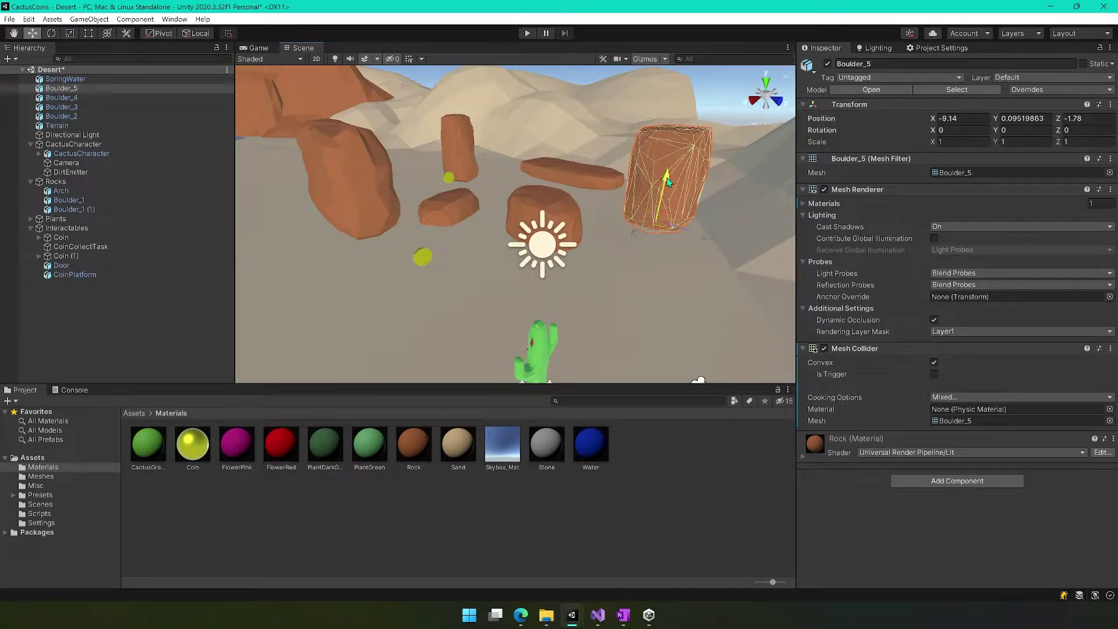
pyautogui.moveTo(666, 177); pyautogui.dragTo(666, 187)
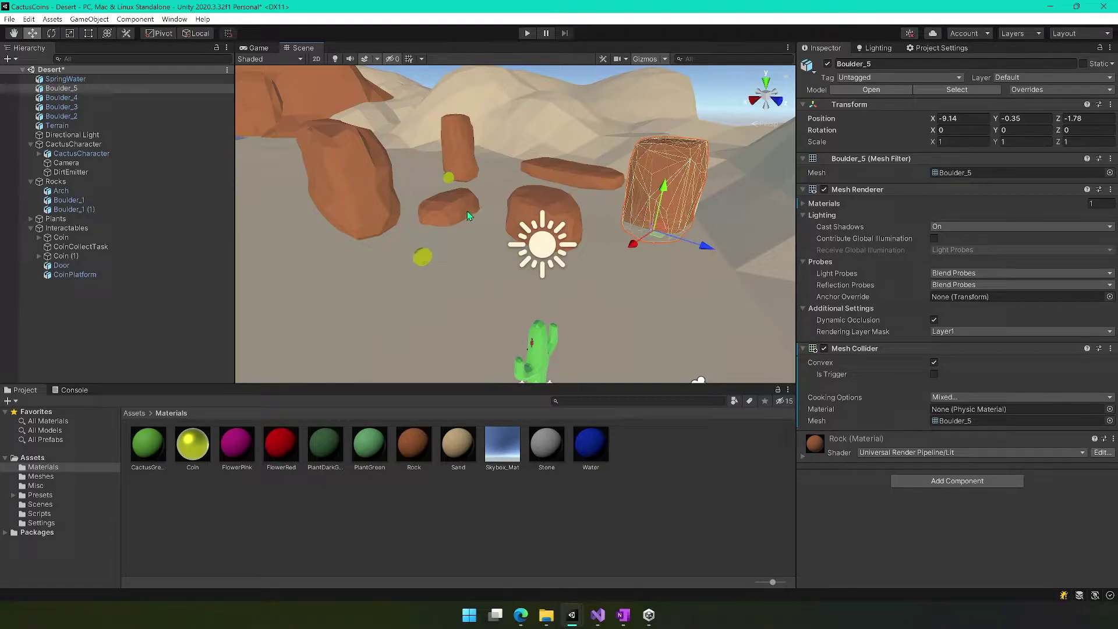
# Move the flat Boulder_4 beside the boulder nearest the arch, to about X 1.93, Z -13.87.
pyautogui.moveTo(499, 187)
pyautogui.mouseDown(button='right')
pyautogui.moveTo(419, 169)
pyautogui.moveTo(502, 169)
pyautogui.mouseUp(button='right')
pyautogui.press('w')
pyautogui.click(392, 210)
pyautogui.press('a')
pyautogui.moveTo(383, 319); pyautogui.dragTo(450, 291, button='right')
pyautogui.moveTo(452, 296); pyautogui.dragTo(383, 245)
pyautogui.click(575, 207)
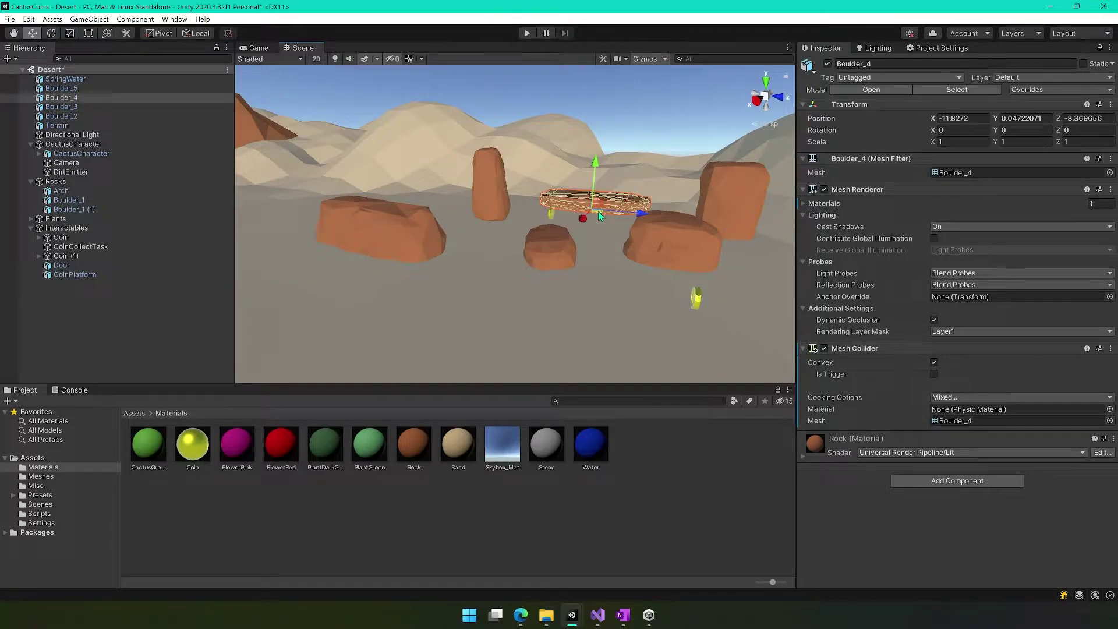
pyautogui.moveTo(600, 216); pyautogui.dragTo(434, 337)
# Rotate Boulder_4 about 84.5 degrees around Y and tilt it against the neighbouring boulder as a ramp.
pyautogui.press('e')
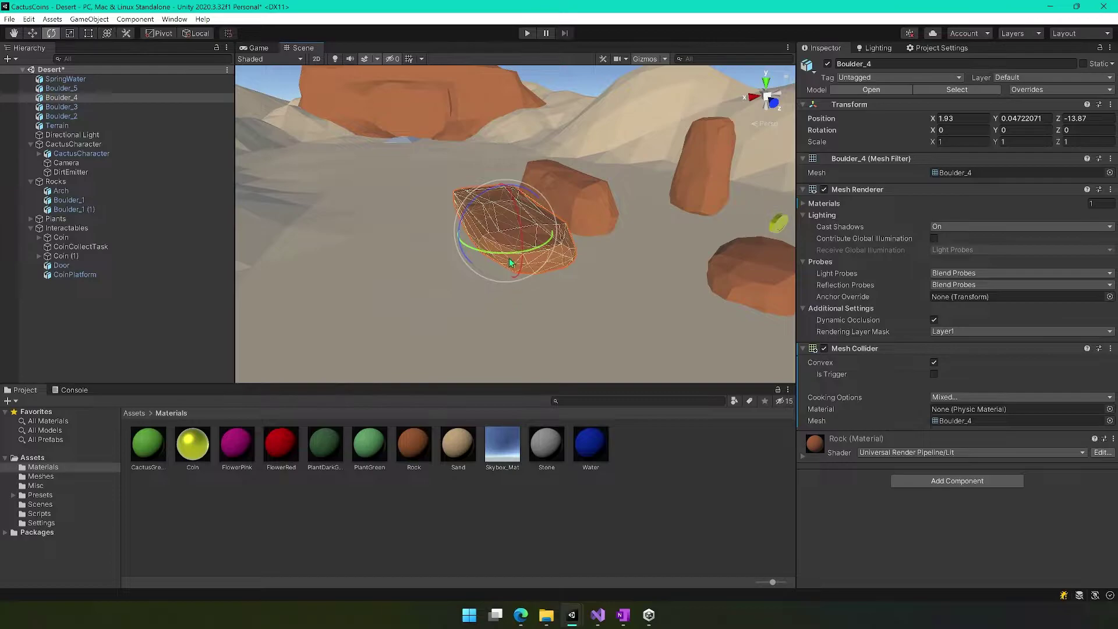
pyautogui.moveTo(505, 256); pyautogui.dragTo(347, 262)
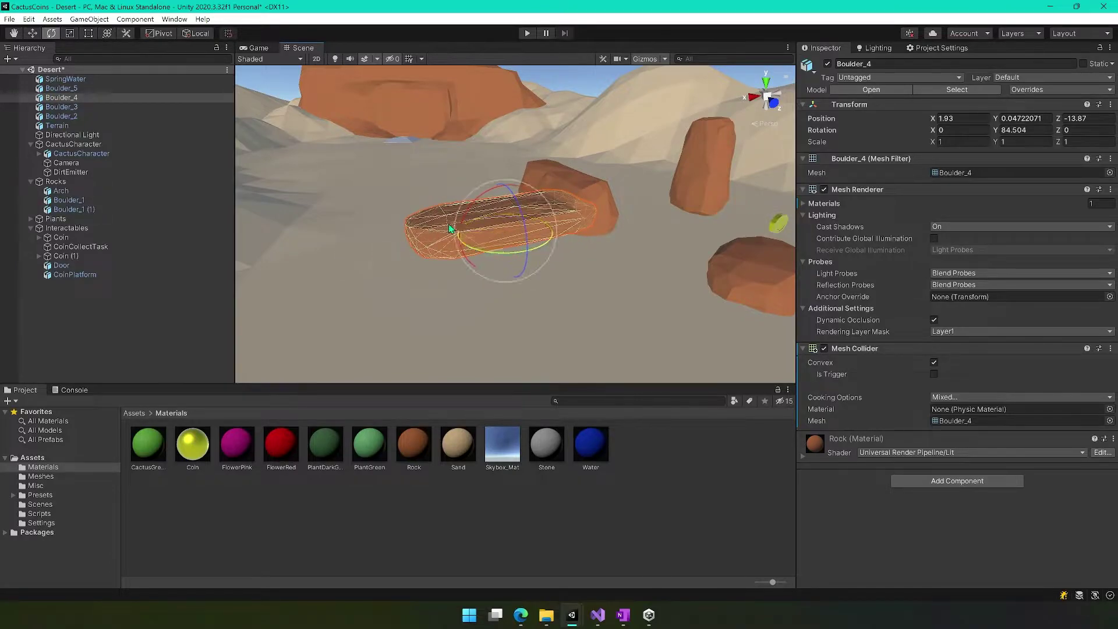
pyautogui.moveTo(481, 194); pyautogui.dragTo(455, 226)
# Duplicate Coin (1) in the Interactables group and move the copy along Z to about -19.89.
pyautogui.click(583, 313)
pyautogui.moveTo(582, 313); pyautogui.dragTo(638, 308, button='right')
pyautogui.press('w')
pyautogui.click(593, 218)
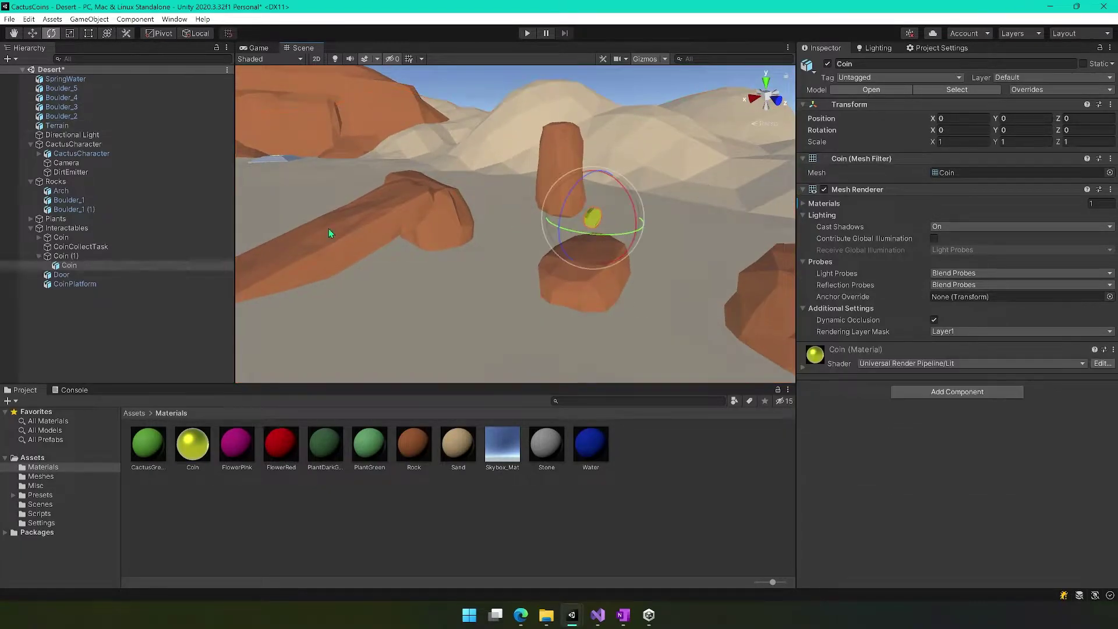
pyautogui.click(66, 259)
pyautogui.rightClick(67, 257)
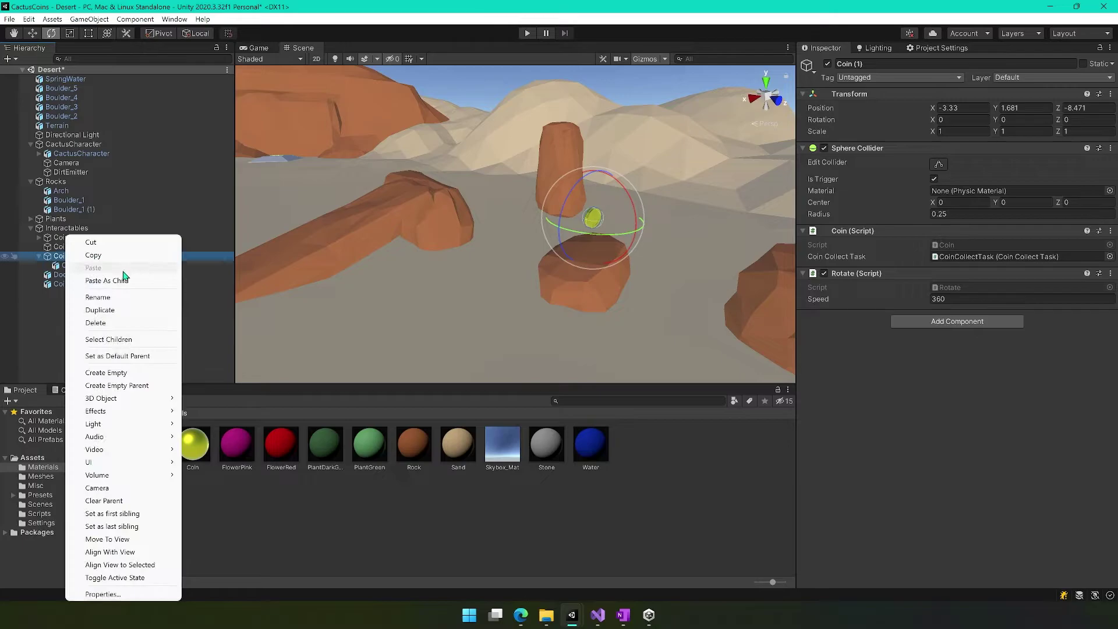
pyautogui.click(114, 313)
pyautogui.press('w')
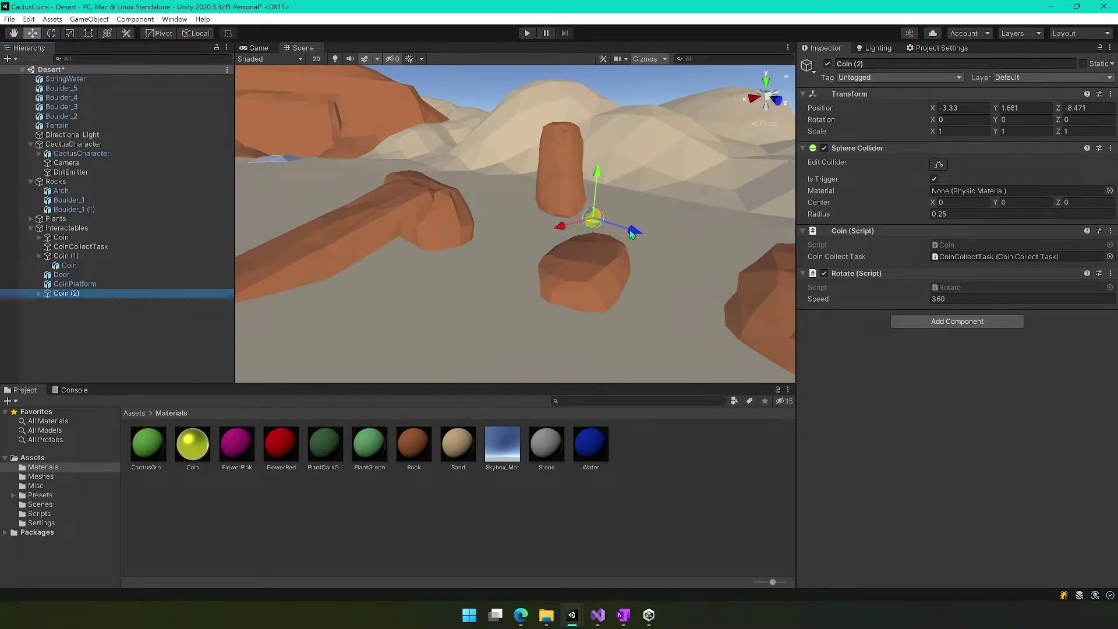
pyautogui.moveTo(633, 233); pyautogui.dragTo(435, 221)
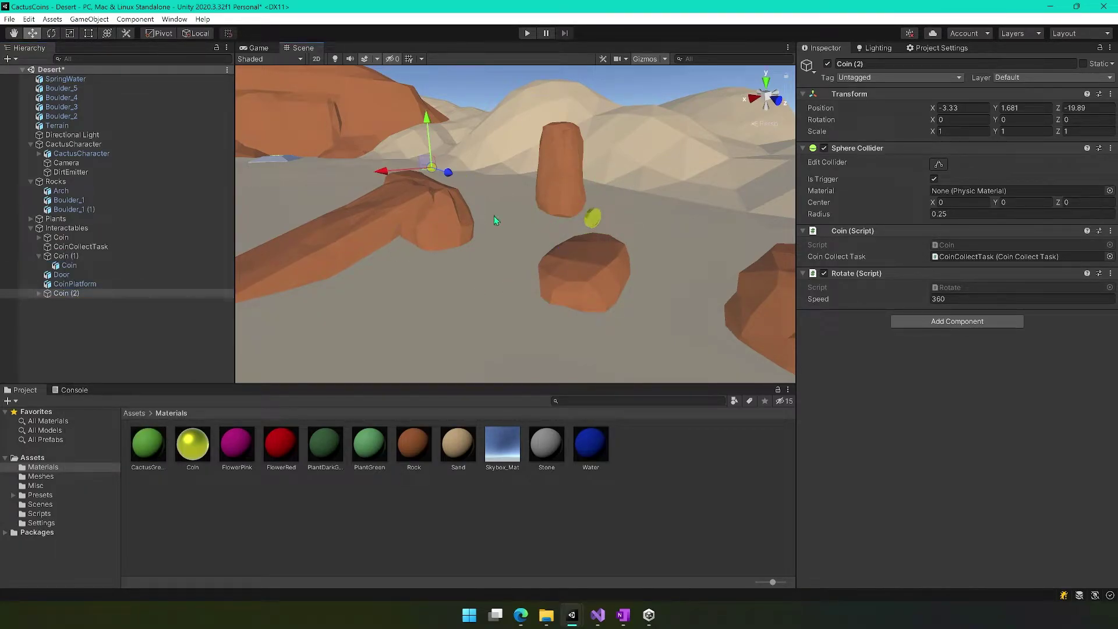
# From a top-down view, position the duplicate coin over the ramp's supporting boulder, at about X -1.68, Z -16.53.
pyautogui.click(766, 84)
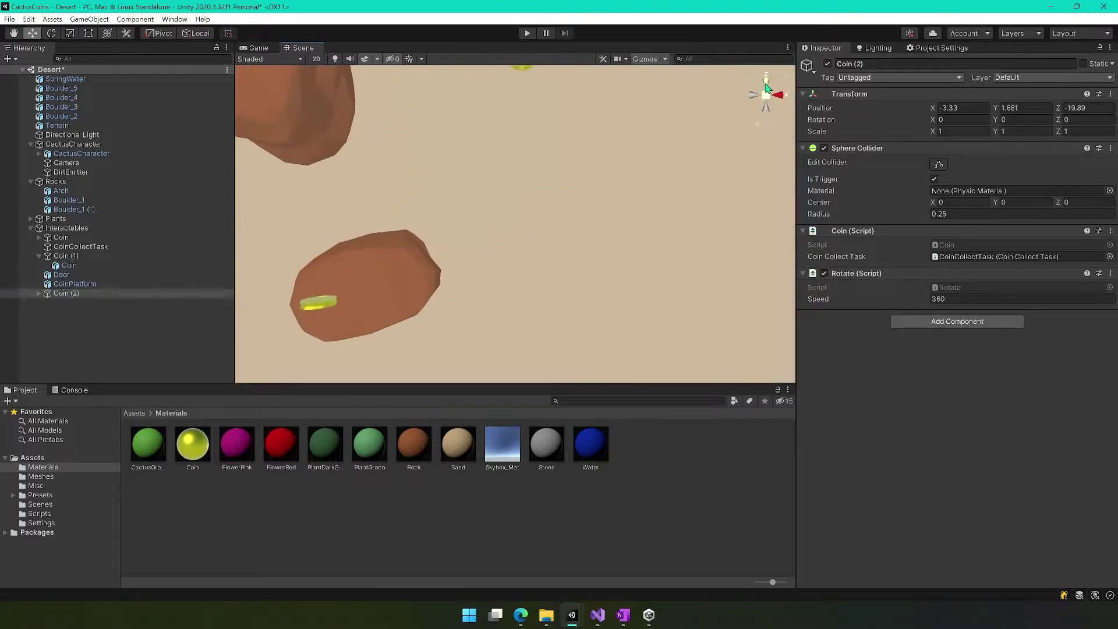
pyautogui.click(759, 127)
pyautogui.scroll(-6, 418, 273)
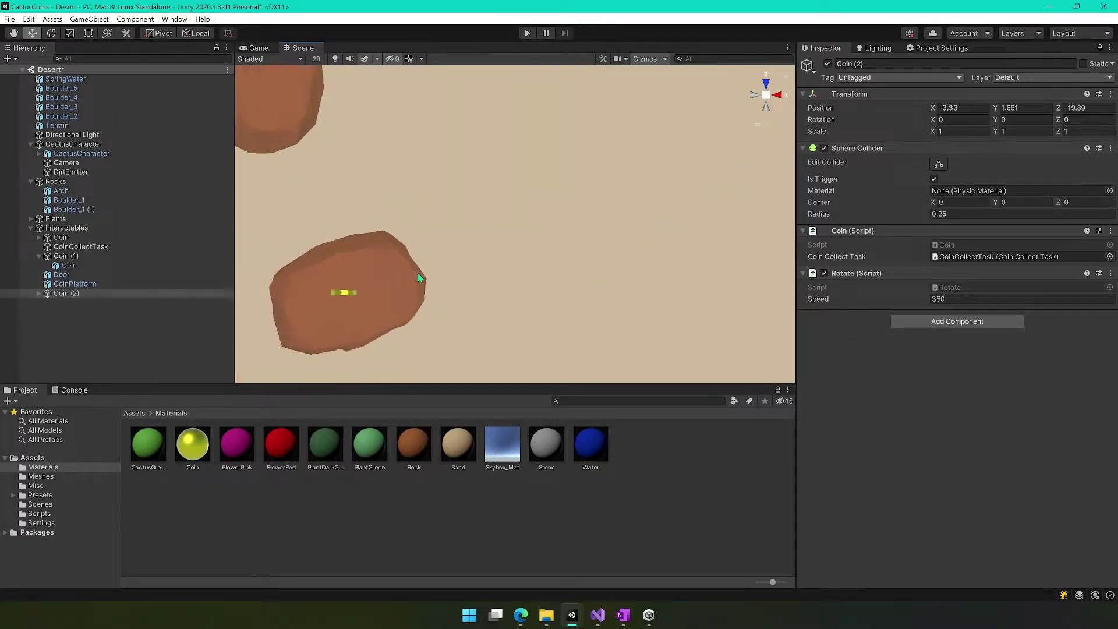
pyautogui.scroll(-6, 443, 305)
pyautogui.keyDown('alt'); pyautogui.moveTo(492, 320); pyautogui.dragTo(255, 384); pyautogui.keyUp('alt')
pyautogui.press('f')
pyautogui.press('f')
pyautogui.scroll(-5, 556, 311)
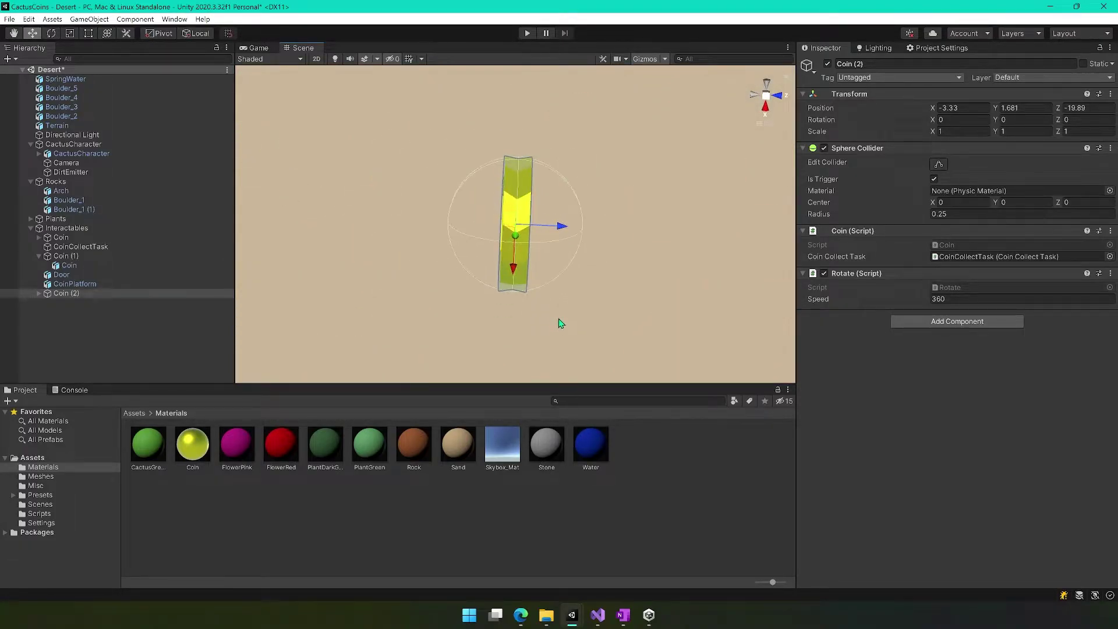
pyautogui.scroll(-4, 557, 308)
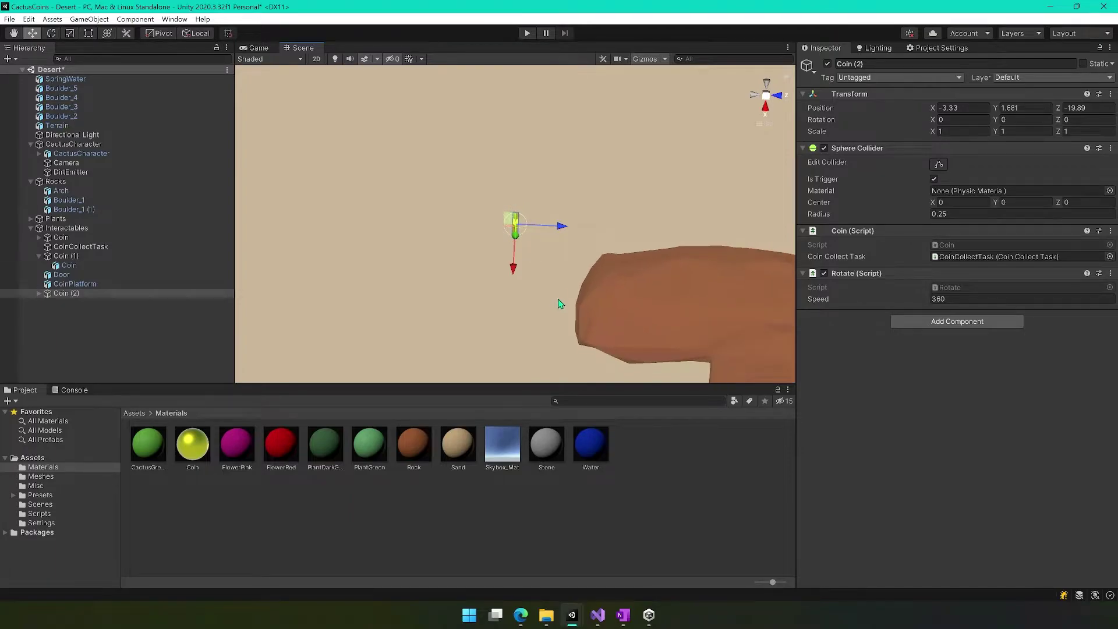
pyautogui.scroll(-4, 520, 250)
pyautogui.scroll(-2, 521, 244)
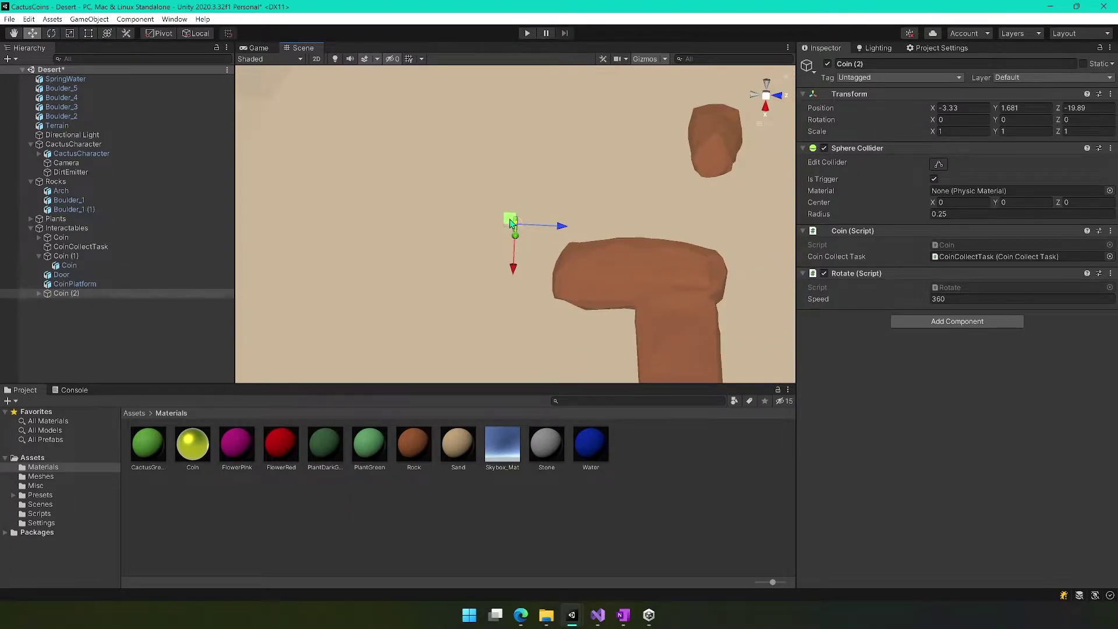
pyautogui.moveTo(510, 222); pyautogui.dragTo(612, 272)
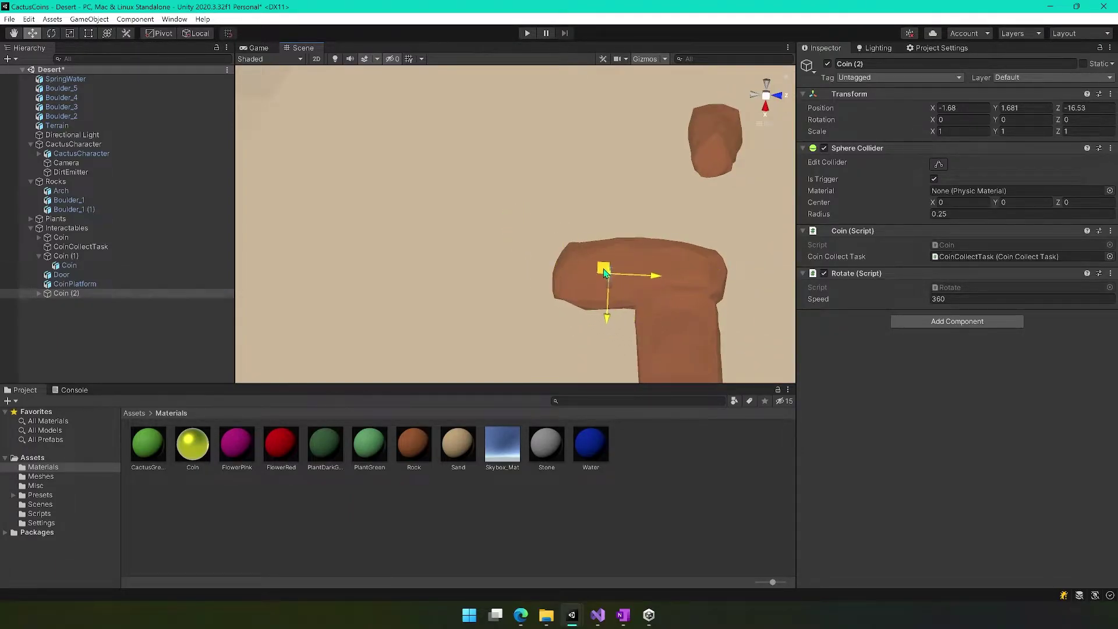
# Raise the duplicate coin above the boulder to about Y 2.54 and shift its parent object to about X -1.2.
pyautogui.click(759, 126)
pyautogui.moveTo(671, 340); pyautogui.dragTo(575, 330, button='right')
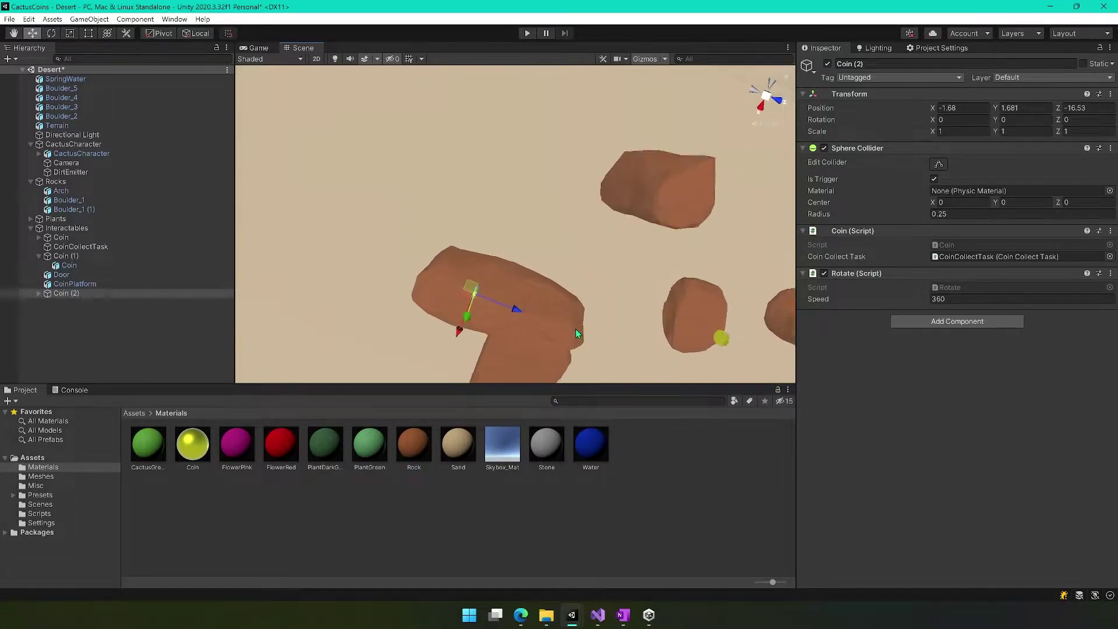
pyautogui.keyDown('alt'); pyautogui.moveTo(577, 334); pyautogui.dragTo(288, 111); pyautogui.keyUp('alt')
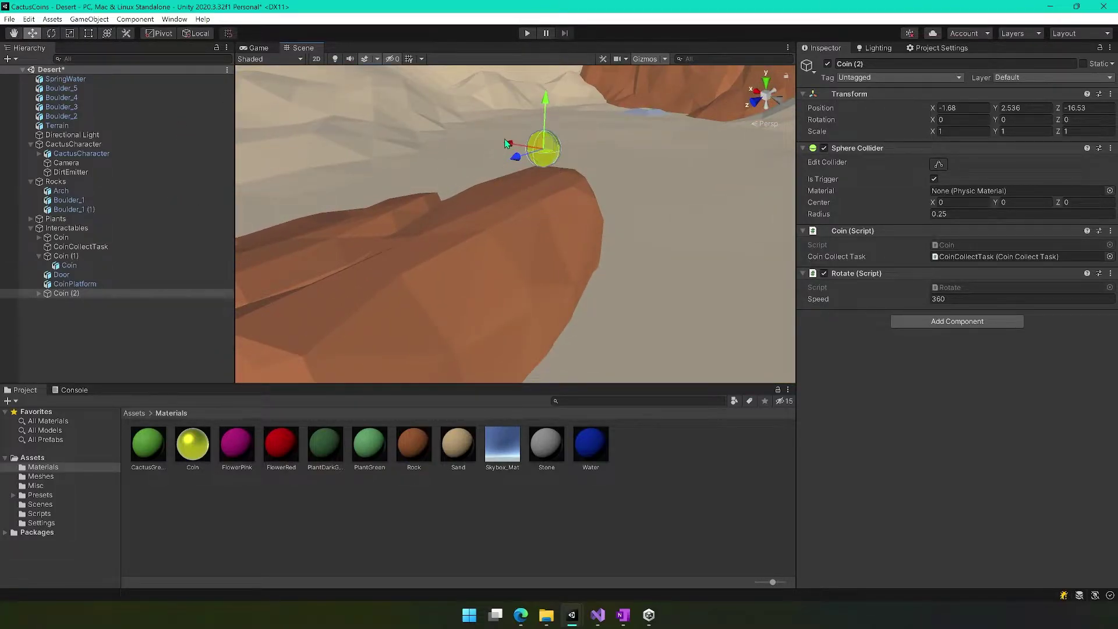
pyautogui.click(556, 139)
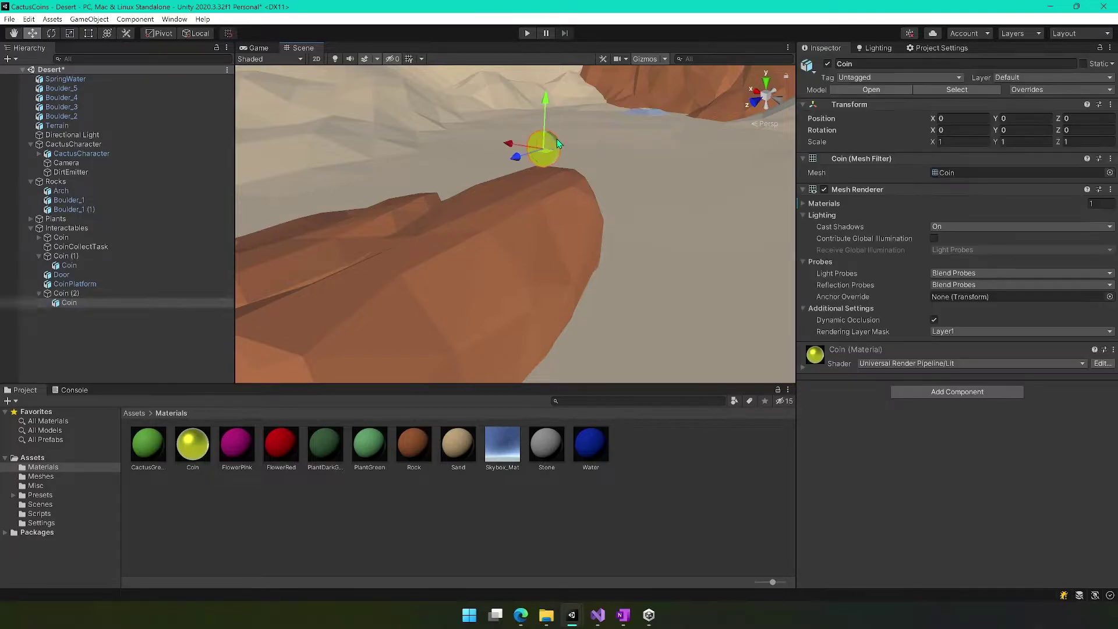
pyautogui.click(85, 293)
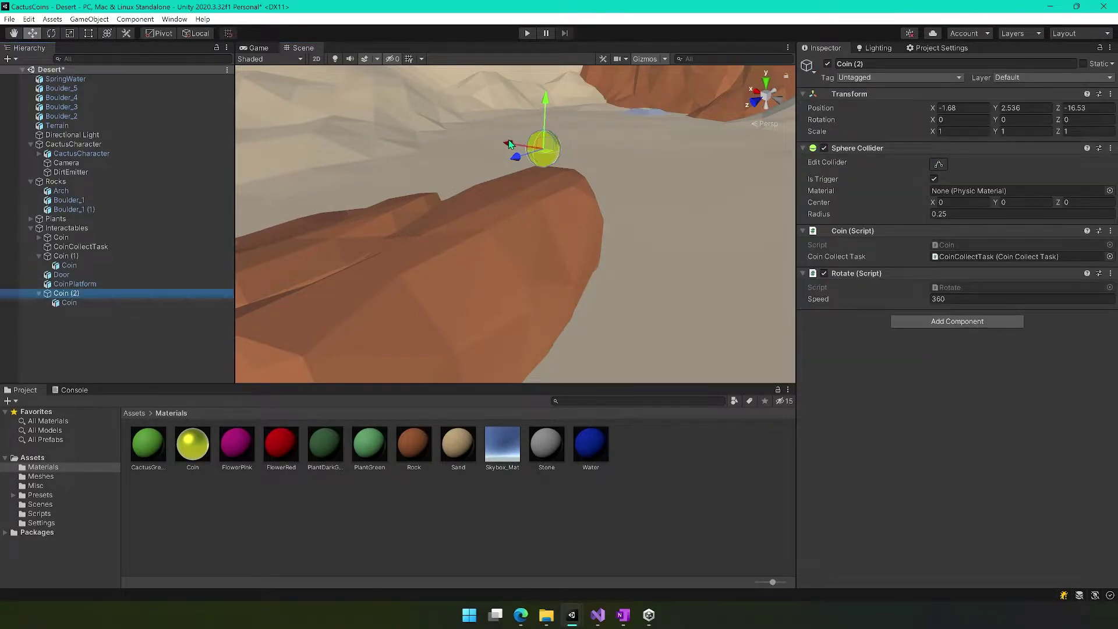
pyautogui.moveTo(509, 146); pyautogui.dragTo(483, 139)
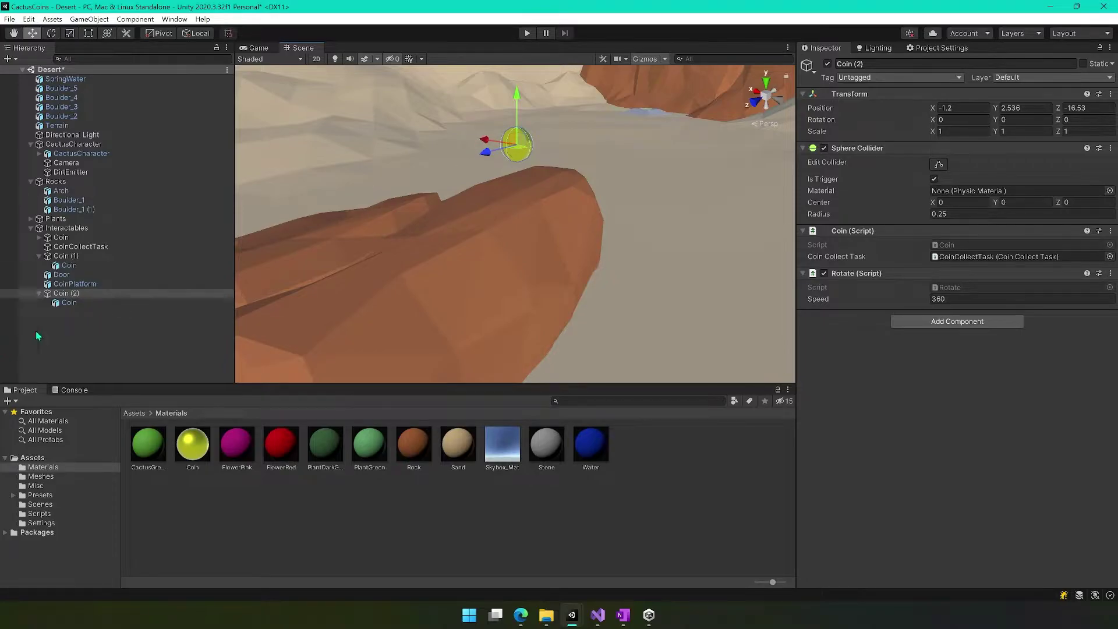
pyautogui.click(68, 303)
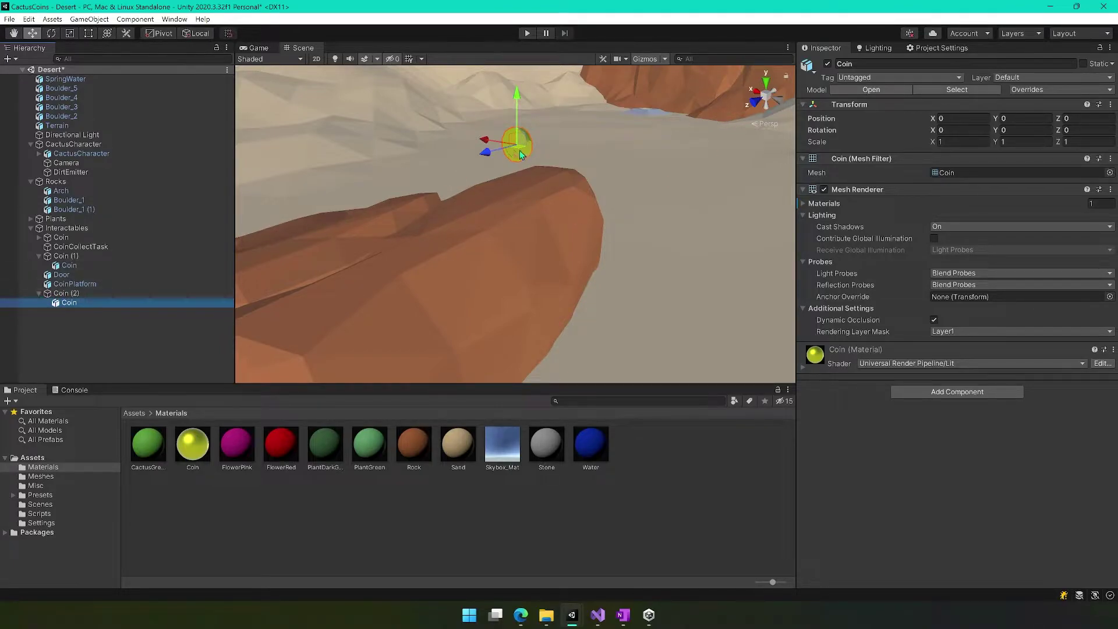
pyautogui.click(39, 293)
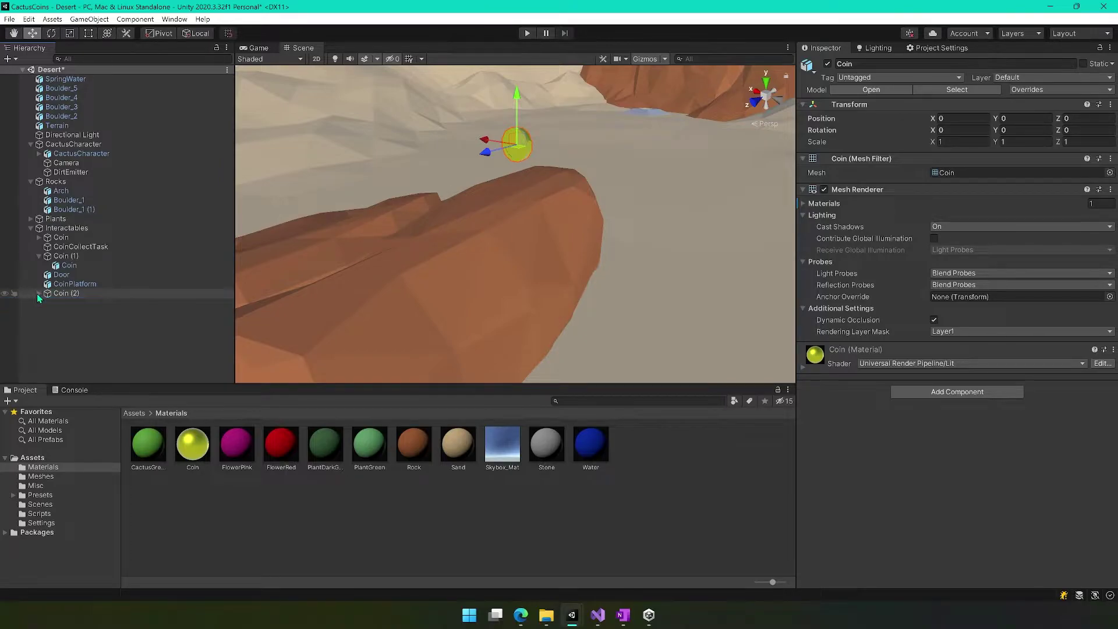
pyautogui.click(81, 294)
# Play the scene and steer the cactus across the sand and boulders to collect the first two coins.
pyautogui.click(527, 34)
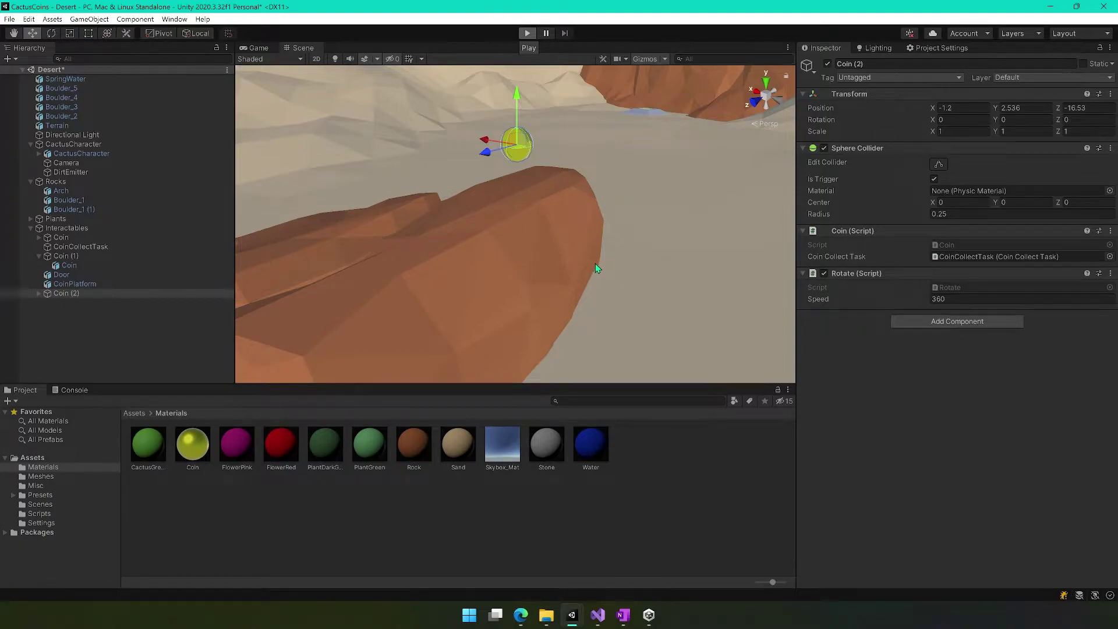
pyautogui.press('d')
pyautogui.press('a')
pyautogui.press('w')
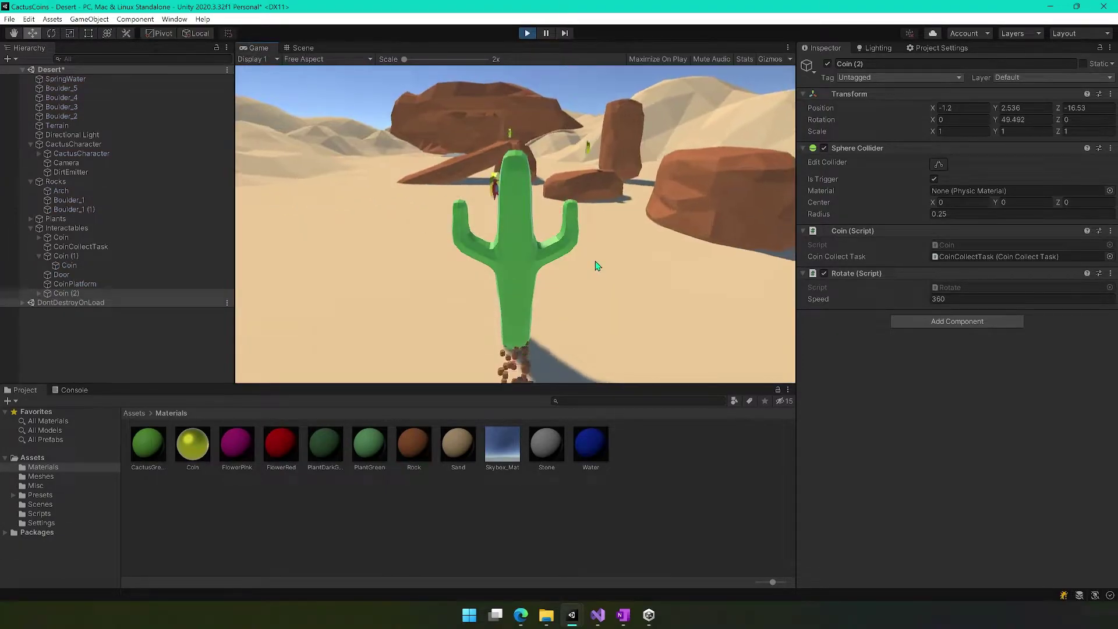
pyautogui.press('a')
pyautogui.press('d')
pyautogui.press('a')
pyautogui.press('space')
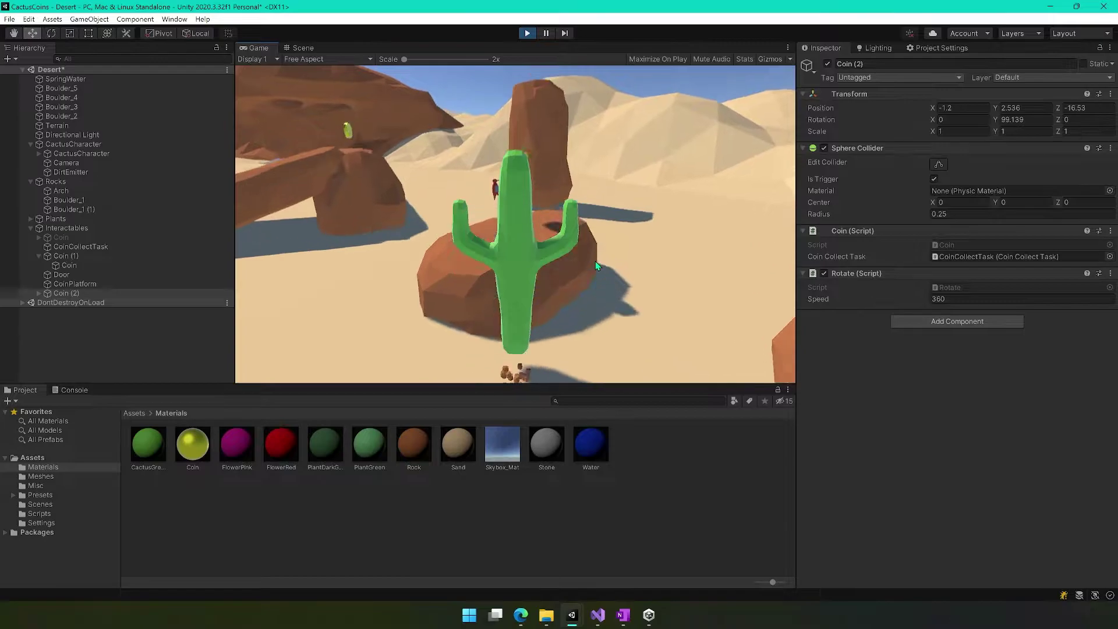
pyautogui.press('w')
pyautogui.press('a')
pyautogui.press('d')
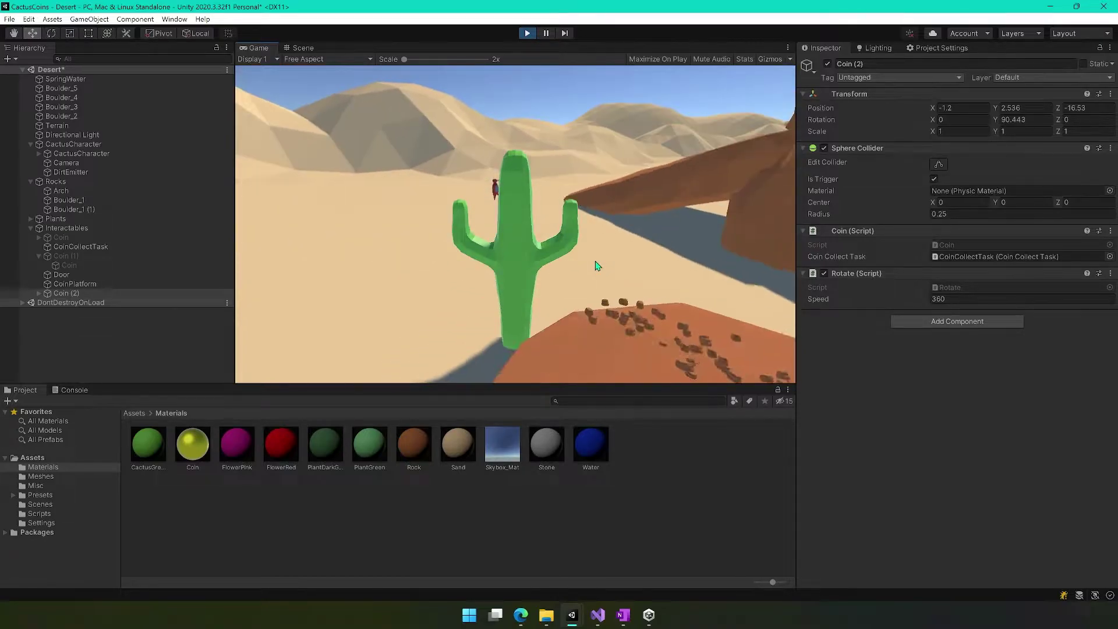
# Steer the cactus up the tilted rock ramp to collect the coin above the supporting boulder.
pyautogui.press('w')
pyautogui.press('d')
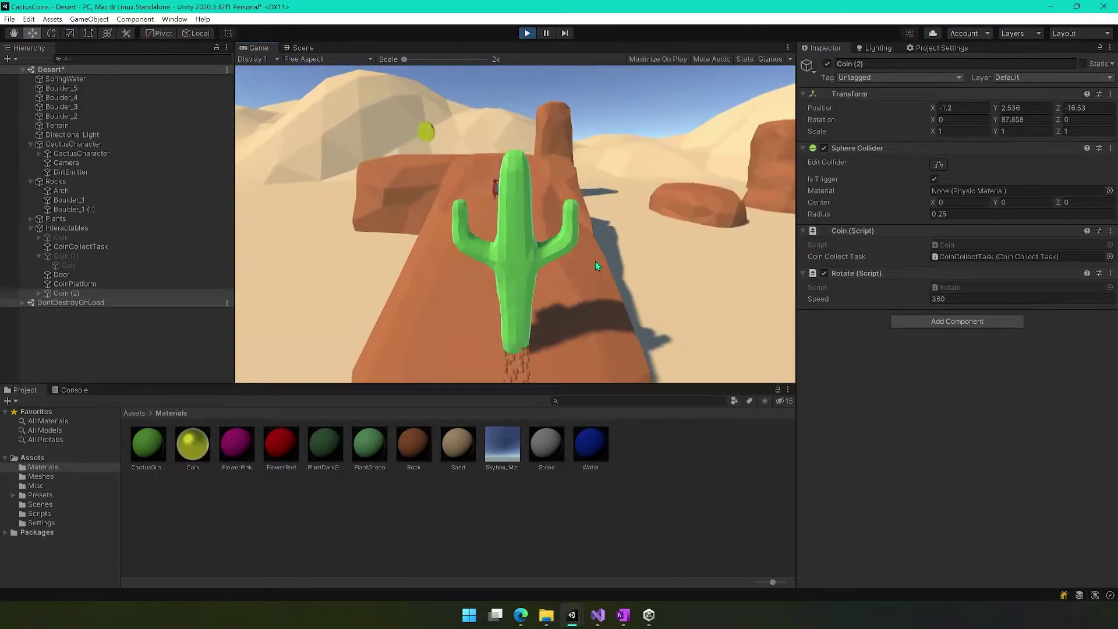
pyautogui.press('w')
pyautogui.press('a')
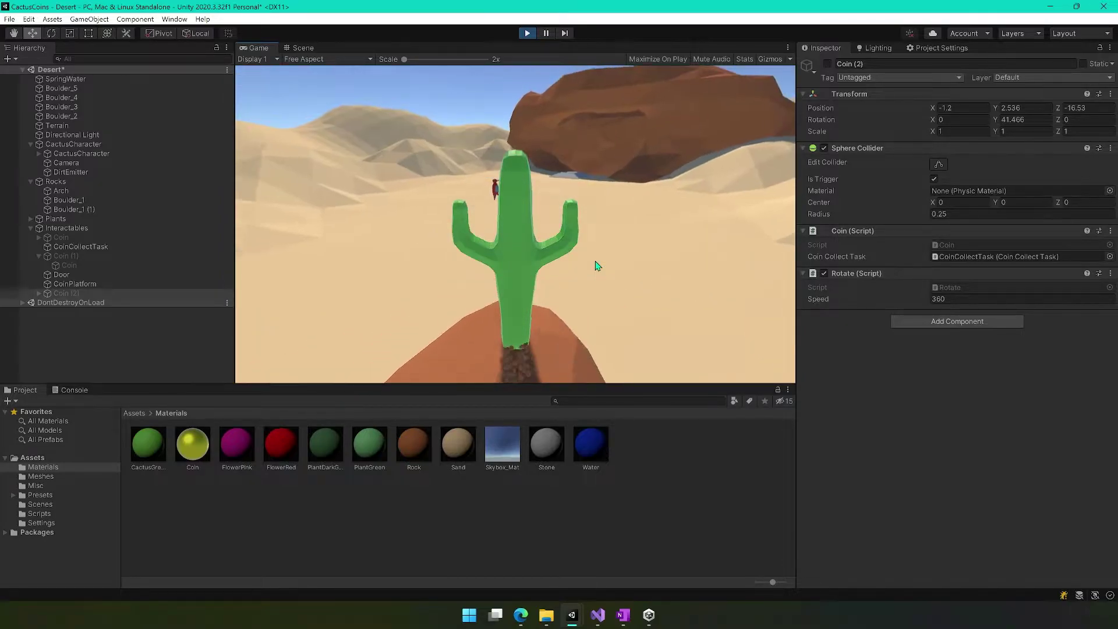
# Steer the cactus down off the ramp boulder and around the open sand, and end the playtest.
pyautogui.press('w')
pyautogui.press('d')
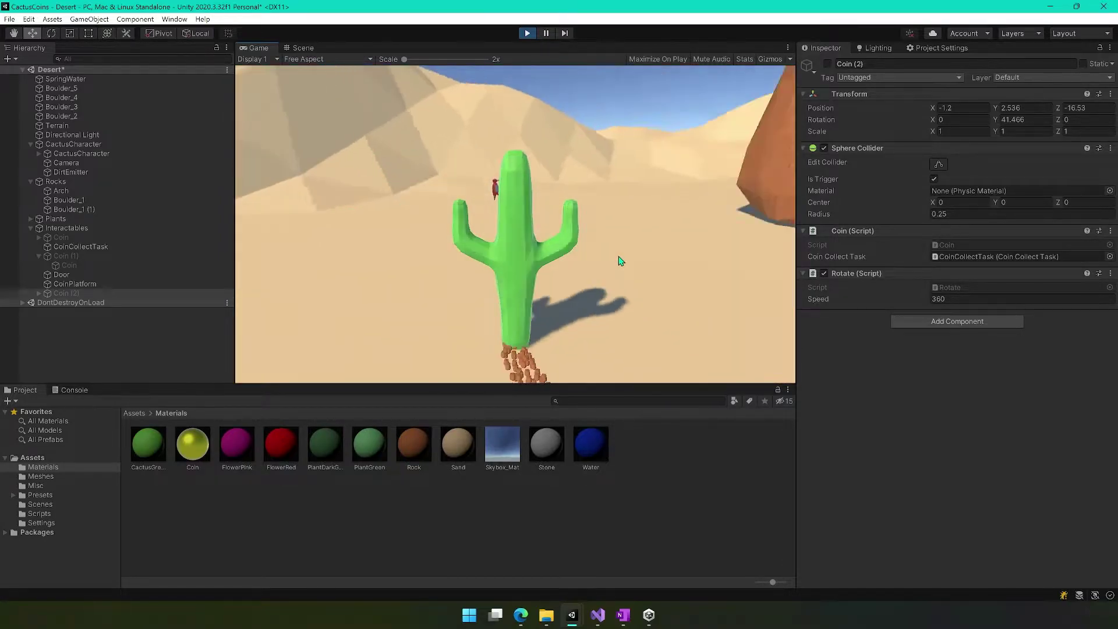
pyautogui.press('w')
pyautogui.press('d')
pyautogui.press('s')
pyautogui.press('a')
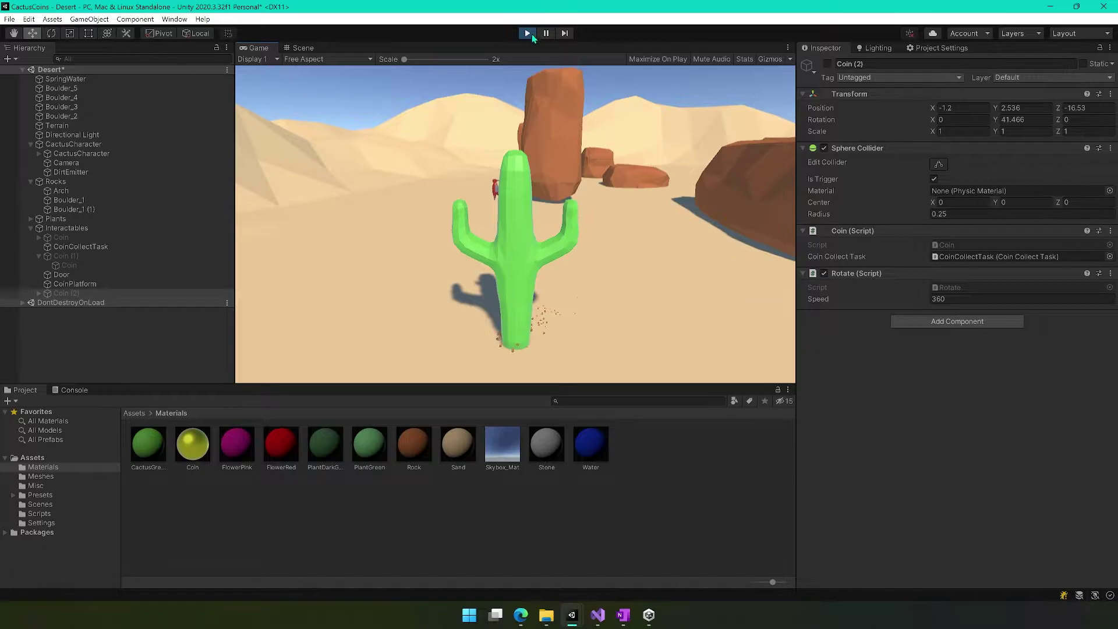
pyautogui.click(528, 33)
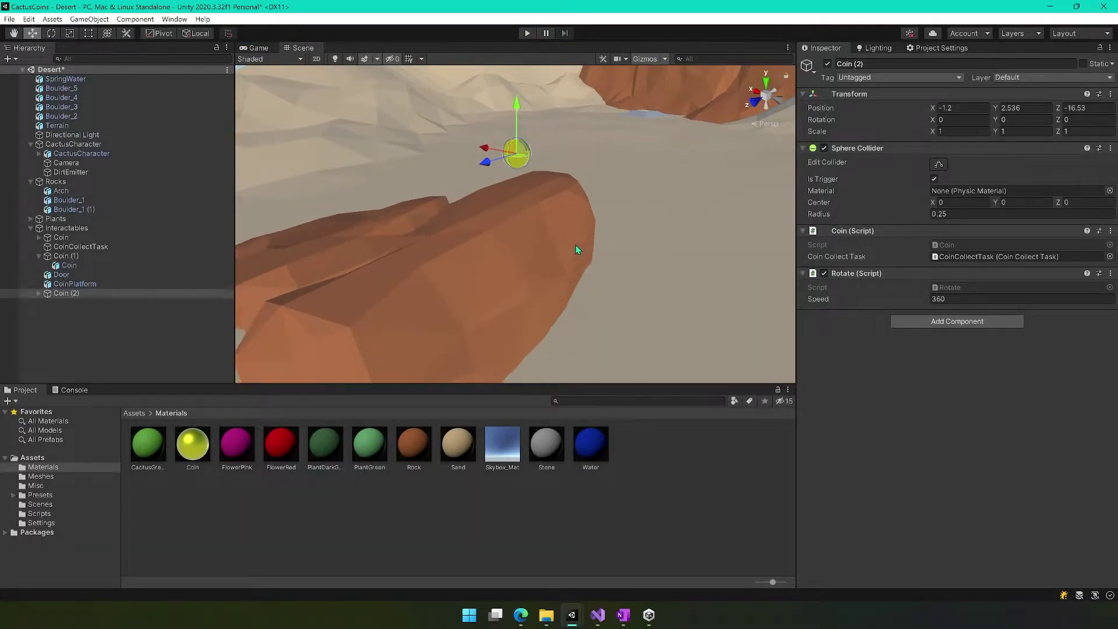
# Examine the level layout from above, including the boulders, the arch and the dune ridges around the play area.
pyautogui.scroll(-1, 576, 249)
pyautogui.moveTo(551, 265); pyautogui.dragTo(775, 271, button='right')
pyautogui.press('w')
pyautogui.press('s')
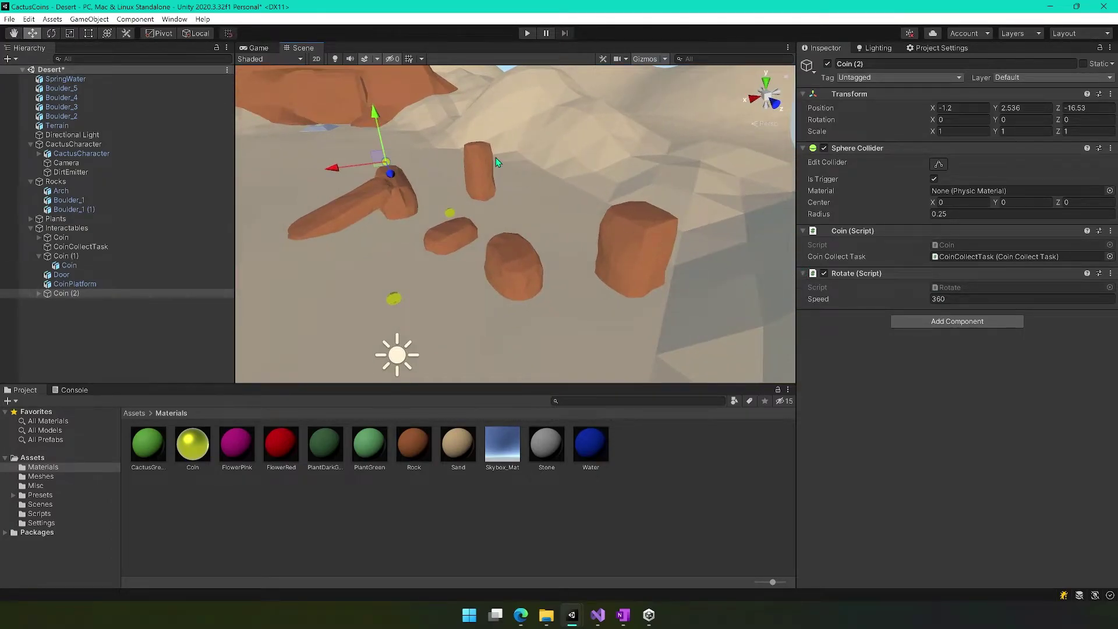
pyautogui.moveTo(495, 157); pyautogui.dragTo(469, 245, button='right')
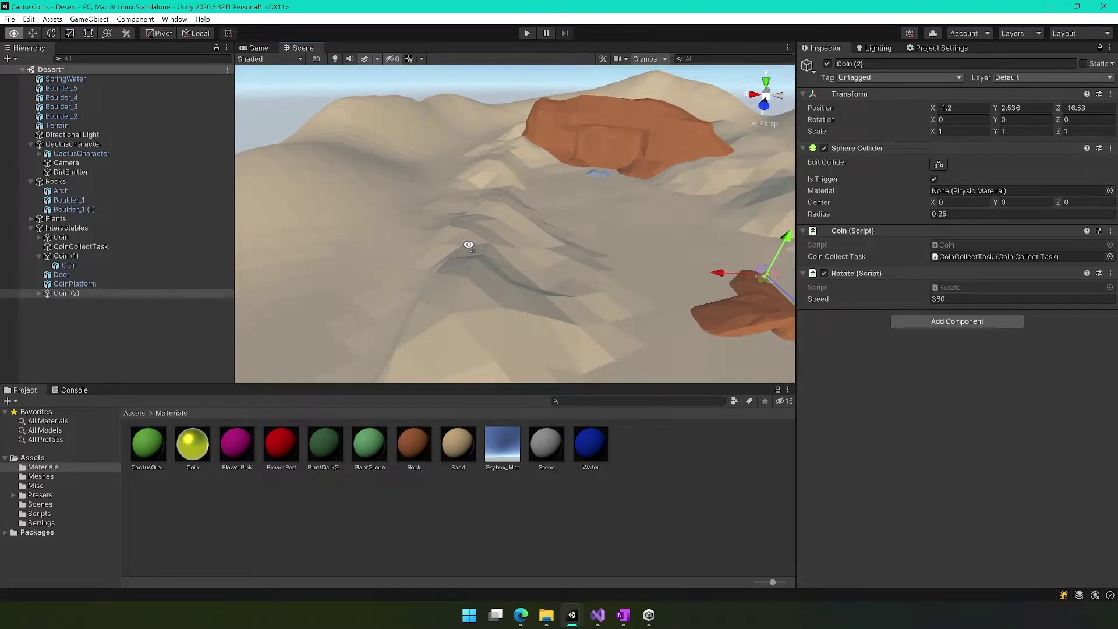
pyautogui.moveTo(522, 206); pyautogui.dragTo(624, 168, button='right')
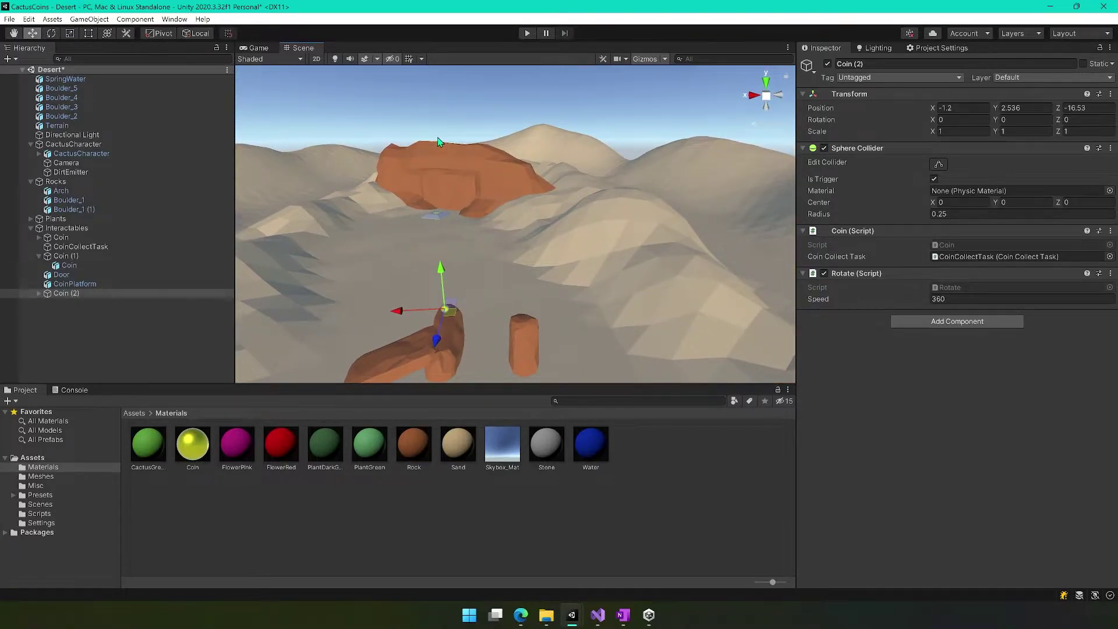
pyautogui.moveTo(579, 227); pyautogui.dragTo(551, 307, button='right')
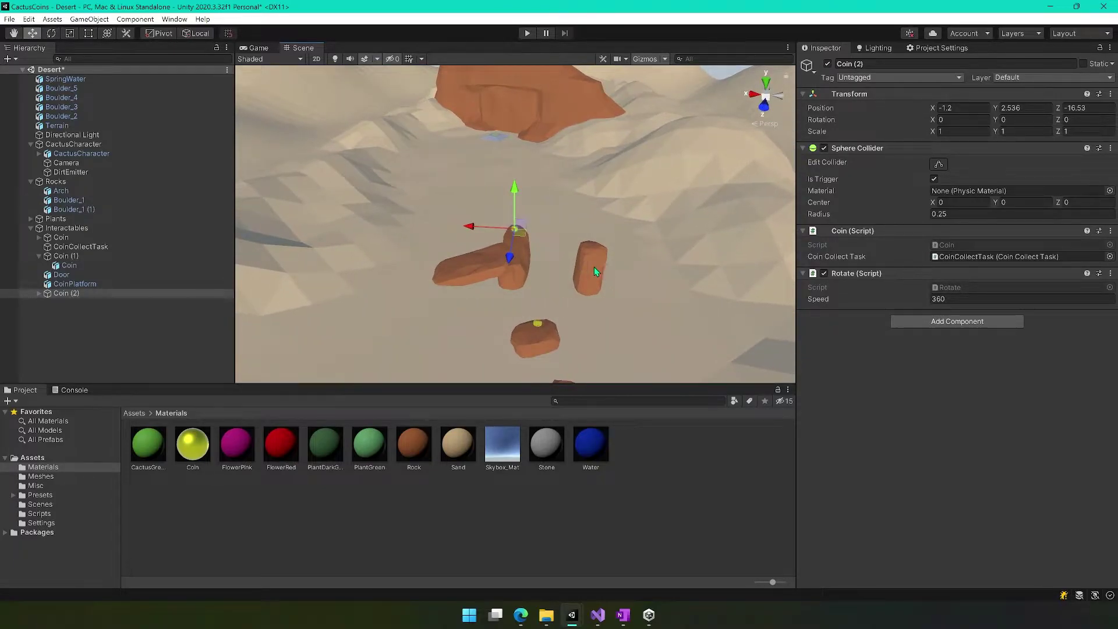
# Duplicate Boulder_2, the ramp's supporting boulder, and place the copy inside the Rocks group.
pyautogui.click(511, 274)
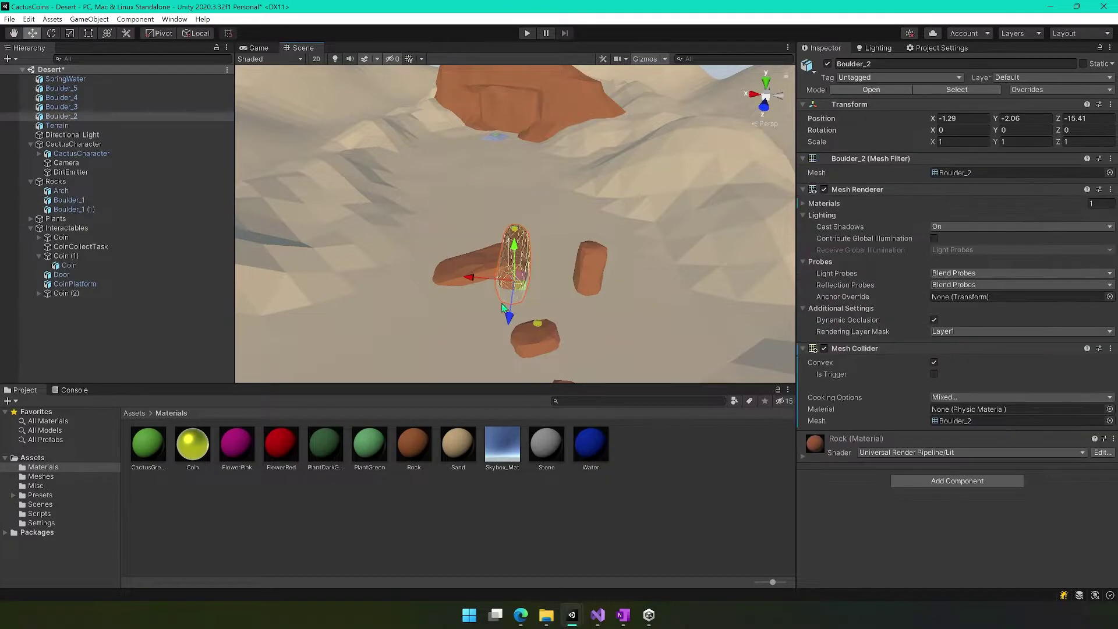
pyautogui.moveTo(510, 274); pyautogui.dragTo(660, 332, button='right')
pyautogui.hotkey('ctrl', 'd')
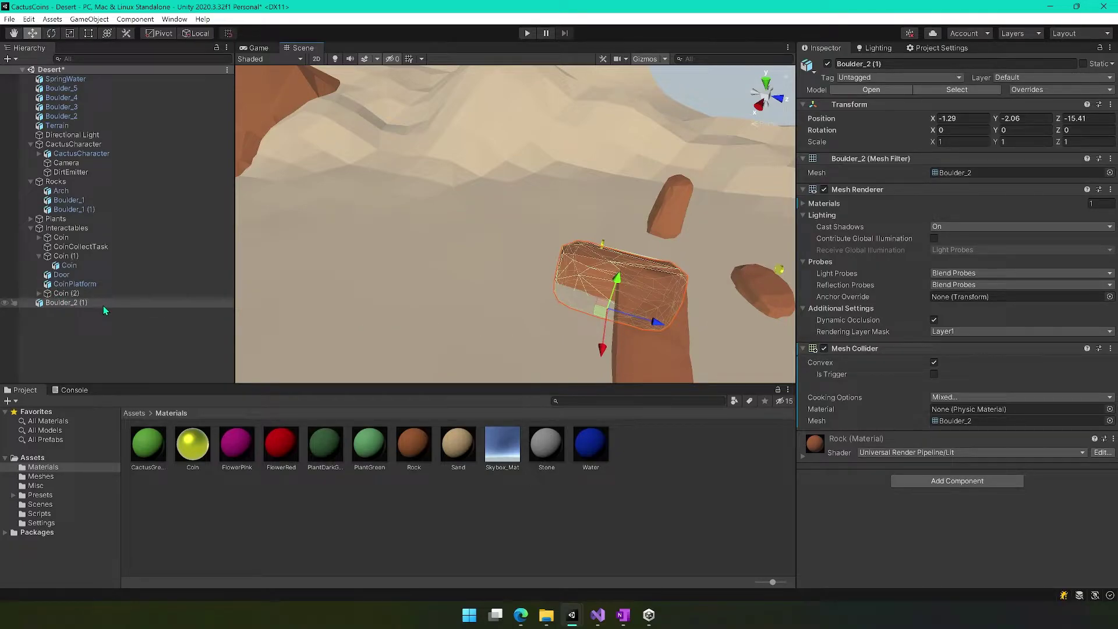
pyautogui.click(65, 304)
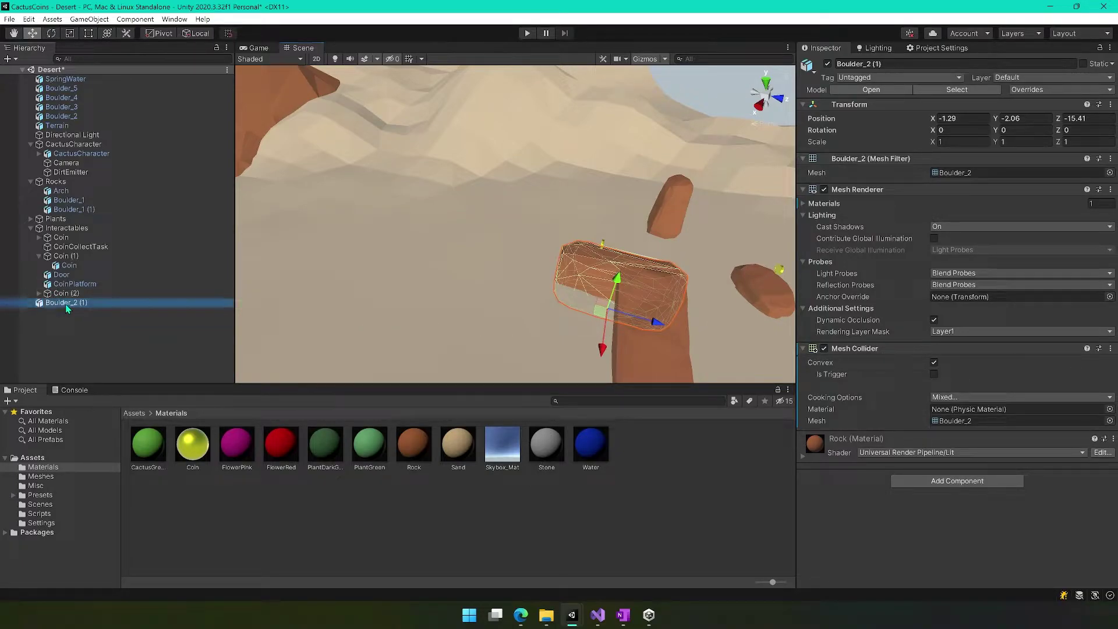
pyautogui.moveTo(59, 218); pyautogui.dragTo(59, 184)
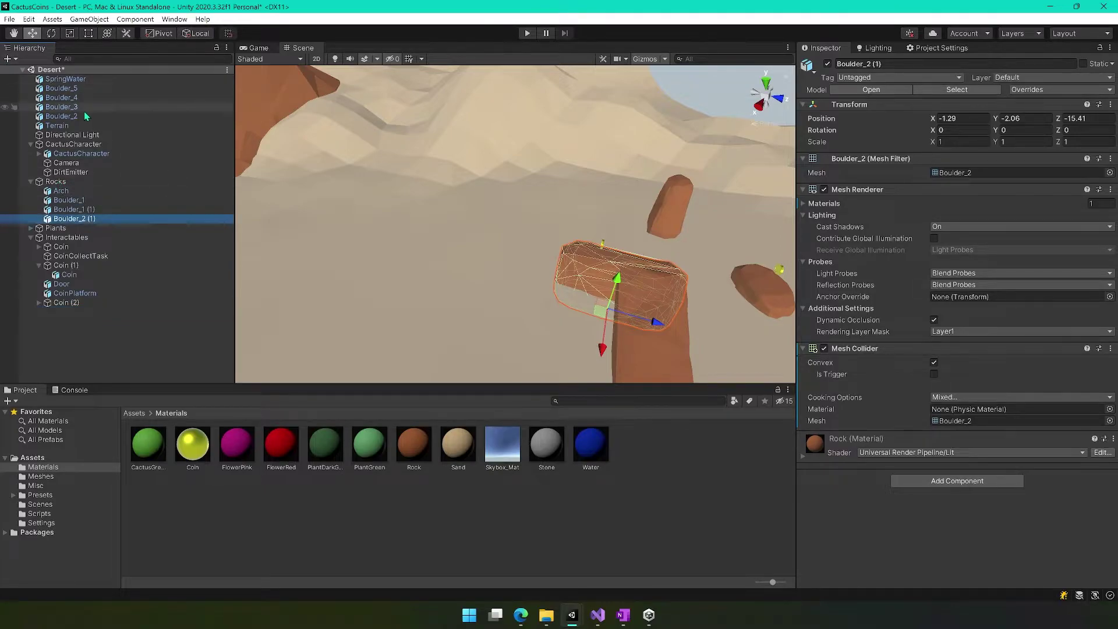
# Group the loose boulders Boulder_5 through Boulder_2 under the Rocks object.
pyautogui.click(68, 89)
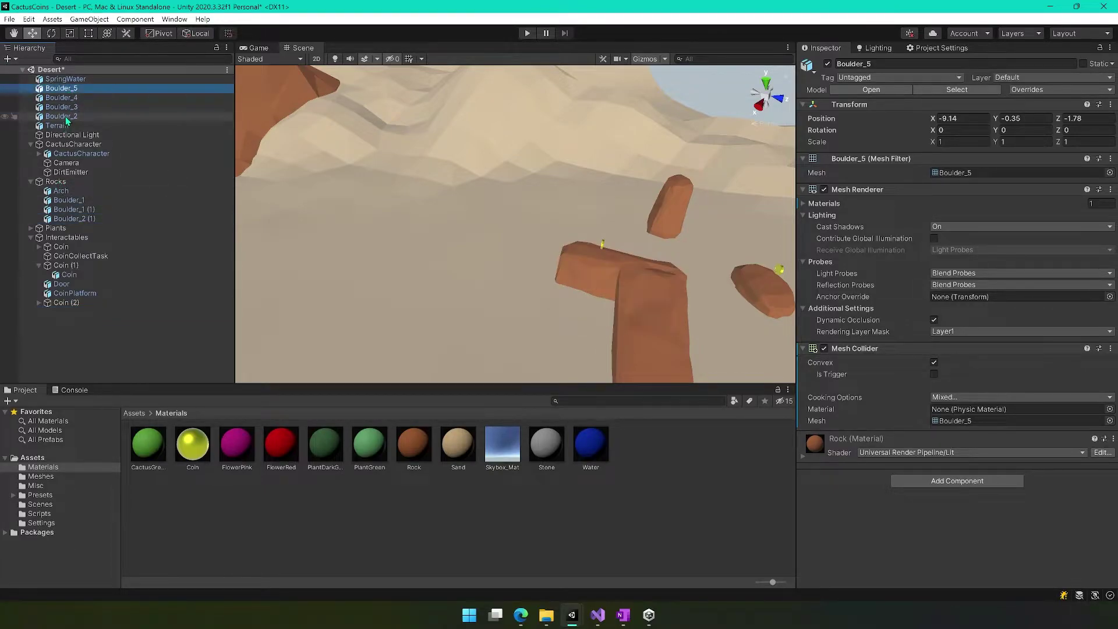
pyautogui.keyDown('shift'); pyautogui.click(65, 117); pyautogui.keyUp('shift')
pyautogui.moveTo(61, 93); pyautogui.dragTo(65, 183)
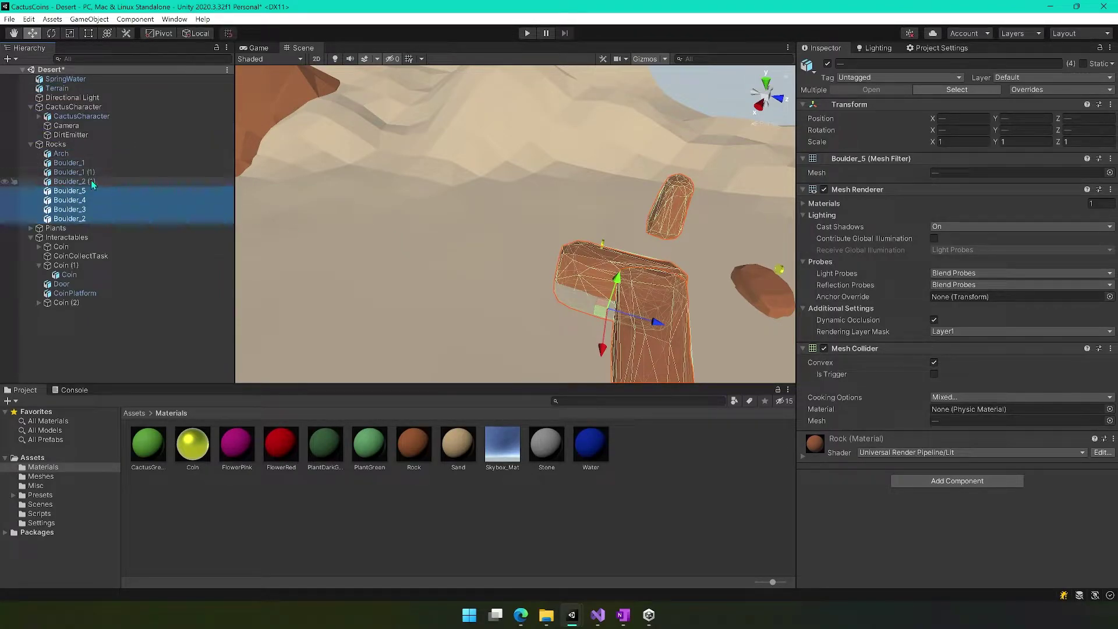
# Scale Boulder_2 (1) to about 2.63 and move it out to the dunes at about X -17.21, Z -42.54.
pyautogui.click(92, 182)
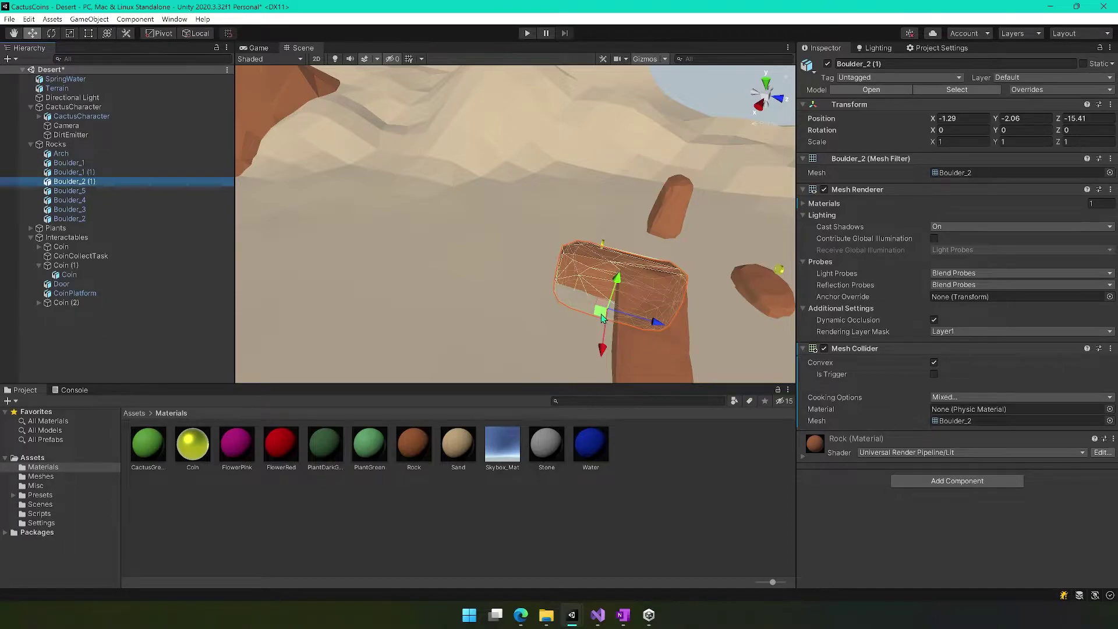
pyautogui.moveTo(601, 315); pyautogui.dragTo(531, 181)
pyautogui.press('e')
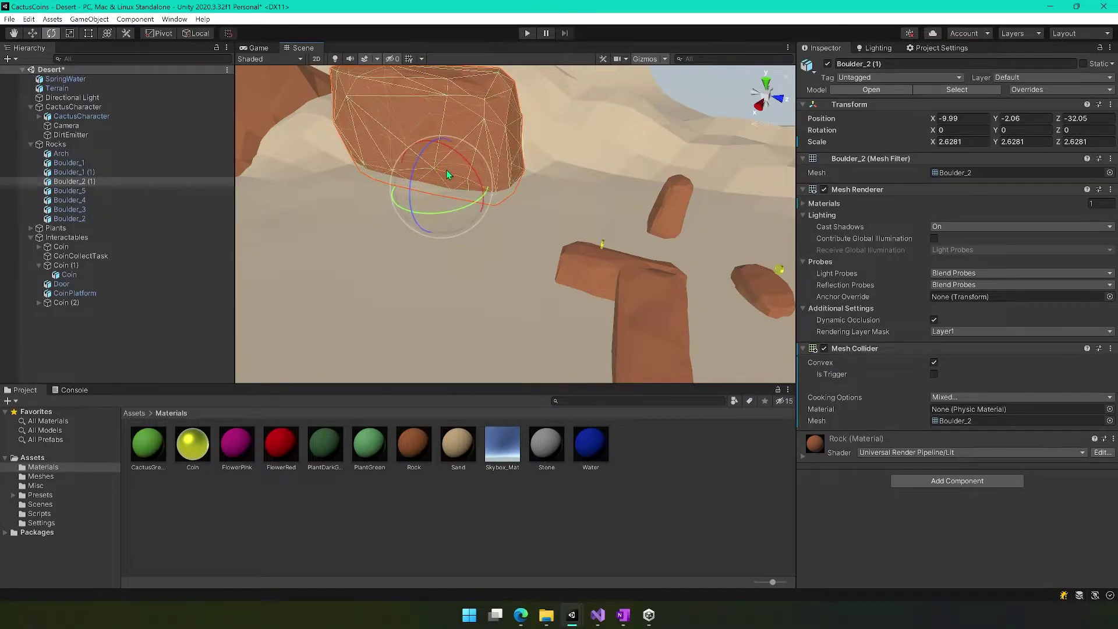
pyautogui.press('w')
pyautogui.moveTo(443, 192); pyautogui.dragTo(409, 157)
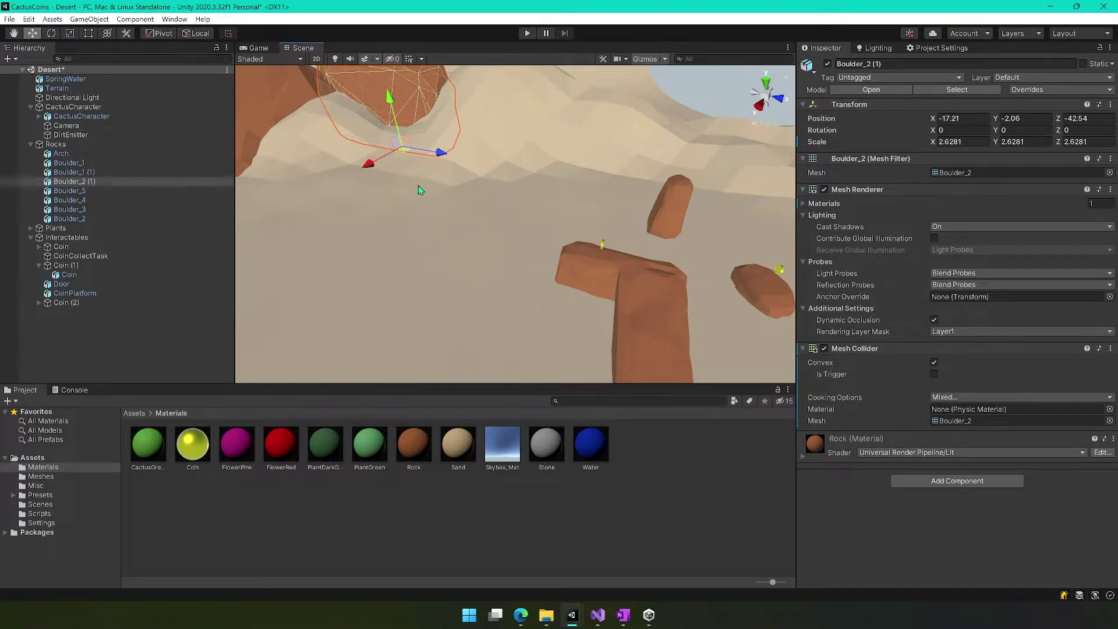
# Raise Boulder_2 (1) to about Y -0.11 and rotate it to about X 12.7, Y -16.7, Z -3.8 in the dune gap.
pyautogui.moveTo(418, 185); pyautogui.dragTo(463, 170, button='right')
pyautogui.press('w')
pyautogui.press('w')
pyautogui.moveTo(427, 228); pyautogui.dragTo(466, 229)
pyautogui.press('e')
pyautogui.moveTo(438, 265); pyautogui.dragTo(467, 263)
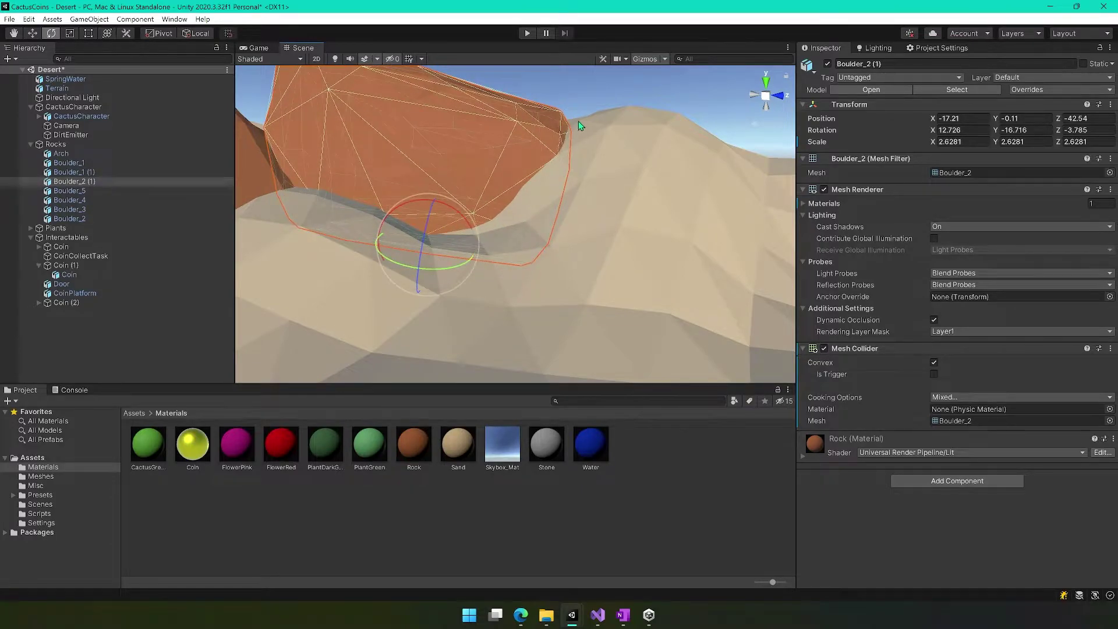
# Duplicate the enlarged boulder and position the copy along the dune ridge at about X -20.38, Y 4.67, Z -30.28.
pyautogui.click(607, 81)
pyautogui.moveTo(621, 262); pyautogui.dragTo(545, 203, button='right')
pyautogui.click(545, 199)
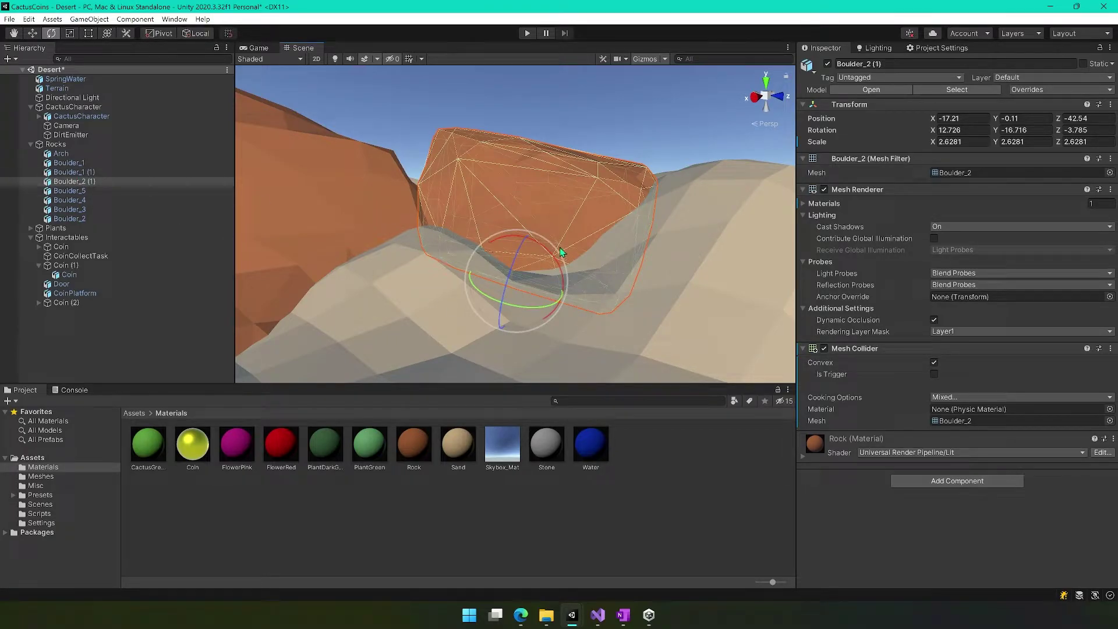
pyautogui.hotkey('ctrl', 'd')
pyautogui.moveTo(604, 303); pyautogui.dragTo(706, 309, button='right')
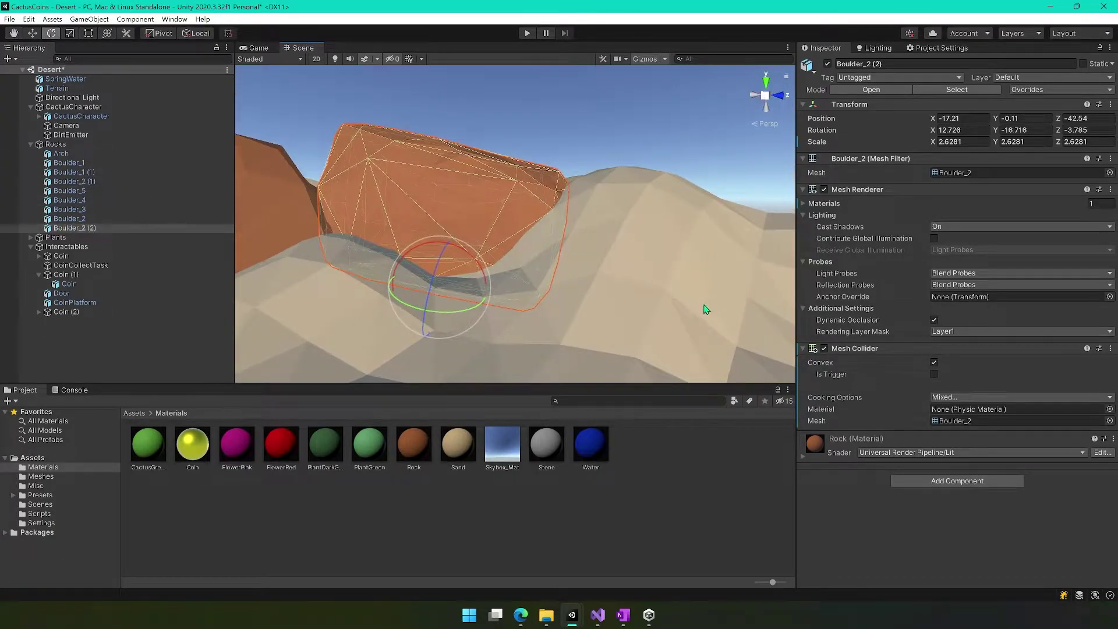
pyautogui.press('w')
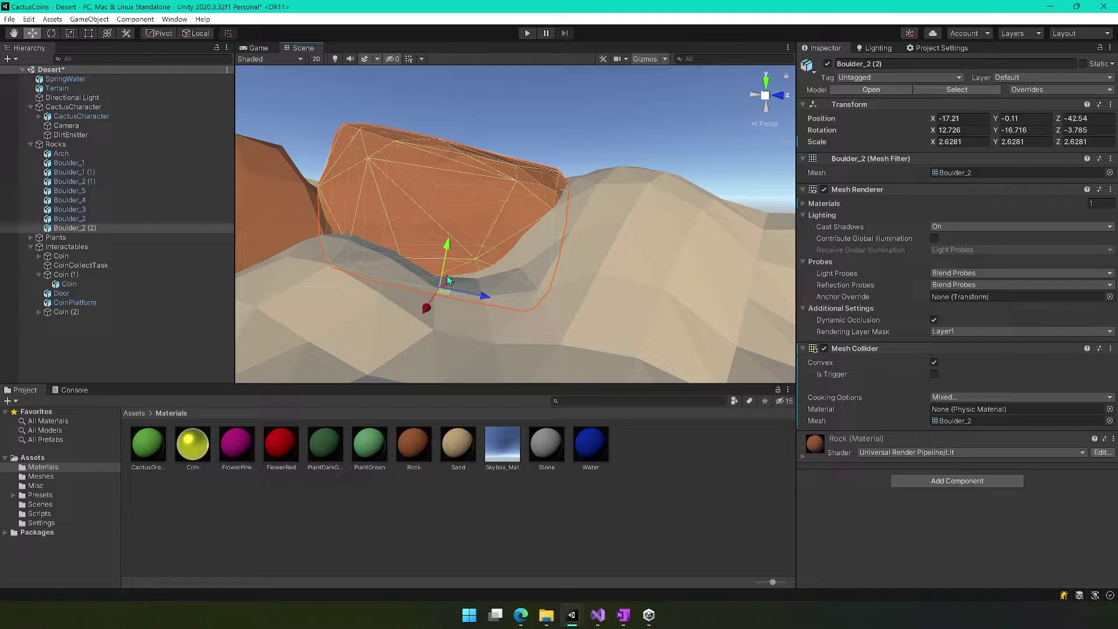
pyautogui.moveTo(450, 284); pyautogui.dragTo(624, 221)
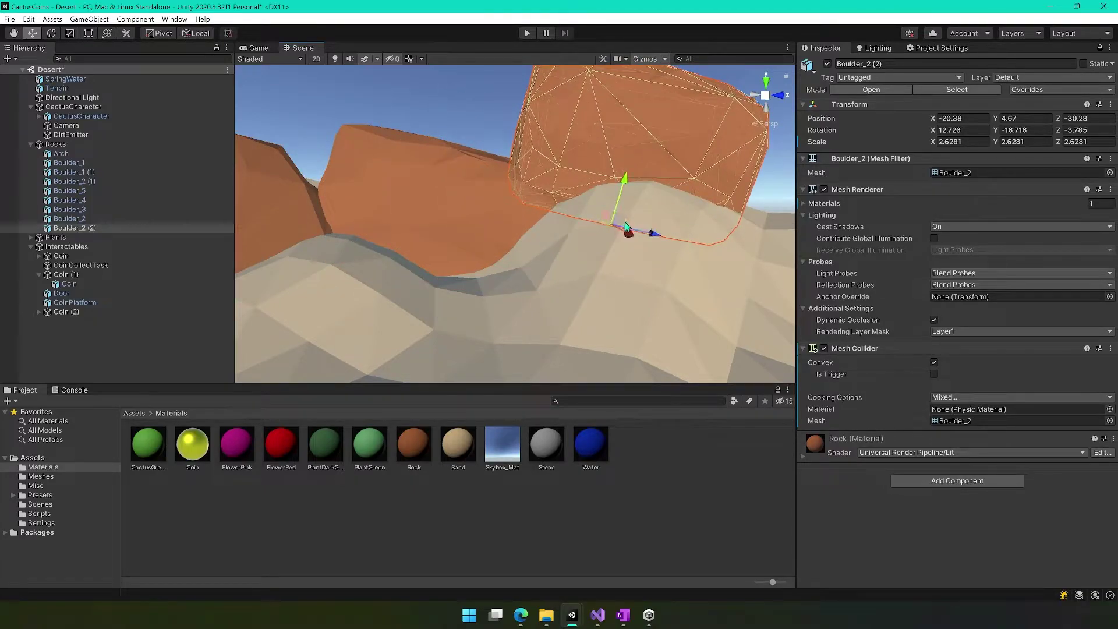
# Tilt Boulder_2 (2) to about X -60.1 and, using global axes, shift it to about X -21.7, Y 4.84, Z -26.91.
pyautogui.press('e')
pyautogui.moveTo(589, 185); pyautogui.dragTo(533, 327)
pyautogui.press('w')
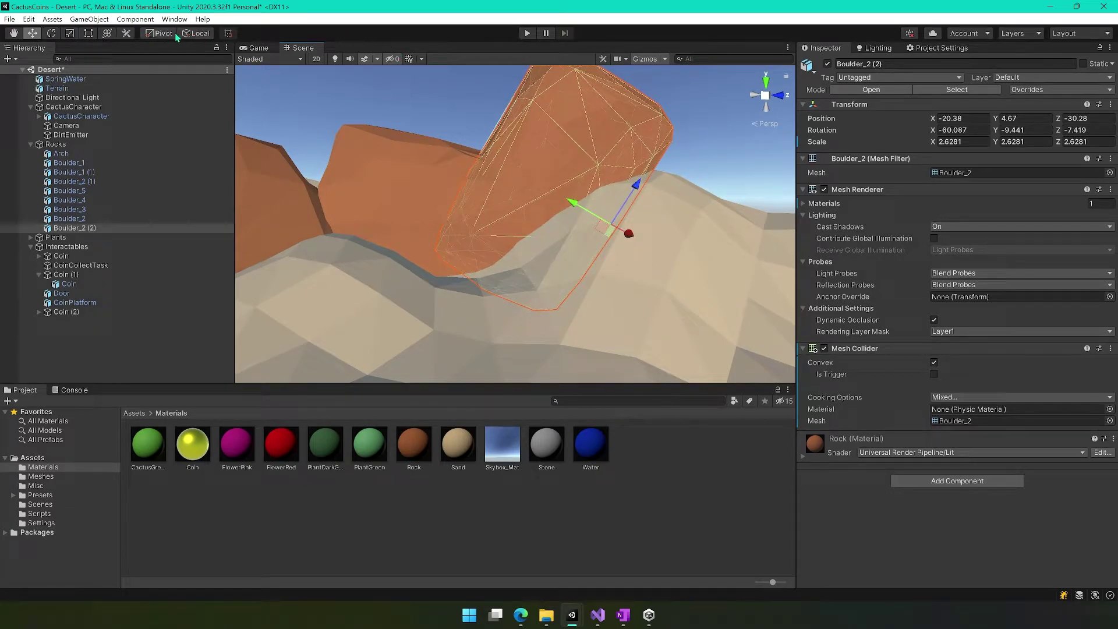
pyautogui.click(195, 33)
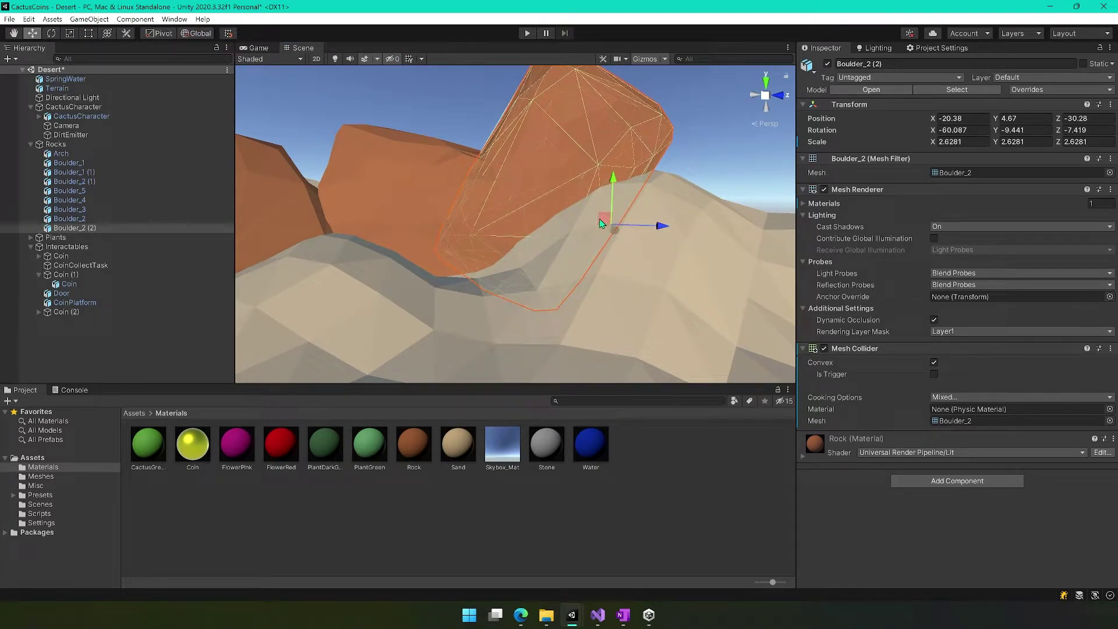
pyautogui.moveTo(606, 217); pyautogui.dragTo(696, 221)
pyautogui.keyDown('alt'); pyautogui.moveTo(647, 273); pyautogui.dragTo(516, 250); pyautogui.keyUp('alt')
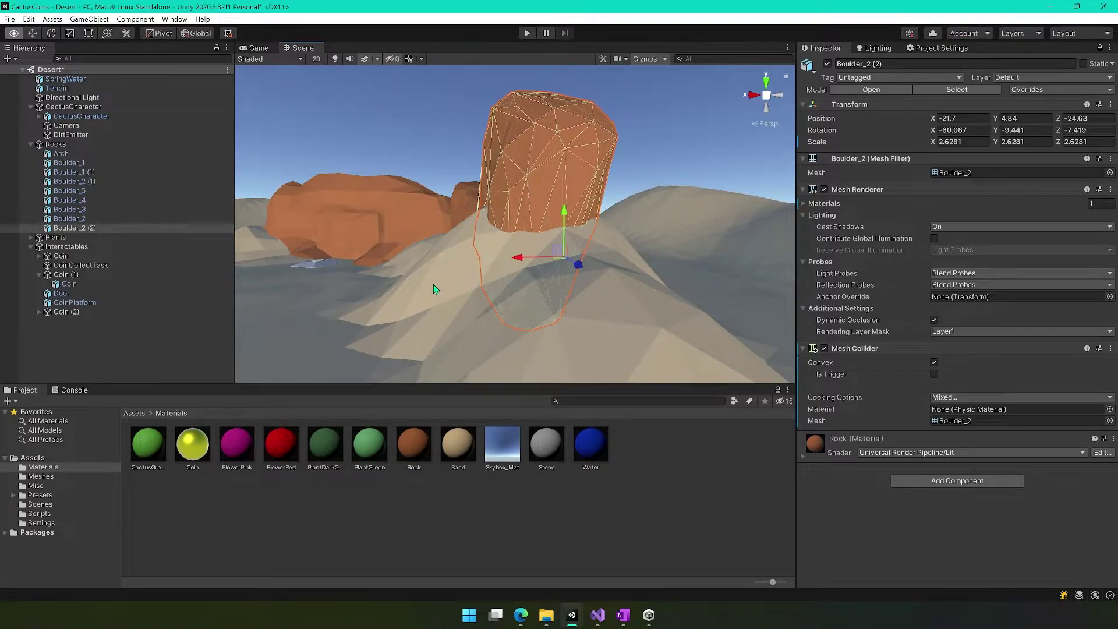
pyautogui.keyDown('alt'); pyautogui.moveTo(434, 285); pyautogui.dragTo(600, 318); pyautogui.keyUp('alt')
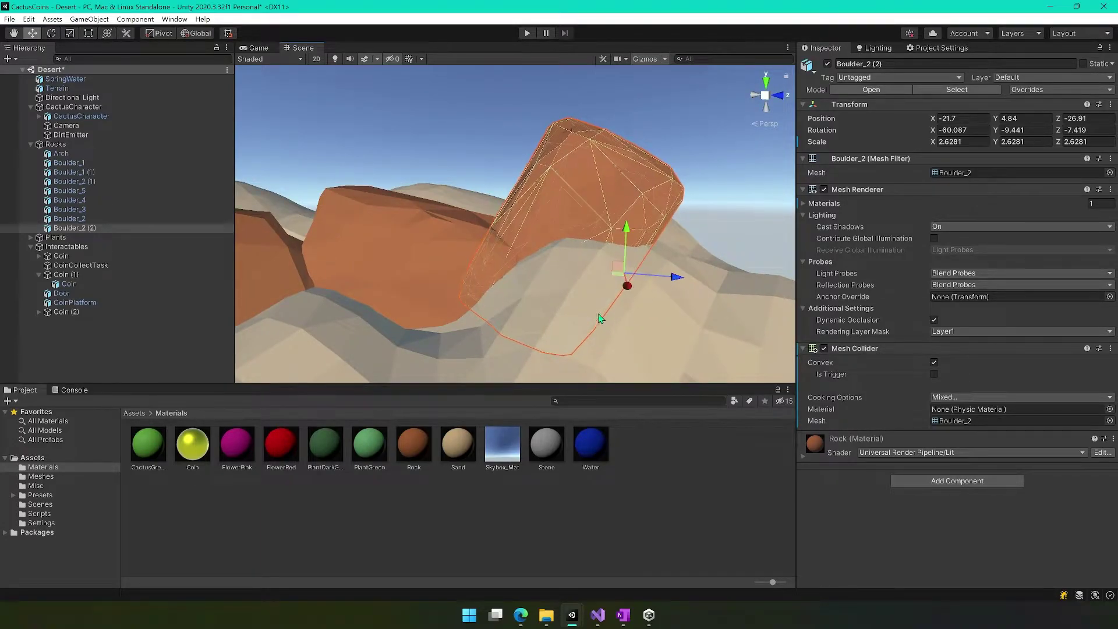
# Duplicate the upright Boulder_3, move the copy to about X -18.22, Z -20.28, and scale it to about 5.04.
pyautogui.moveTo(600, 318); pyautogui.dragTo(655, 332, button='right')
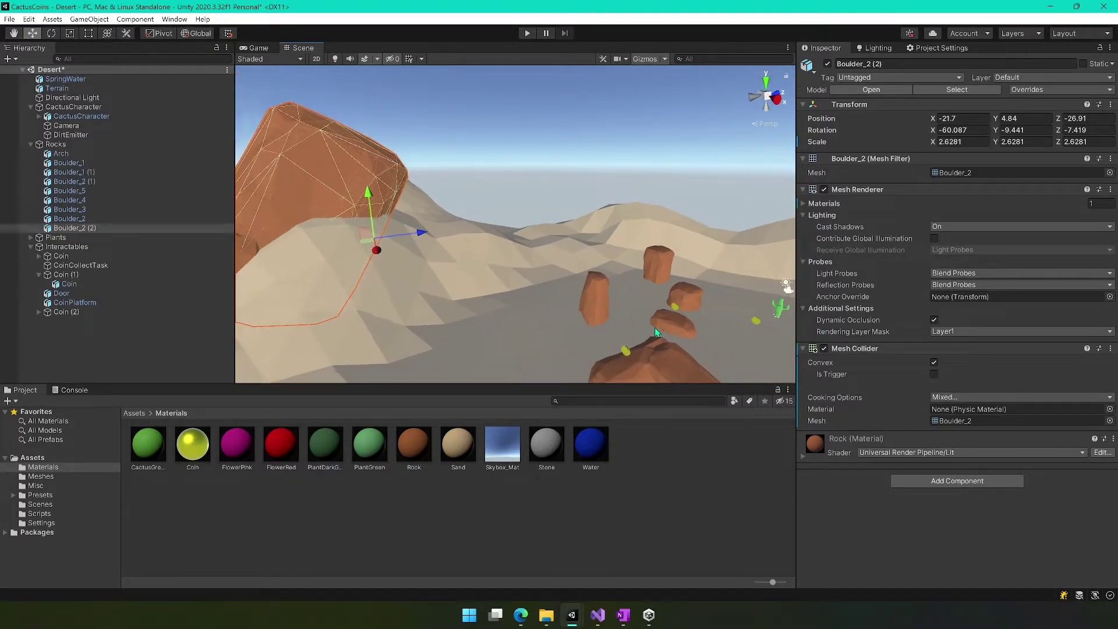
pyautogui.click(598, 304)
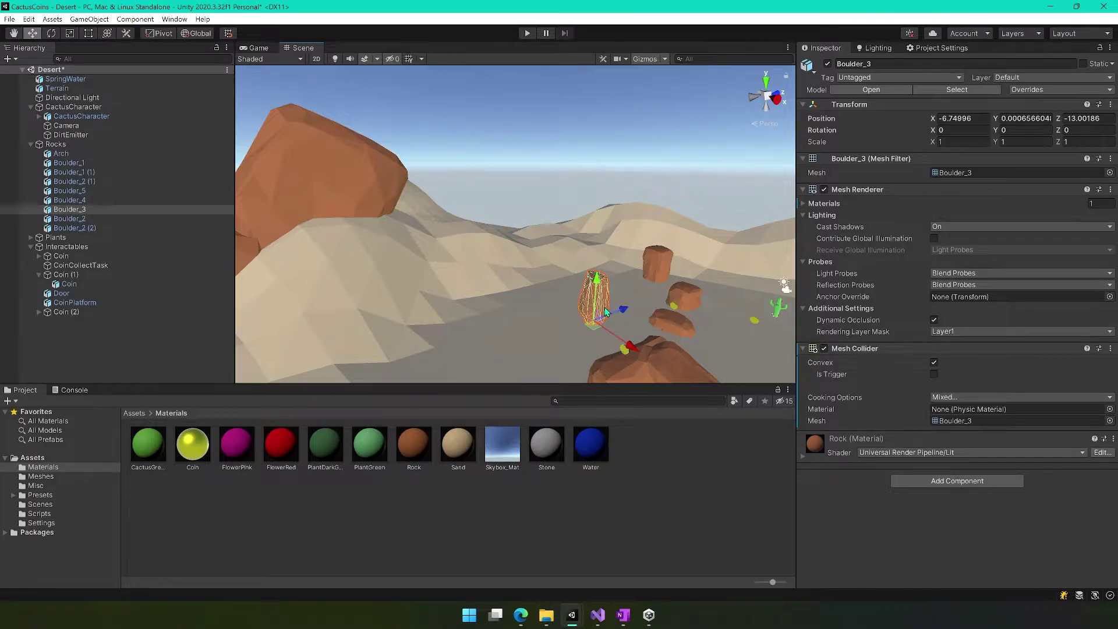
pyautogui.hotkey('ctrl', 'd')
pyautogui.moveTo(593, 328); pyautogui.dragTo(652, 250)
pyautogui.press('r')
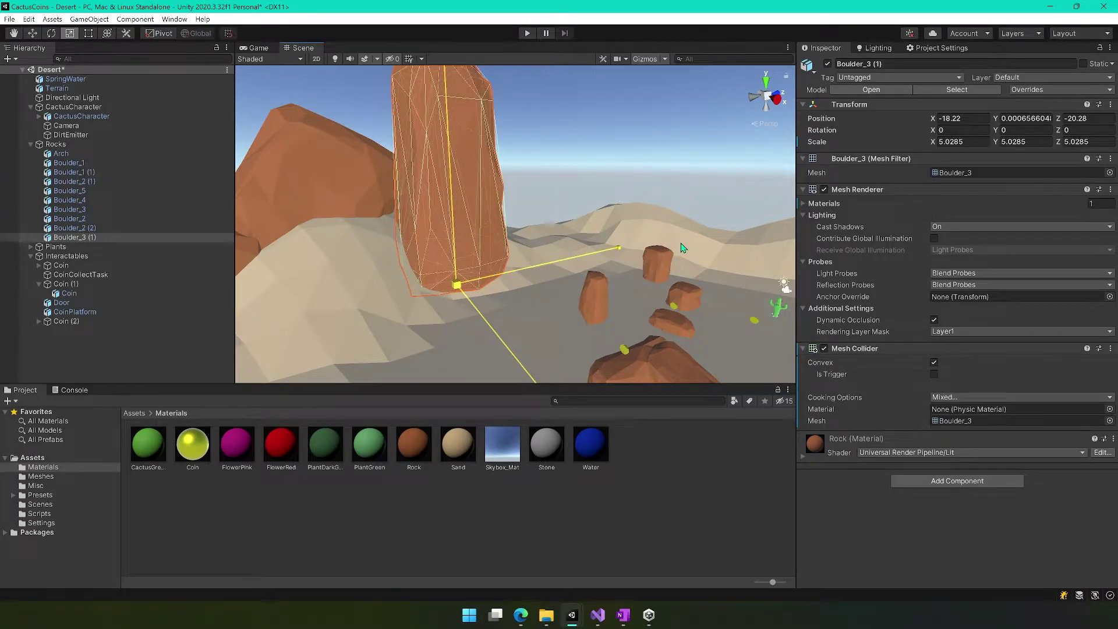
pyautogui.press('w')
# Lay Boulder_3 (1) over at about 97.3 degrees on X and move it onto the ridge at about X -22.47, Y 7.04, Z -26.26.
pyautogui.press('e')
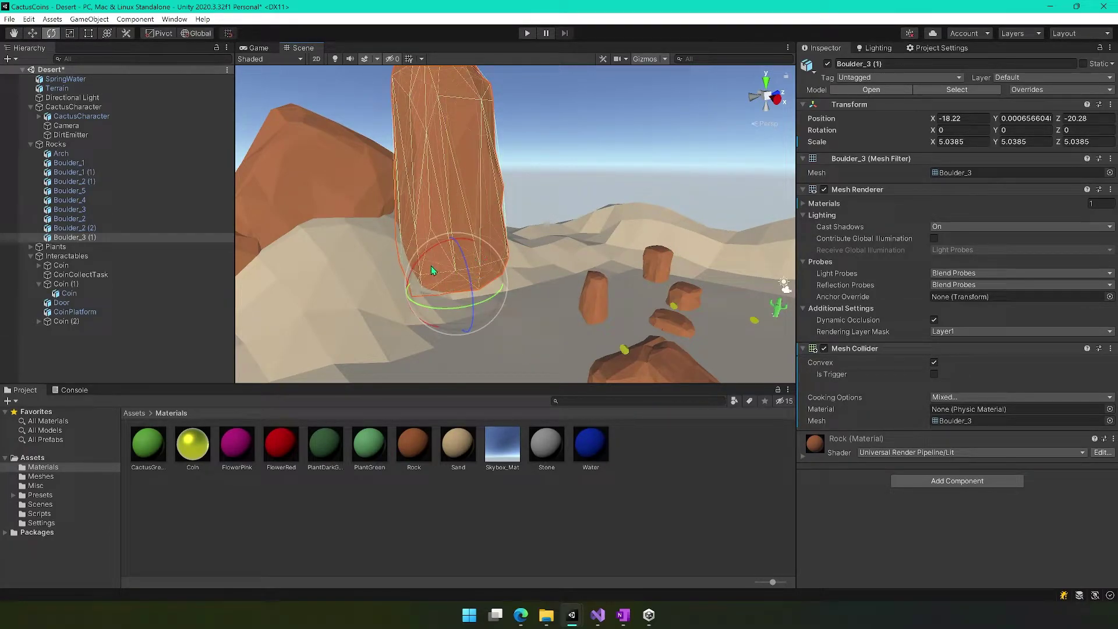
pyautogui.moveTo(419, 262); pyautogui.dragTo(627, 213)
pyautogui.press('w')
pyautogui.moveTo(452, 283); pyautogui.dragTo(366, 214)
pyautogui.press('w')
pyautogui.moveTo(502, 296); pyautogui.dragTo(506, 289, button='right')
pyautogui.keyDown('alt'); pyautogui.moveTo(507, 290); pyautogui.dragTo(325, 222); pyautogui.keyUp('alt')
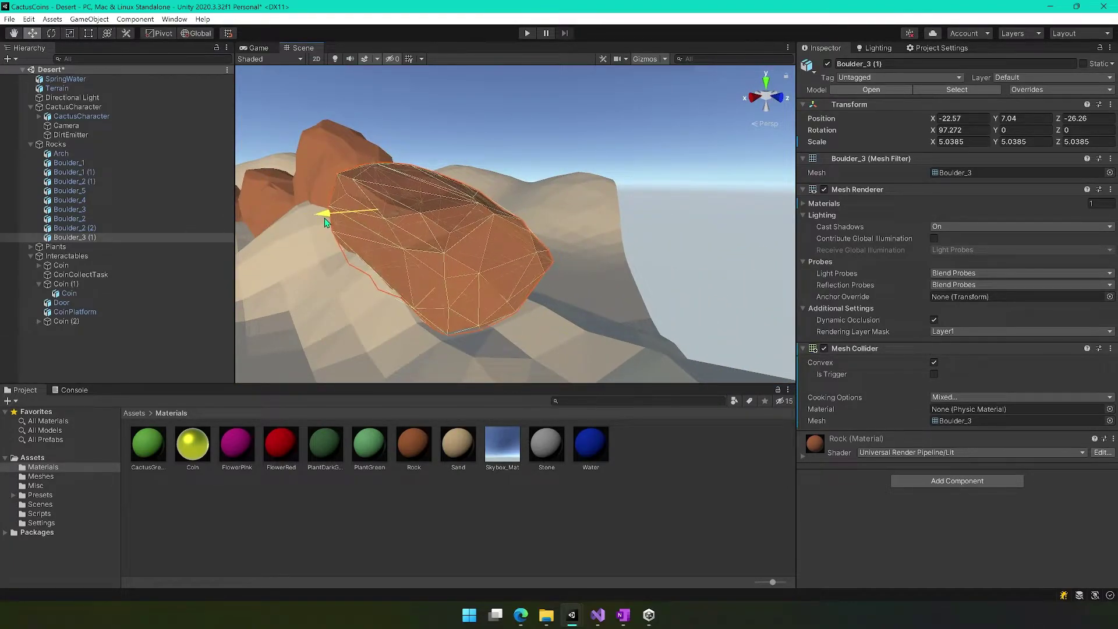
# Play the scene, collect the first coin with the cactus and steer past the low boulder towards the upright one.
pyautogui.click(527, 34)
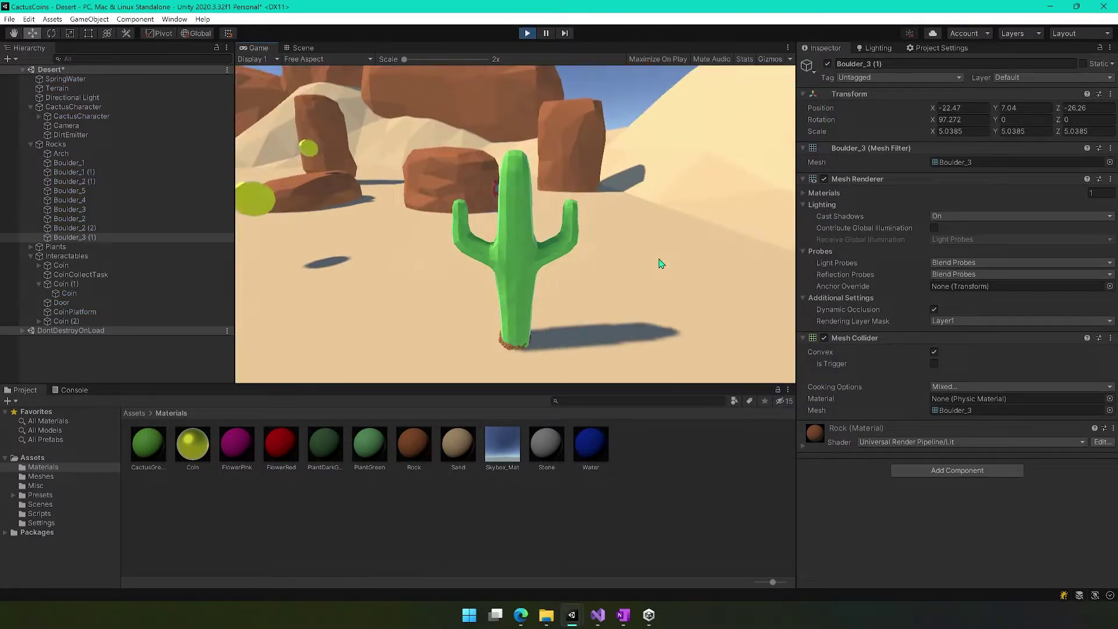
pyautogui.press('a')
pyautogui.press('w')
pyautogui.press('d')
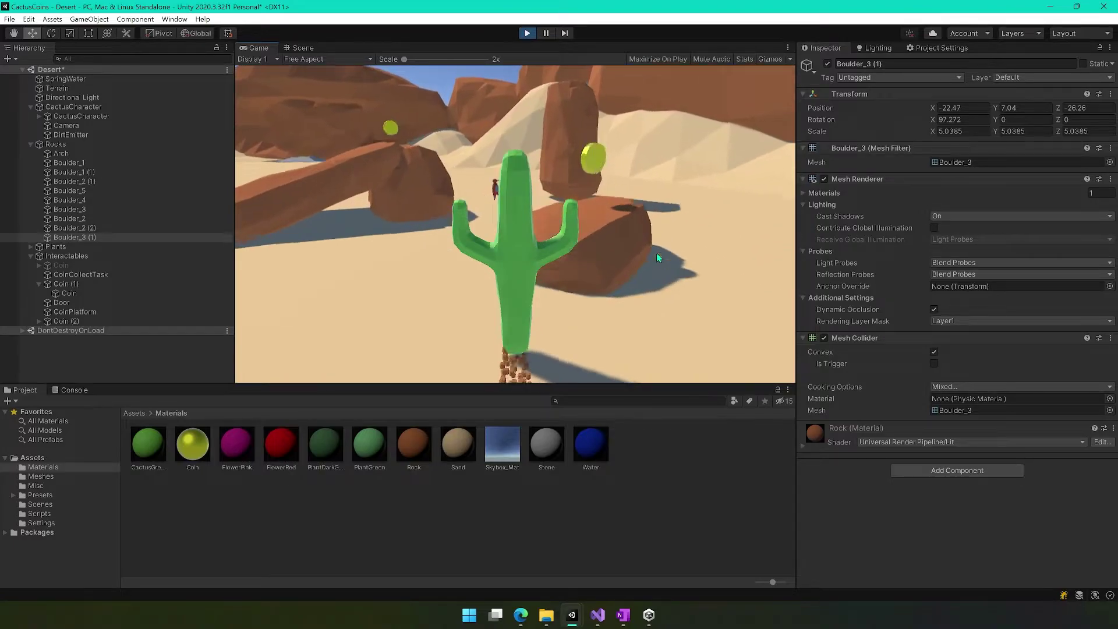
pyautogui.press('w')
pyautogui.press('d')
pyautogui.press('space')
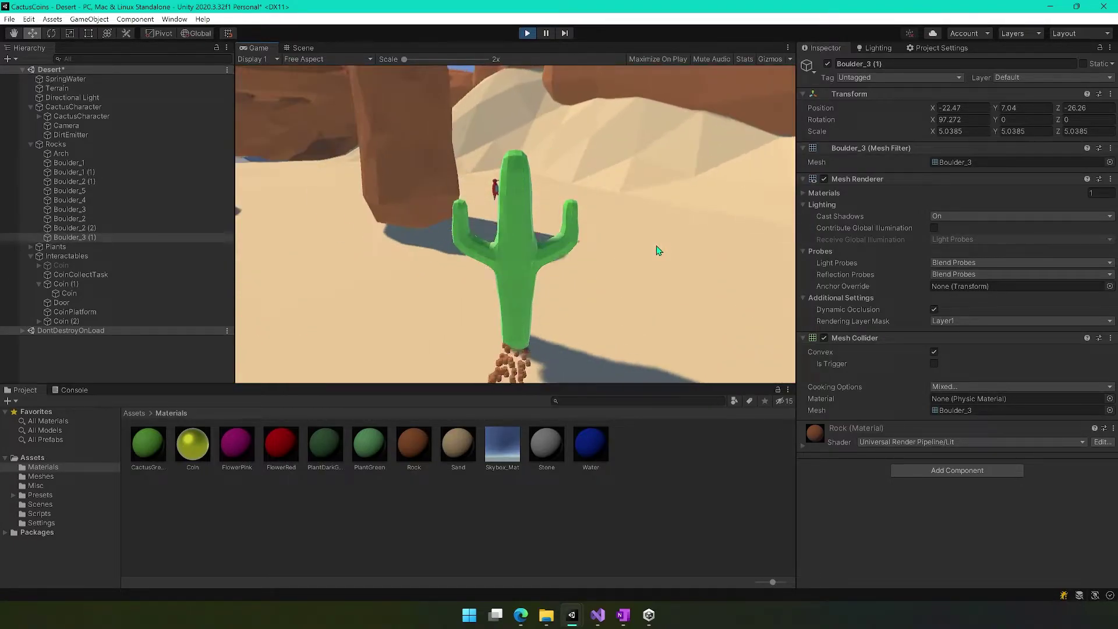
# Steer and jump the cactus up the dune slope to test the large boulders along the ridge as a barrier.
pyautogui.press('w')
pyautogui.press('d')
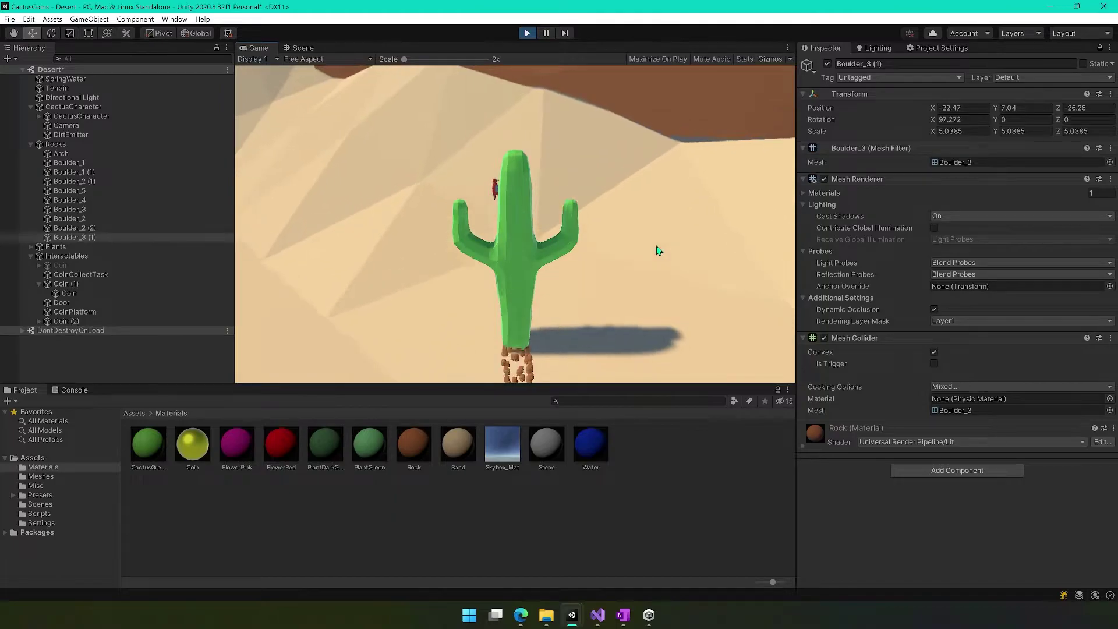
pyautogui.press('w')
pyautogui.press('a')
pyautogui.press('d')
pyautogui.press('space')
pyautogui.press('a')
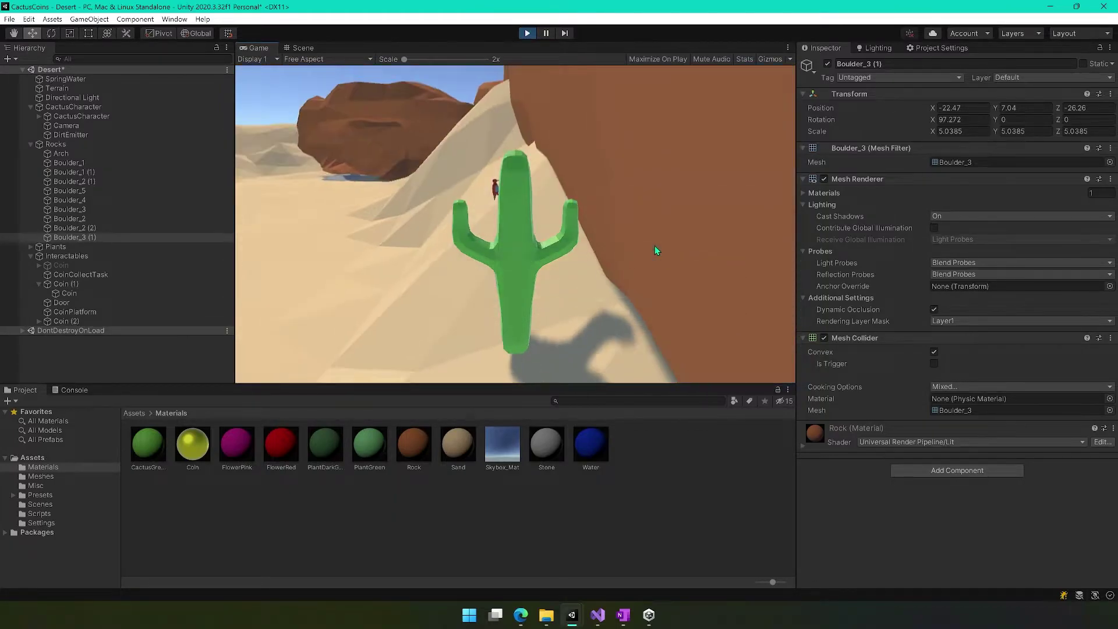
# Steer and jump the cactus along the foot of the large ridge boulders to probe them for a way past.
pyautogui.press('w')
pyautogui.press('space')
pyautogui.press('a')
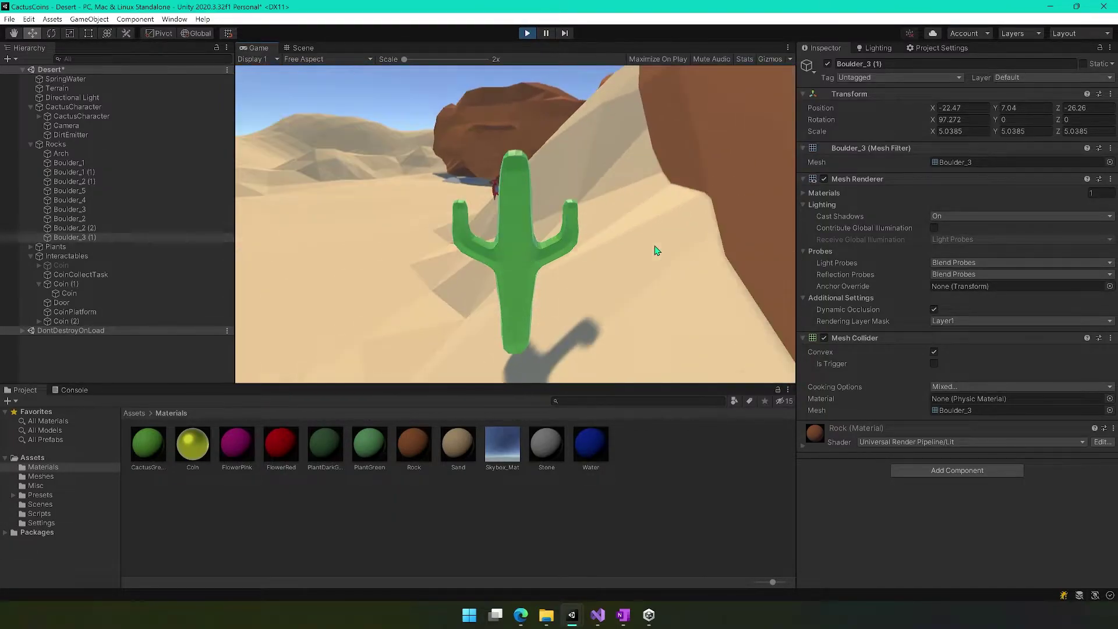
pyautogui.press('w')
pyautogui.press('d')
pyautogui.press('space')
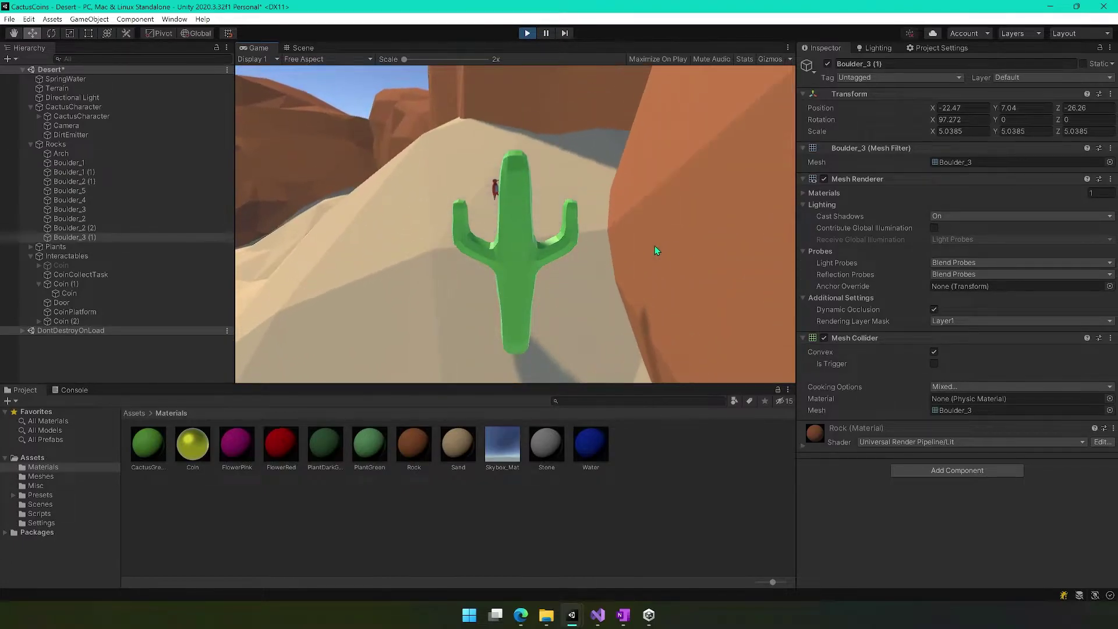
pyautogui.press('w')
pyautogui.press('d')
pyautogui.press('a')
pyautogui.press('space')
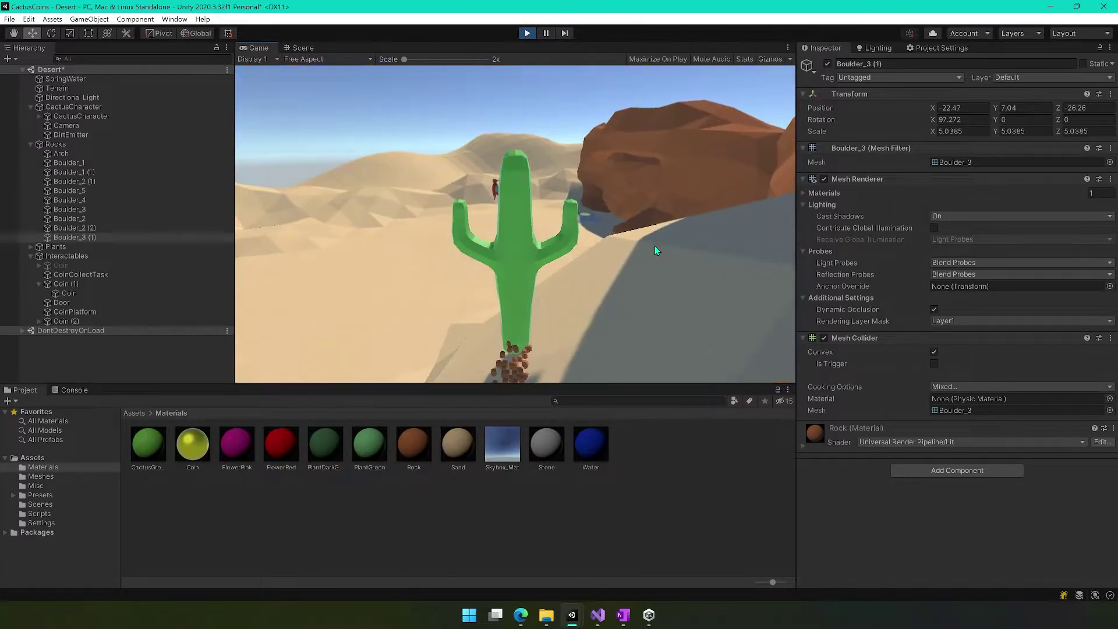
# Jump the cactus into the gap between the large boulders and climb onto their tops.
pyautogui.press('d')
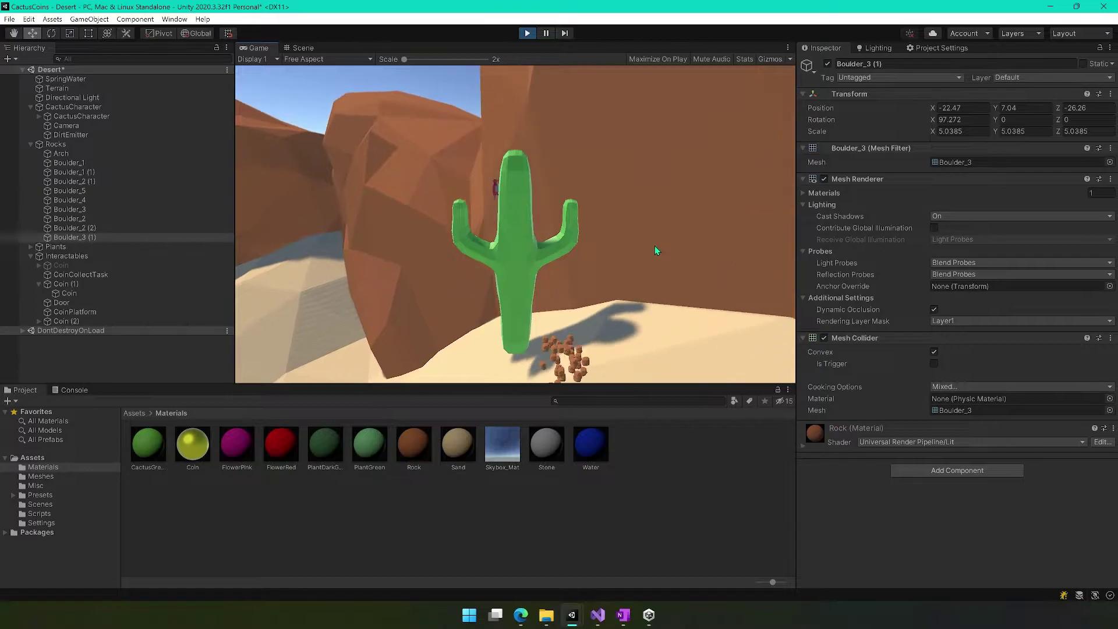
pyautogui.press('w')
pyautogui.press('space')
pyautogui.press('a')
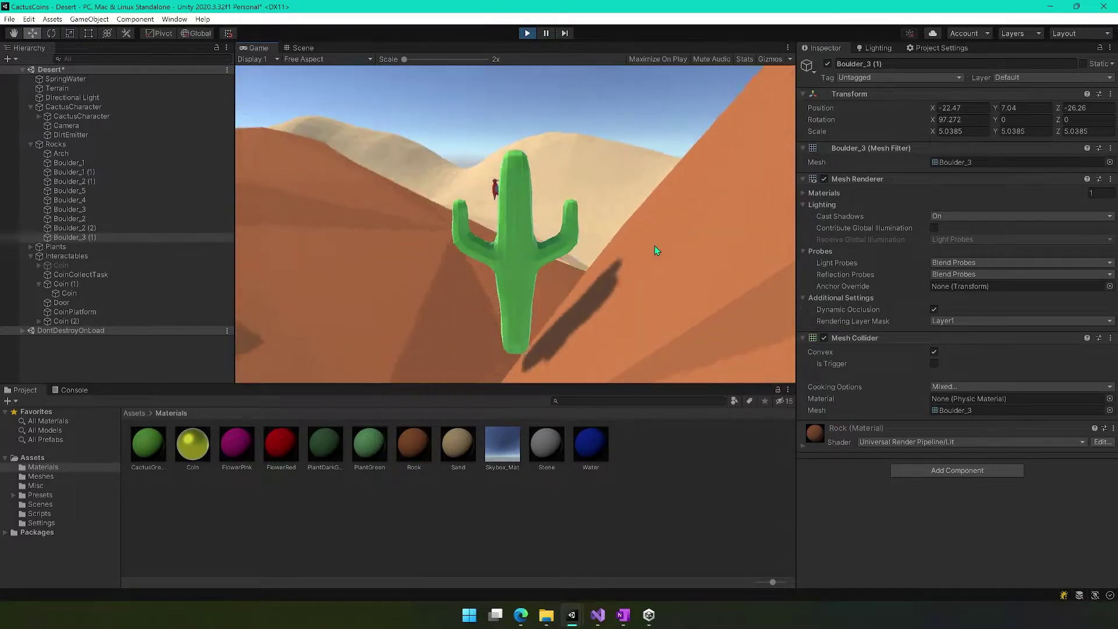
pyautogui.press('w')
pyautogui.press('d')
pyautogui.press('a')
pyautogui.press('d')
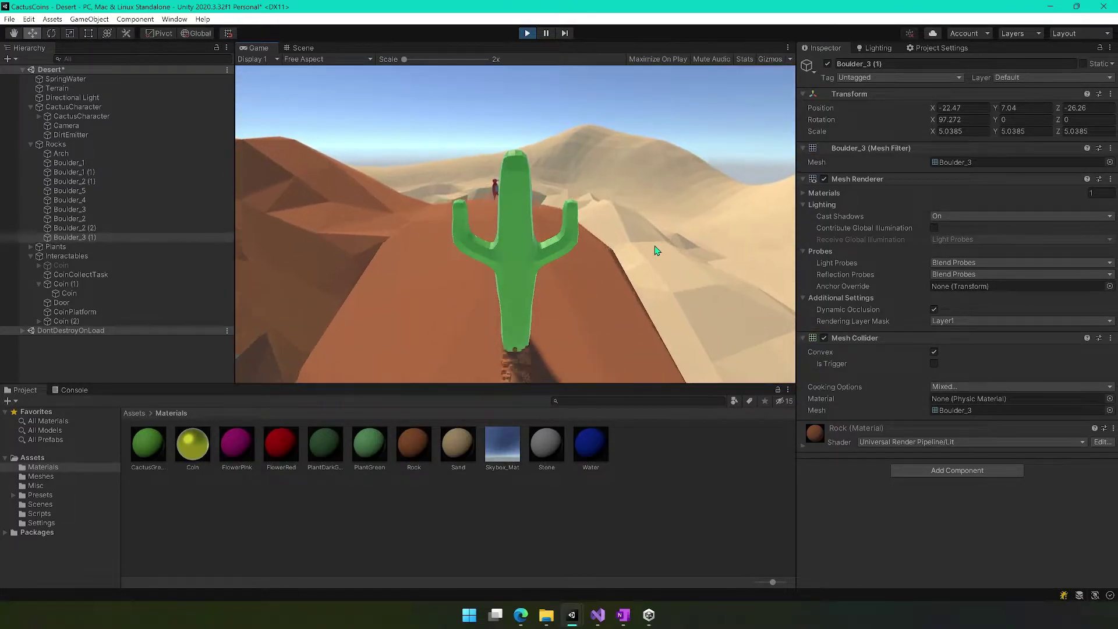
# Drive the cactus across the boulder tops and back down to the shaded sand, and stop the playtest.
pyautogui.press('w')
pyautogui.press('a')
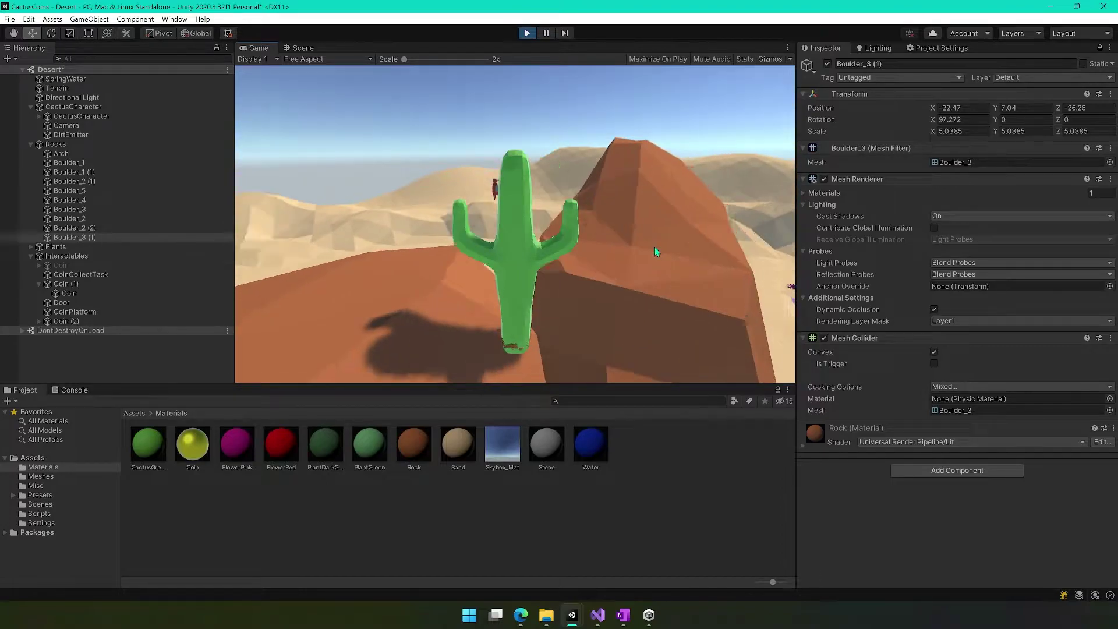
pyautogui.press('w')
pyautogui.press('d')
pyautogui.press('d')
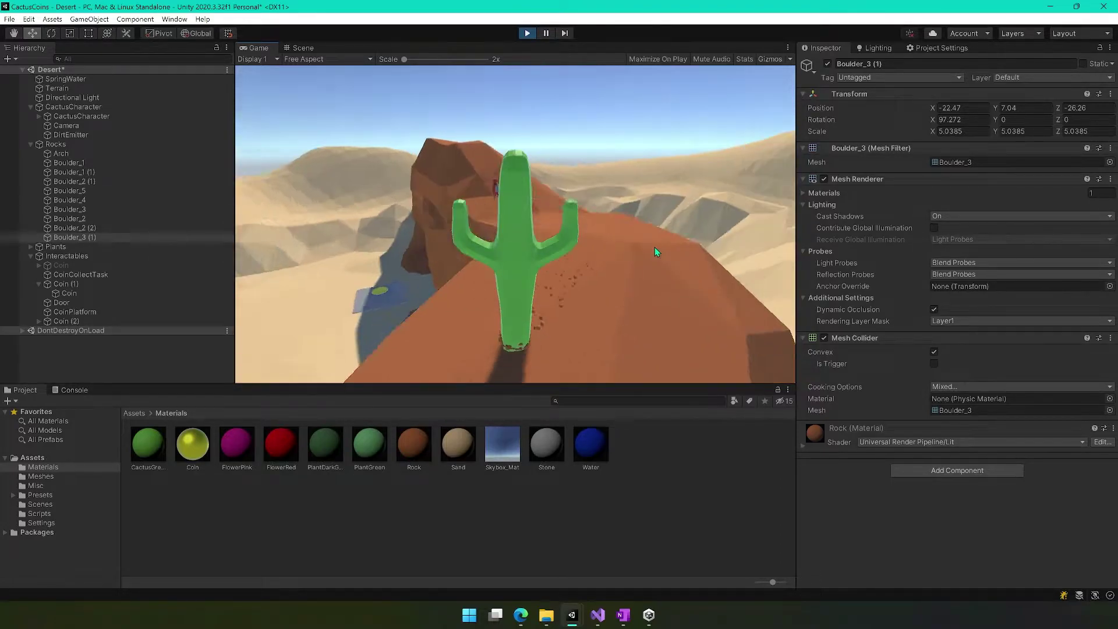
pyautogui.press('d')
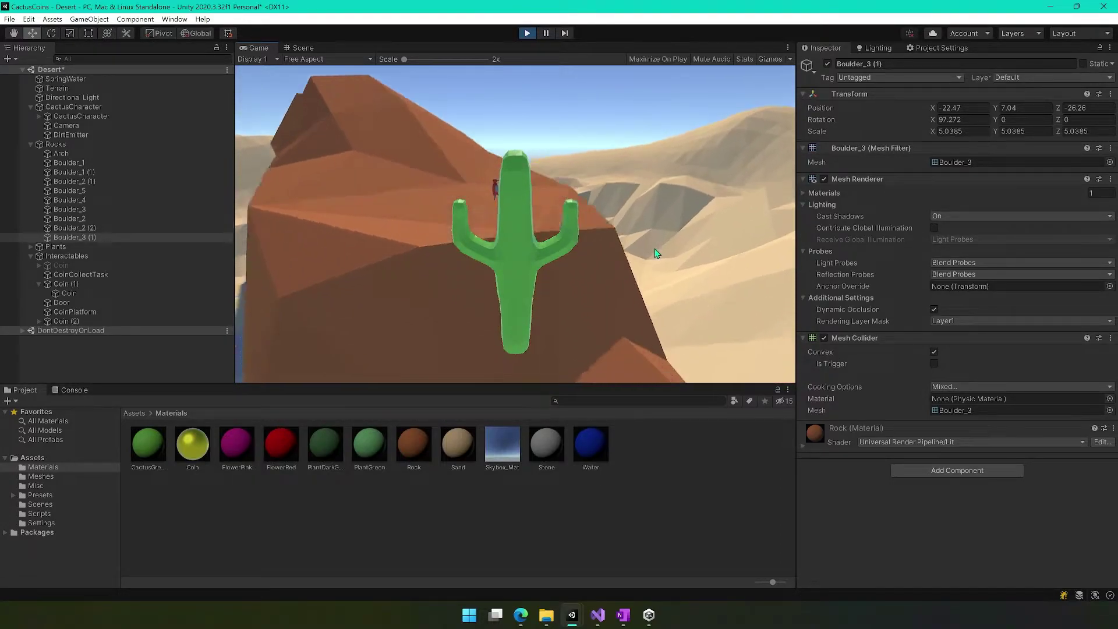
pyautogui.press('d')
pyautogui.press('w')
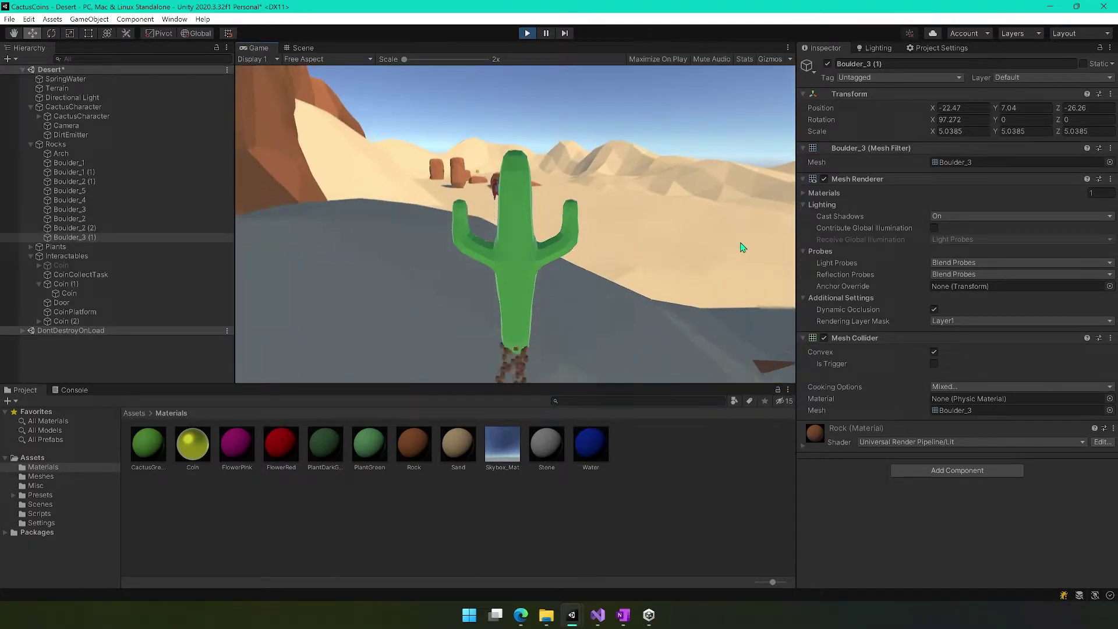
pyautogui.press('d')
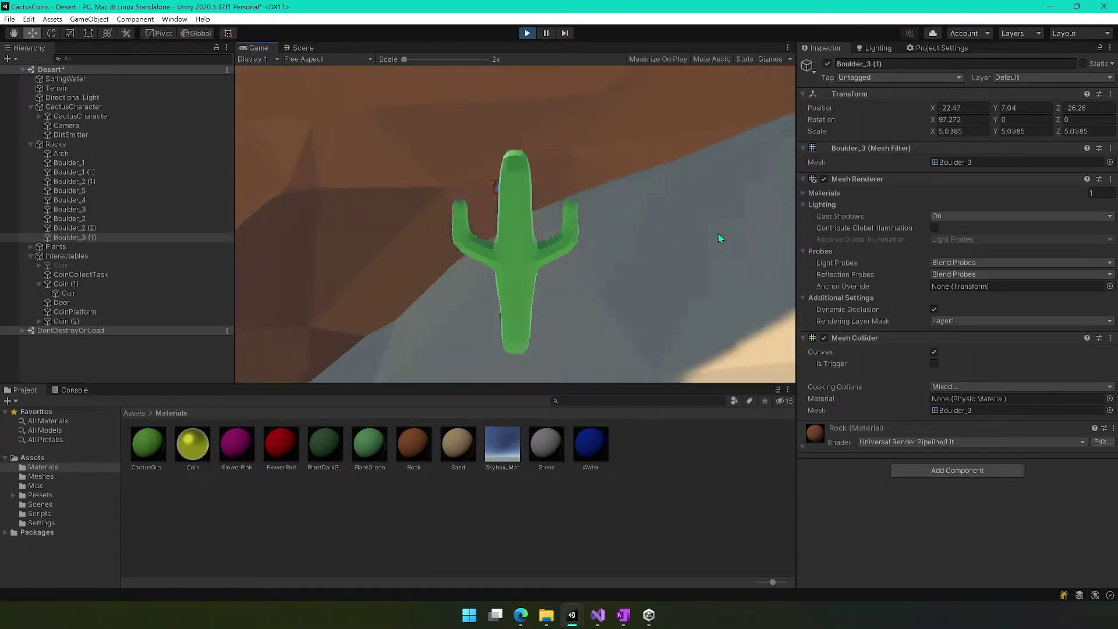
pyautogui.press('d')
pyautogui.click(527, 33)
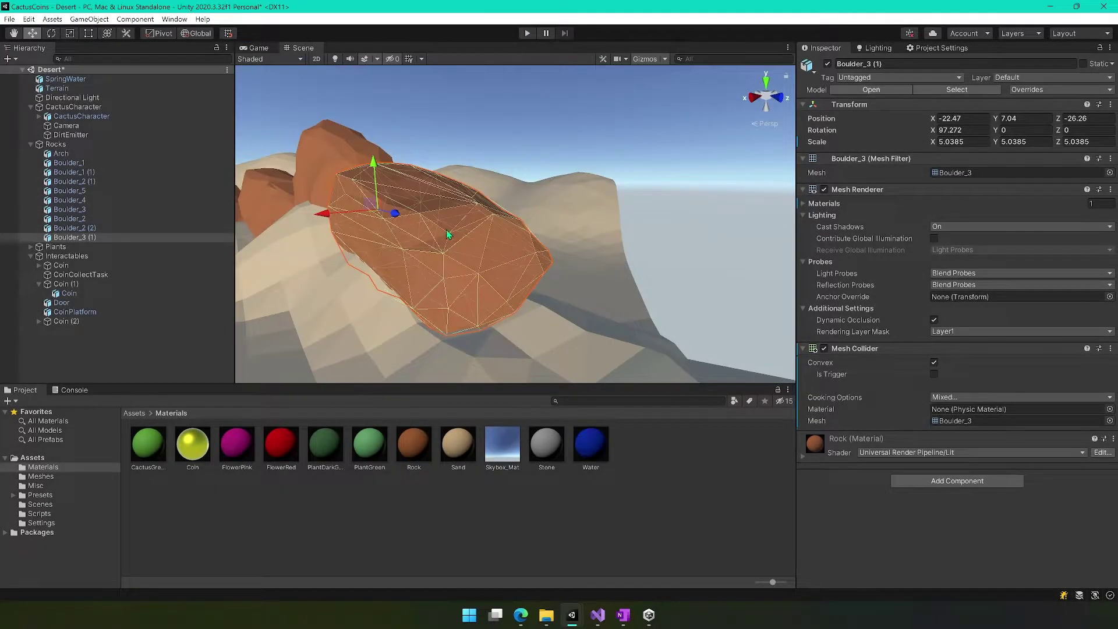
# Add a Mesh Collider component to the Arch rock.
pyautogui.moveTo(446, 229); pyautogui.dragTo(369, 247, button='right')
pyautogui.click(565, 221)
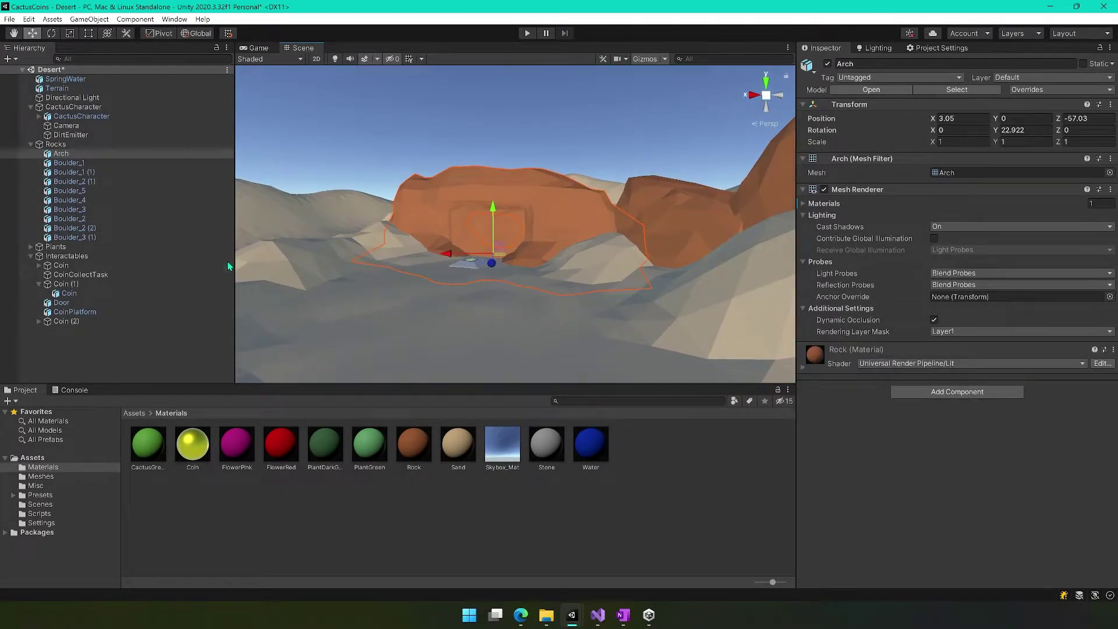
pyautogui.click(942, 393)
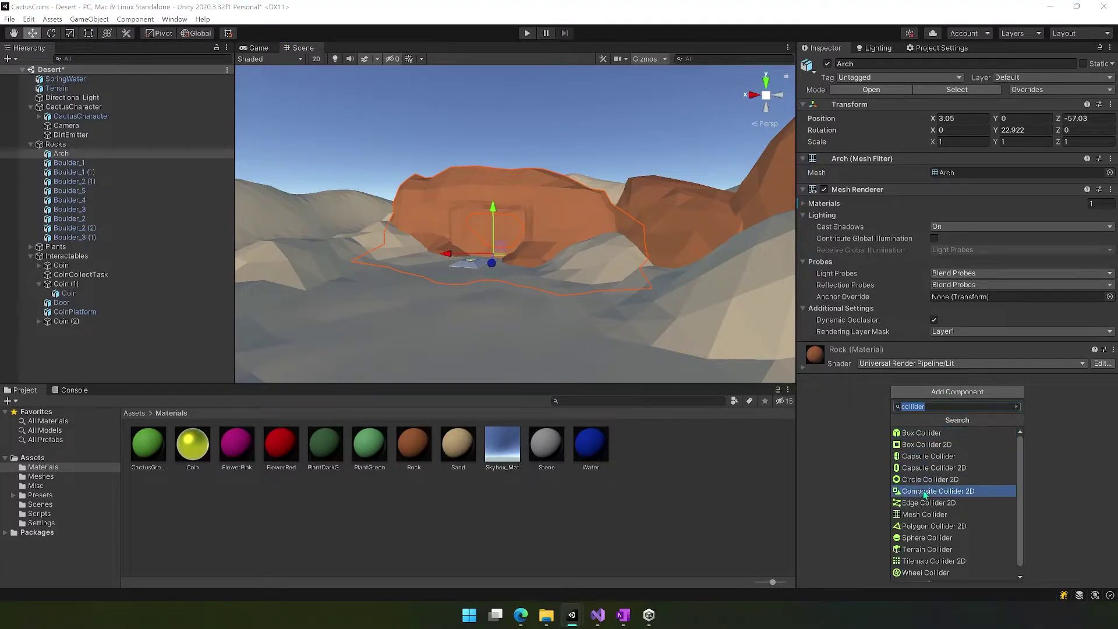
pyautogui.click(927, 513)
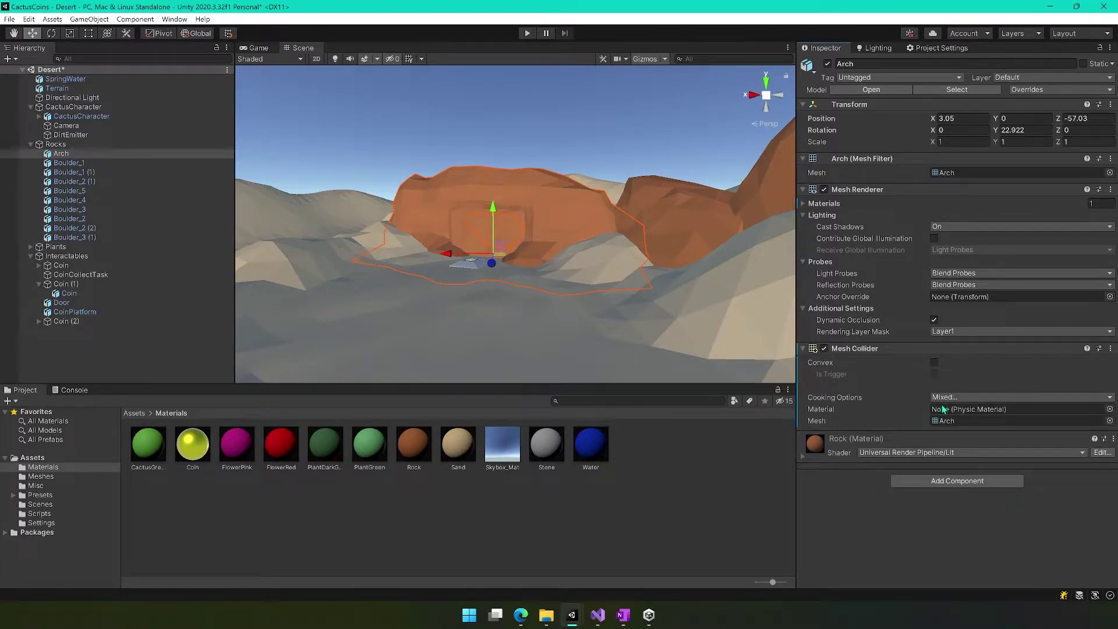
# Try the Convex option on the Arch's Mesh Collider around its opening and switch it off again.
pyautogui.moveTo(538, 290); pyautogui.dragTo(516, 285, button='right')
pyautogui.press('w')
pyautogui.press('s')
pyautogui.click(935, 363)
pyautogui.press('s')
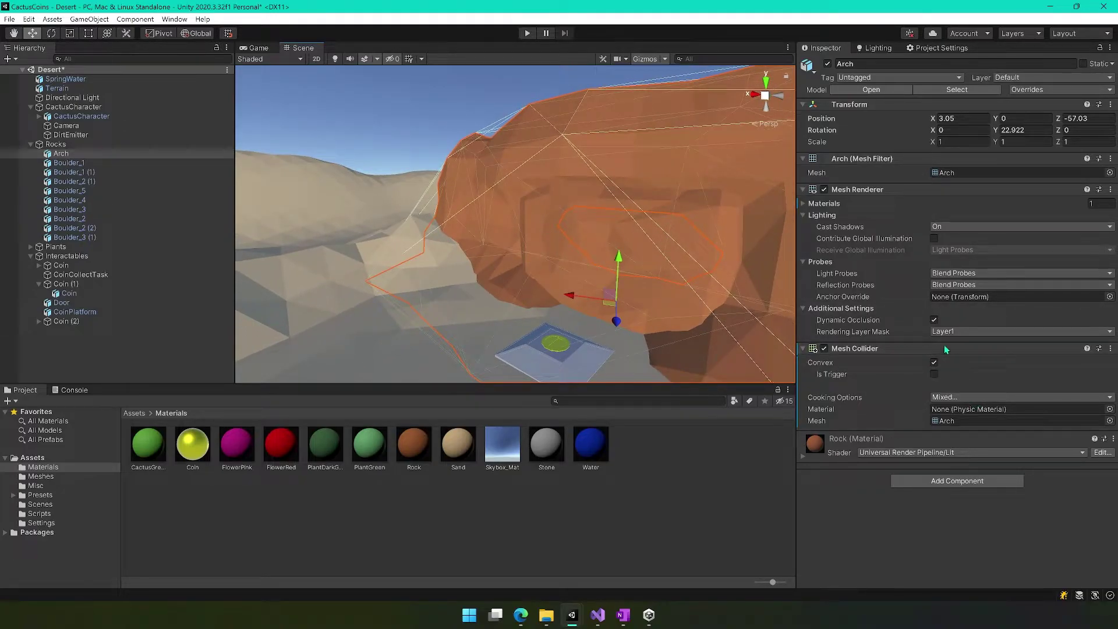
pyautogui.click(935, 364)
pyautogui.moveTo(668, 334); pyautogui.dragTo(666, 179, button='right')
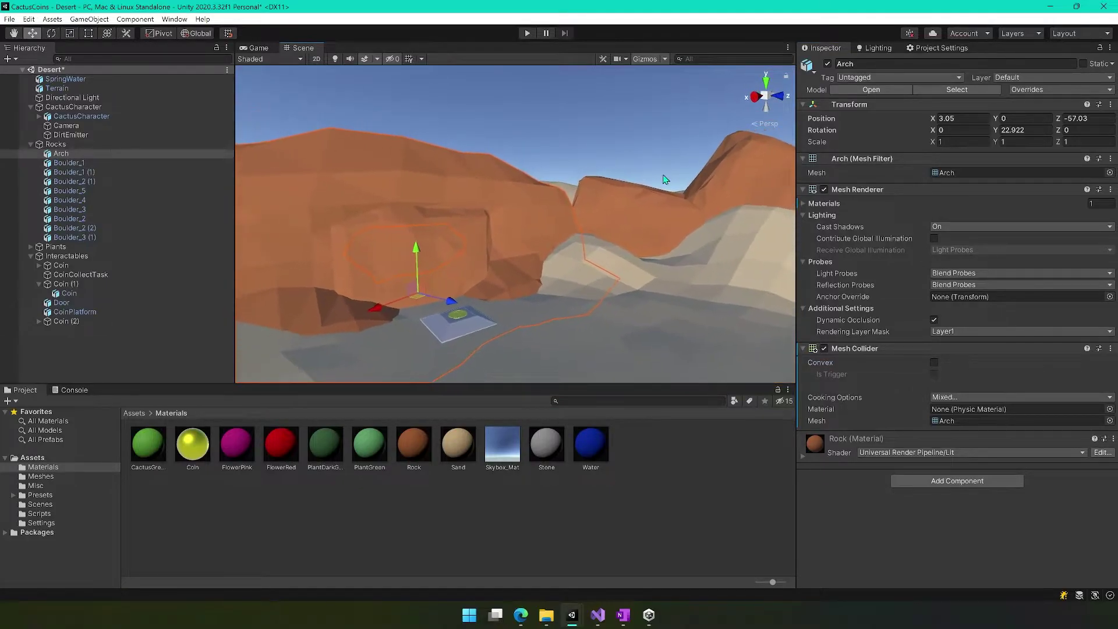
# Play the scene, drive the cactus over the open dune ridge and off the terrain edge, and stop the playtest.
pyautogui.click(636, 137)
pyautogui.moveTo(567, 290); pyautogui.dragTo(345, 379, button='right')
pyautogui.moveTo(506, 341); pyautogui.dragTo(702, 332, button='right')
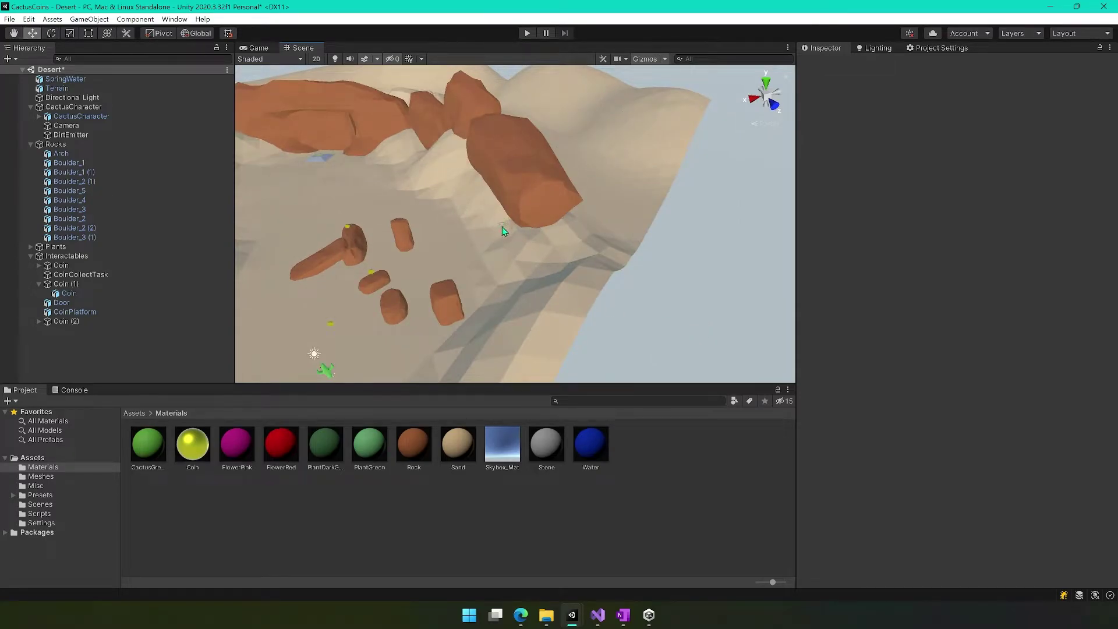
pyautogui.moveTo(502, 230); pyautogui.dragTo(639, 225, button='right')
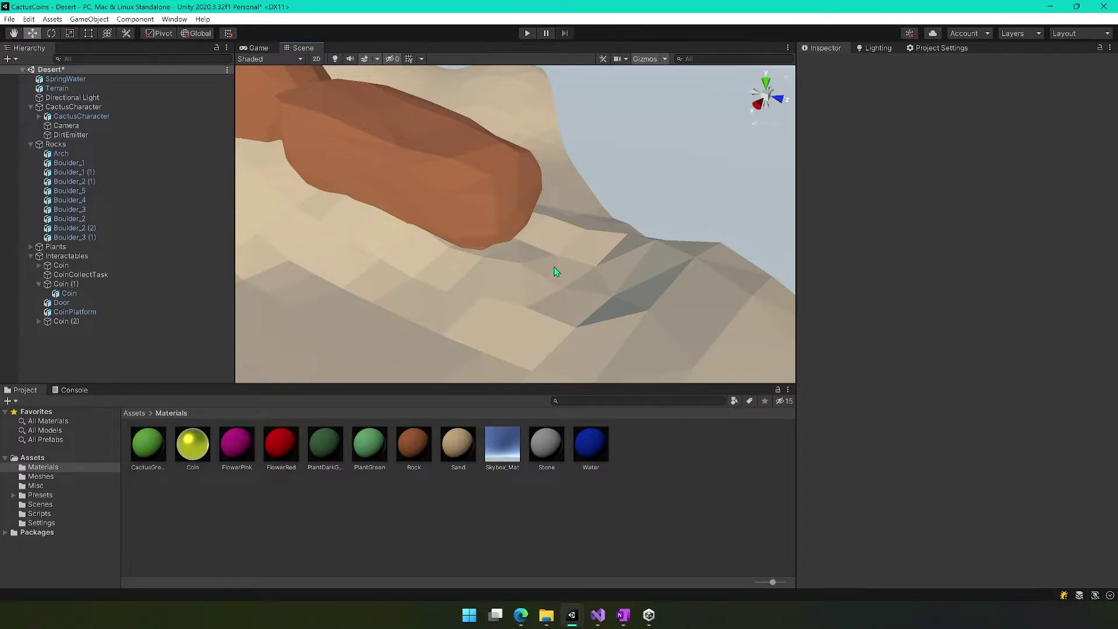
pyautogui.moveTo(538, 362); pyautogui.dragTo(645, 272, button='right')
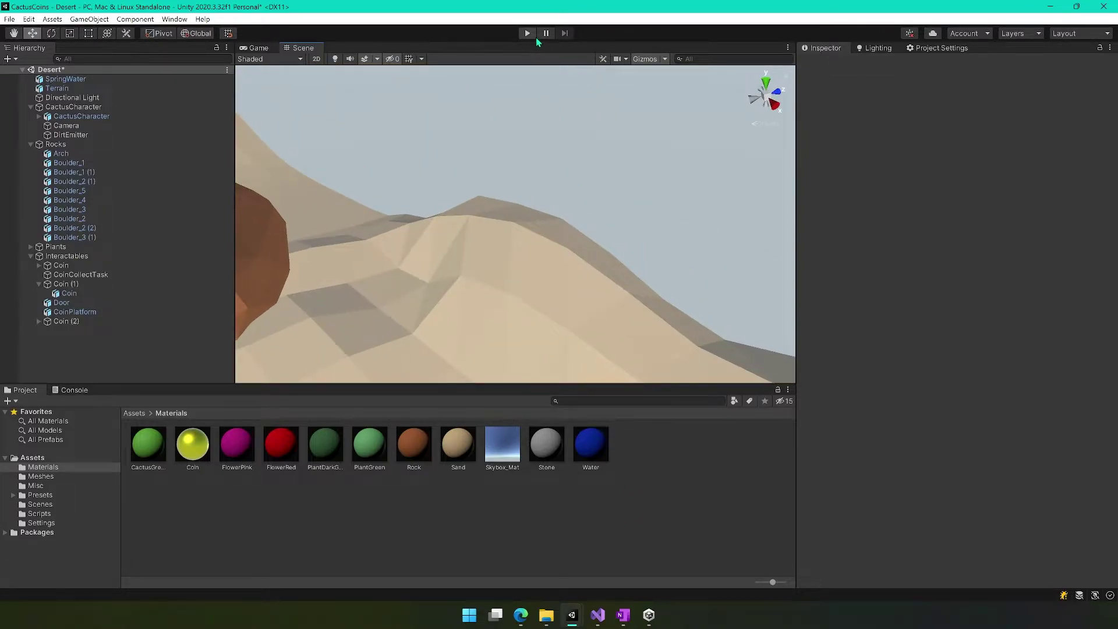
pyautogui.click(535, 36)
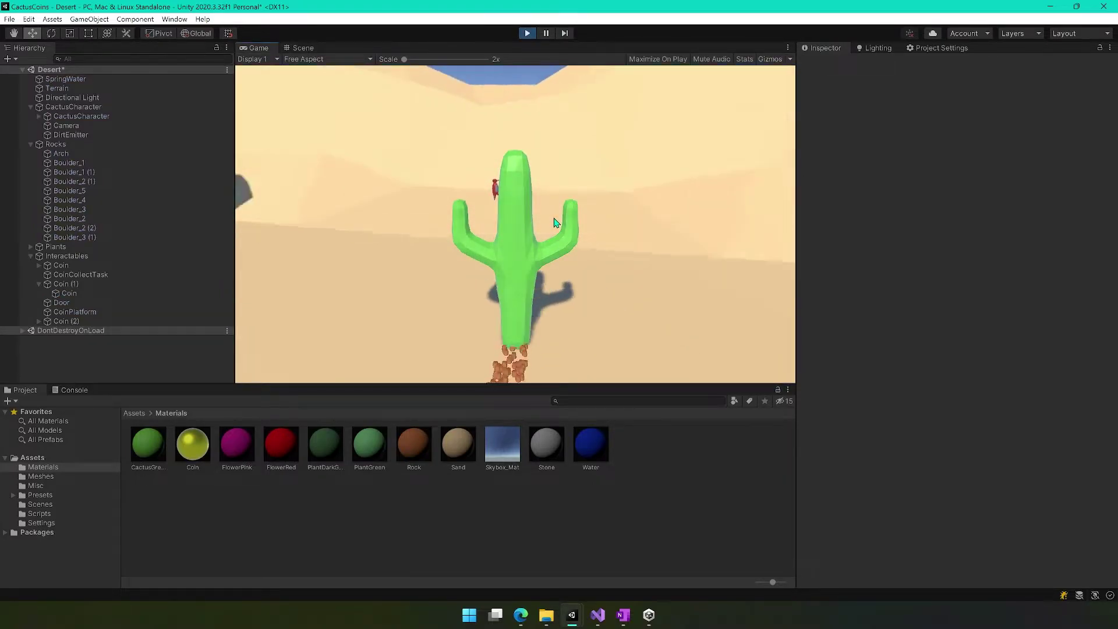
pyautogui.press('w')
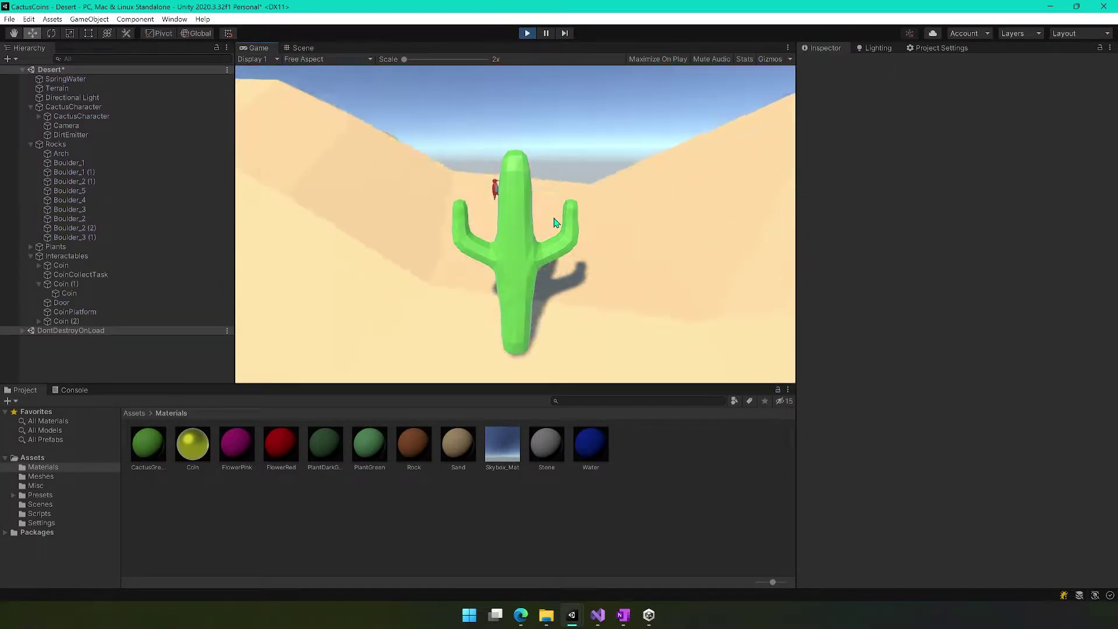
pyautogui.press('w')
pyautogui.press('a')
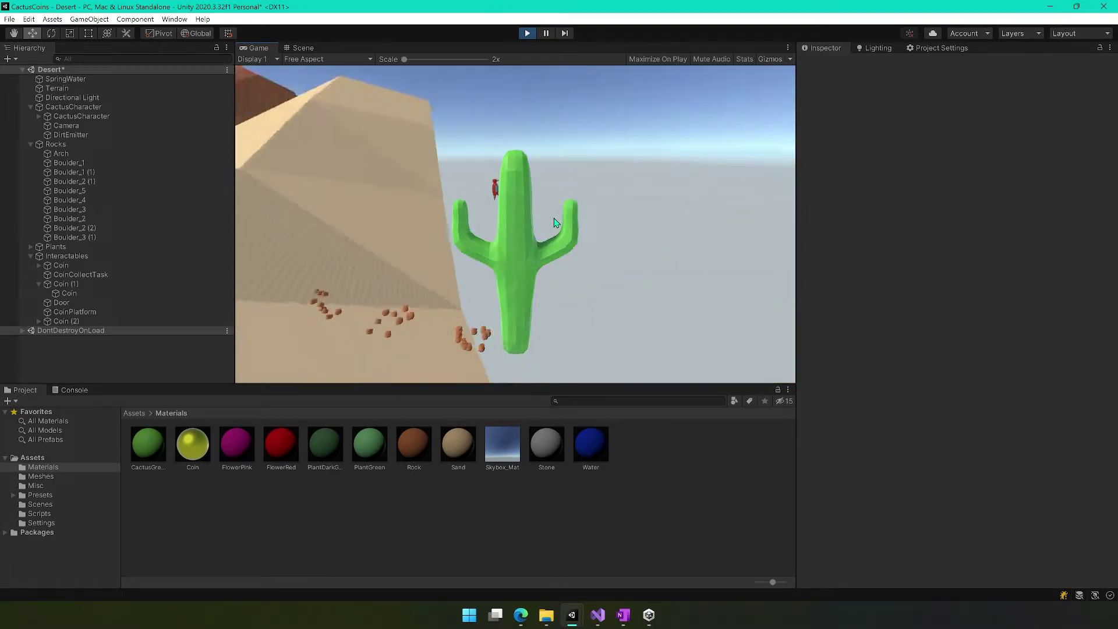
pyautogui.press('a')
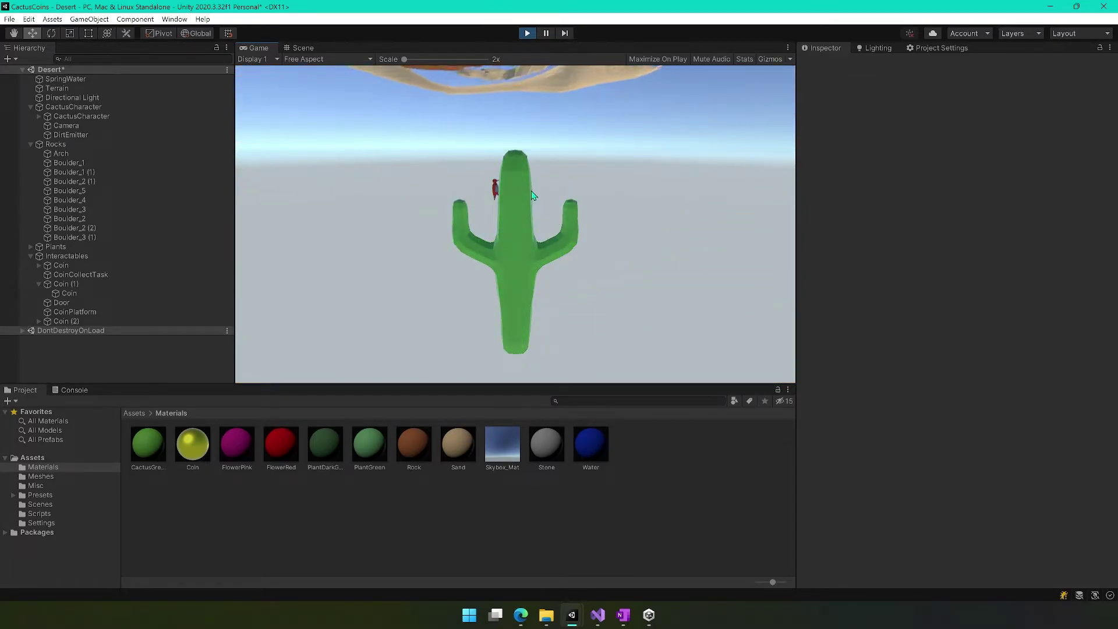
pyautogui.click(528, 33)
# Collapse the Interactables and Rocks groups and create an empty root object named Walls.
pyautogui.moveTo(474, 307); pyautogui.dragTo(424, 293, button='right')
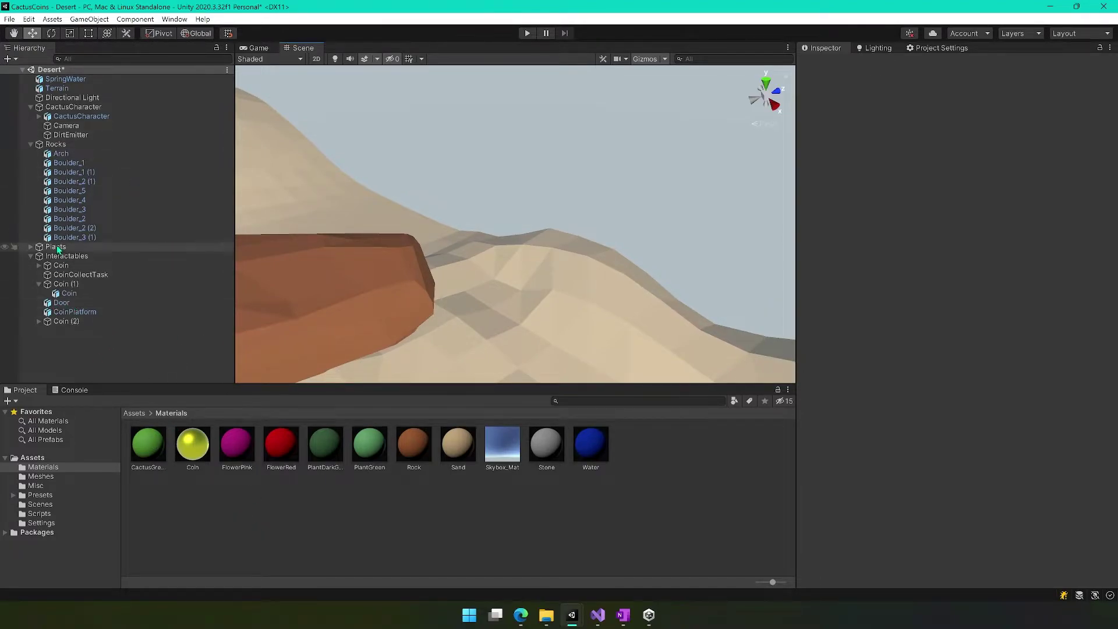
pyautogui.click(30, 256)
pyautogui.click(31, 145)
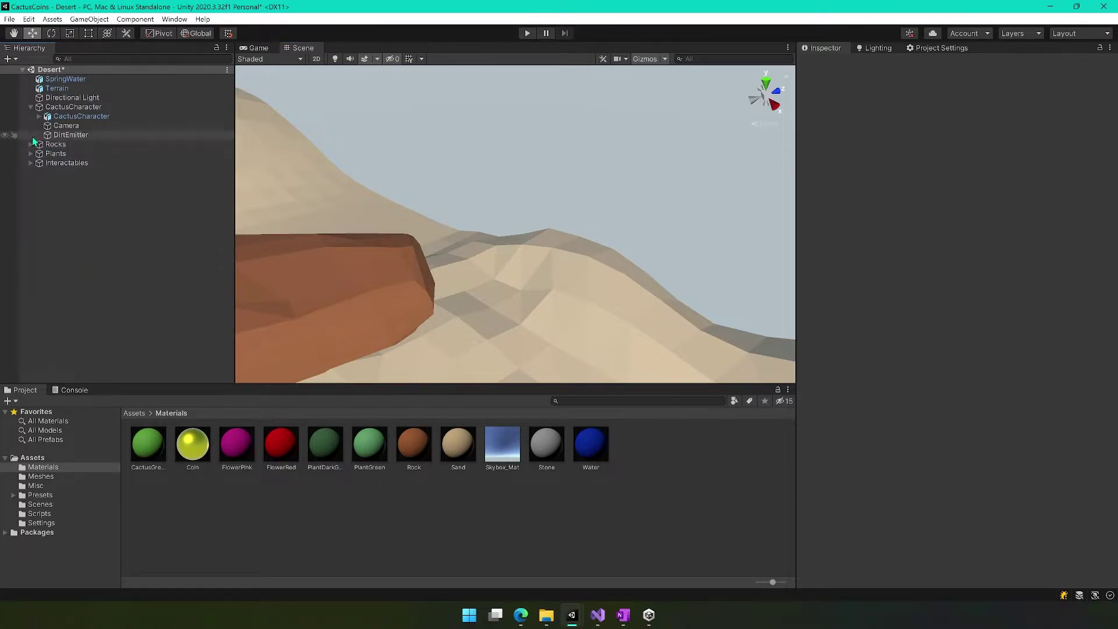
pyautogui.rightClick(58, 204)
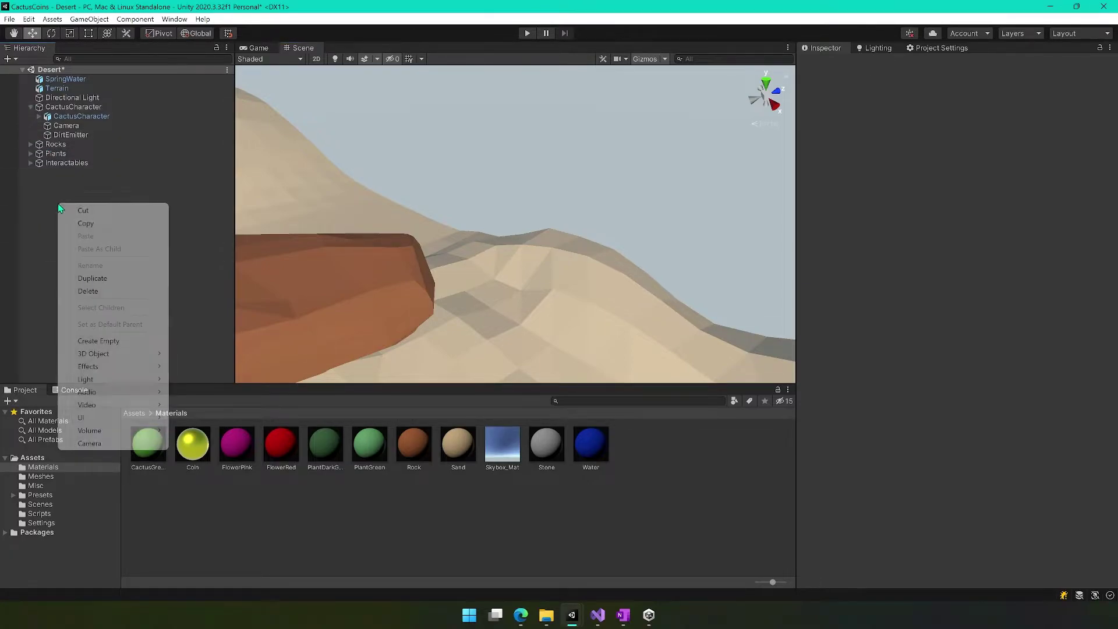
pyautogui.click(115, 342)
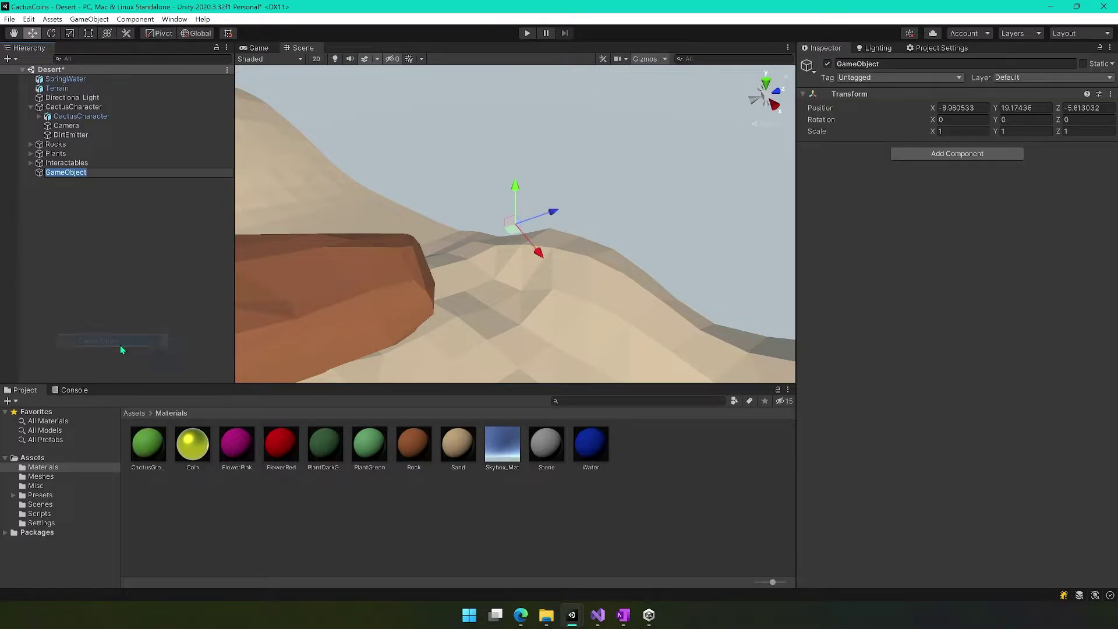
pyautogui.write('Walls')
pyautogui.press('Return')
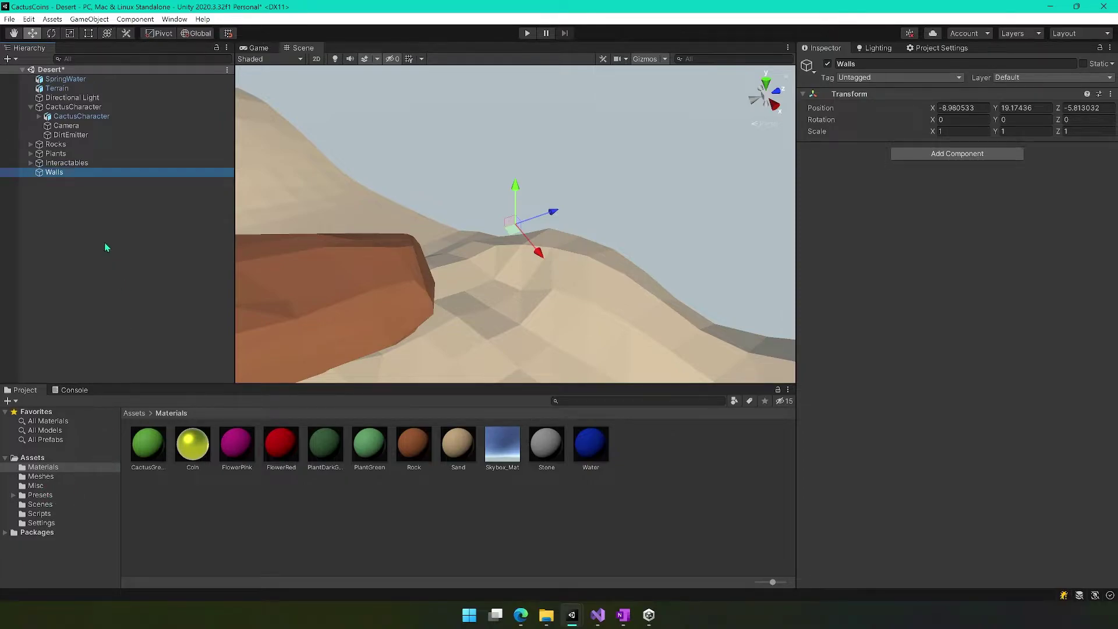
# Create a Quad inside Walls and move it to about X -1.98, Z -1.33 relative to its parent.
pyautogui.rightClick(51, 177)
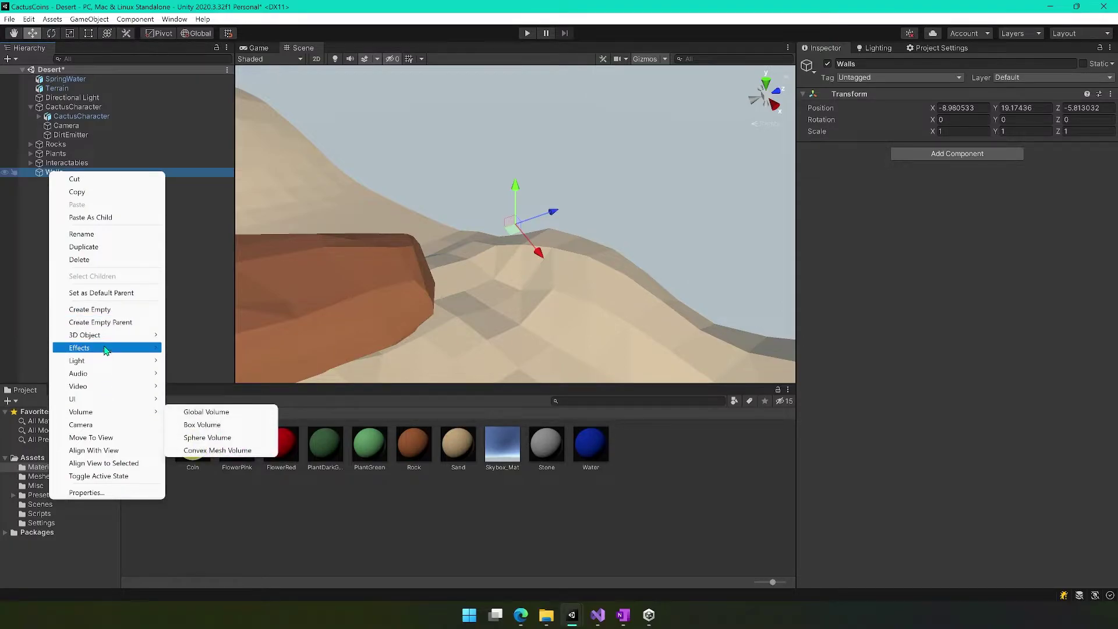
pyautogui.moveTo(161, 339)
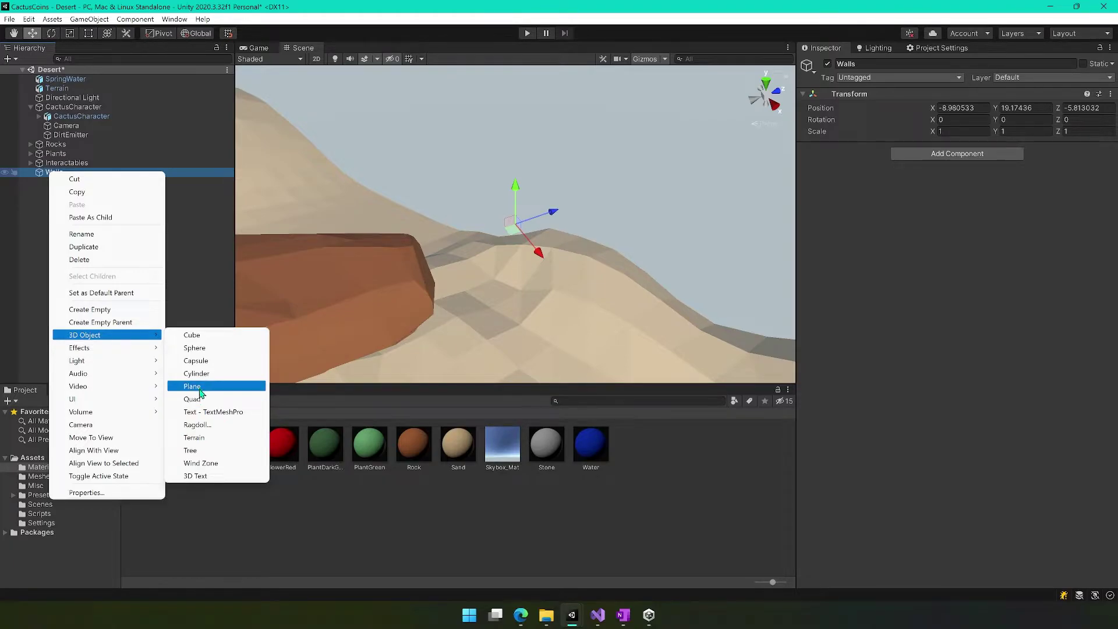
pyautogui.click(199, 400)
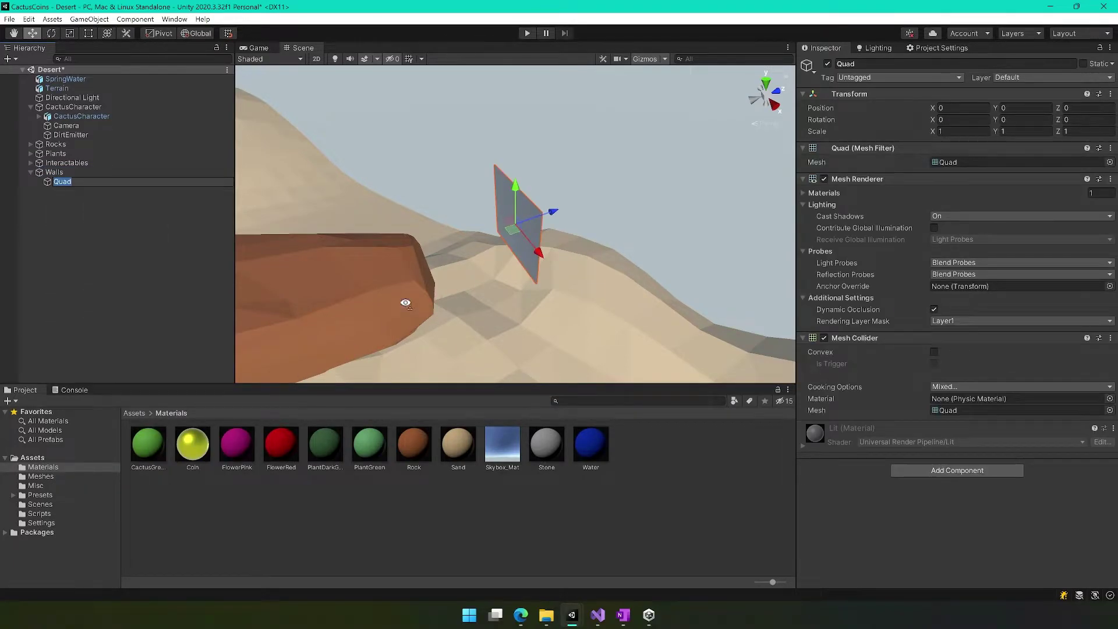
pyautogui.keyDown('alt'); pyautogui.moveTo(405, 303); pyautogui.dragTo(636, 295); pyautogui.keyUp('alt')
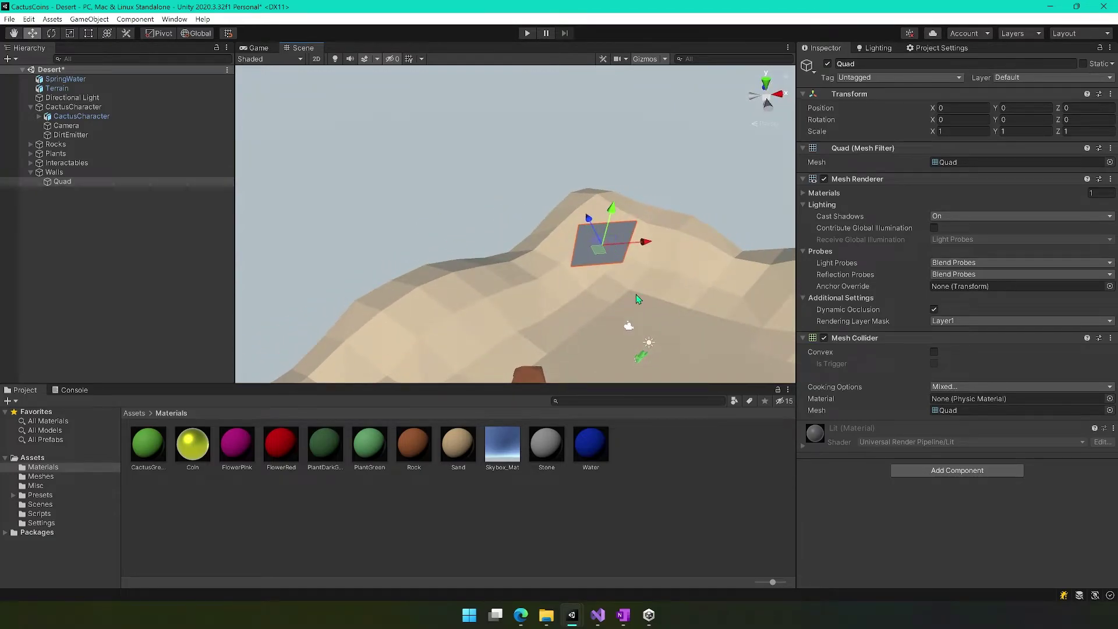
pyautogui.moveTo(604, 256); pyautogui.dragTo(496, 332)
pyautogui.keyDown('alt'); pyautogui.moveTo(693, 294); pyautogui.dragTo(402, 292); pyautogui.keyUp('alt')
# Set the Walls object's position to 0, 0, 0 and select its child Quad.
pyautogui.click(55, 173)
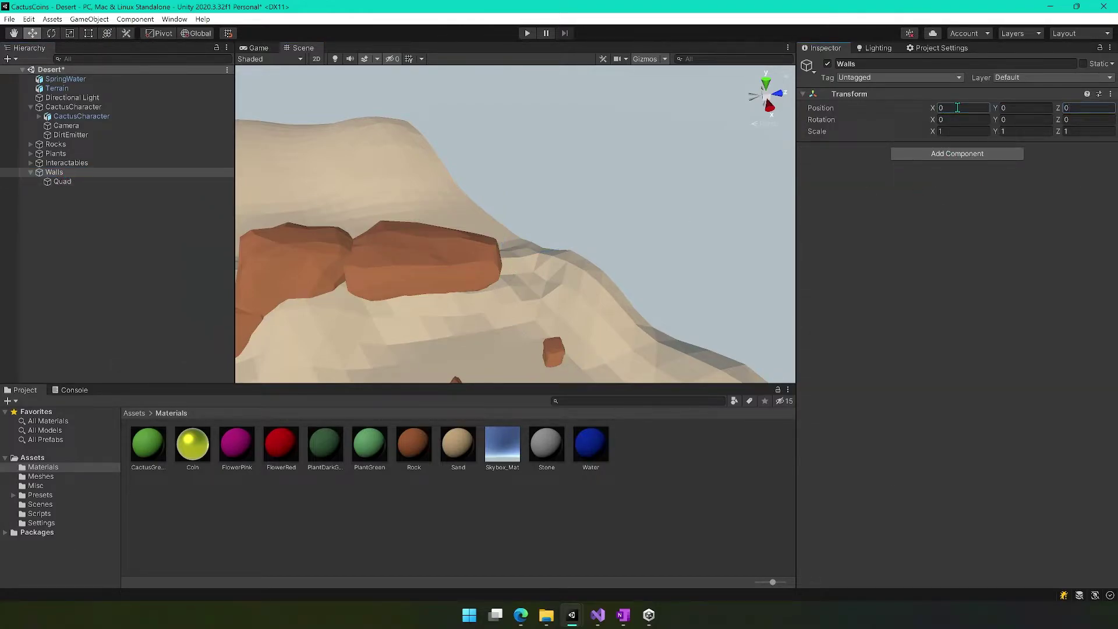
pyautogui.click(70, 183)
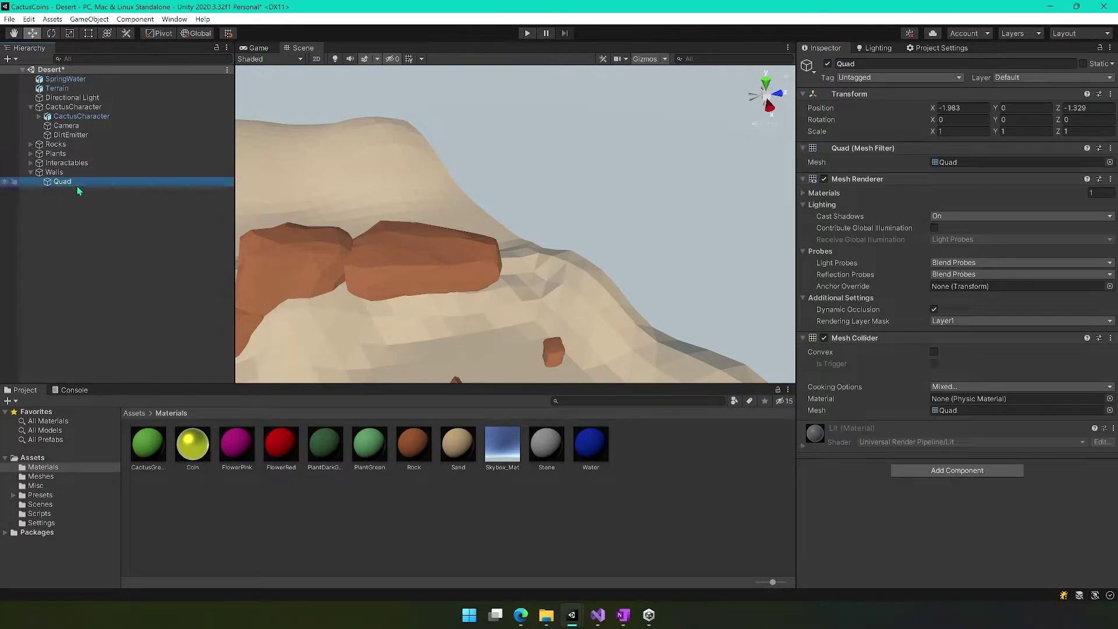
# Scale the wall Quad uniformly on all axes to about 23.7.
pyautogui.keyDown('alt'); pyautogui.moveTo(522, 302); pyautogui.dragTo(606, 380); pyautogui.keyUp('alt')
pyautogui.press('w')
pyautogui.moveTo(607, 379); pyautogui.dragTo(660, 353, button='right')
pyautogui.keyDown('alt'); pyautogui.moveTo(660, 354); pyautogui.dragTo(631, 222); pyautogui.keyUp('alt')
pyautogui.press('s')
pyautogui.moveTo(631, 221); pyautogui.dragTo(555, 254, button='right')
pyautogui.press('e')
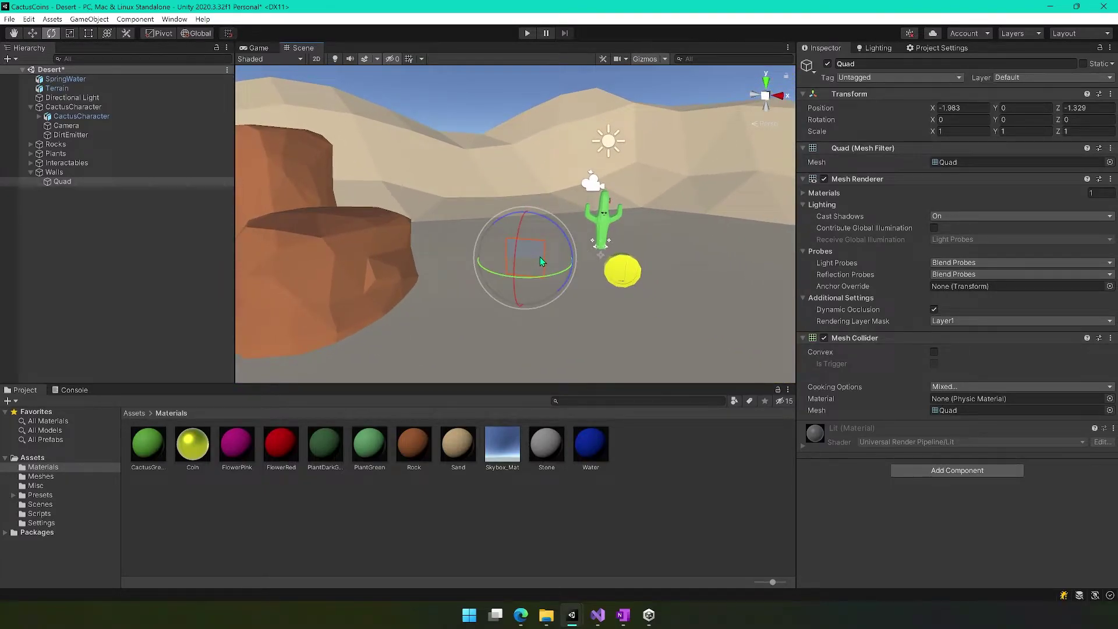
pyautogui.press('r')
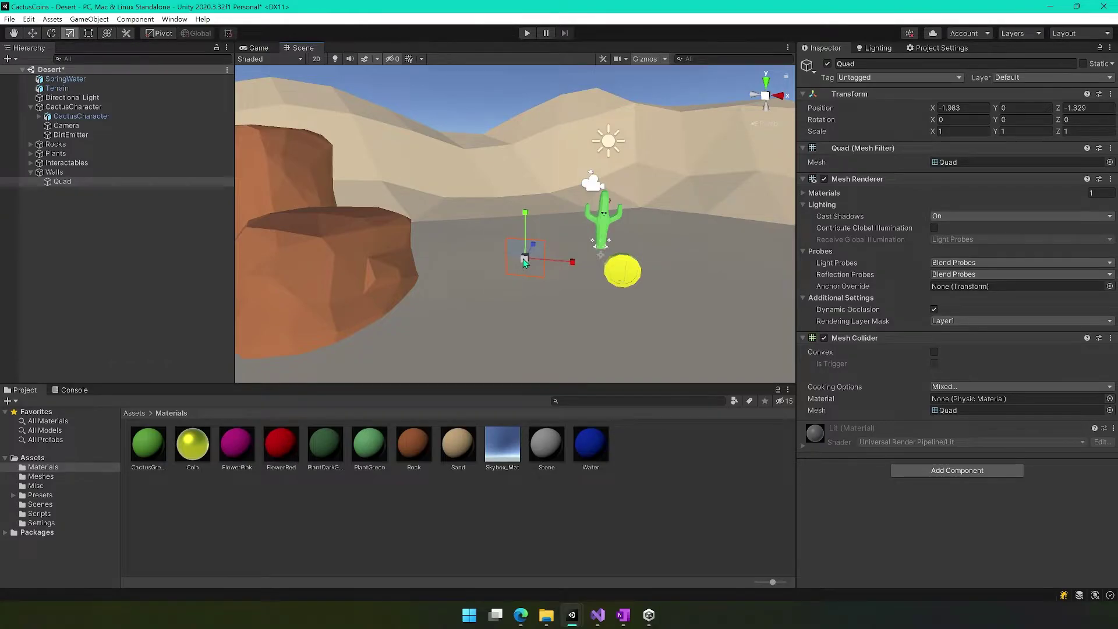
pyautogui.moveTo(523, 259); pyautogui.dragTo(588, 122)
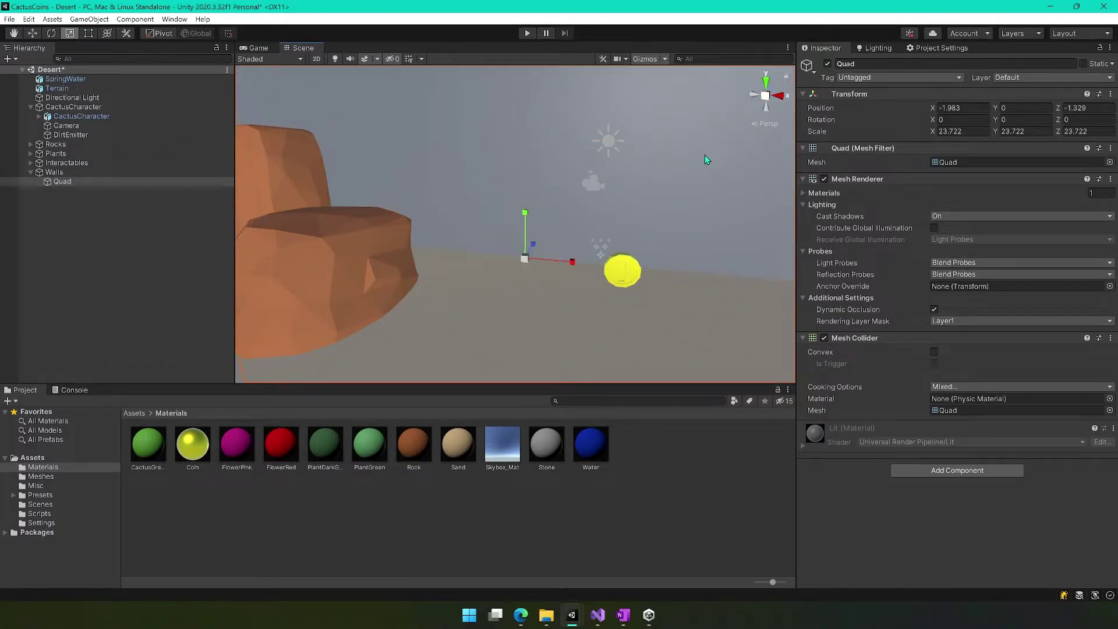
# Move the Quad to the open terrain edge by the dune ridge, at about X -13.62, Z 7.99.
pyautogui.scroll(-6, 609, 265)
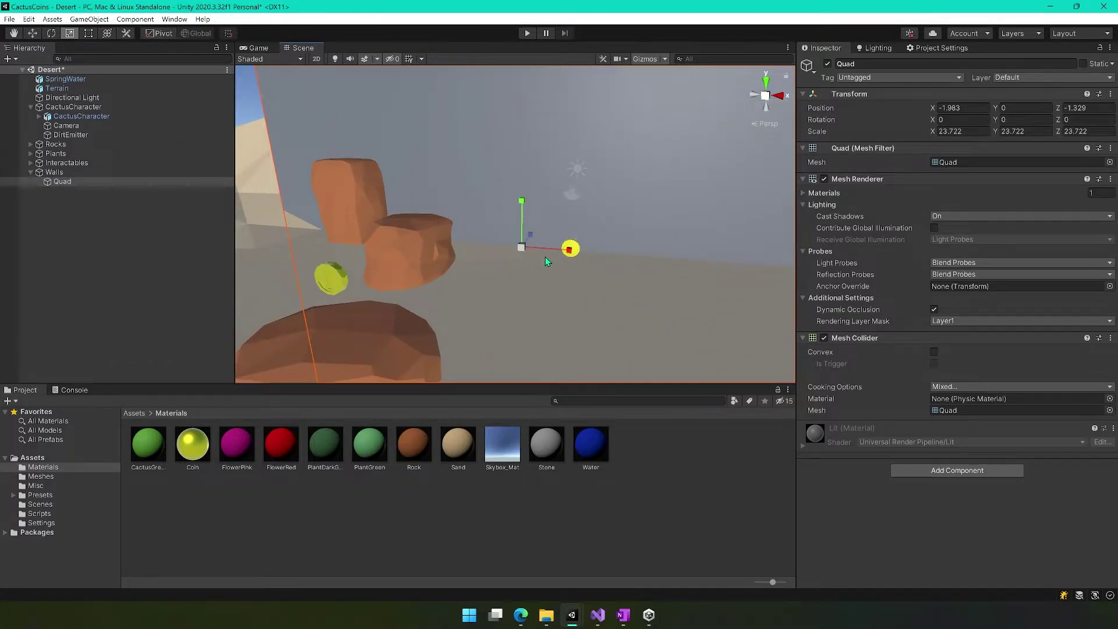
pyautogui.press('f')
pyautogui.scroll(-4, 545, 257)
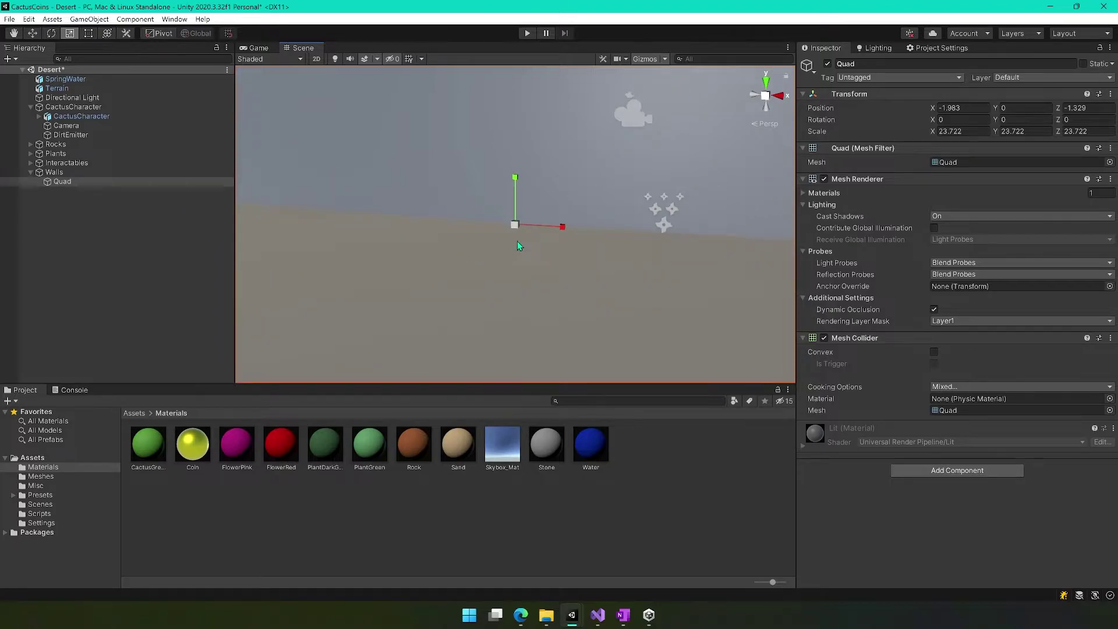
pyautogui.scroll(-5, 495, 233)
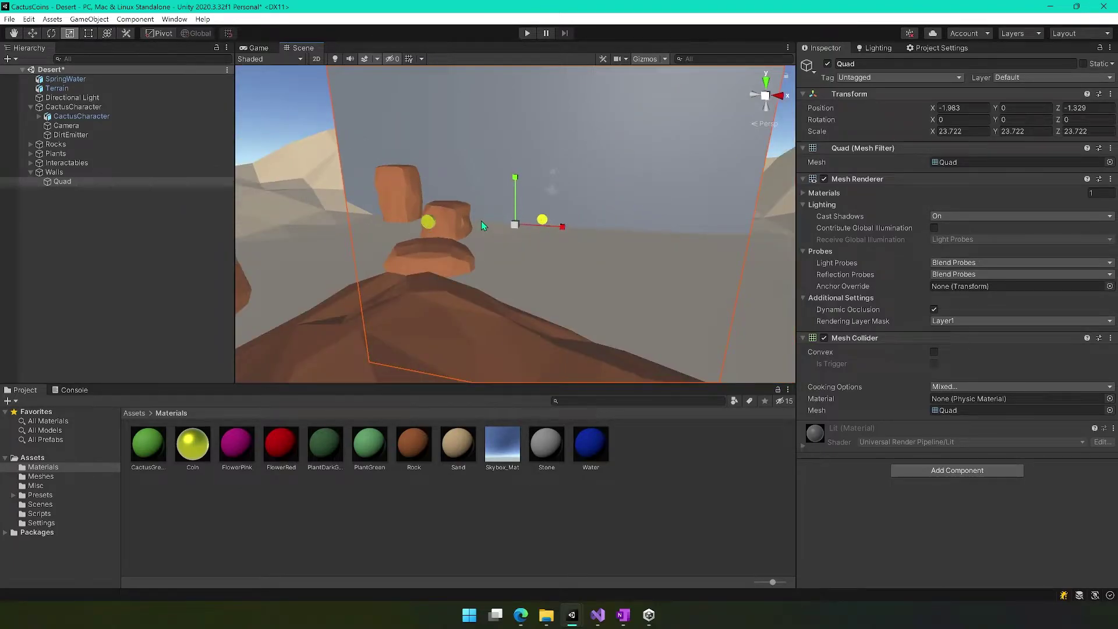
pyautogui.scroll(-2, 470, 231)
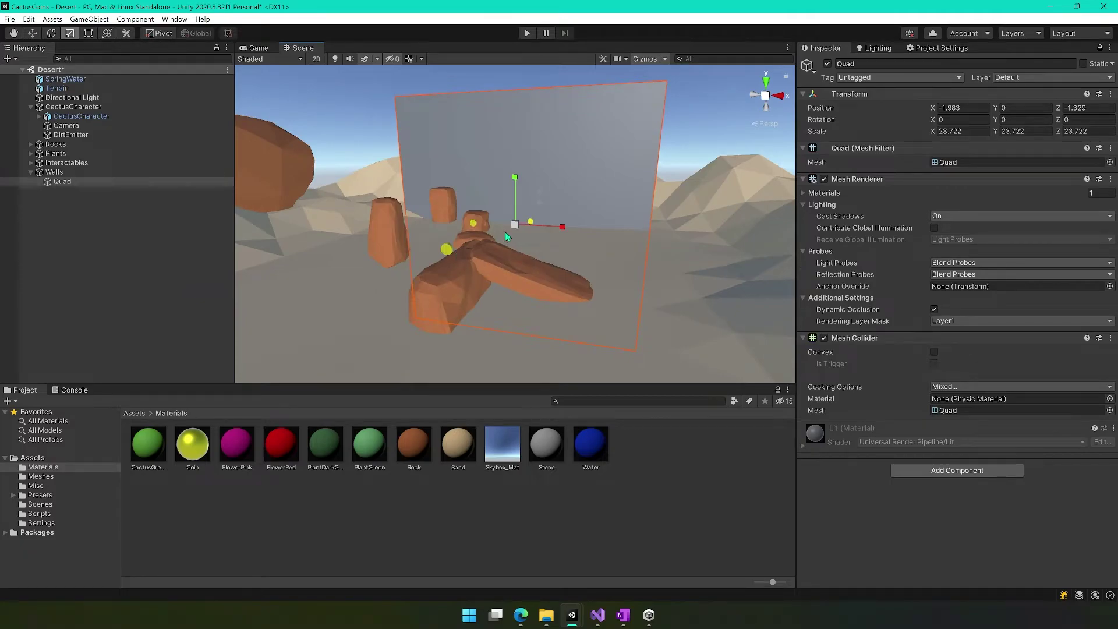
pyautogui.press('w')
pyautogui.keyDown('alt'); pyautogui.moveTo(578, 270); pyautogui.dragTo(698, 219); pyautogui.keyUp('alt')
pyautogui.scroll(-3, 661, 262)
pyautogui.keyDown('alt'); pyautogui.moveTo(661, 263); pyautogui.dragTo(698, 255); pyautogui.keyUp('alt')
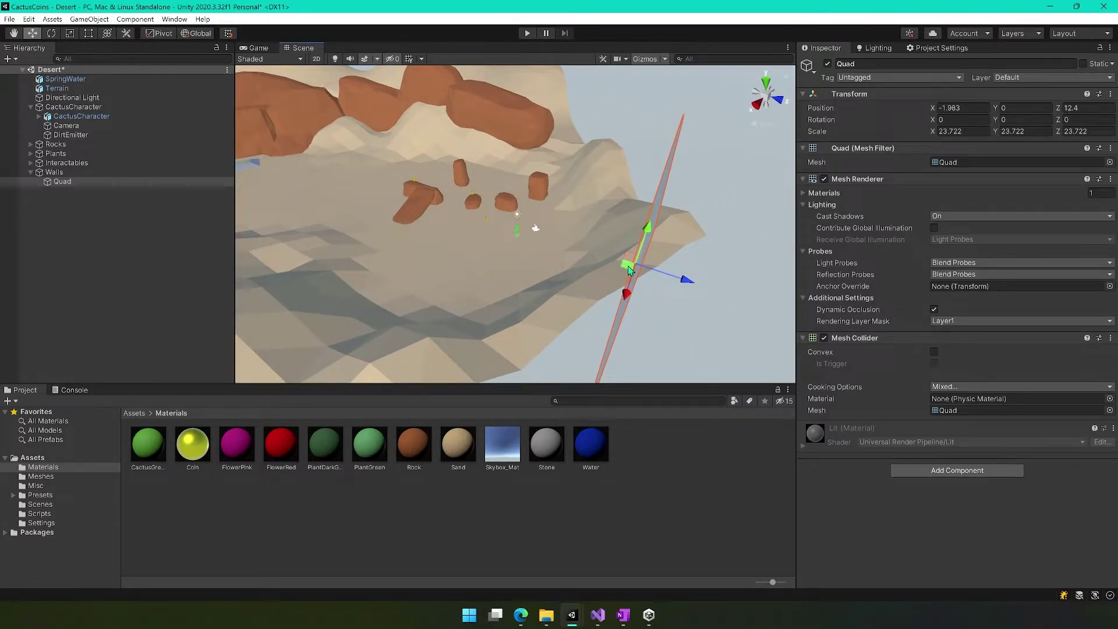
pyautogui.moveTo(629, 270); pyautogui.dragTo(625, 199)
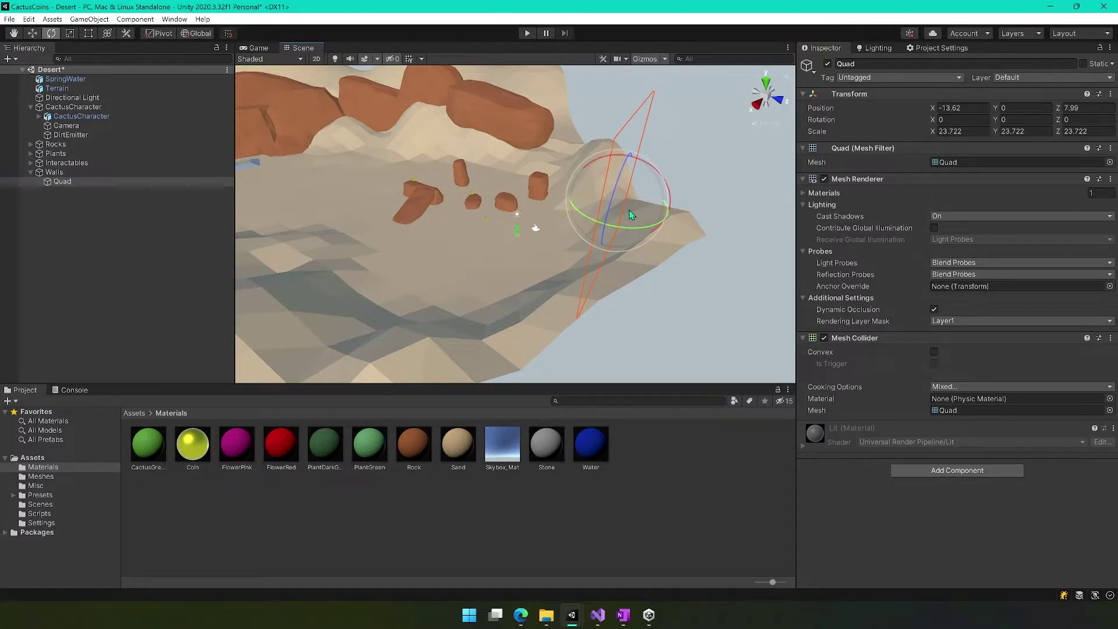
# Rotate the Quad around Y to about -30.6 degrees to follow the ridge and raise it to about Y 4.14.
pyautogui.moveTo(604, 235); pyautogui.dragTo(705, 233)
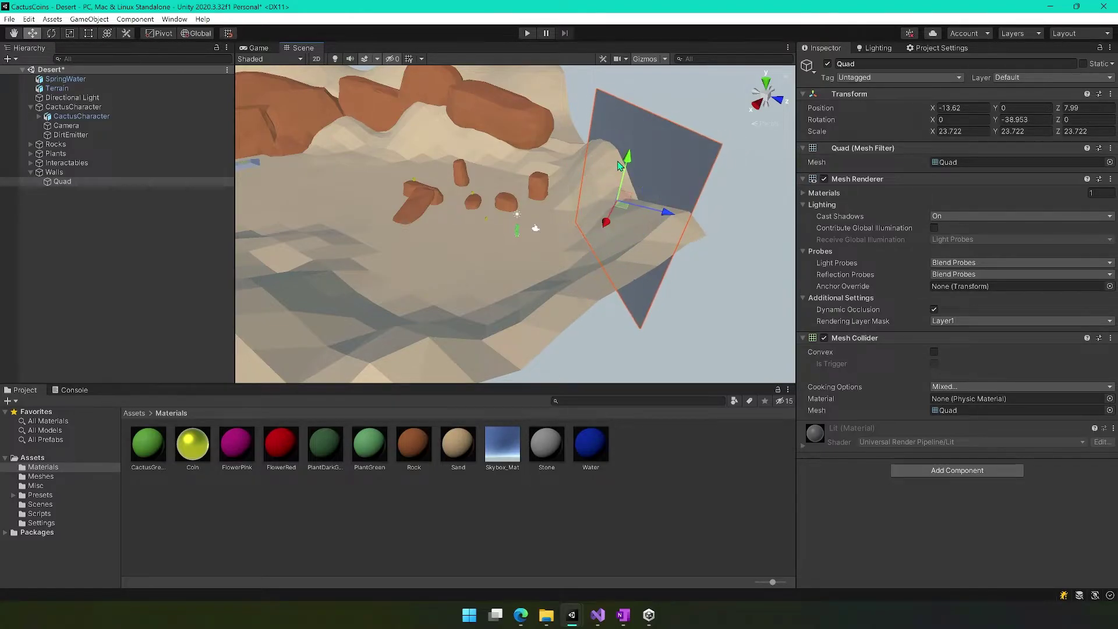
pyautogui.moveTo(626, 162); pyautogui.dragTo(627, 139)
pyautogui.keyDown('alt'); pyautogui.moveTo(671, 226); pyautogui.dragTo(607, 240); pyautogui.keyUp('alt')
pyautogui.press('e')
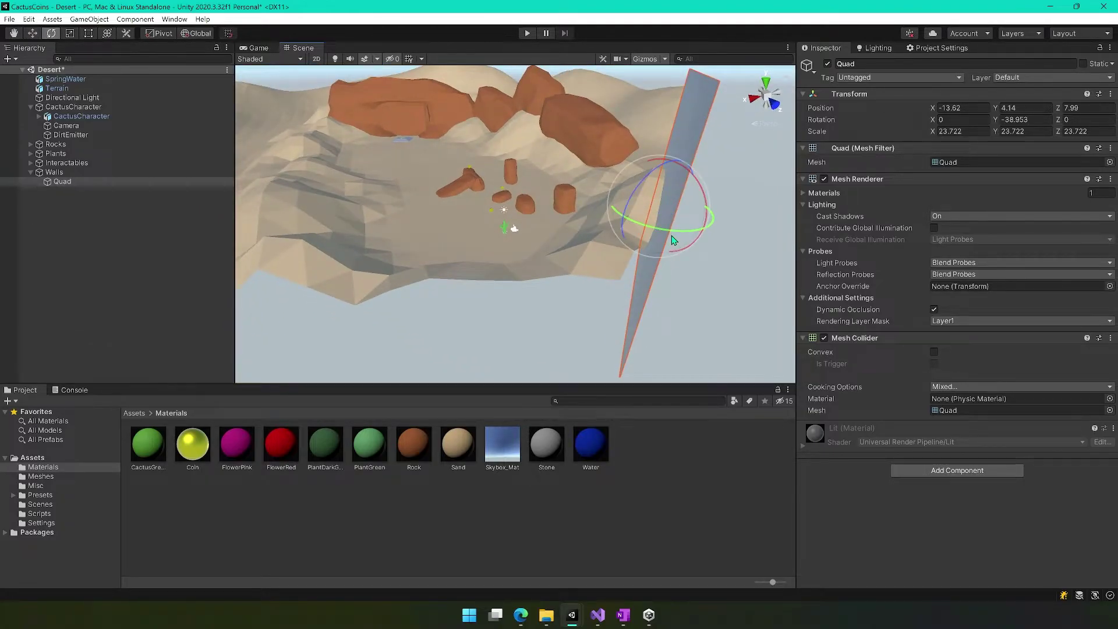
pyautogui.moveTo(671, 236); pyautogui.dragTo(656, 235)
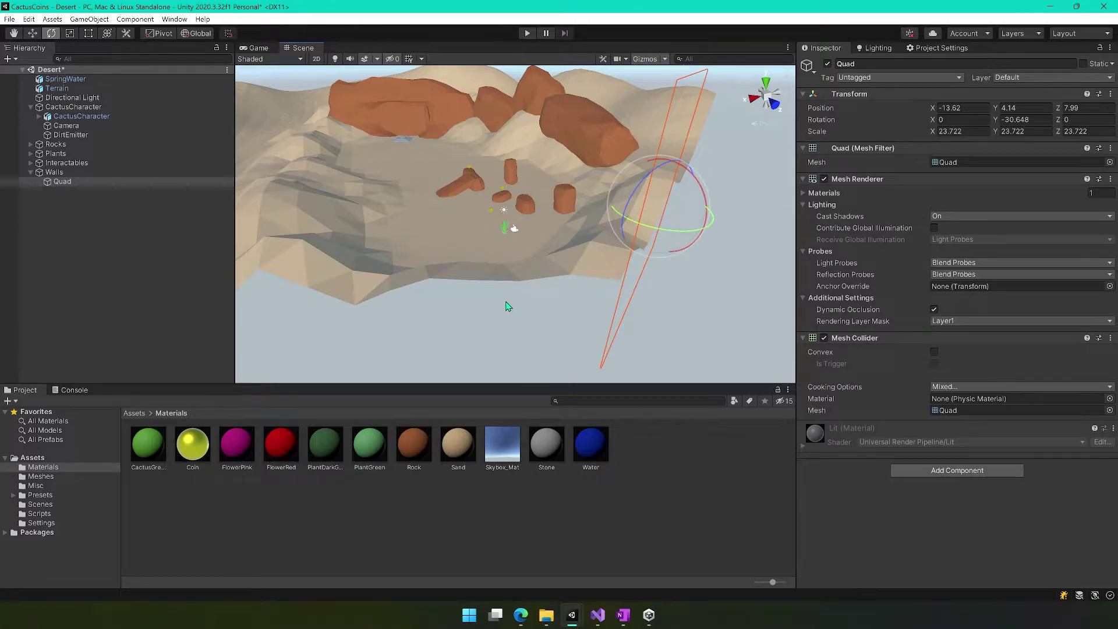
# Disable the Quad's Mesh Renderer so the wall is invisible, leaving its Mesh Collider on.
pyautogui.keyDown('alt'); pyautogui.moveTo(506, 306); pyautogui.dragTo(836, 169); pyautogui.keyUp('alt')
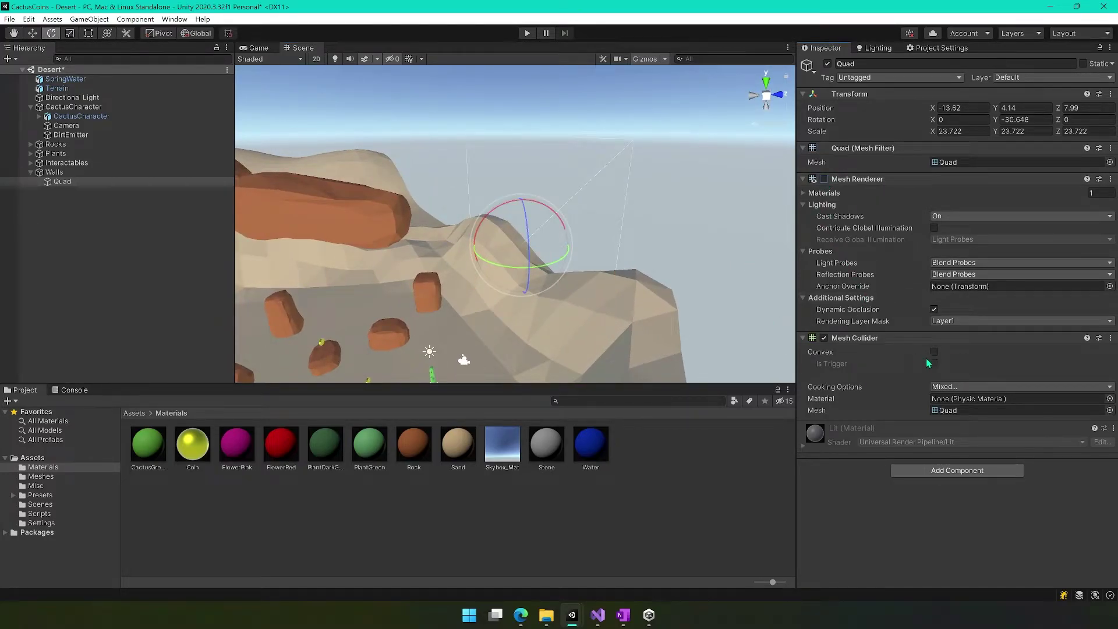
pyautogui.moveTo(529, 286); pyautogui.dragTo(566, 282, button='right')
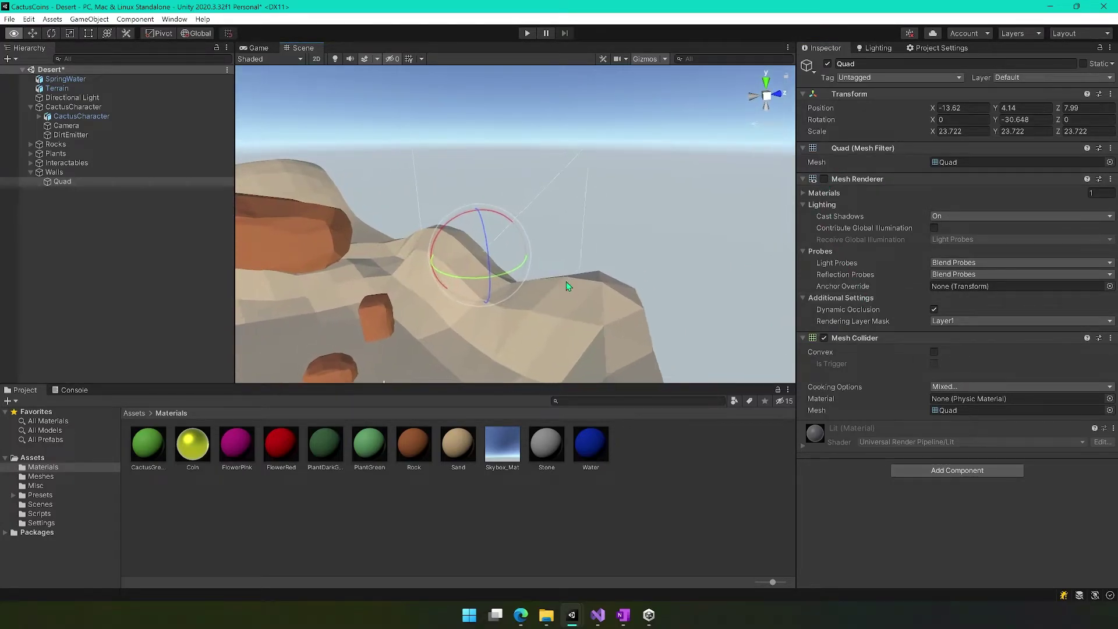
# Play the scene, drive the cactus up the dune ridge against the invisible wall, and stop the playtest.
pyautogui.click(527, 33)
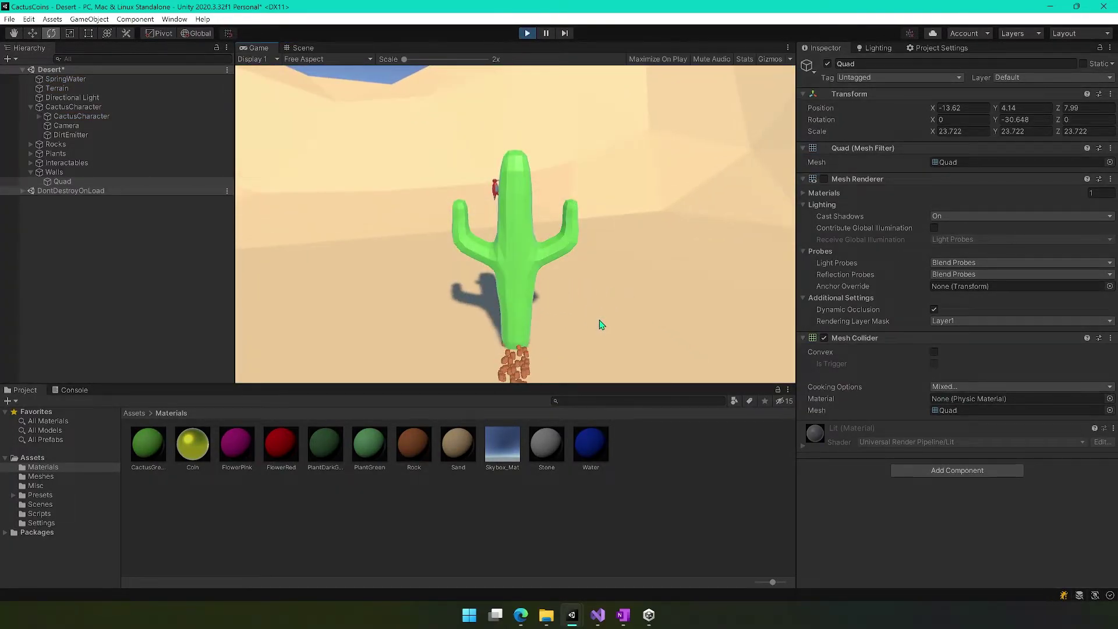
pyautogui.press('a')
pyautogui.press('d')
pyautogui.press('a')
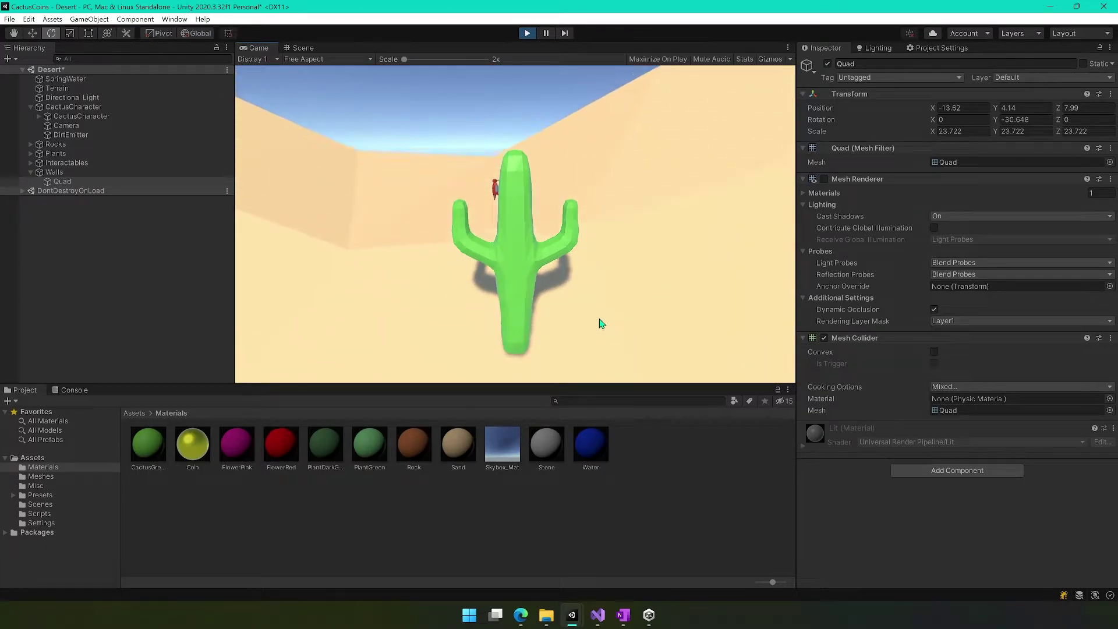
pyautogui.press('a')
pyautogui.press('w')
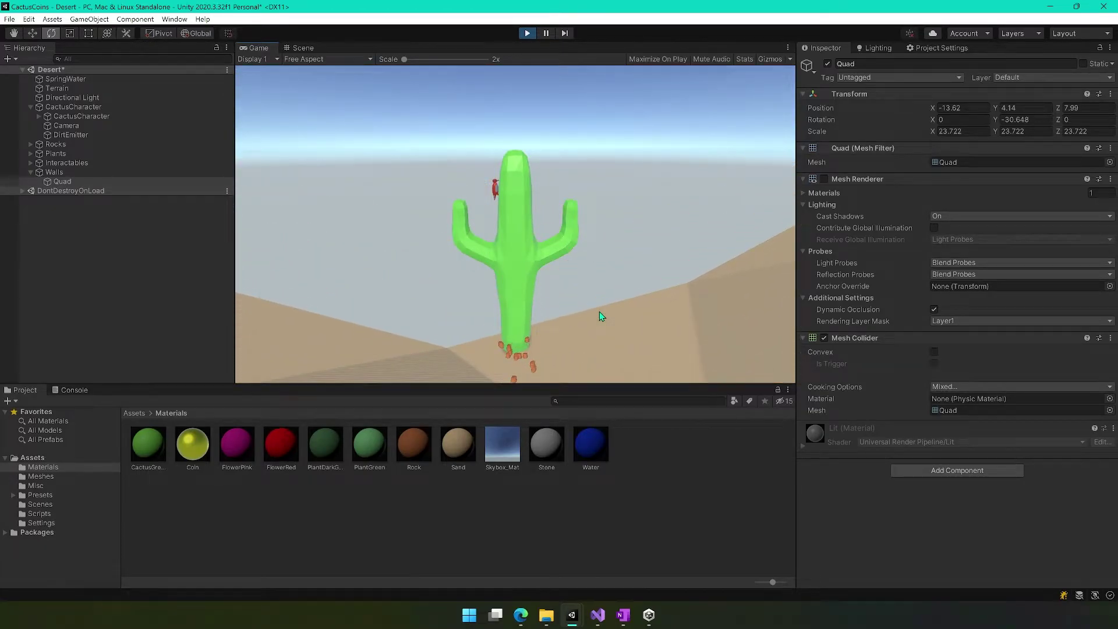
pyautogui.press('a')
pyautogui.press('w')
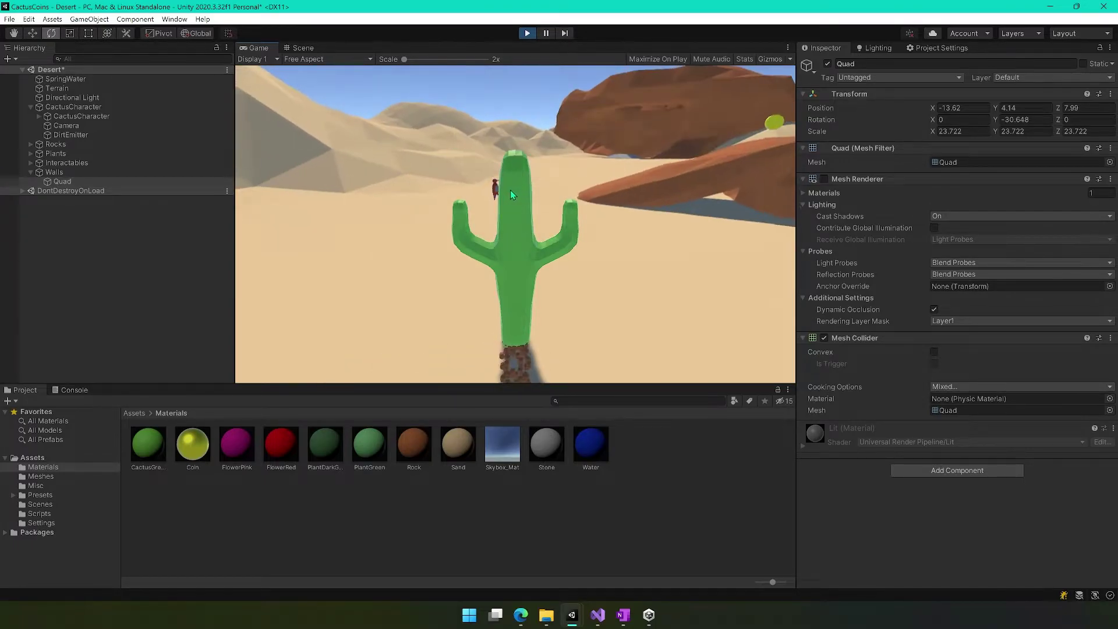
pyautogui.click(527, 33)
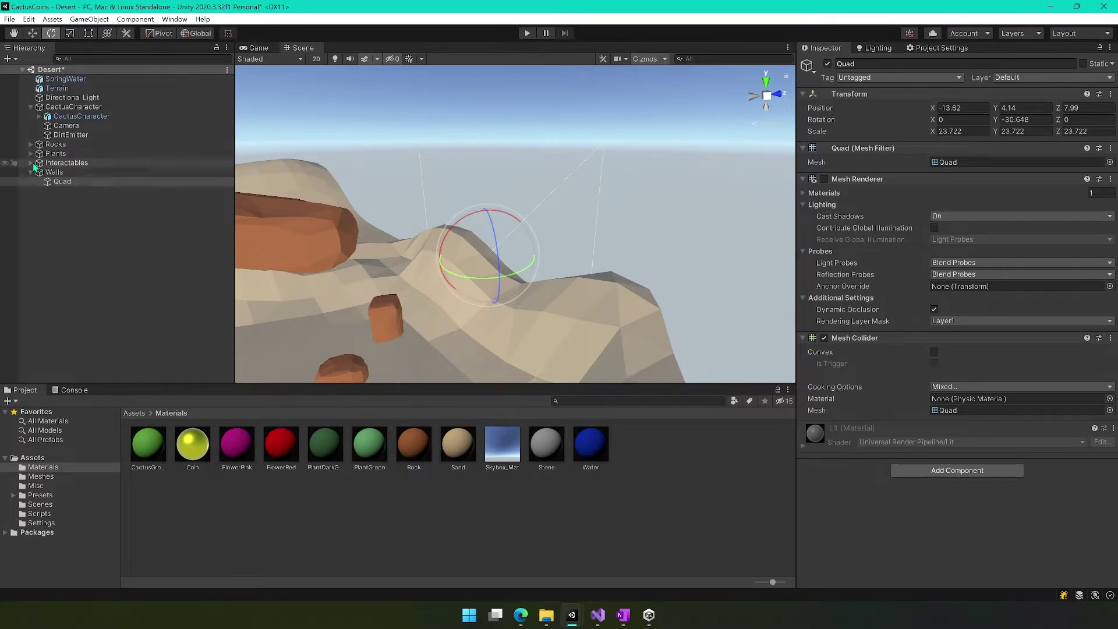
# Expand the Interactables group, select CoinCollectTask, and examine its coin count setting and the coins around the rocks.
pyautogui.click(31, 163)
pyautogui.click(67, 181)
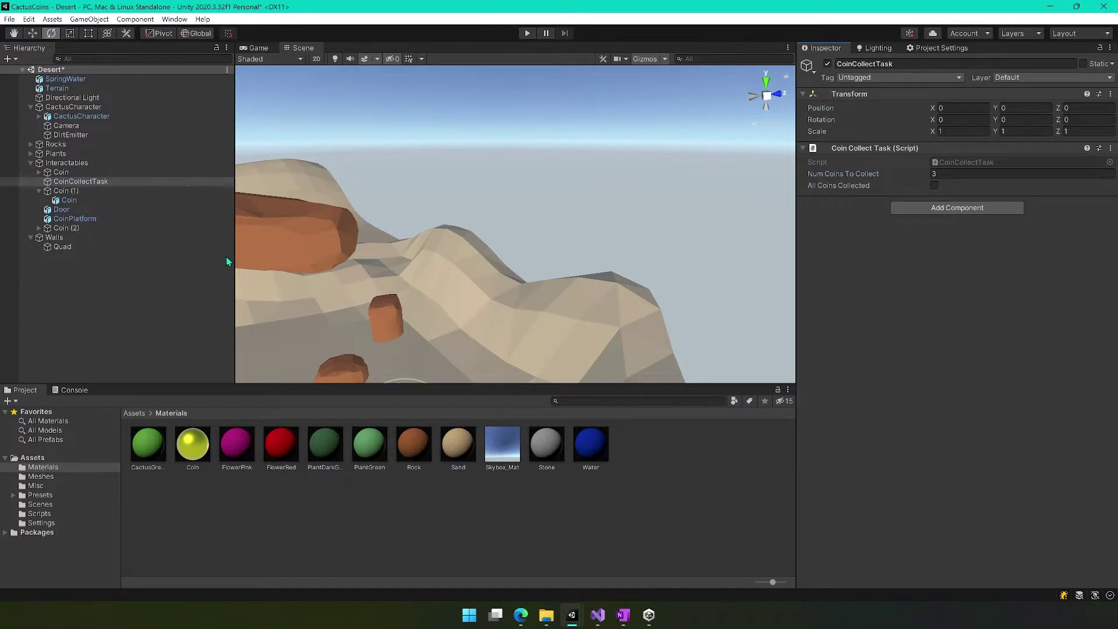
pyautogui.moveTo(486, 286); pyautogui.dragTo(500, 334, button='right')
pyautogui.press('a')
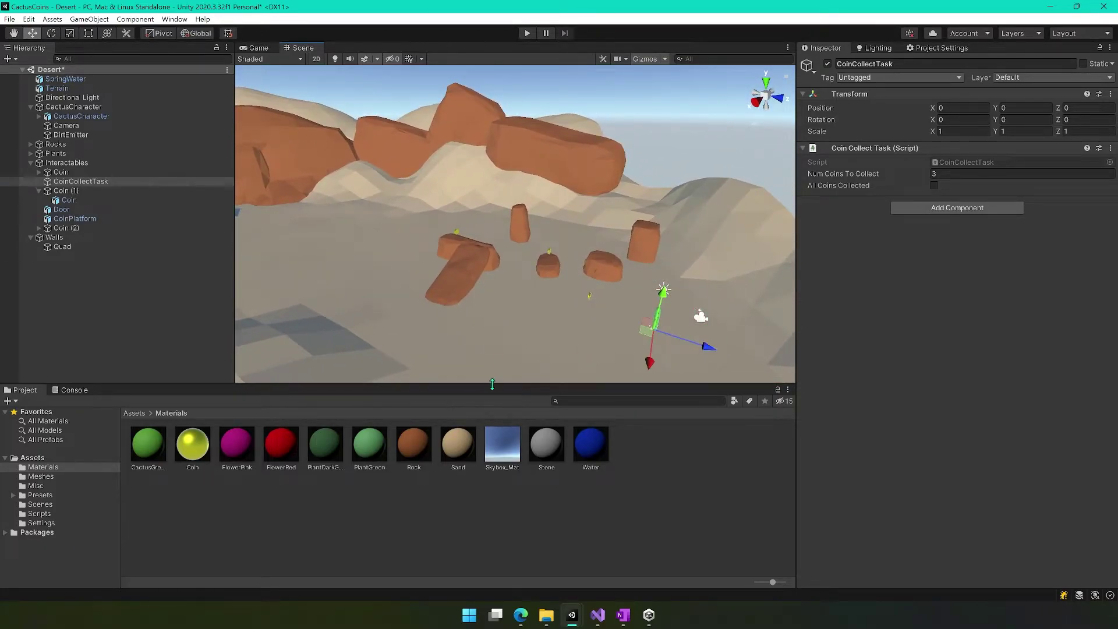
pyautogui.moveTo(420, 235); pyautogui.dragTo(336, 218, button='right')
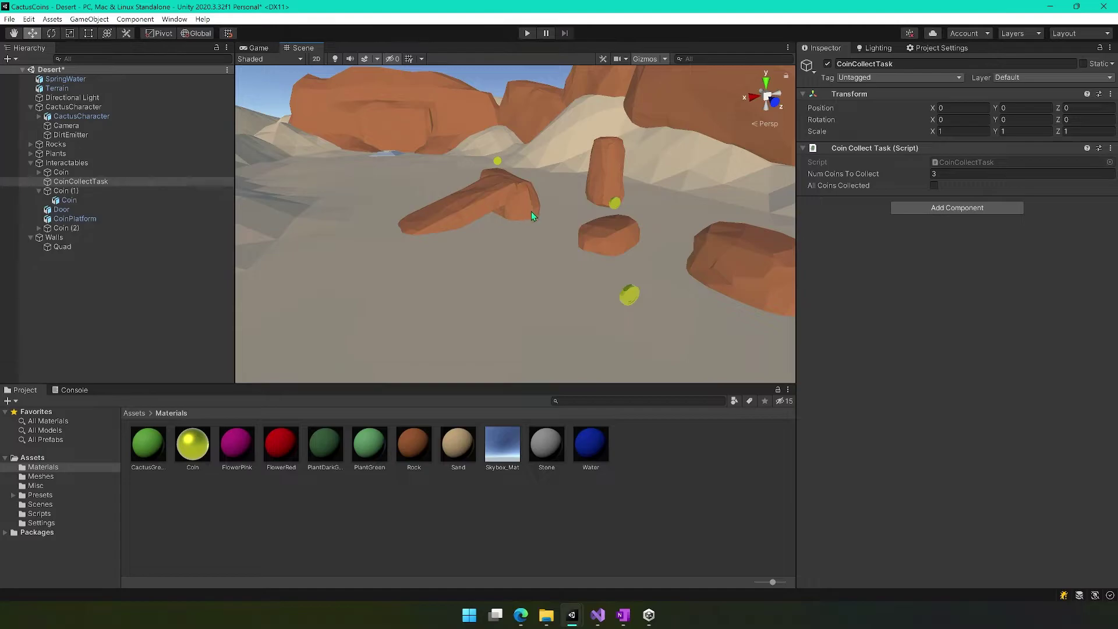
pyautogui.moveTo(531, 216)
pyautogui.mouseDown(button='right')
pyautogui.moveTo(487, 207)
pyautogui.moveTo(511, 197)
pyautogui.moveTo(516, 210)
pyautogui.mouseUp(button='right')
pyautogui.press('s')
pyautogui.press('w')
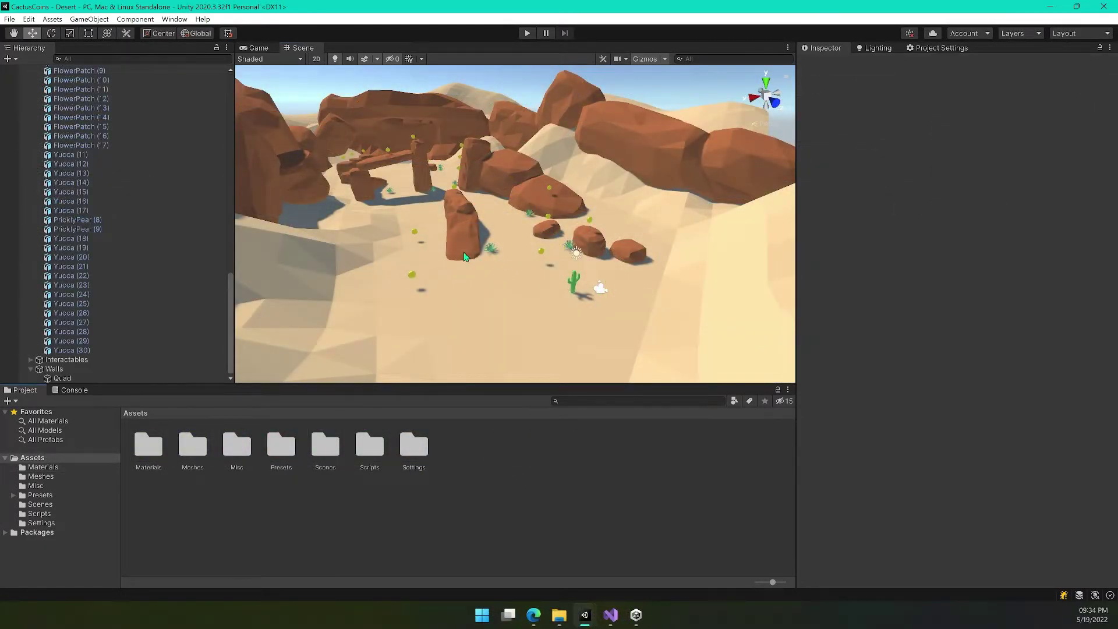
# Collapse the Rocks and Plants groups in the hierarchy and expand Interactables.
pyautogui.moveTo(499, 272); pyautogui.dragTo(607, 284, button='middle')
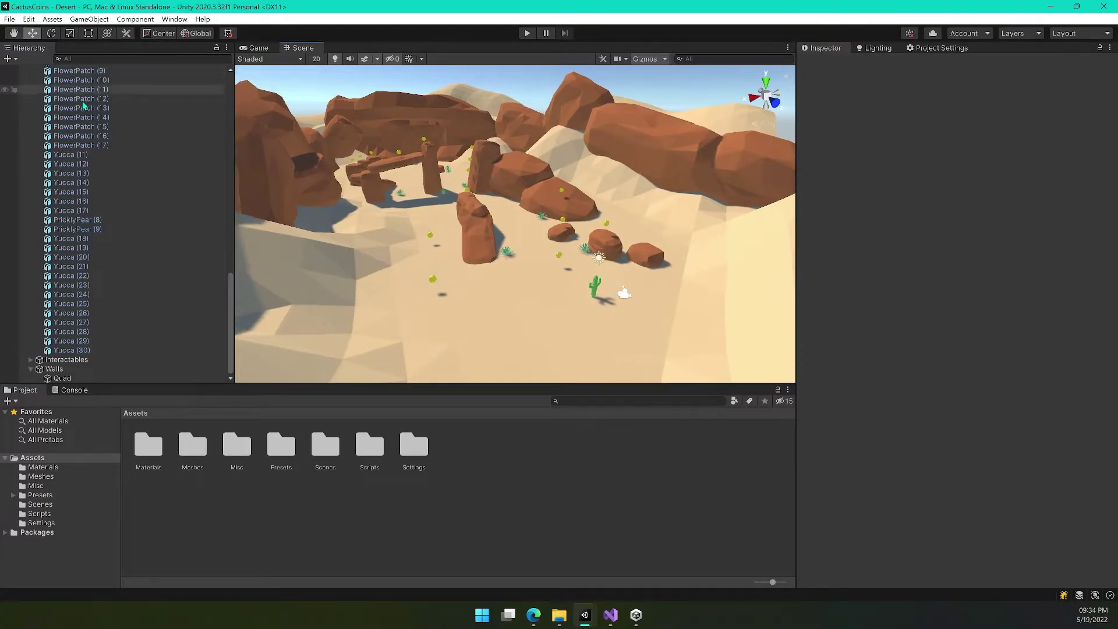
pyautogui.moveTo(231, 304); pyautogui.dragTo(220, 198)
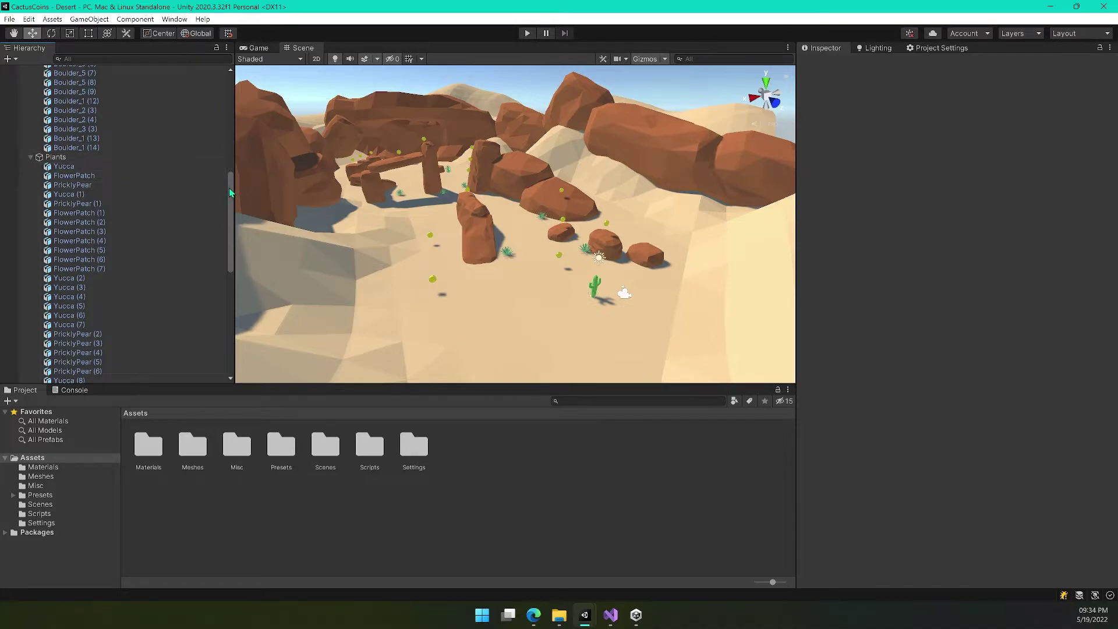
pyautogui.moveTo(231, 193)
pyautogui.mouseDown()
pyautogui.moveTo(239, 280)
pyautogui.moveTo(230, 172)
pyautogui.mouseUp()
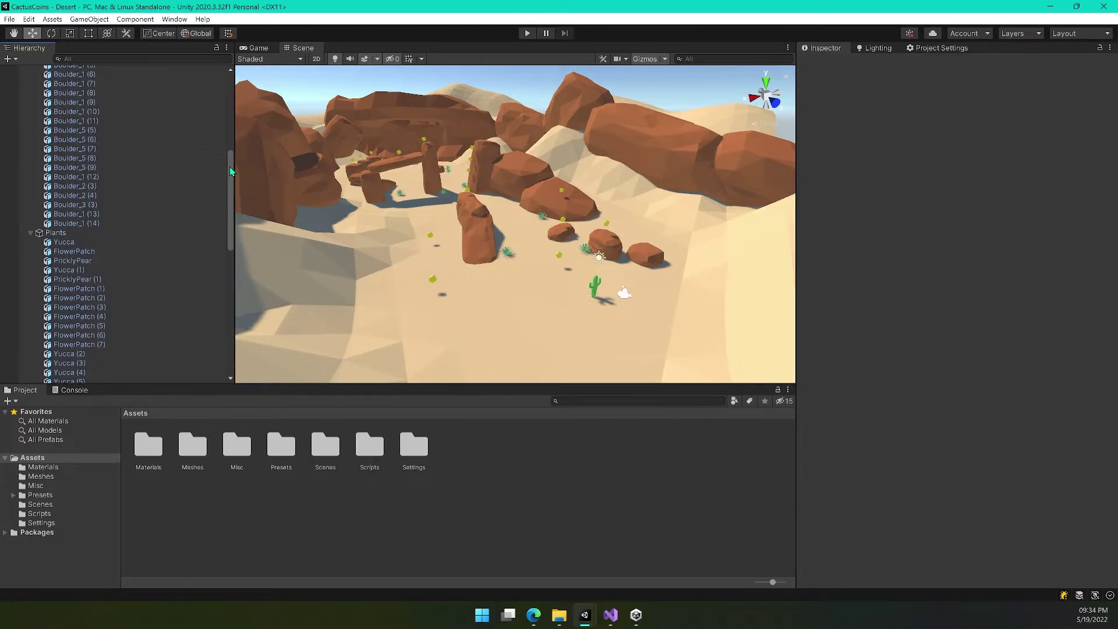
pyautogui.scroll(10, 25, 239)
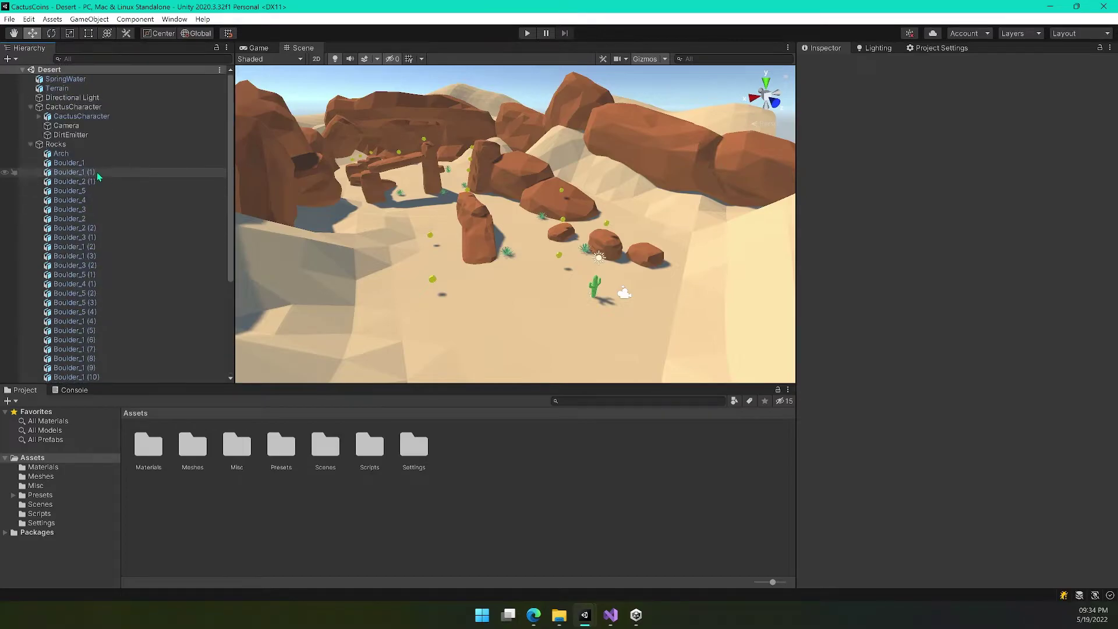
pyautogui.click(31, 144)
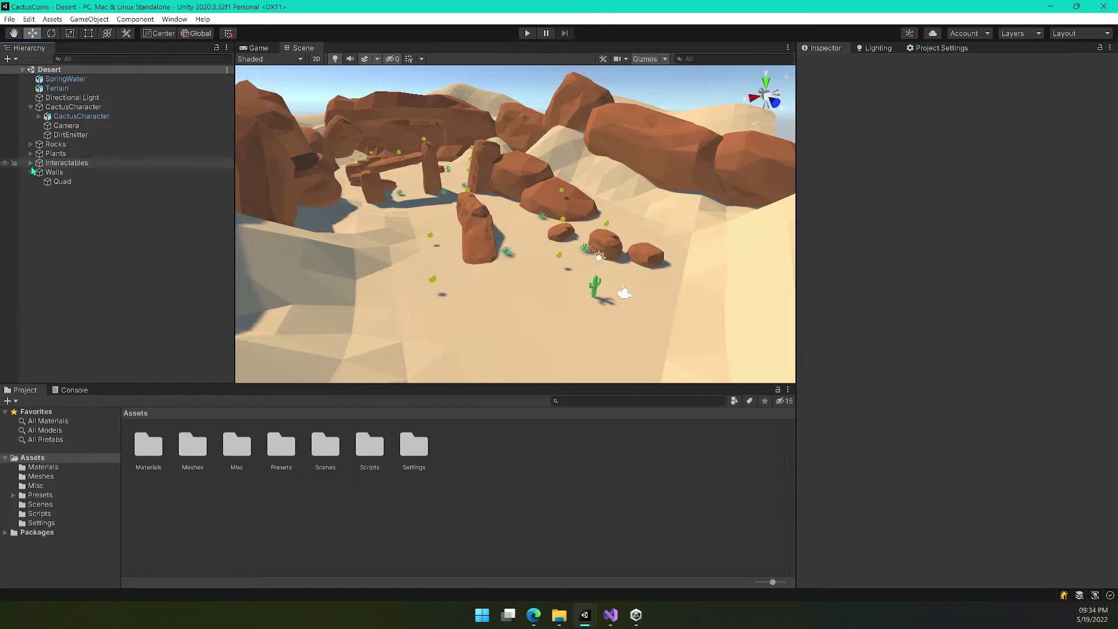
pyautogui.click(31, 163)
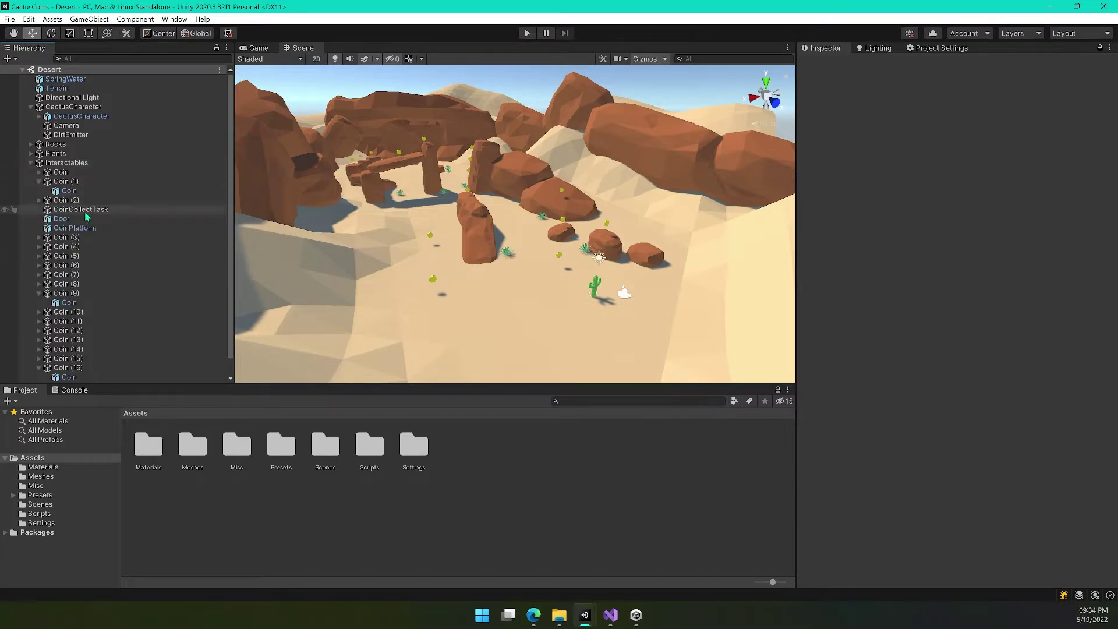
# Collapse the expanded Coin objects inside Interactables and select CoinCollectTask to check its number of coins to collect.
pyautogui.click(39, 182)
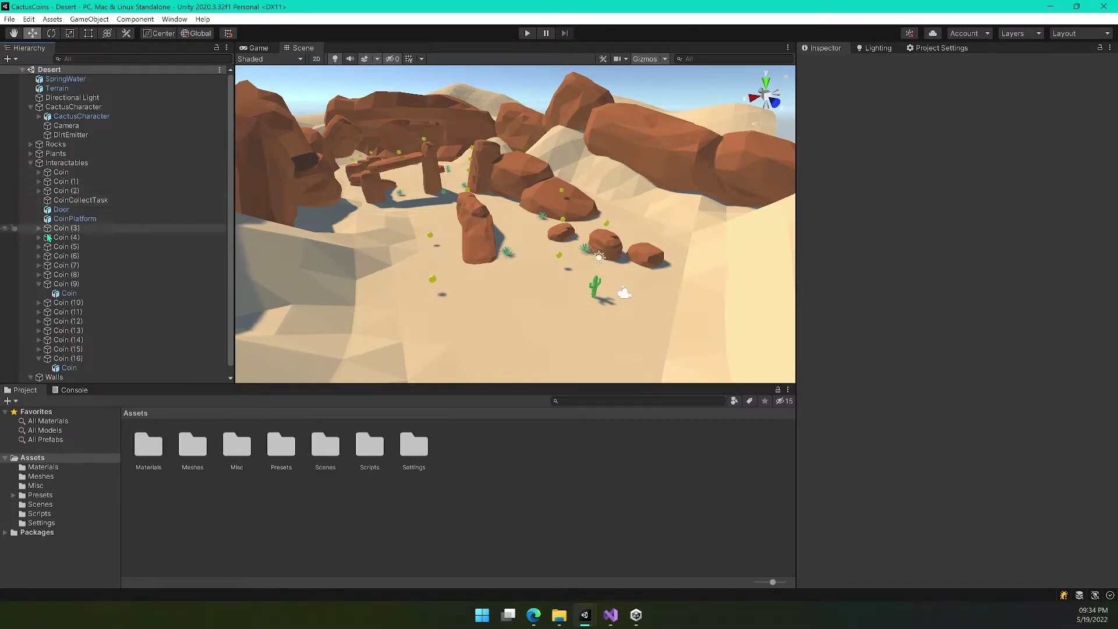
pyautogui.scroll(-1, 108, 239)
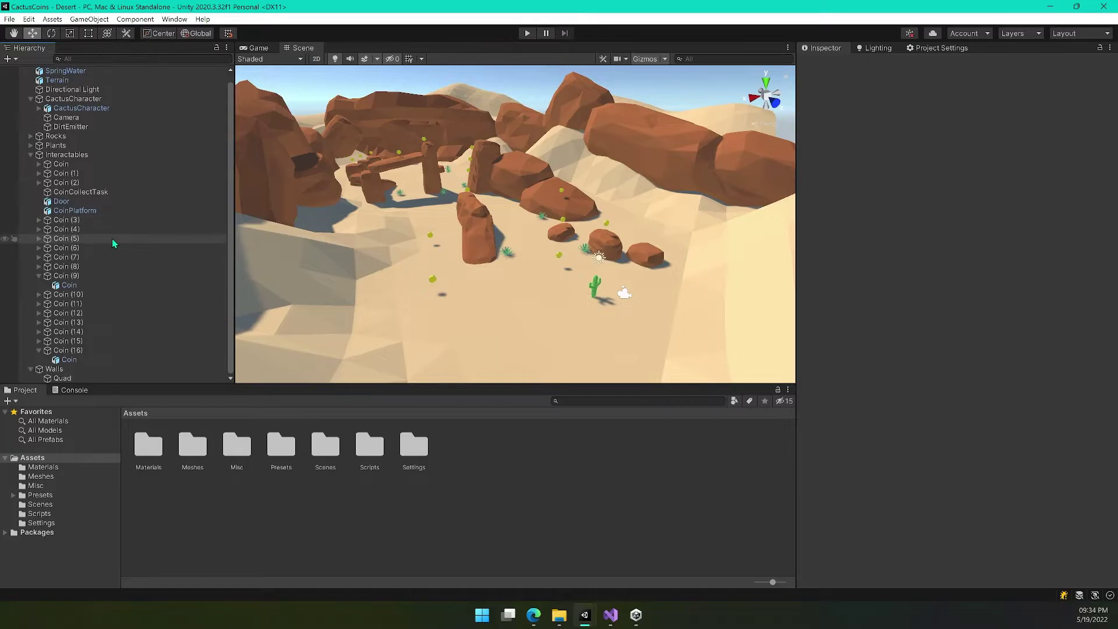
pyautogui.click(38, 269)
pyautogui.click(38, 266)
pyautogui.click(40, 275)
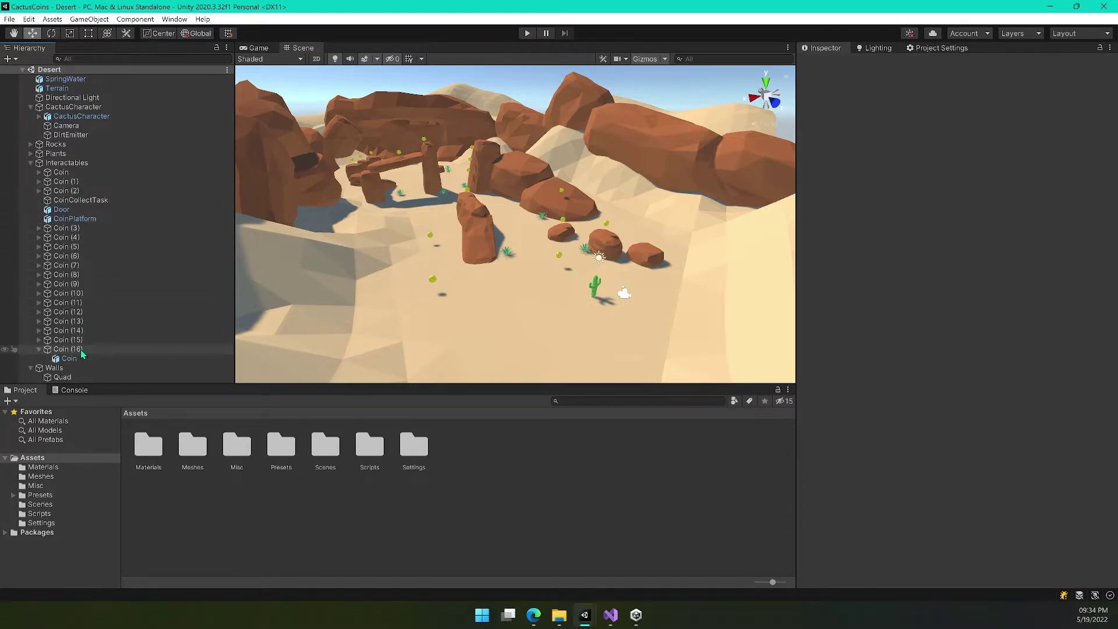
pyautogui.click(70, 201)
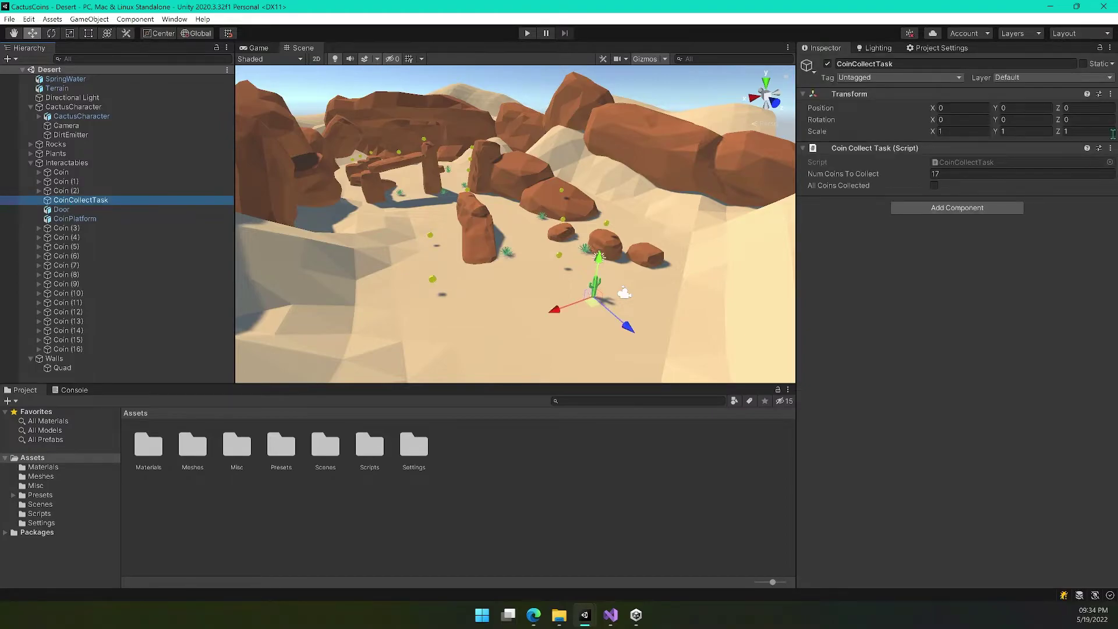
# Play the desert scene briefly in the unmaximized Game view and stop the playtest.
pyautogui.moveTo(505, 295); pyautogui.dragTo(518, 274, button='right')
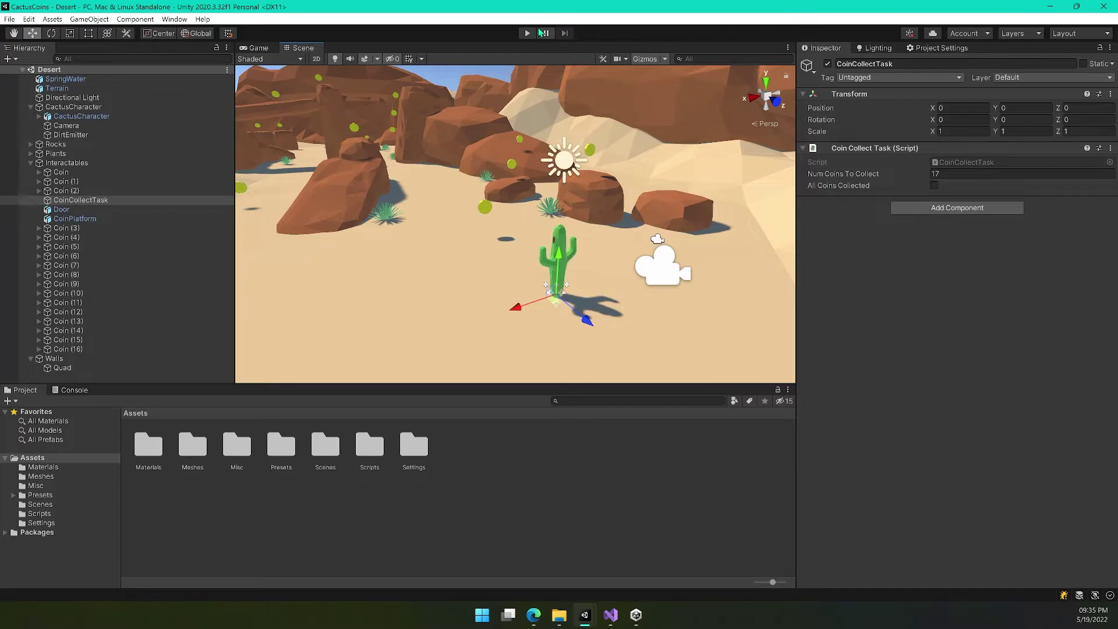
pyautogui.click(529, 34)
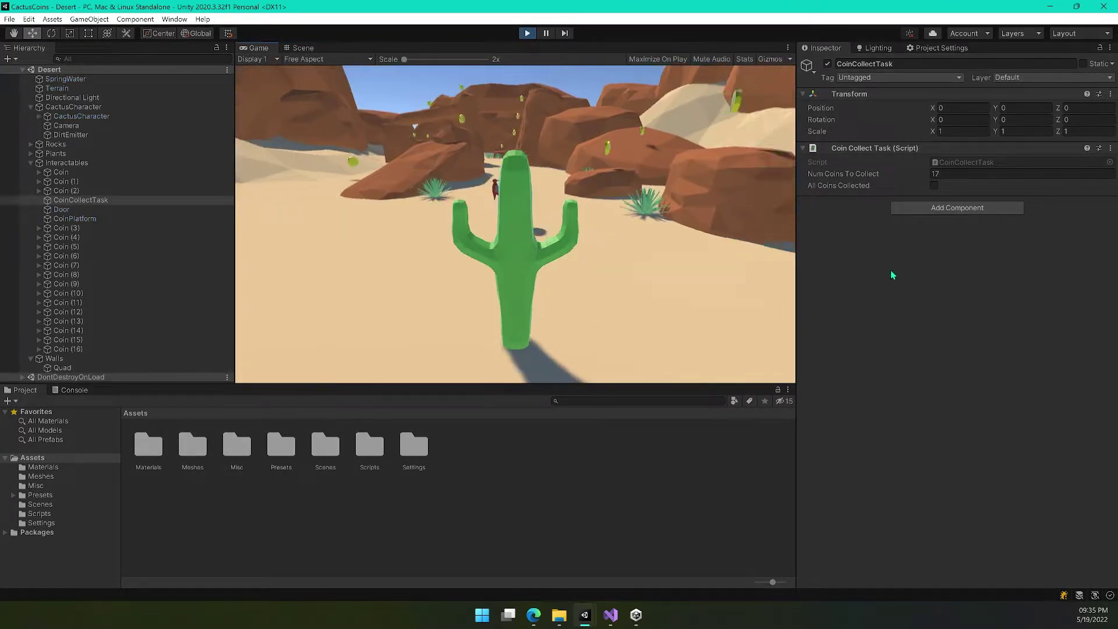
pyautogui.rightClick(254, 51)
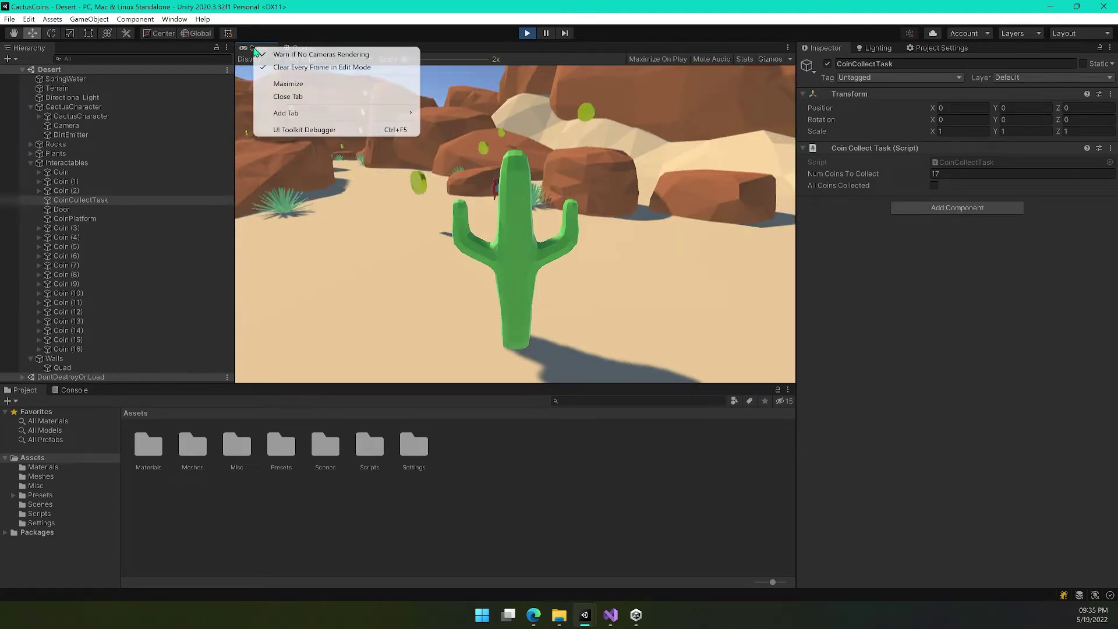
pyautogui.click(249, 48)
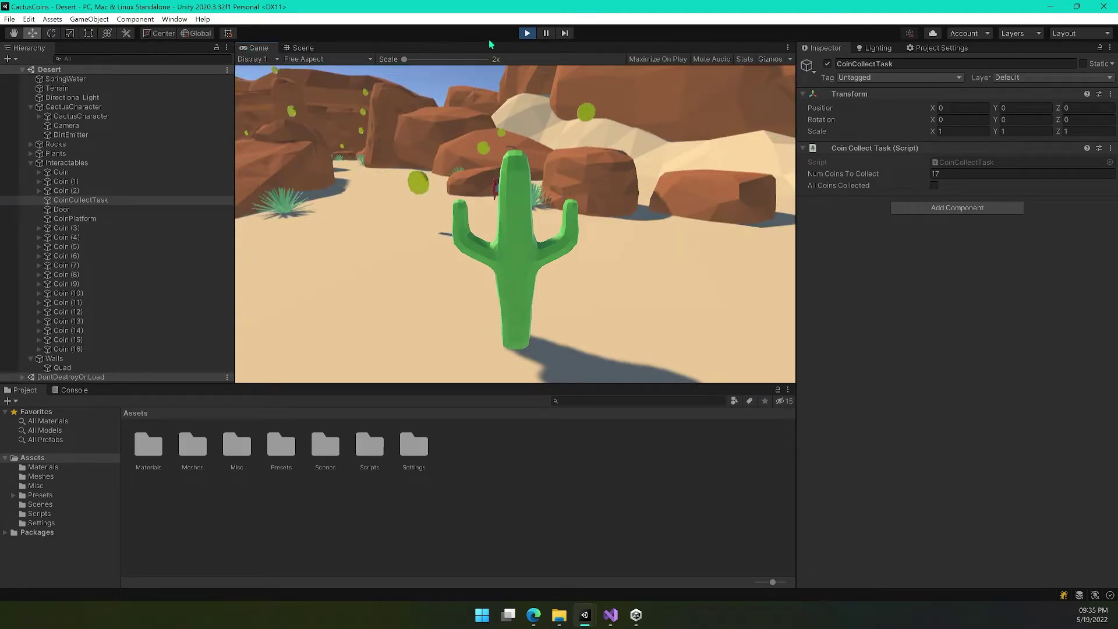
pyautogui.click(527, 34)
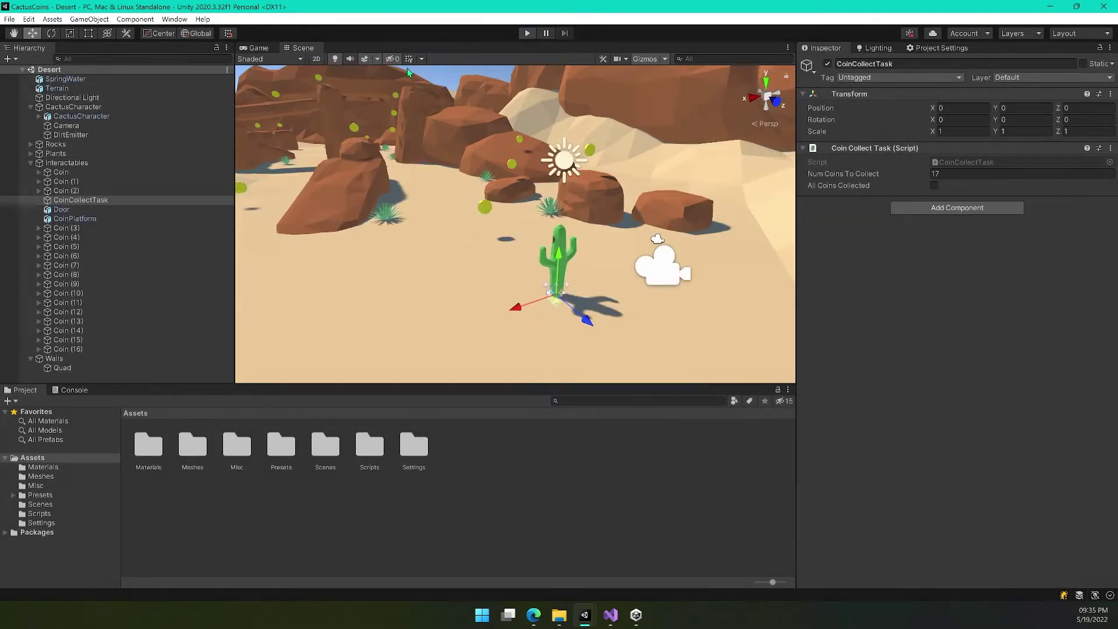
# Turn off the Scene view lighting, inspect the unlit rocks and coins around the cactus, and turn the lighting back on.
pyautogui.click(335, 59)
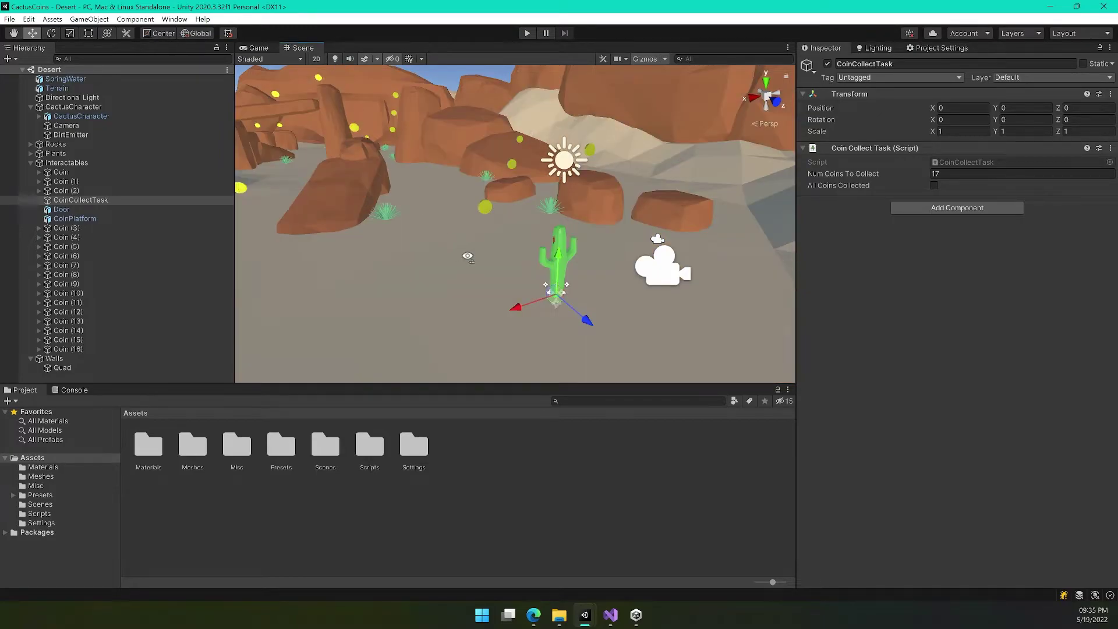
pyautogui.moveTo(468, 256); pyautogui.dragTo(600, 202, button='right')
pyautogui.press('a')
pyautogui.press('w')
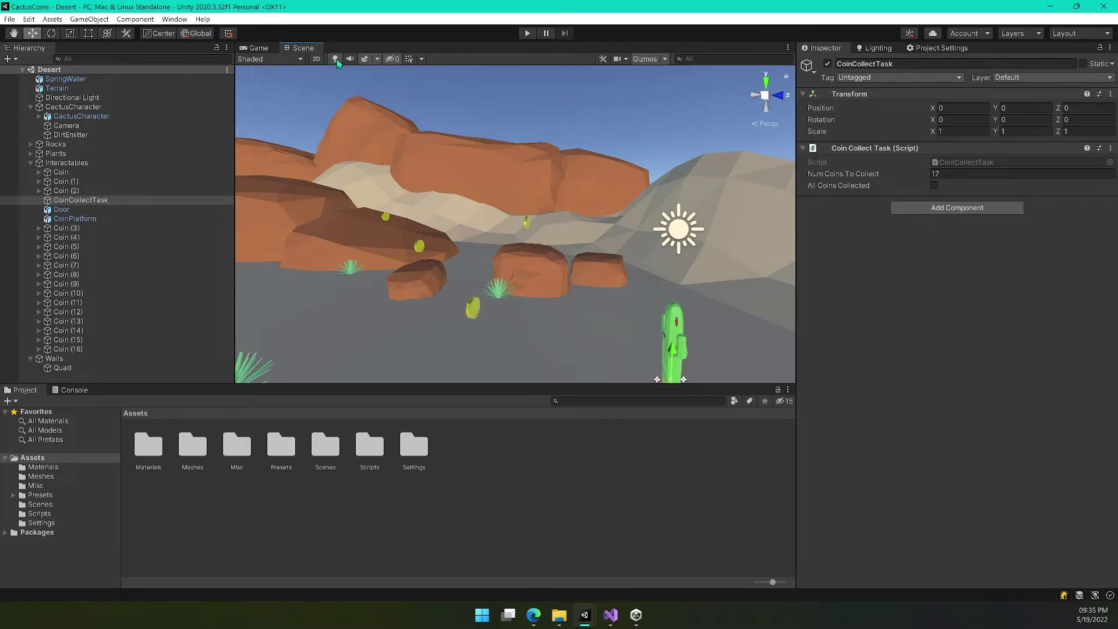
pyautogui.click(336, 59)
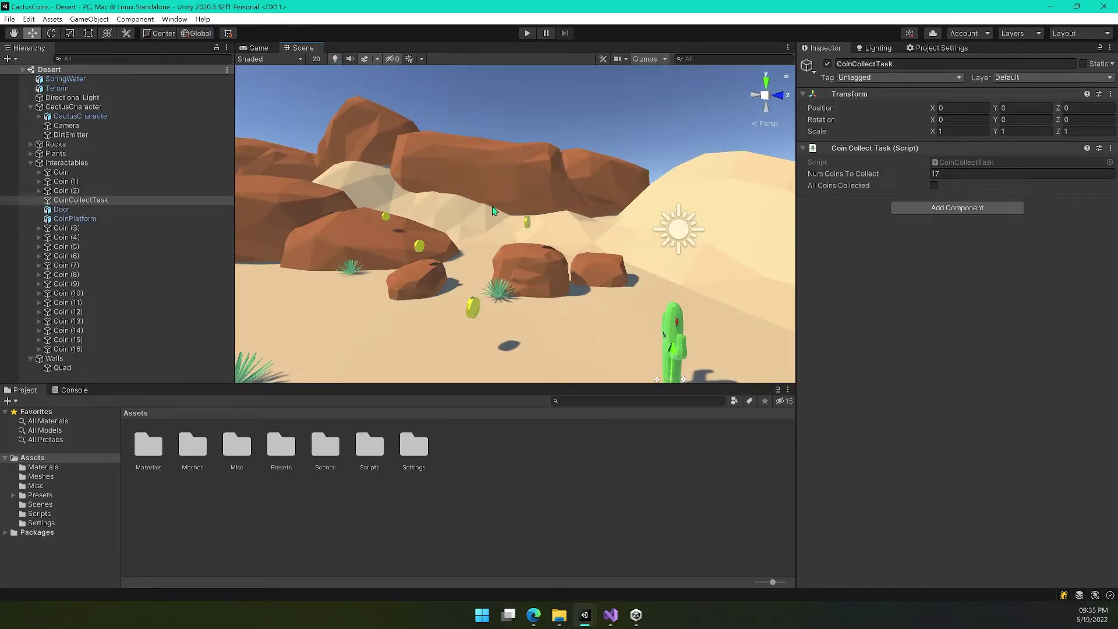
# Compare the dune and boulders with scene lighting off and on again, and look back over the valley beyond the cactus.
pyautogui.keyDown('alt'); pyautogui.moveTo(582, 221); pyautogui.dragTo(657, 204); pyautogui.keyUp('alt')
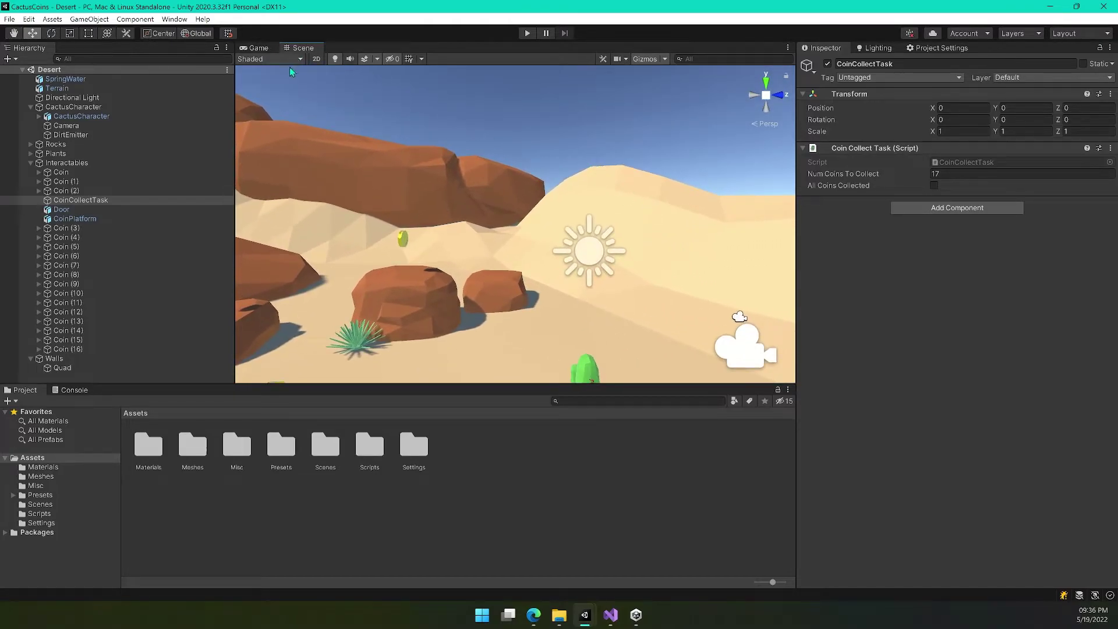
pyautogui.click(335, 60)
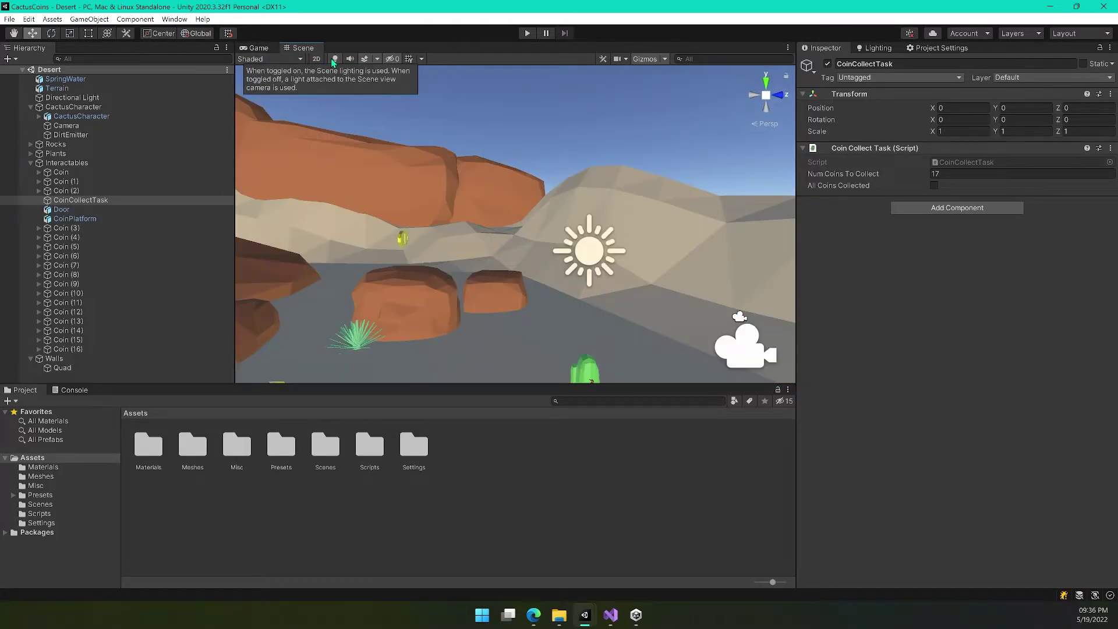
pyautogui.click(334, 60)
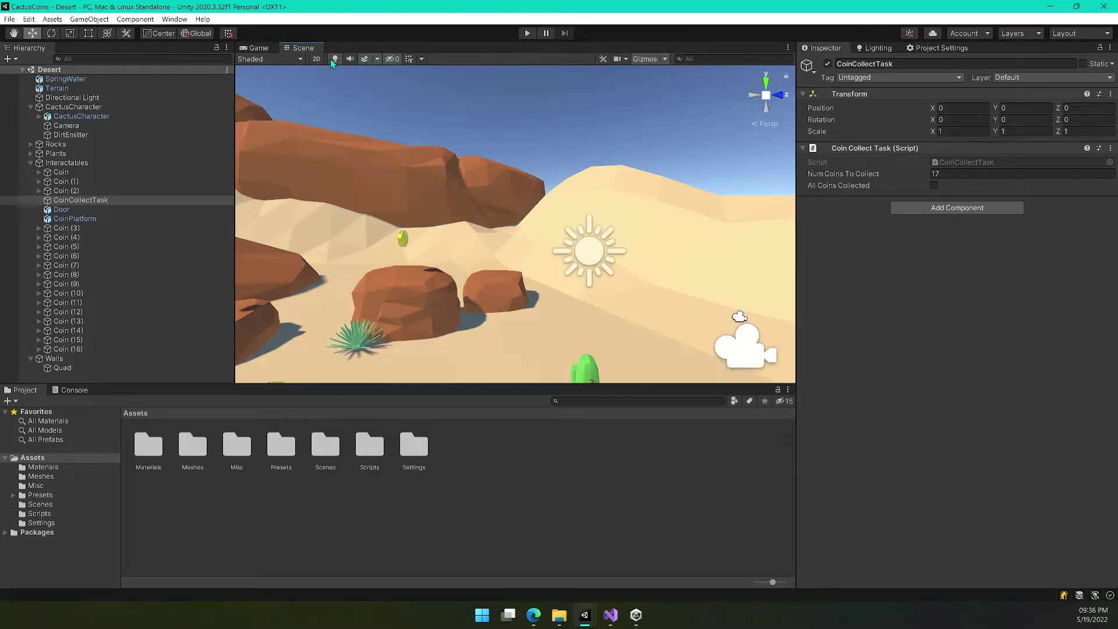
pyautogui.keyDown('alt'); pyautogui.moveTo(571, 252); pyautogui.dragTo(286, 257); pyautogui.keyUp('alt')
pyautogui.press('s')
pyautogui.press('a')
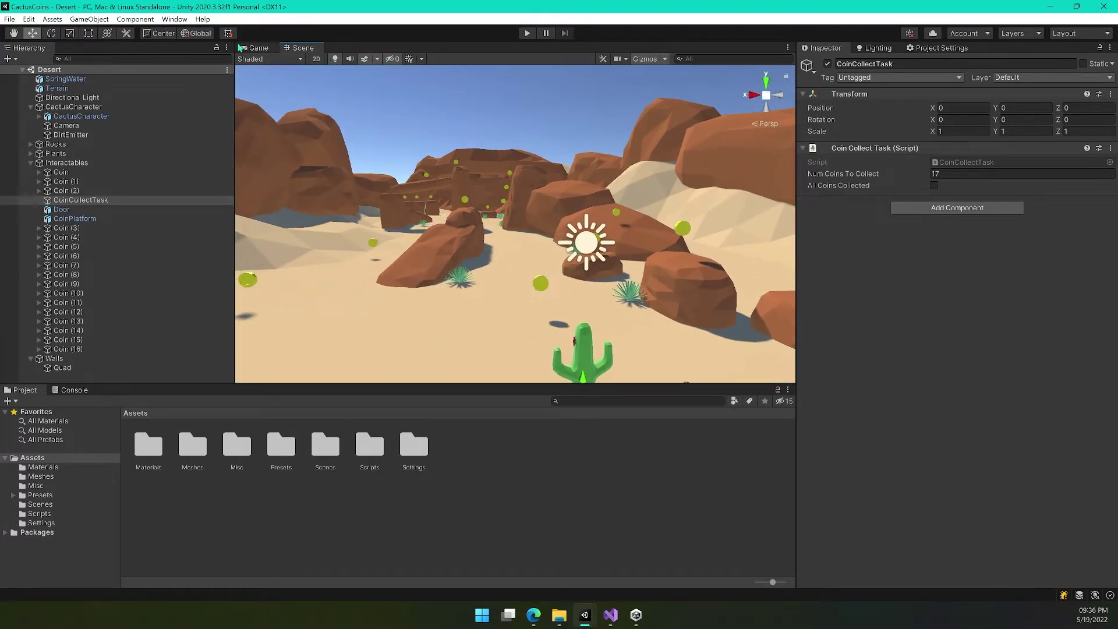
# Enable Maximize On Play for the Game view and start playing the scene.
pyautogui.click(259, 49)
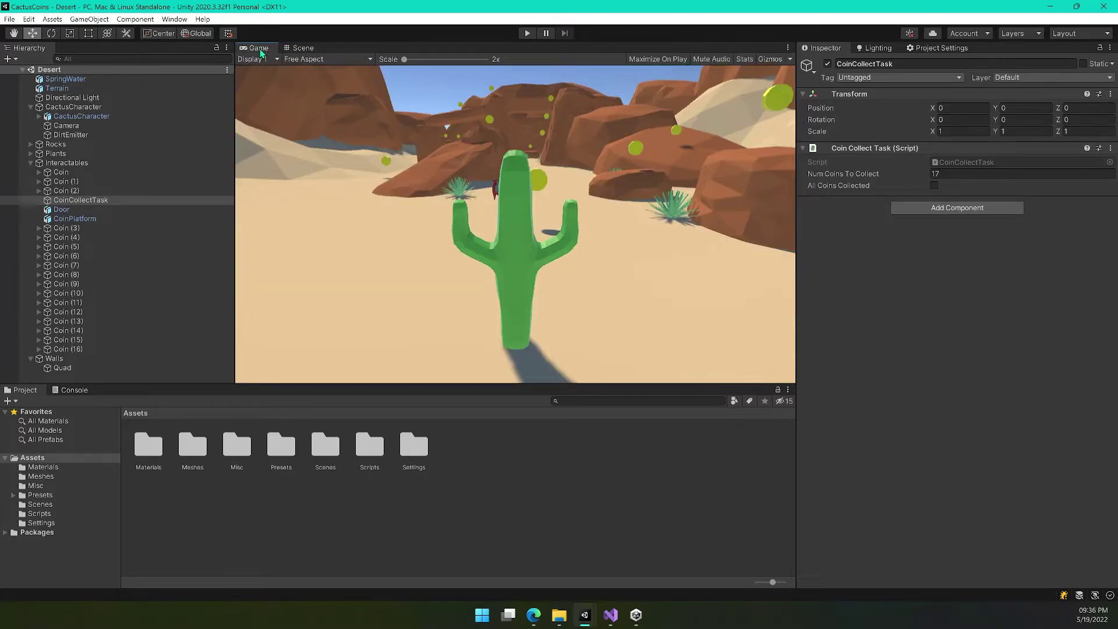
pyautogui.rightClick(260, 53)
pyautogui.press('Escape')
pyautogui.click(303, 47)
pyautogui.click(528, 34)
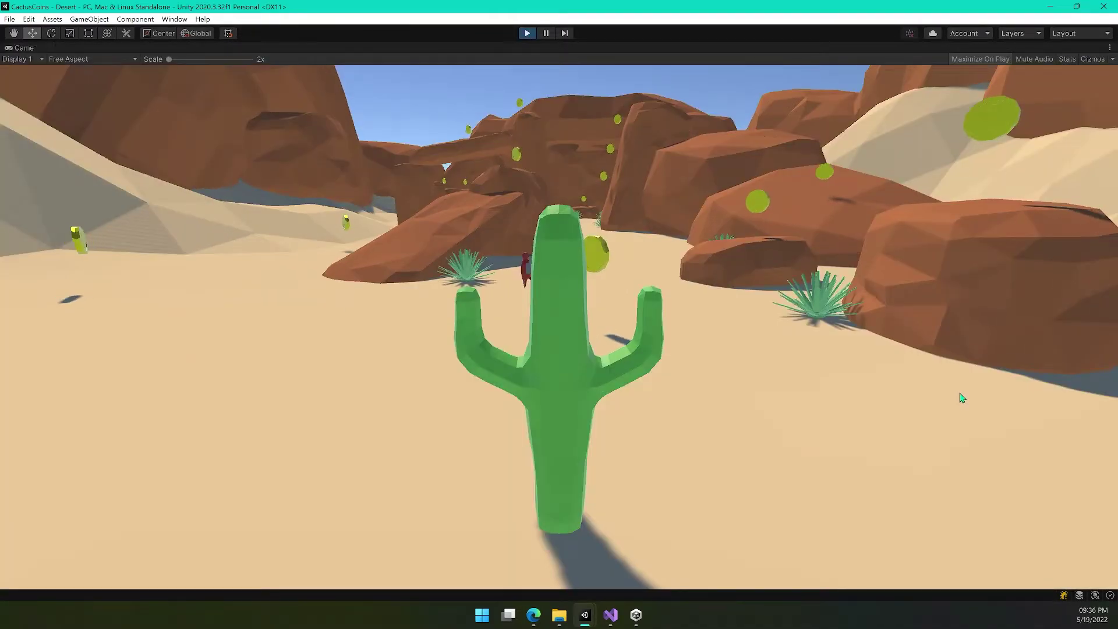
# Drive the cactus to the boulders beside the dune, jump up onto them, and leap off toward the valley.
pyautogui.press('a')
pyautogui.press('d')
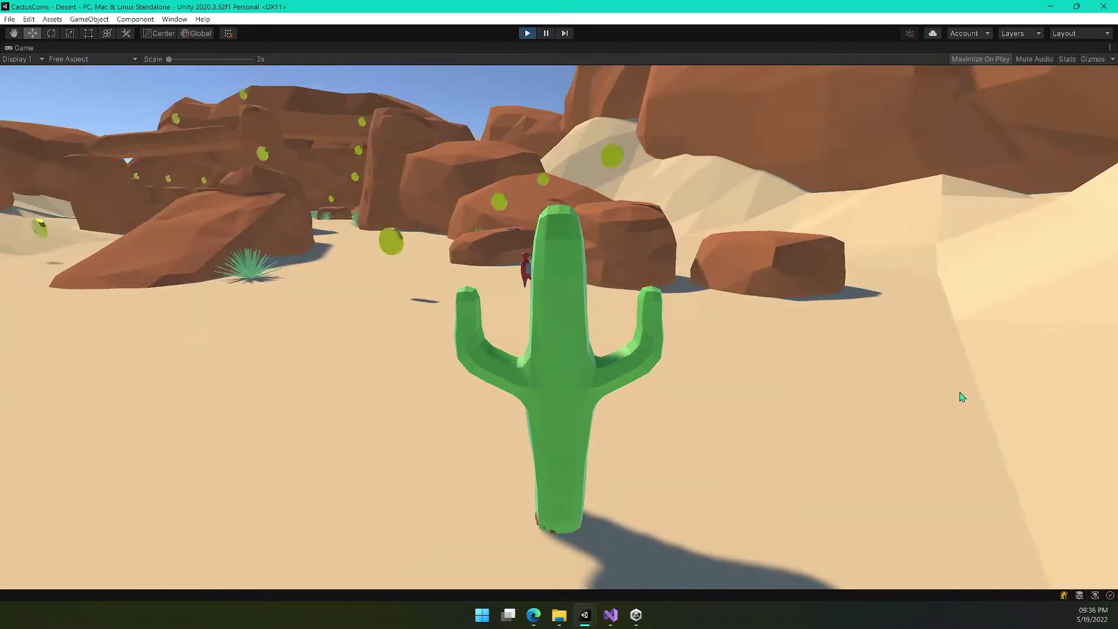
pyautogui.press('w')
pyautogui.press('d')
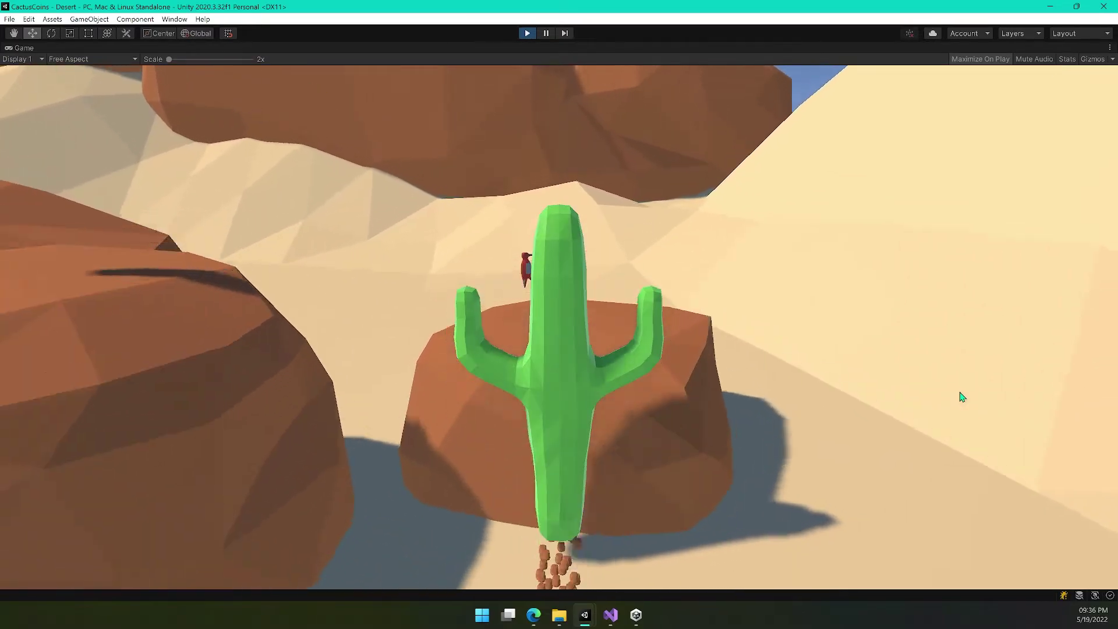
pyautogui.press('space')
pyautogui.press('a')
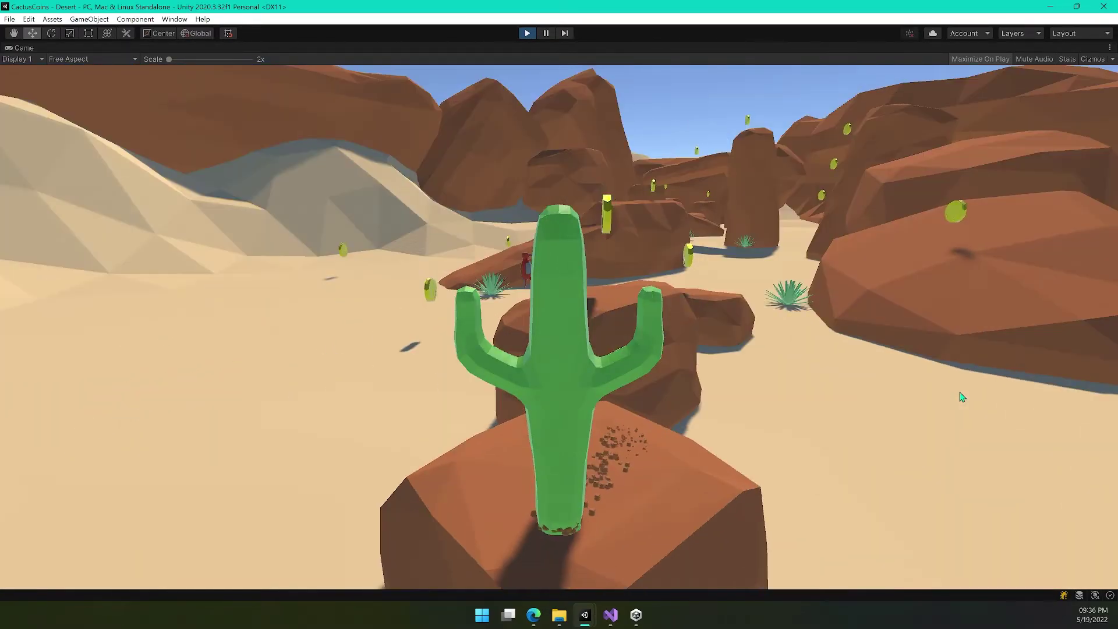
pyautogui.press('w')
pyautogui.press('w')
pyautogui.press('space')
pyautogui.press('d')
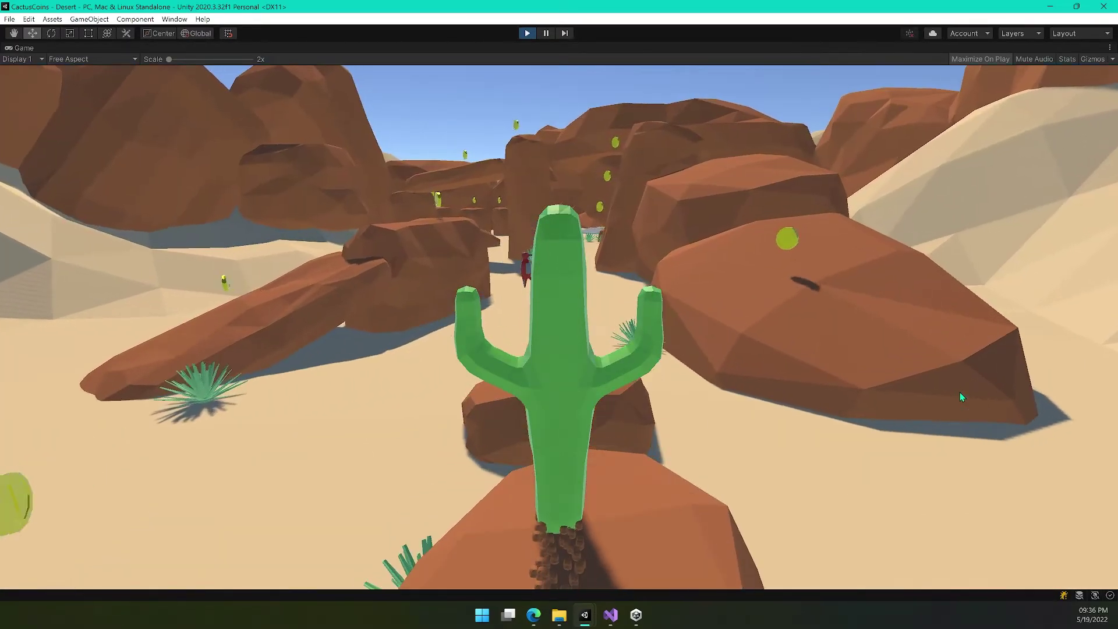
# Steer the cactus across the open sand toward the coins floating near the dune slopes.
pyautogui.press('a')
pyautogui.press('w')
pyautogui.press('a')
pyautogui.press('d')
pyautogui.press('a')
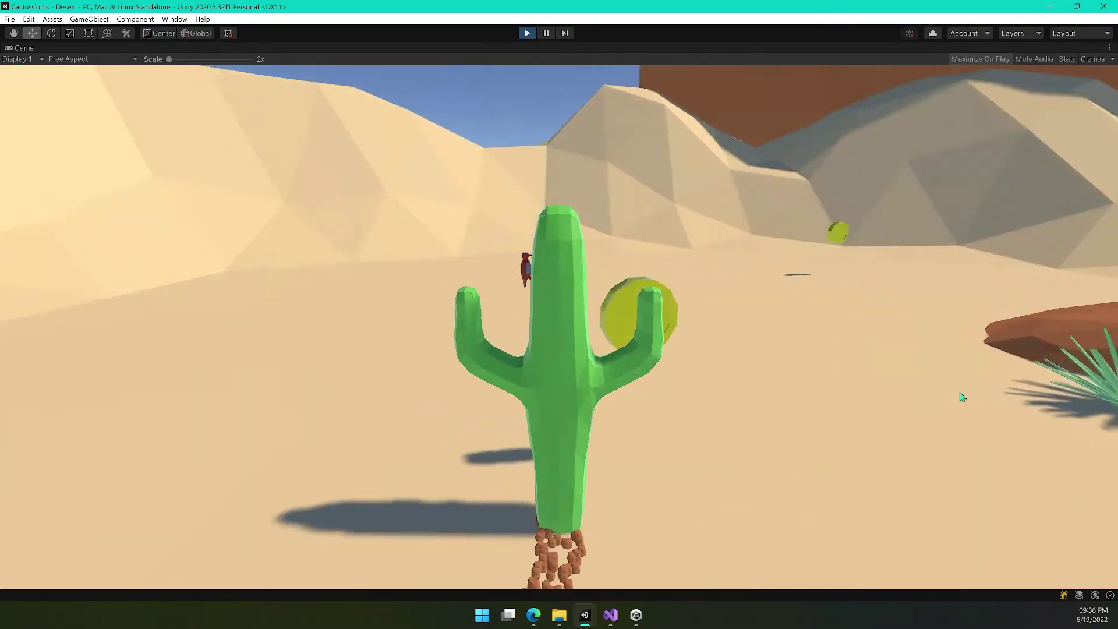
pyautogui.press('d')
pyautogui.press('w')
pyautogui.press('d')
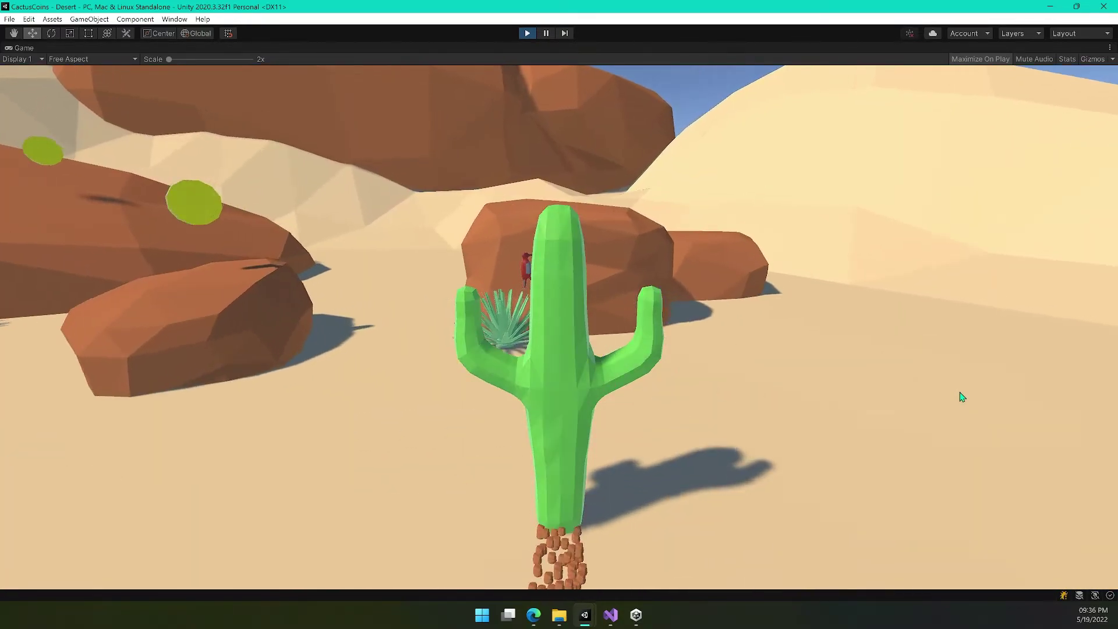
pyautogui.press('a')
pyautogui.press('a')
pyautogui.press('w')
pyautogui.press('a')
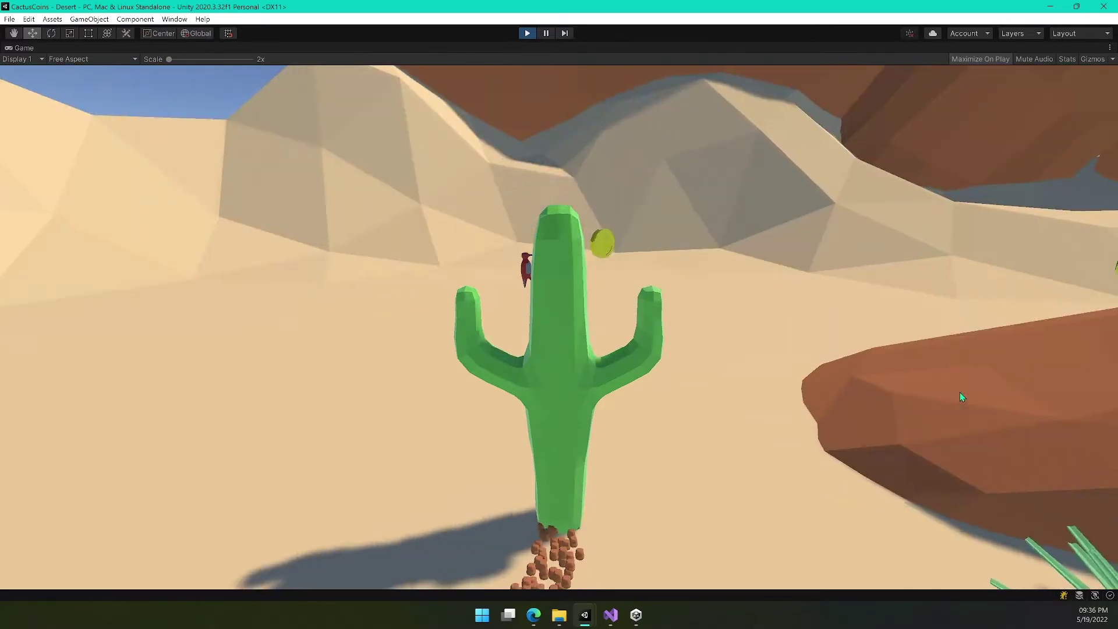
pyautogui.press('d')
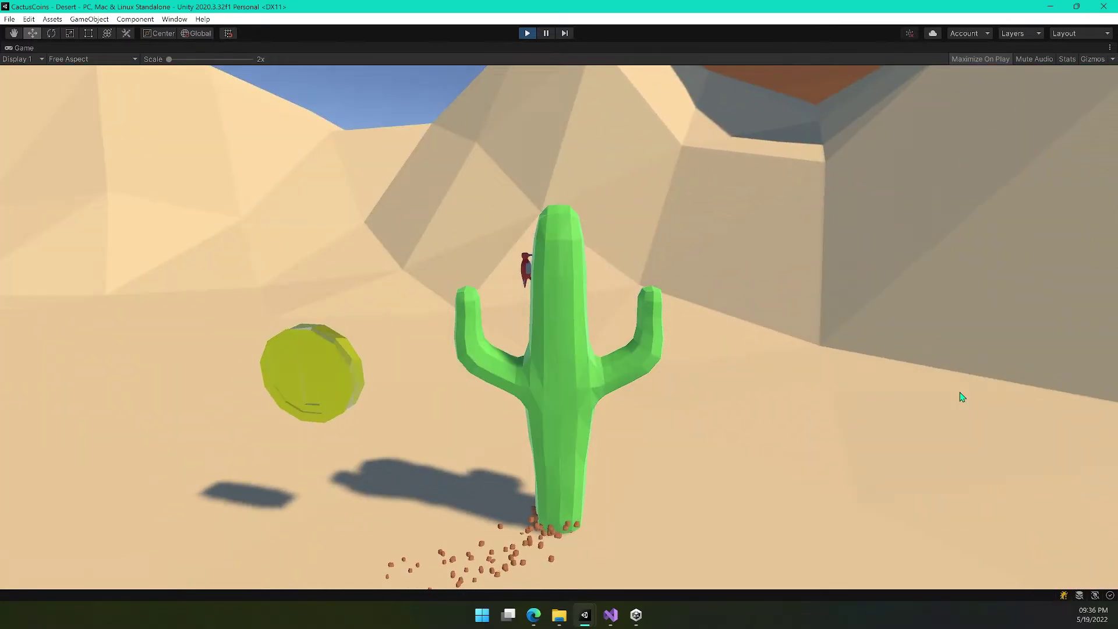
# Circle the cactus past the sand coins to the small boulder and collect the coin floating above it.
pyautogui.press('d')
pyautogui.press('d')
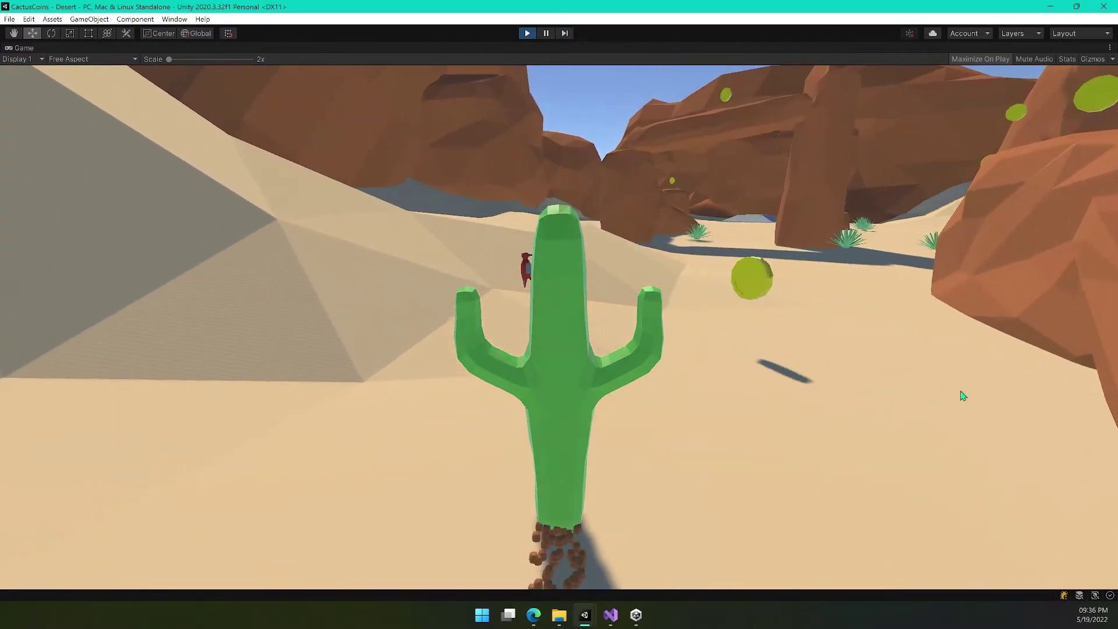
pyautogui.press('d')
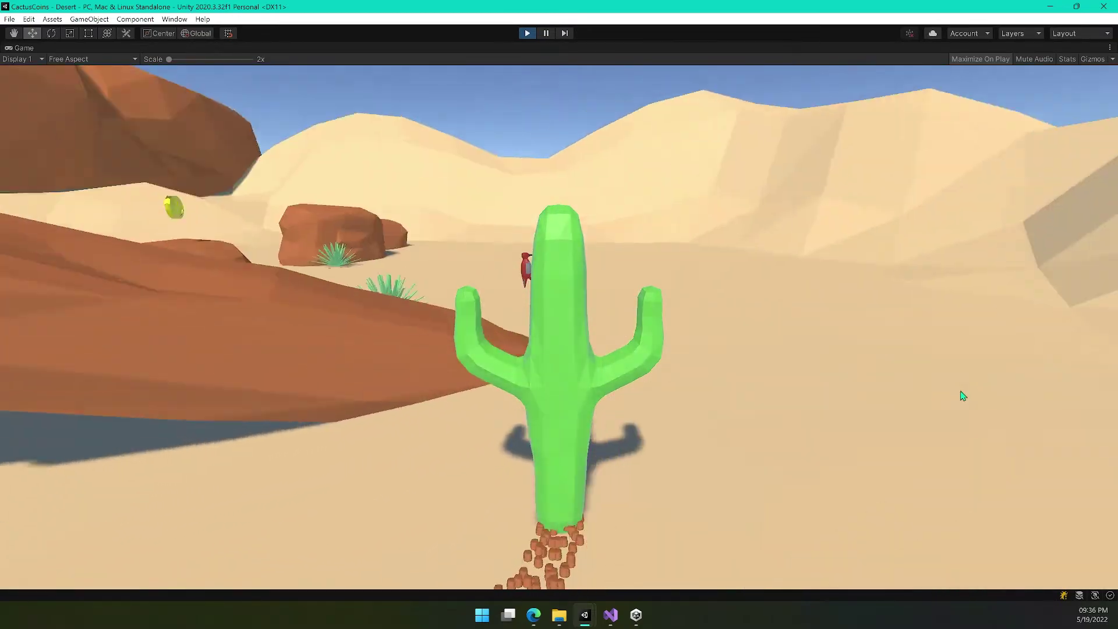
pyautogui.press('d')
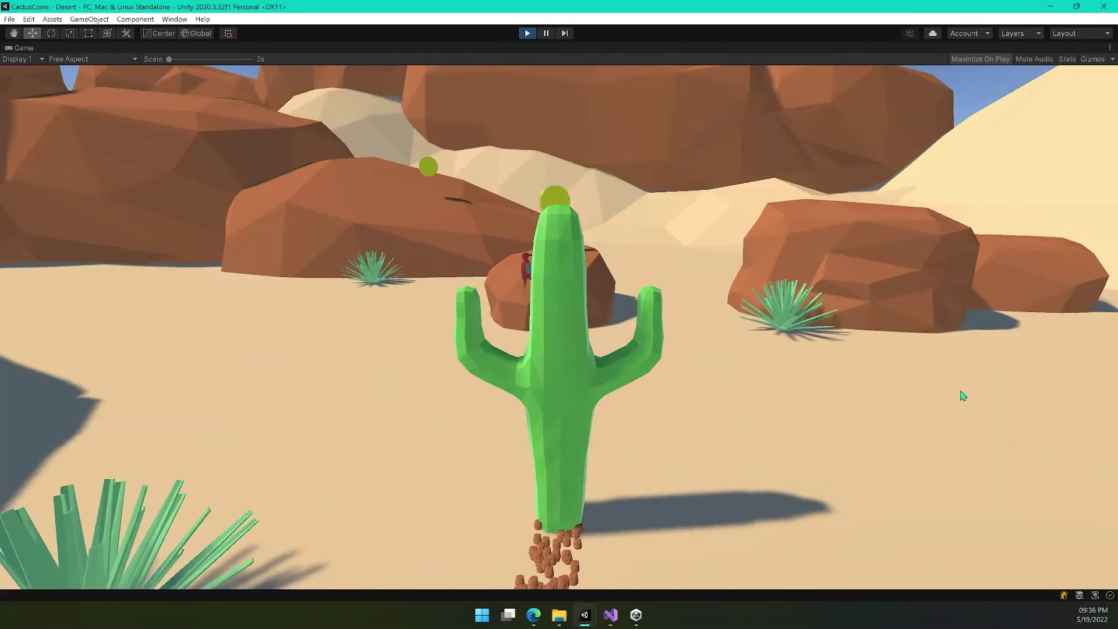
pyautogui.press('d')
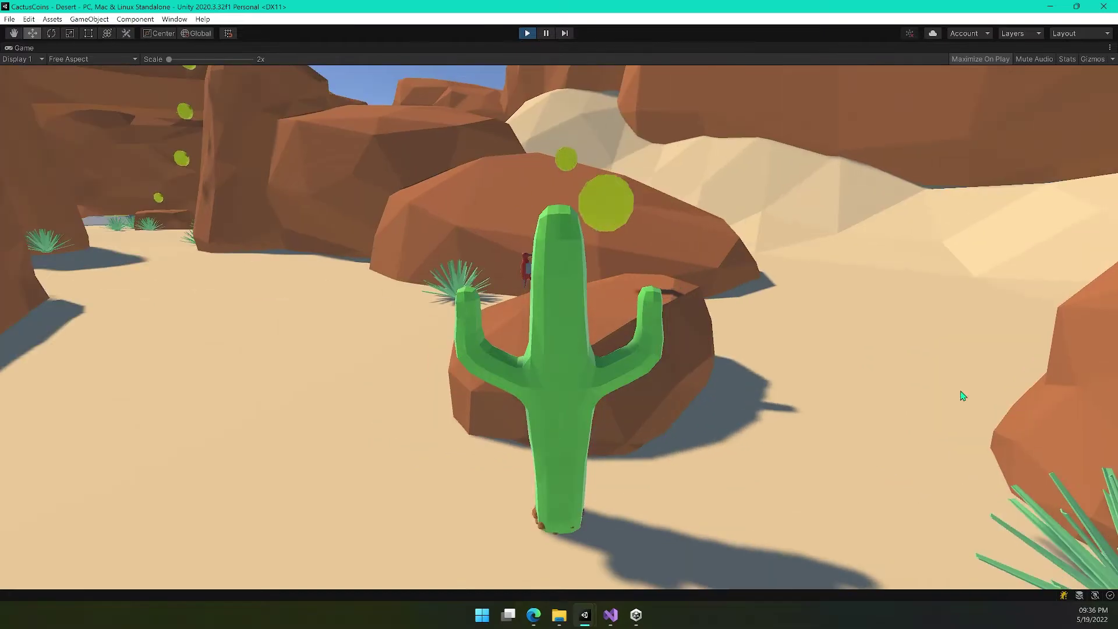
pyautogui.press('d')
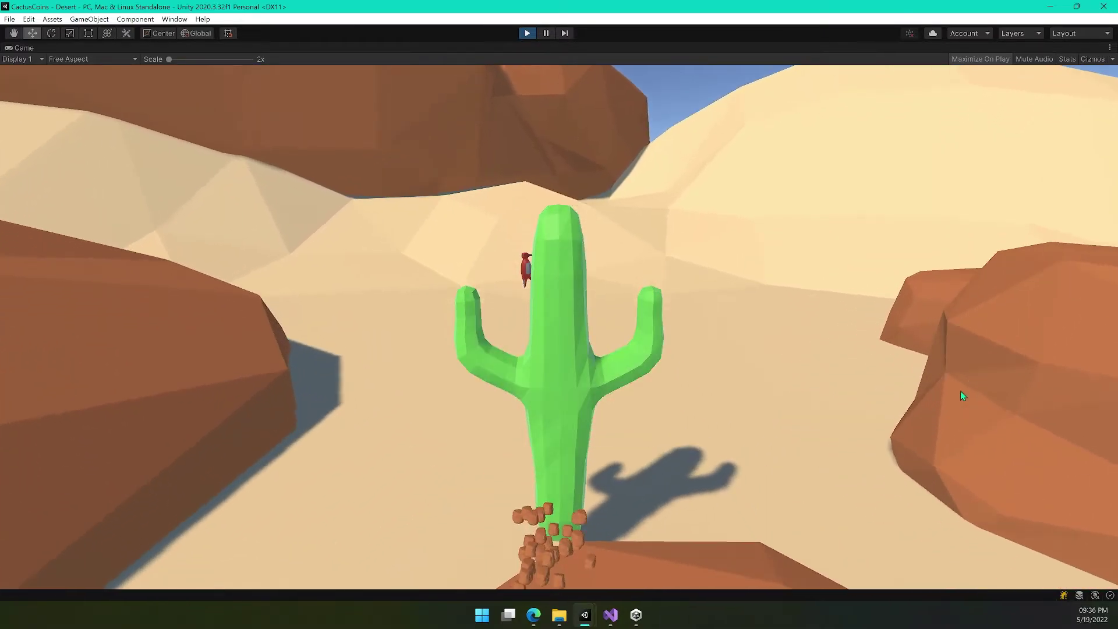
# Collect the coin on the large flat rock and climb the cactus onto the higher rock behind it.
pyautogui.press('d')
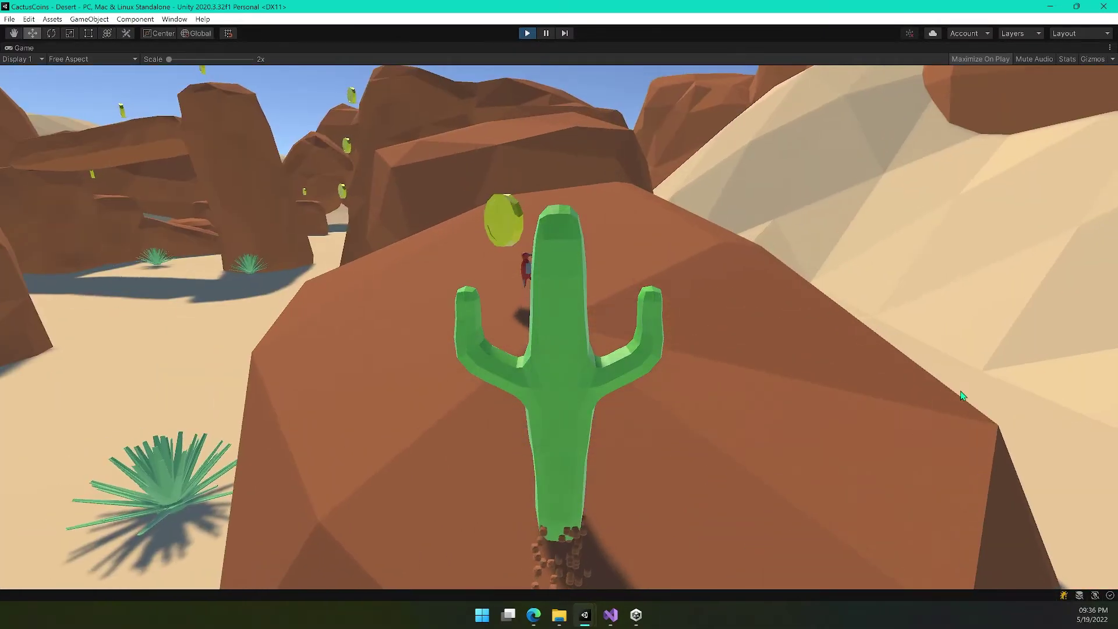
pyautogui.press('d')
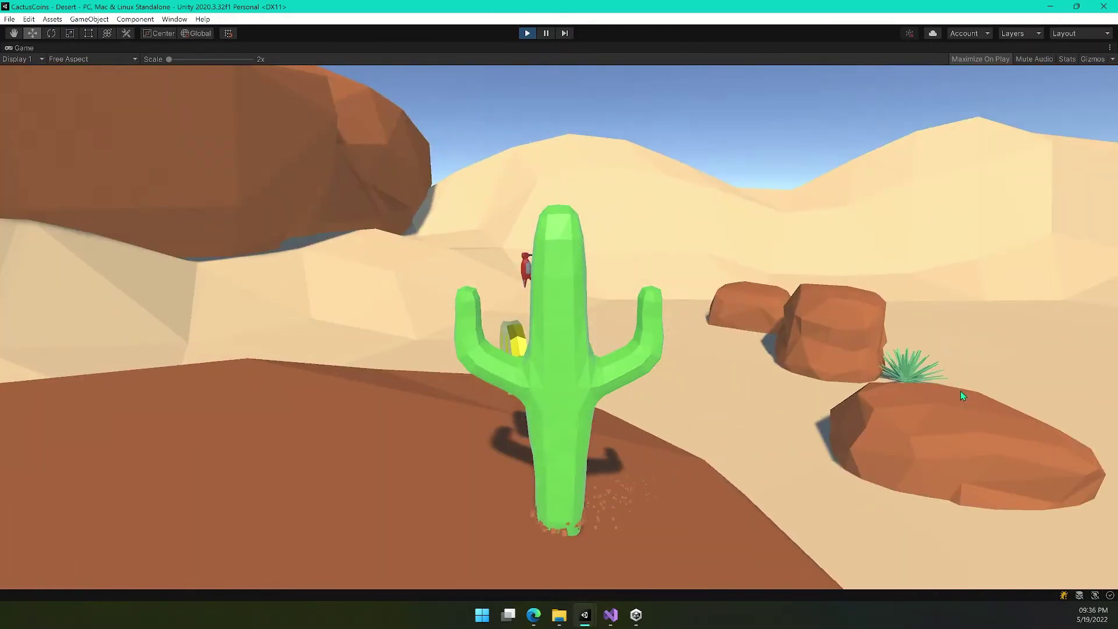
pyautogui.press('d')
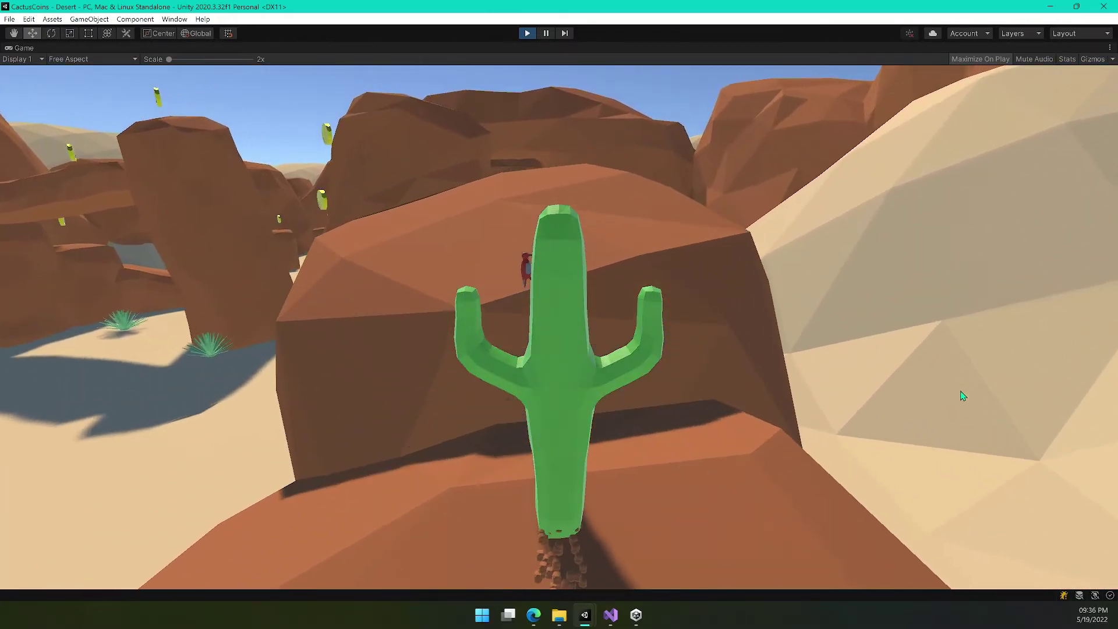
pyautogui.press('d')
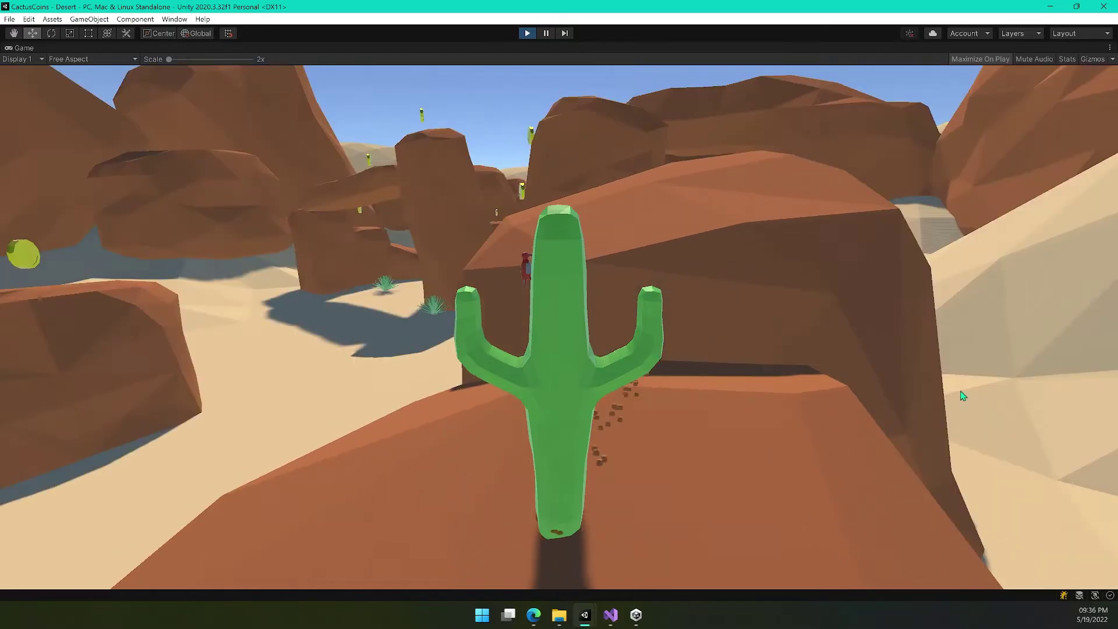
pyautogui.press('d')
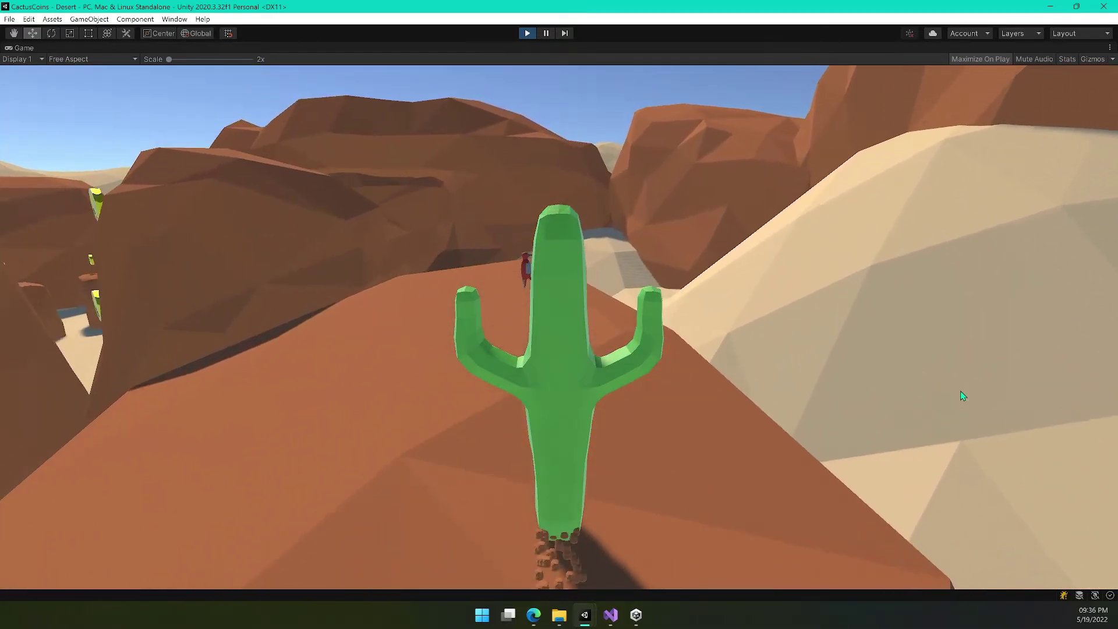
# Line the cactus up on the high rock with the taller boulder ahead and try a jump toward it.
pyautogui.press('a')
pyautogui.press('w')
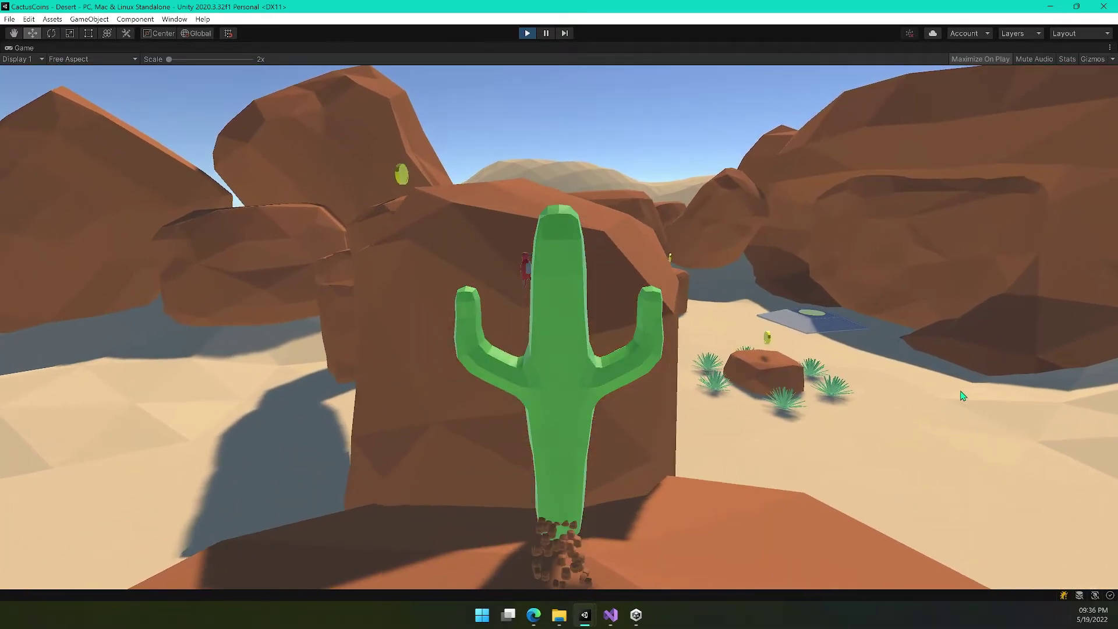
pyautogui.press('s')
pyautogui.press('w')
pyautogui.press('space')
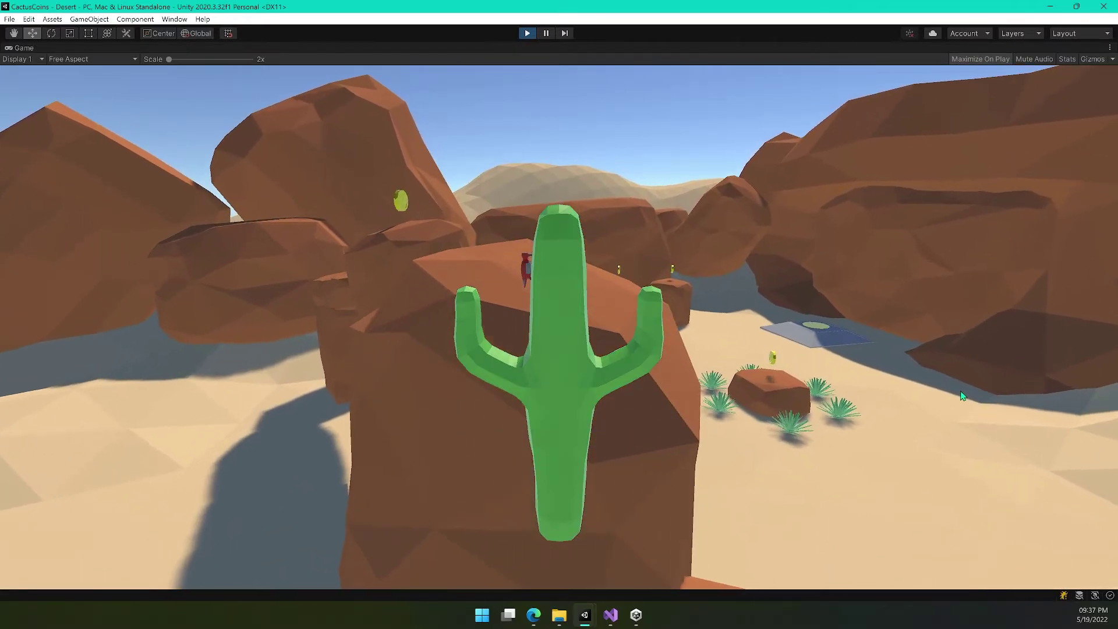
pyautogui.press('d')
pyautogui.press('w')
pyautogui.press('a')
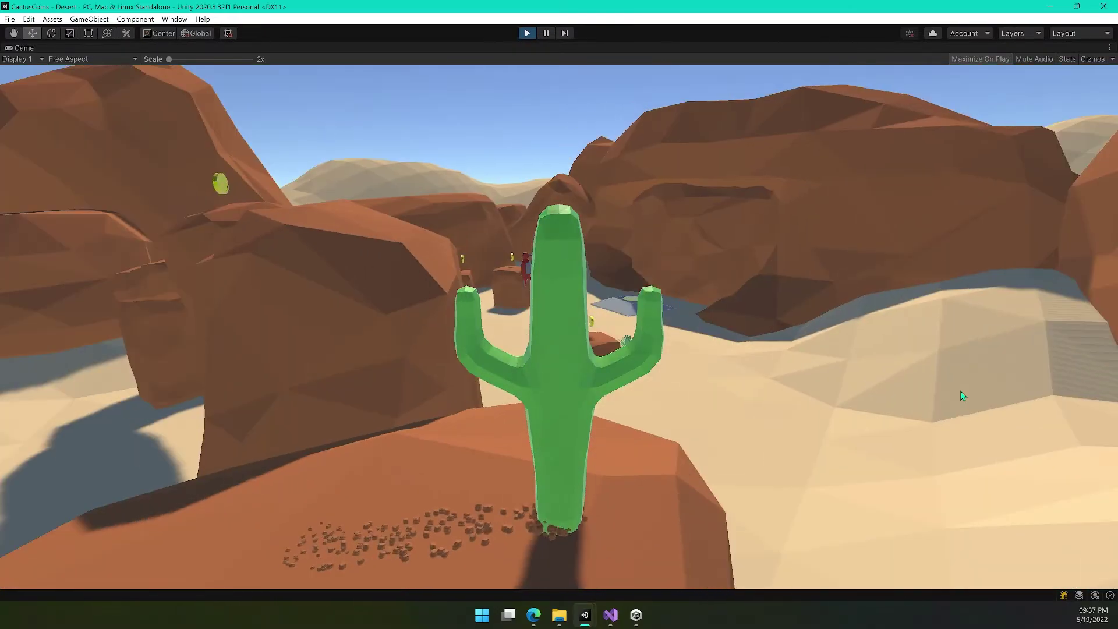
# Leap the cactus from the rock toward the tall boulder in front of the coin pillar.
pyautogui.press('w')
pyautogui.press('space')
pyautogui.press('d')
pyautogui.press('a')
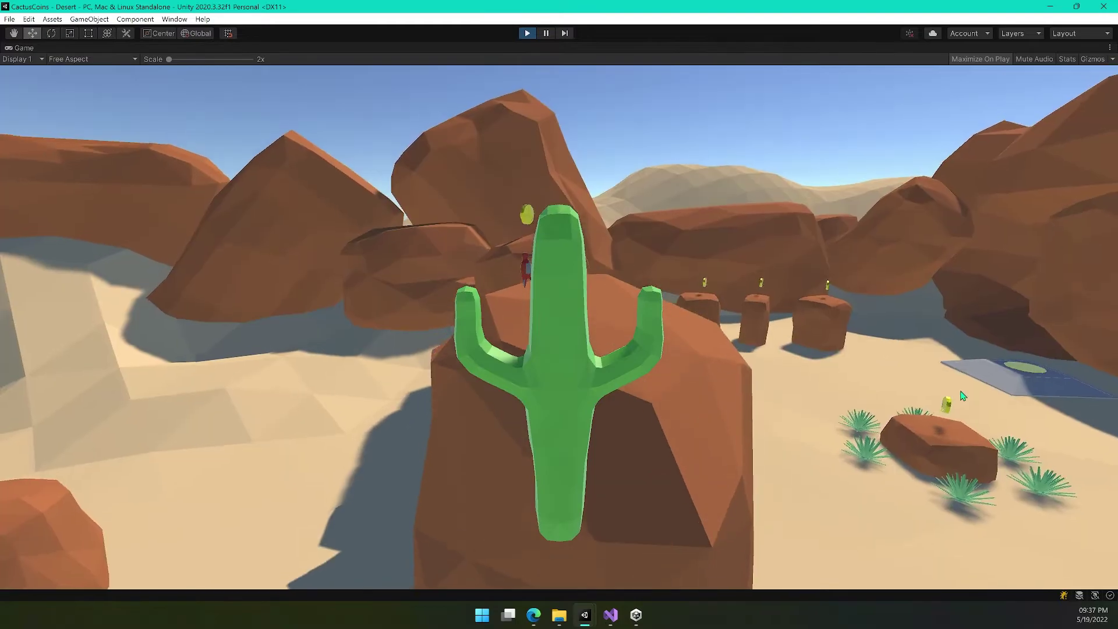
pyautogui.press('d')
pyautogui.press('a')
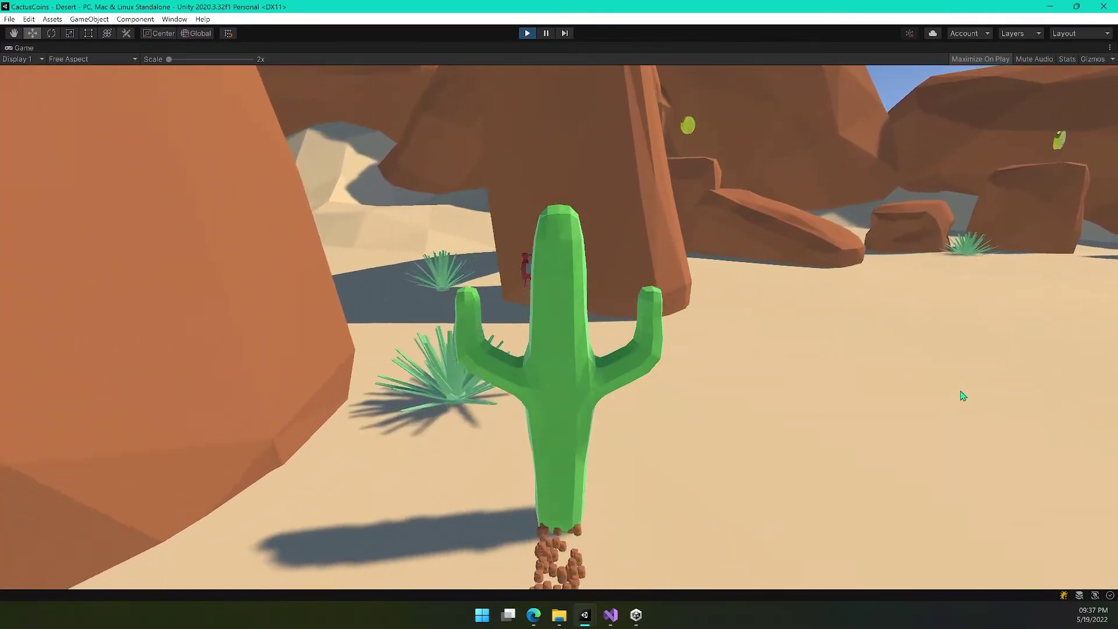
# Drive the cactus back around over the sand to the boulders and climb up onto them again.
pyautogui.press('a')
pyautogui.press('w')
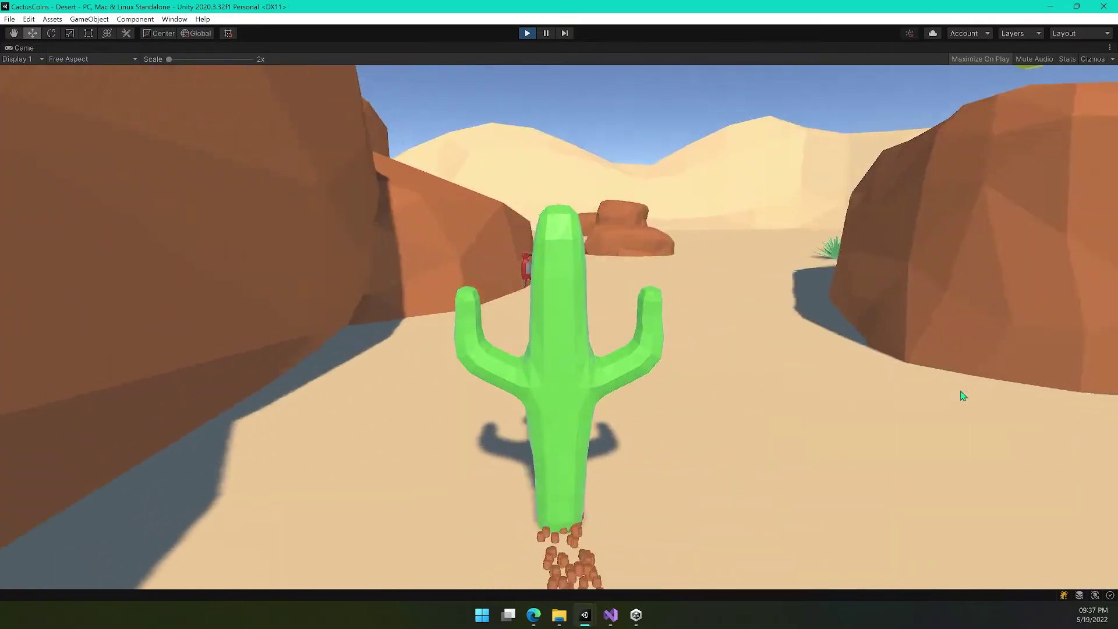
pyautogui.press('a')
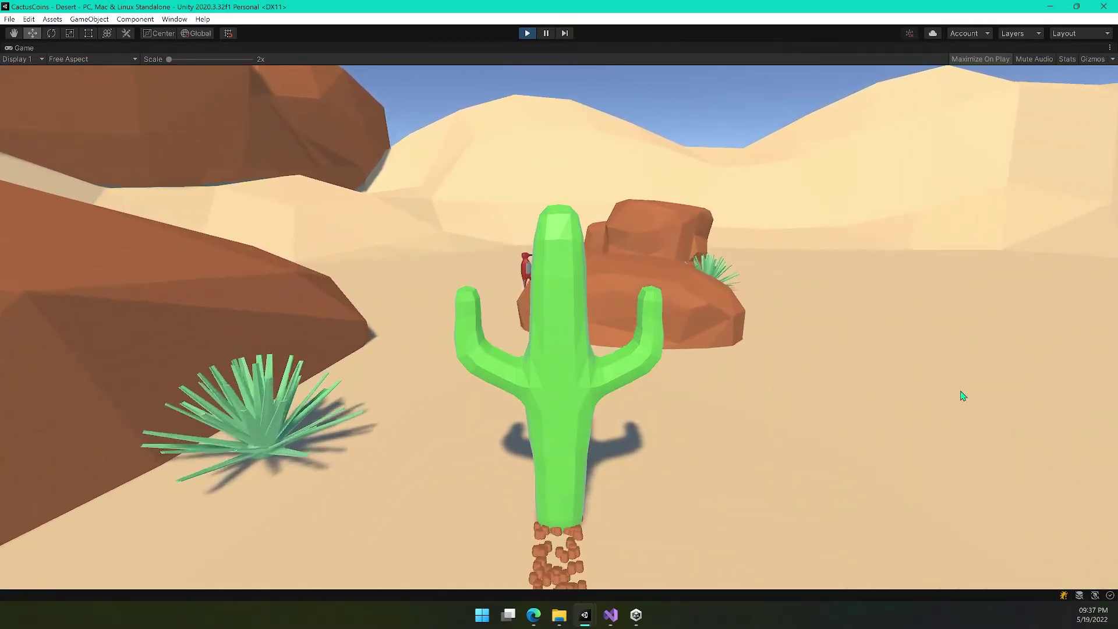
pyautogui.press('d')
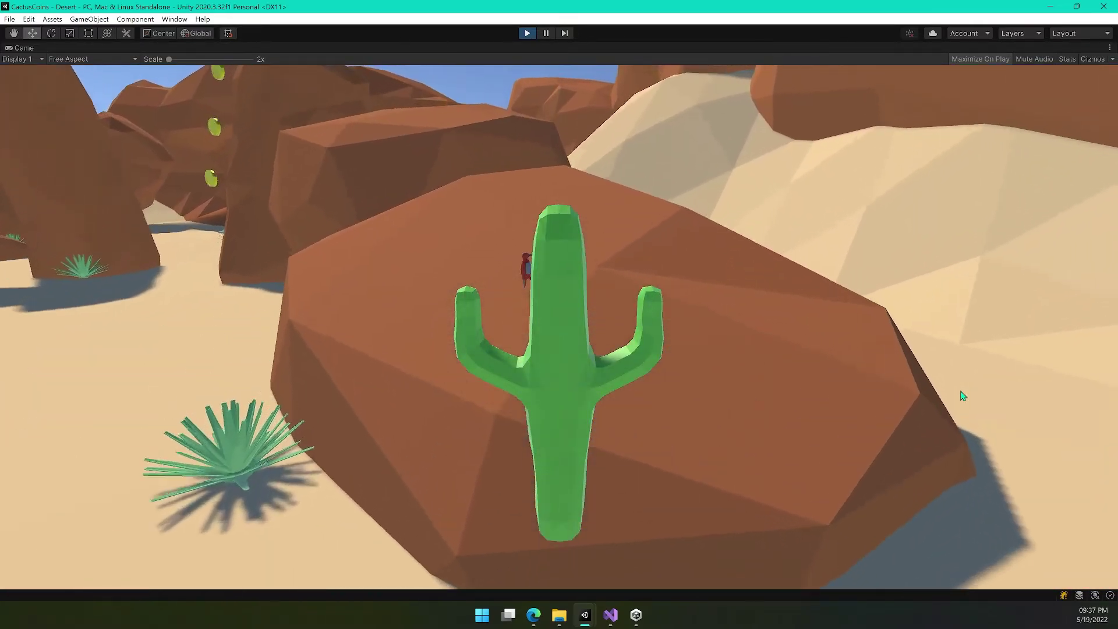
pyautogui.press('w')
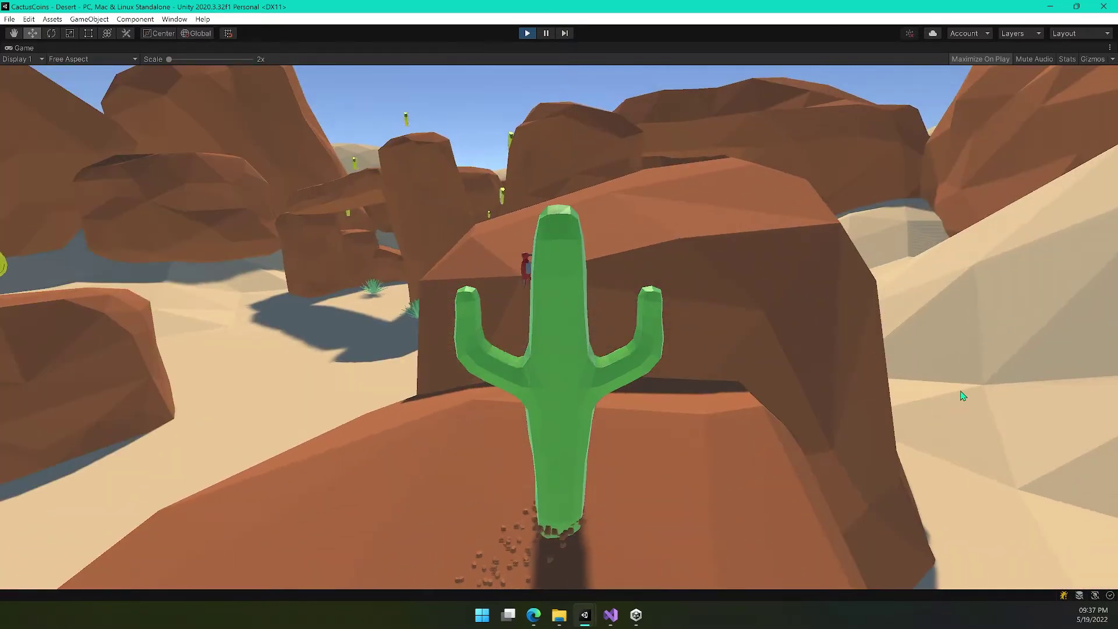
pyautogui.press('space')
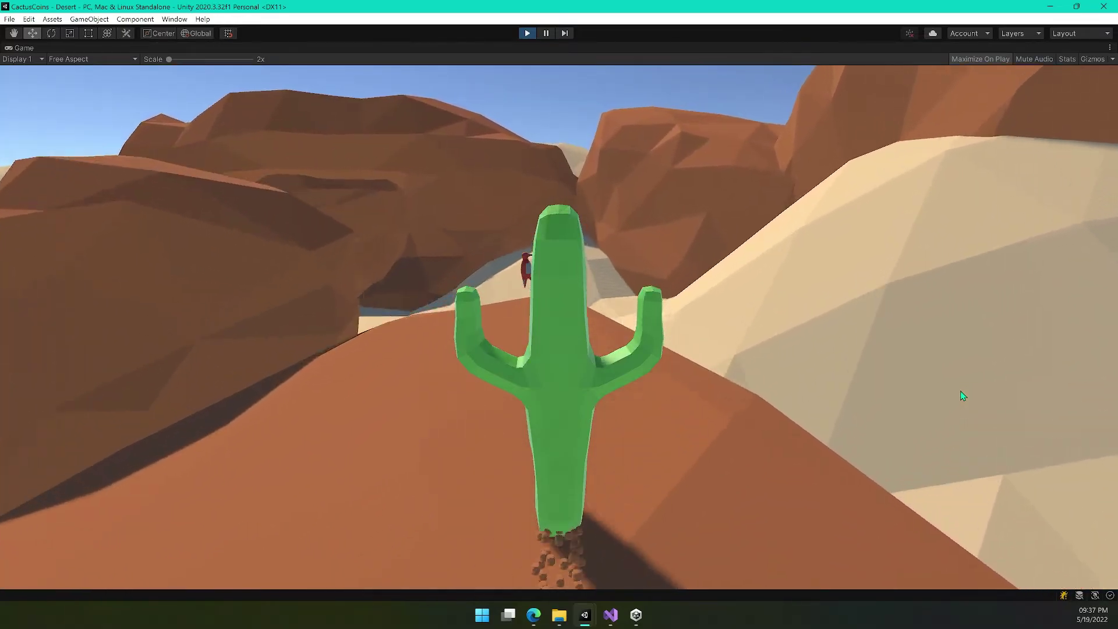
# Jump the cactus across to the top of the tall boulder and leap toward the coin on the rock pillar.
pyautogui.press('a')
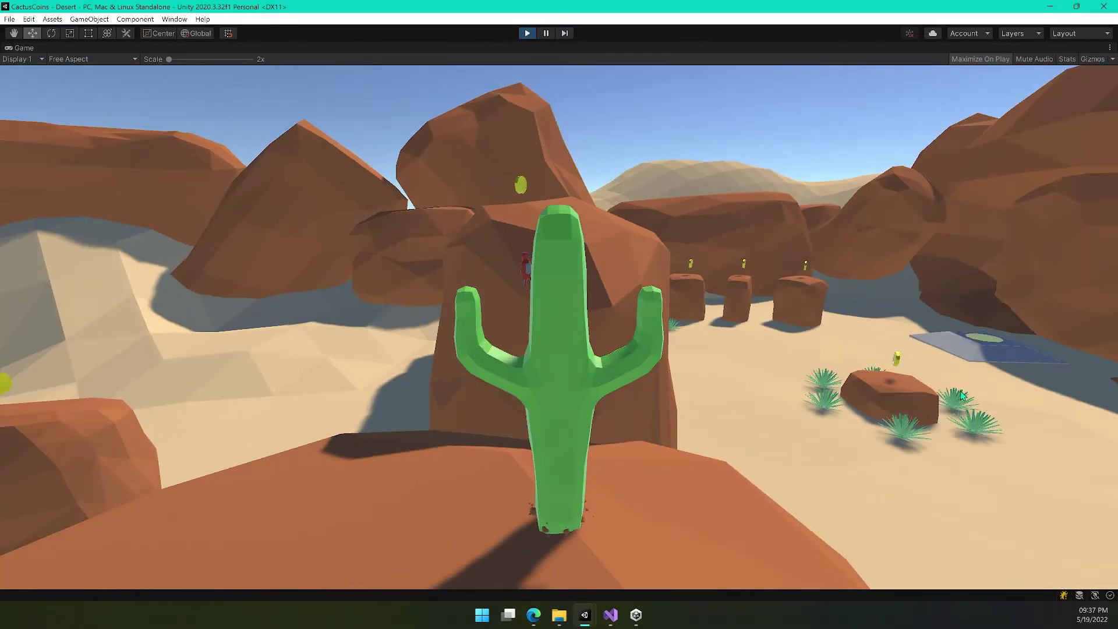
pyautogui.press('w')
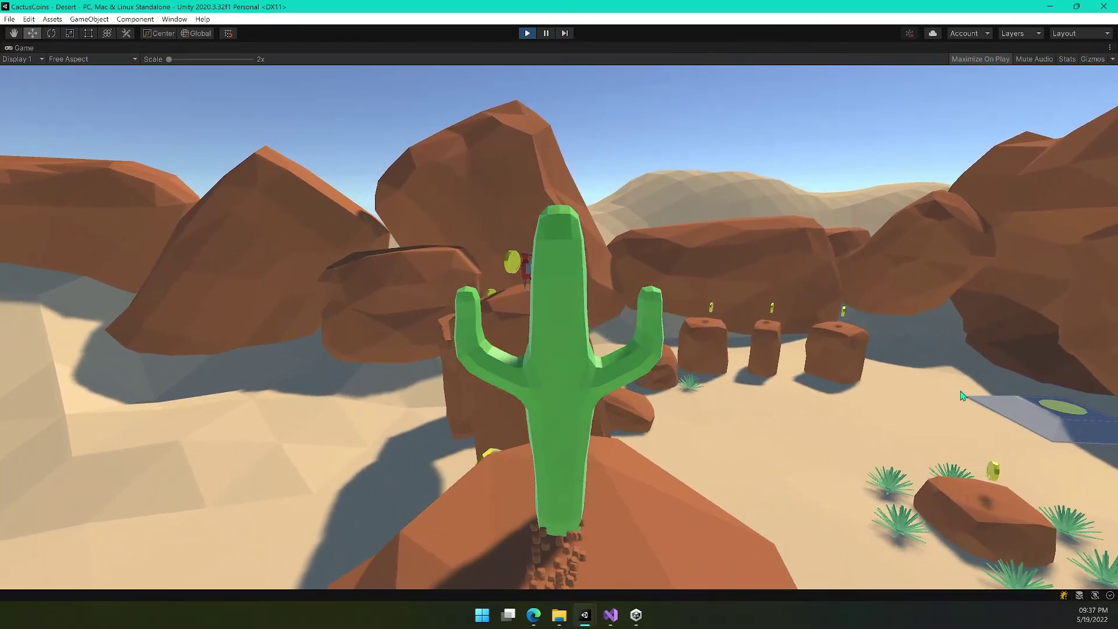
pyautogui.press('a')
pyautogui.press('d')
pyautogui.press('a')
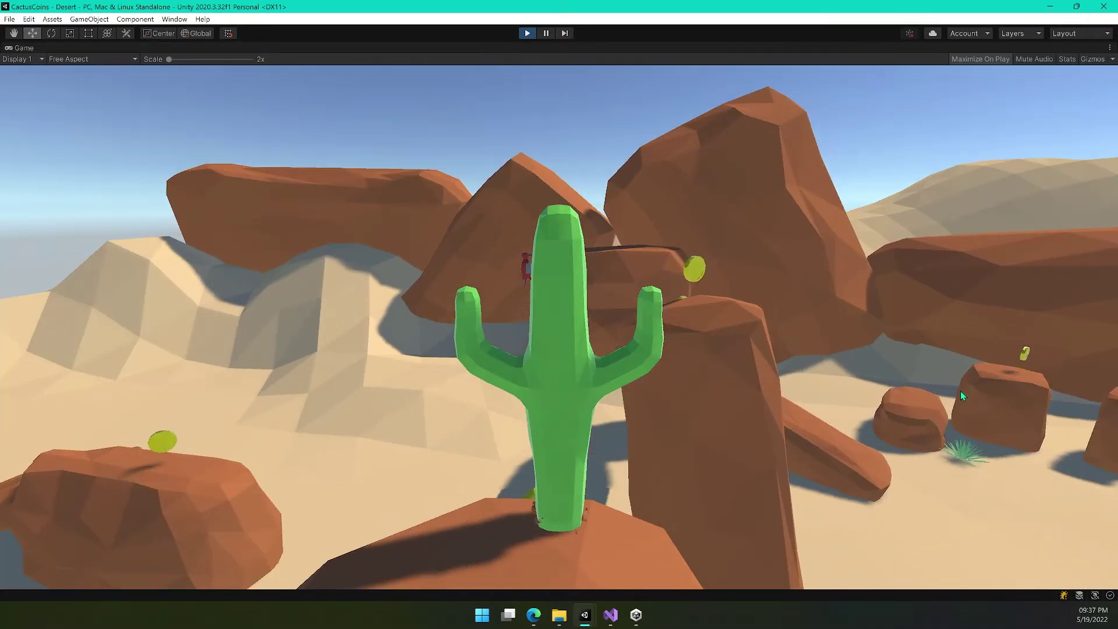
pyautogui.press('d')
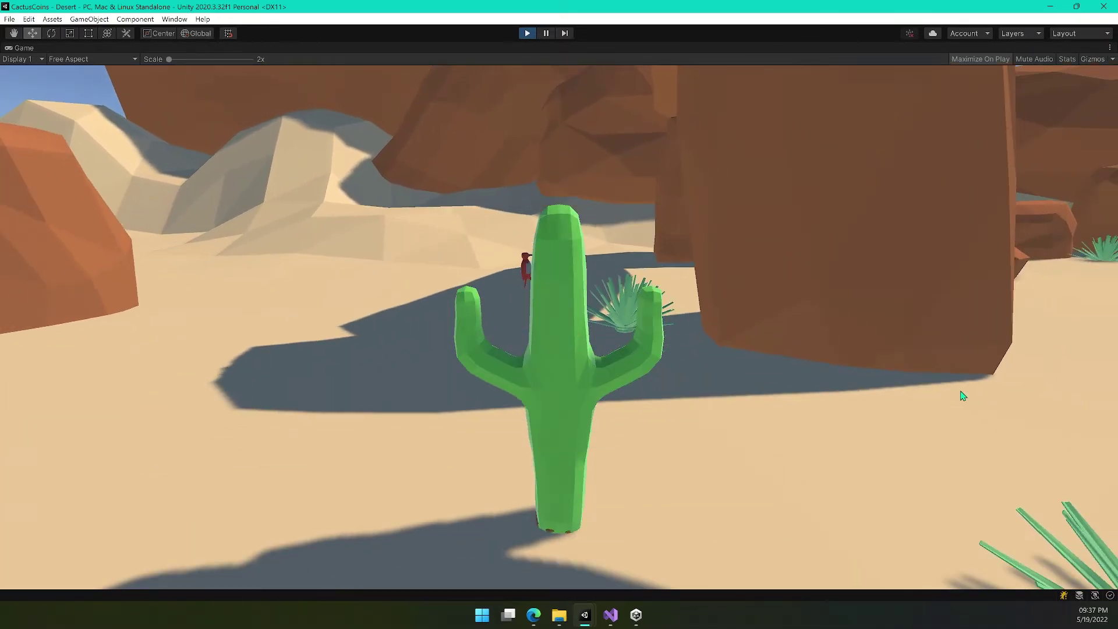
# Try jumping the cactus up the side of the tall rock from the sand.
pyautogui.press('w')
pyautogui.press('d')
pyautogui.press('space')
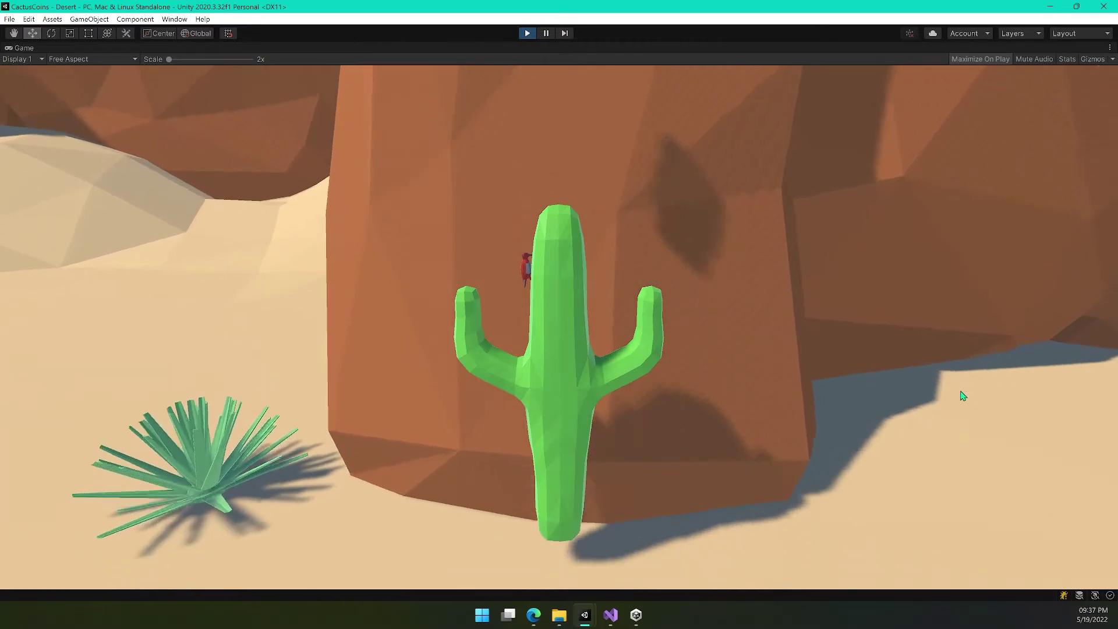
pyautogui.press('d')
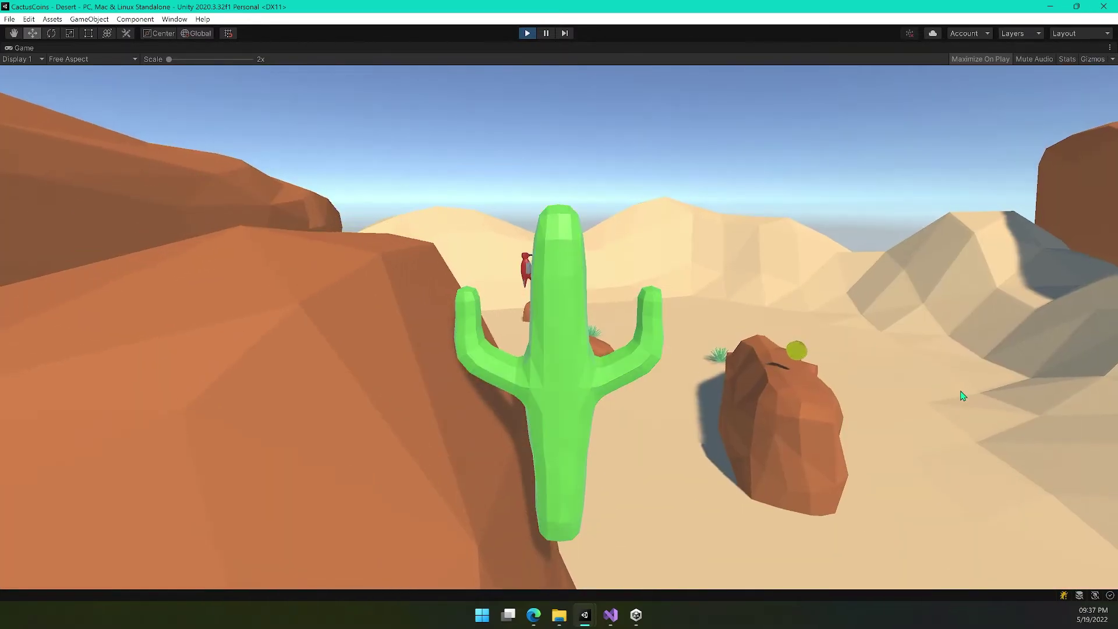
pyautogui.press('a')
pyautogui.press('s')
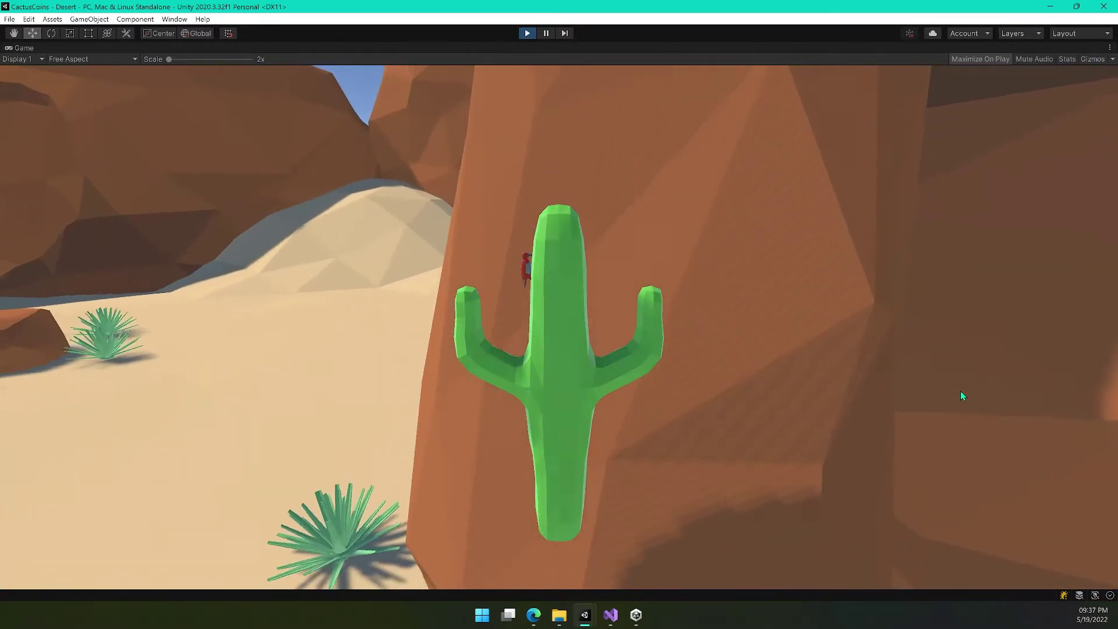
# Drive the cactus around to the long sloping rock, climb it and collect the coin above its far end.
pyautogui.press('d')
pyautogui.press('w')
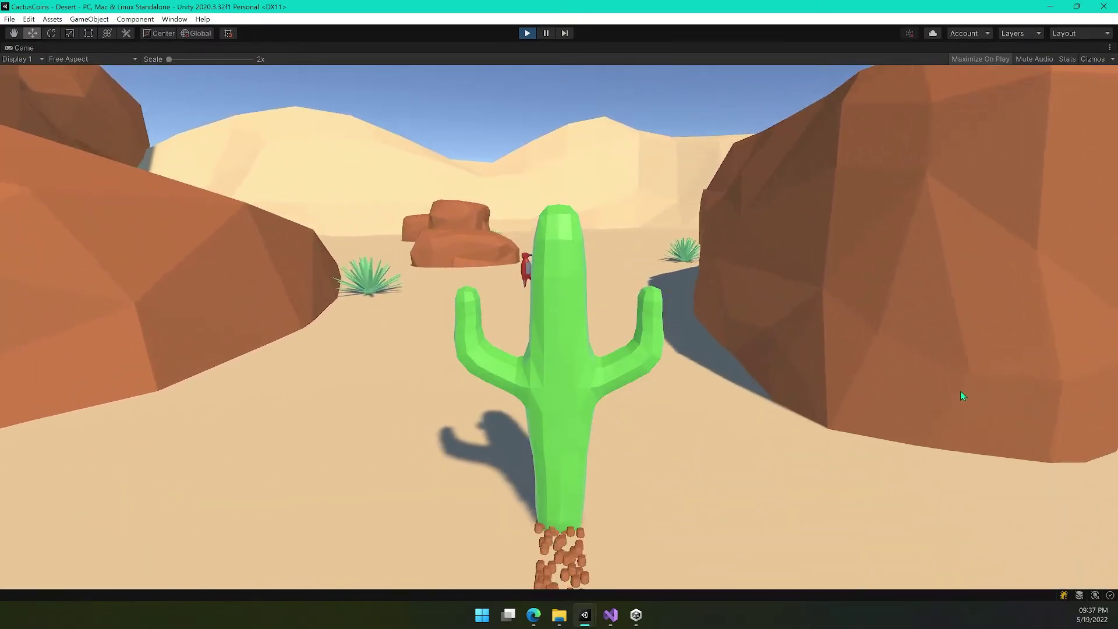
pyautogui.press('d')
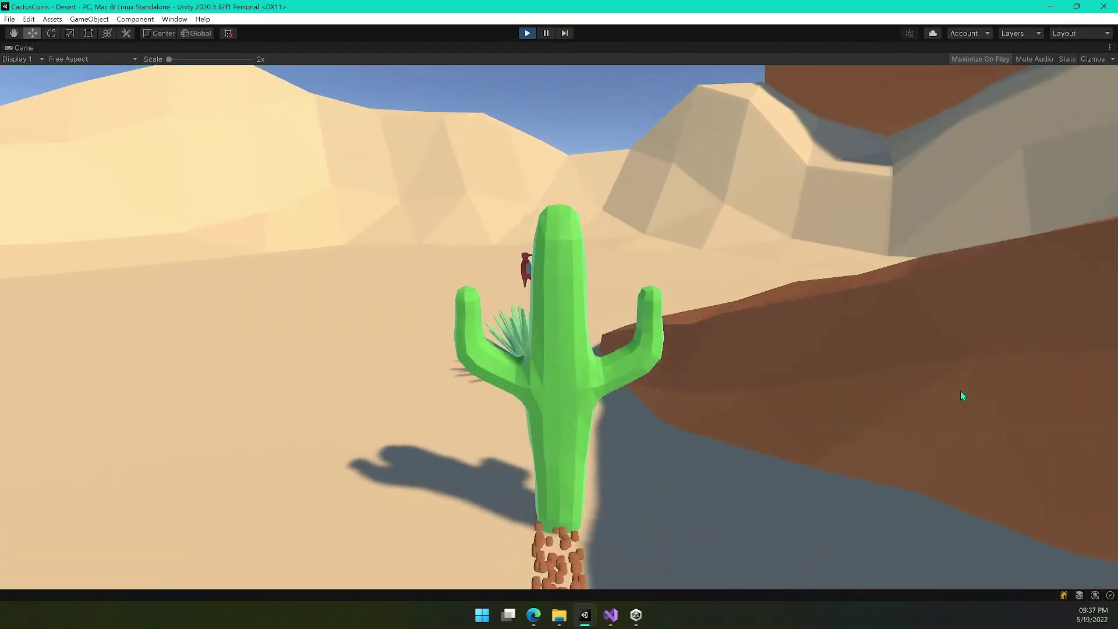
pyautogui.press('d')
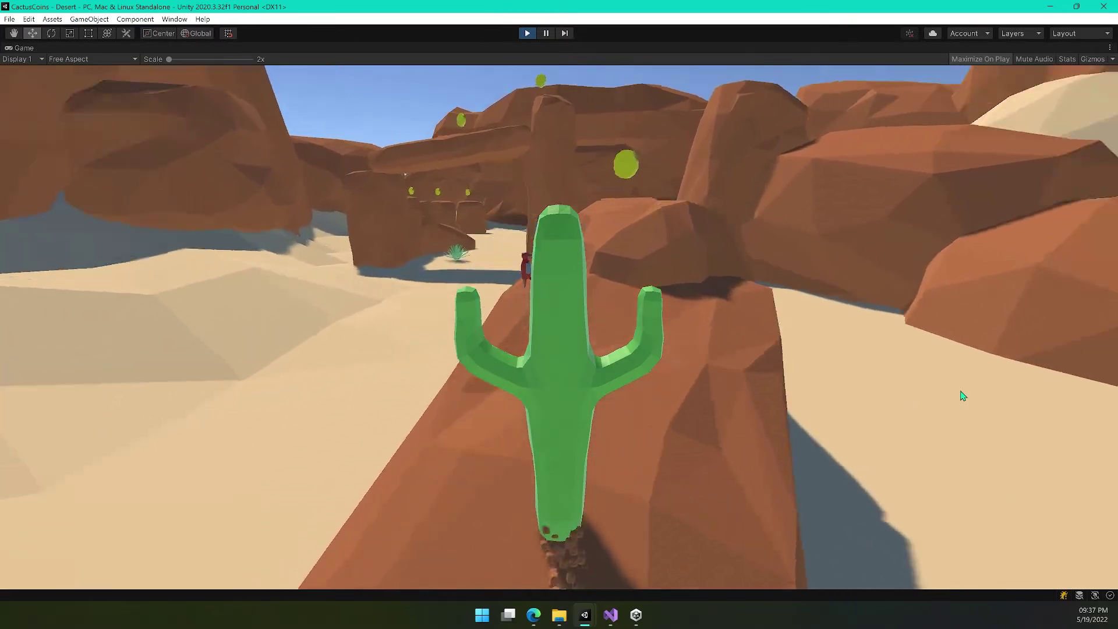
pyautogui.press('space')
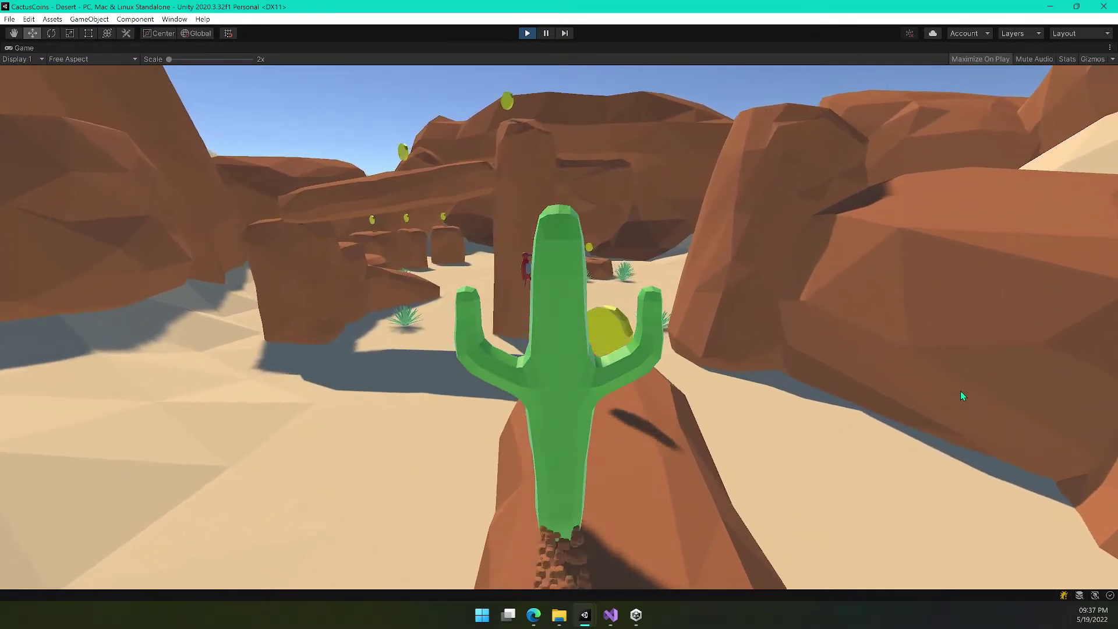
pyautogui.press('w')
pyautogui.press('d')
pyautogui.press('a')
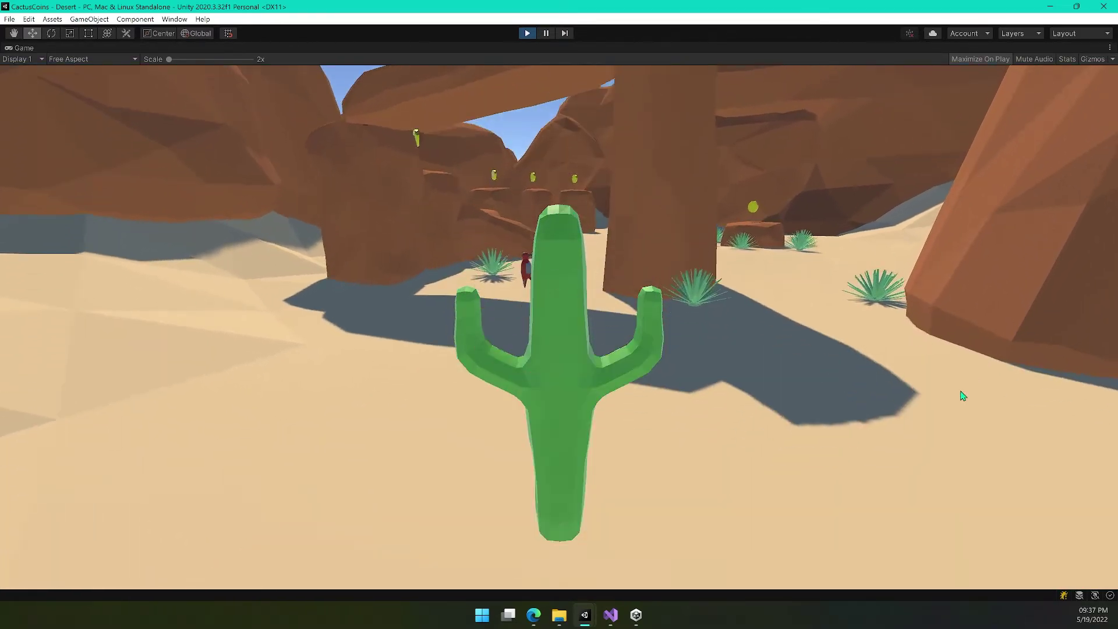
# Drive the cactus to the stepped rocks, collect the coin above them and jump toward the overhead rock beam.
pyautogui.press('w')
pyautogui.press('w')
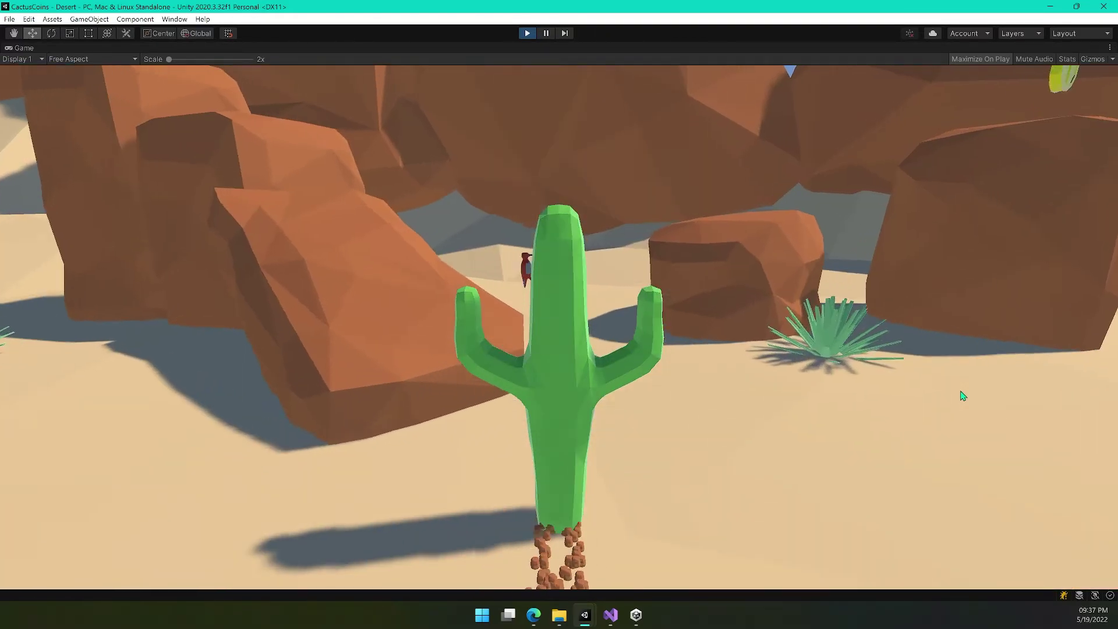
pyautogui.press('d')
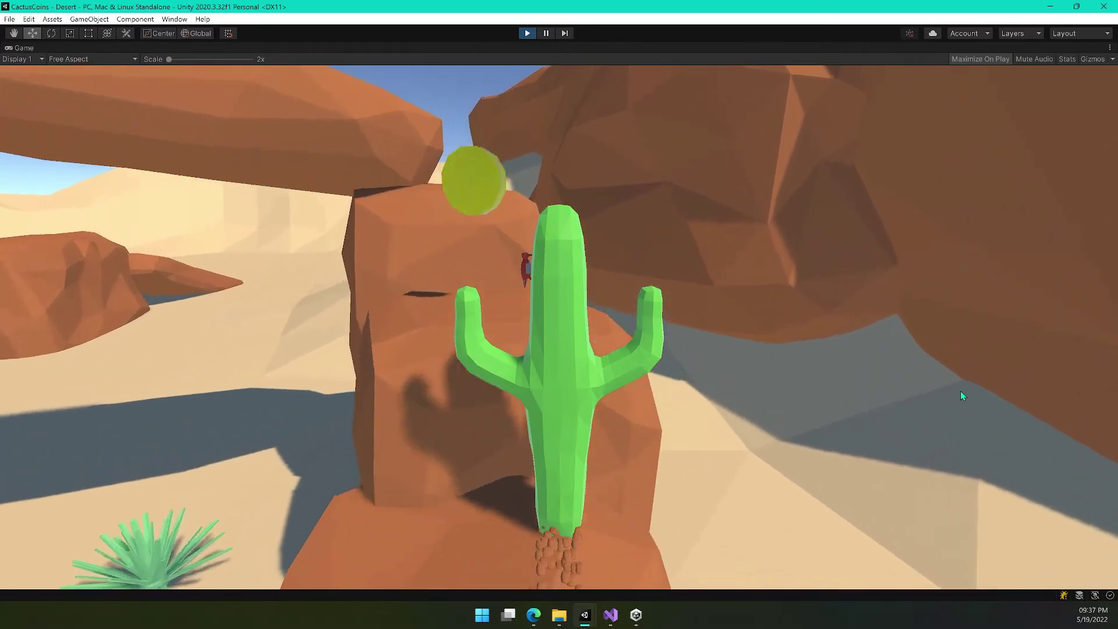
pyautogui.press('d')
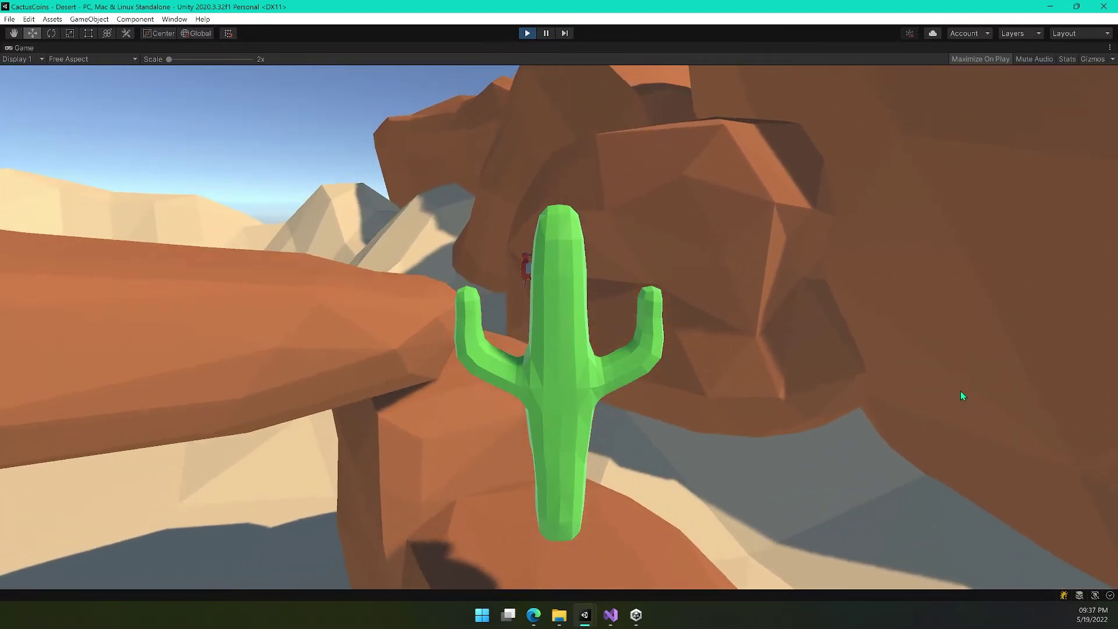
pyautogui.press('w')
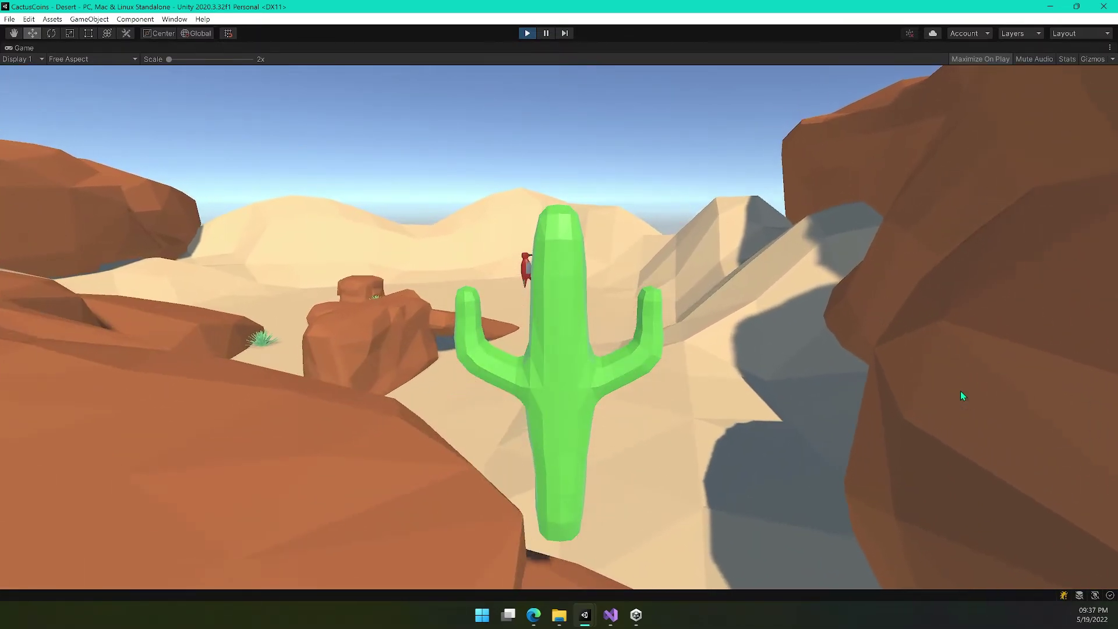
pyautogui.press('a')
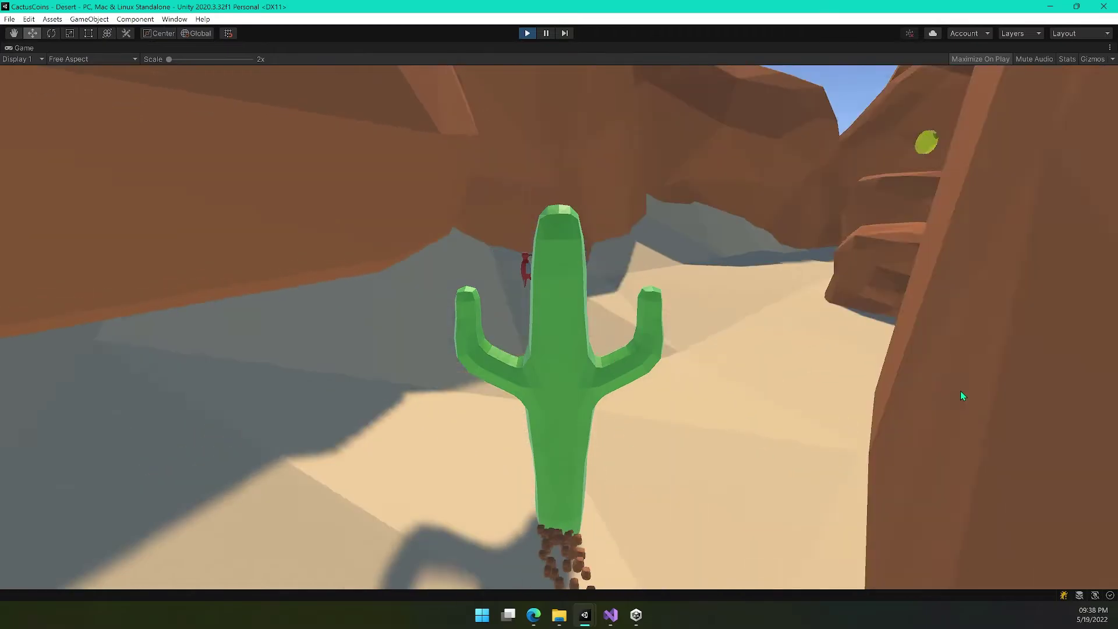
# Steer the cactus back to the stepped rocks and jump up them again beside the rock beam.
pyautogui.press('d')
pyautogui.press('a')
pyautogui.press('d')
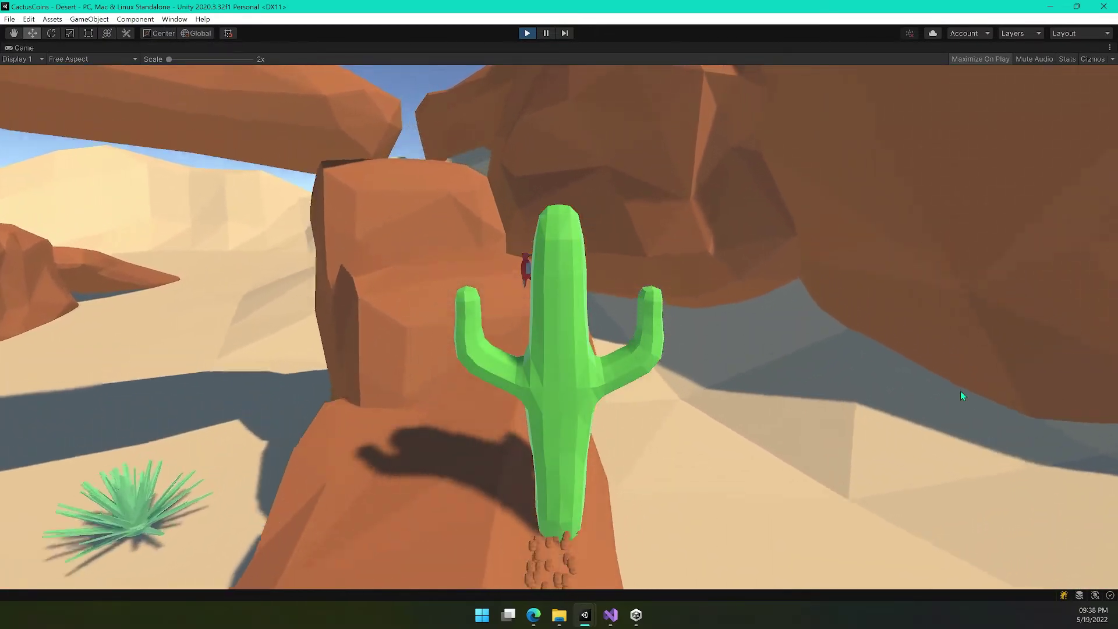
pyautogui.press('space')
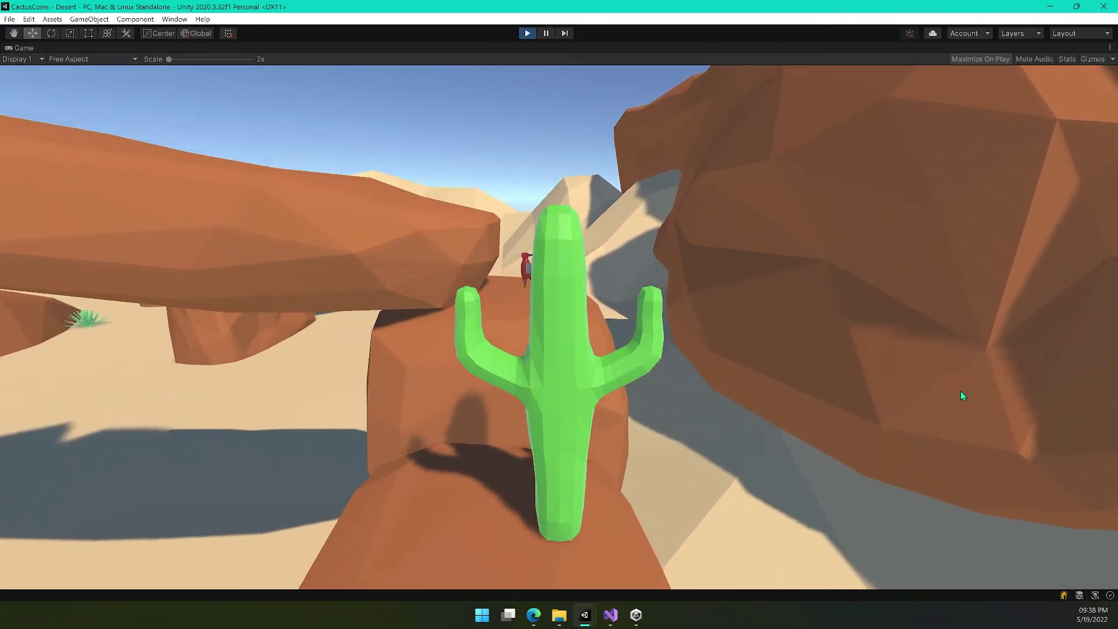
pyautogui.press('a')
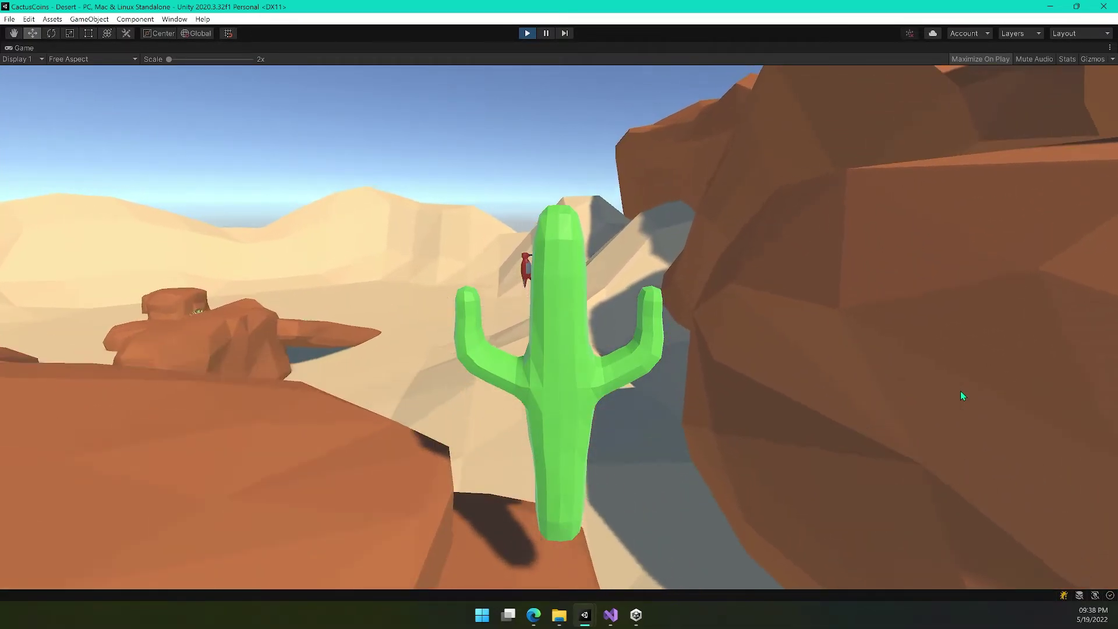
pyautogui.press('space')
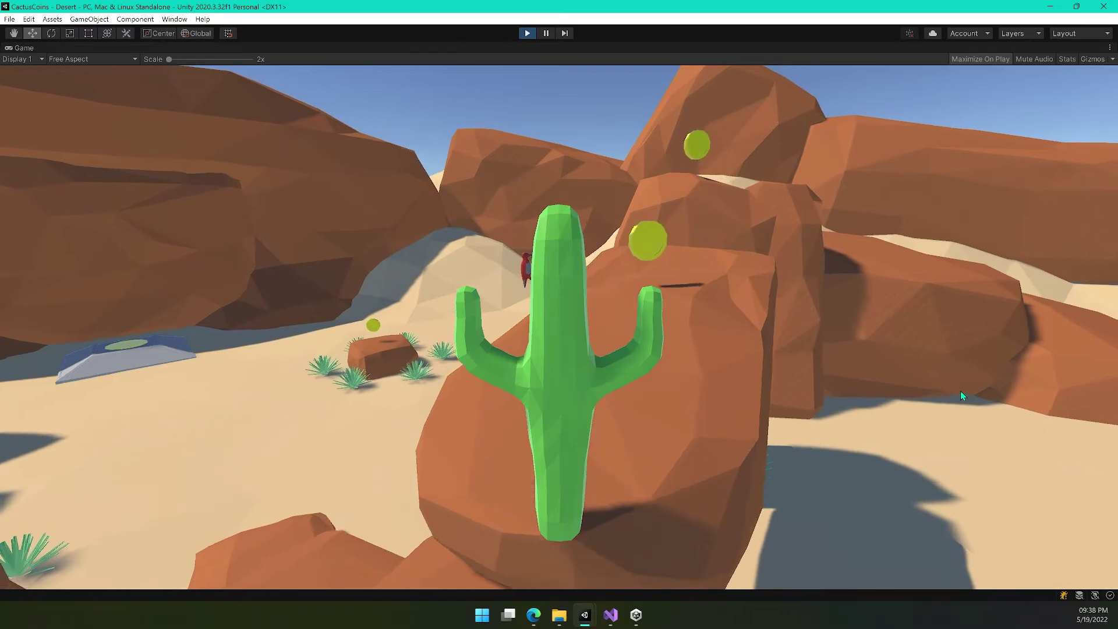
# Hop the cactus across the sunlit boulders and collect the two coins floating above them.
pyautogui.press('d')
pyautogui.press('a')
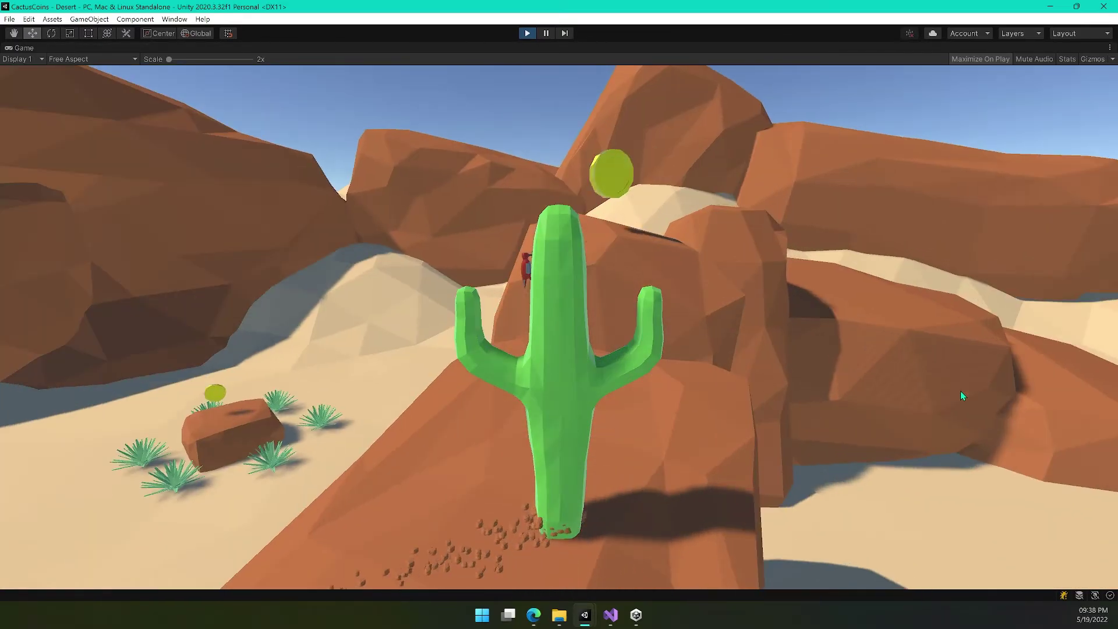
pyautogui.press('w')
pyautogui.press('d')
pyautogui.press('a')
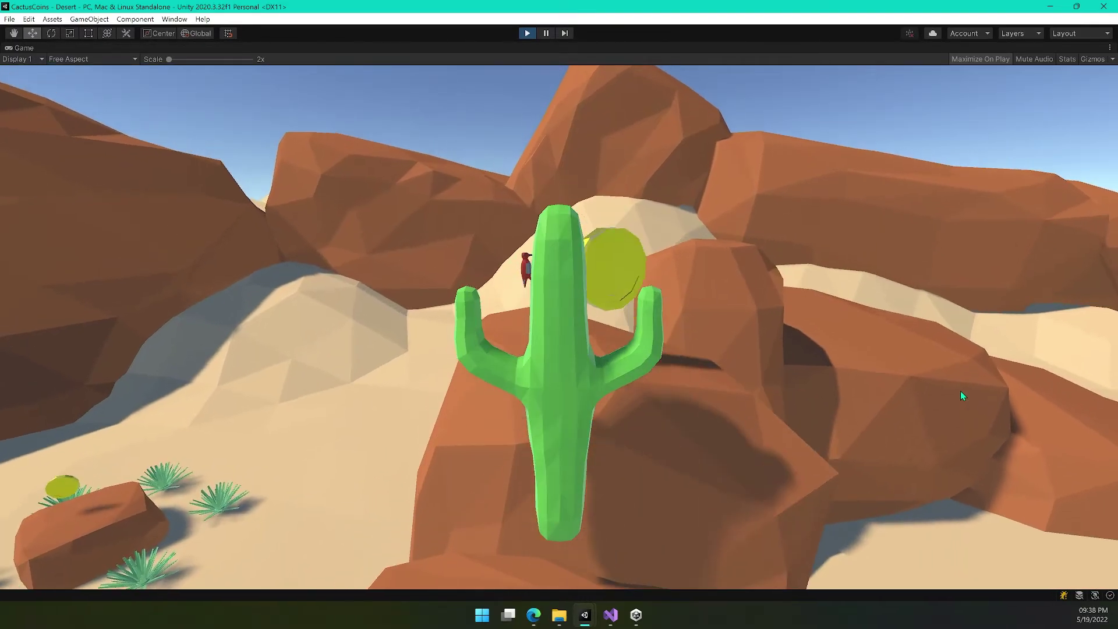
pyautogui.press('w')
pyautogui.press('a')
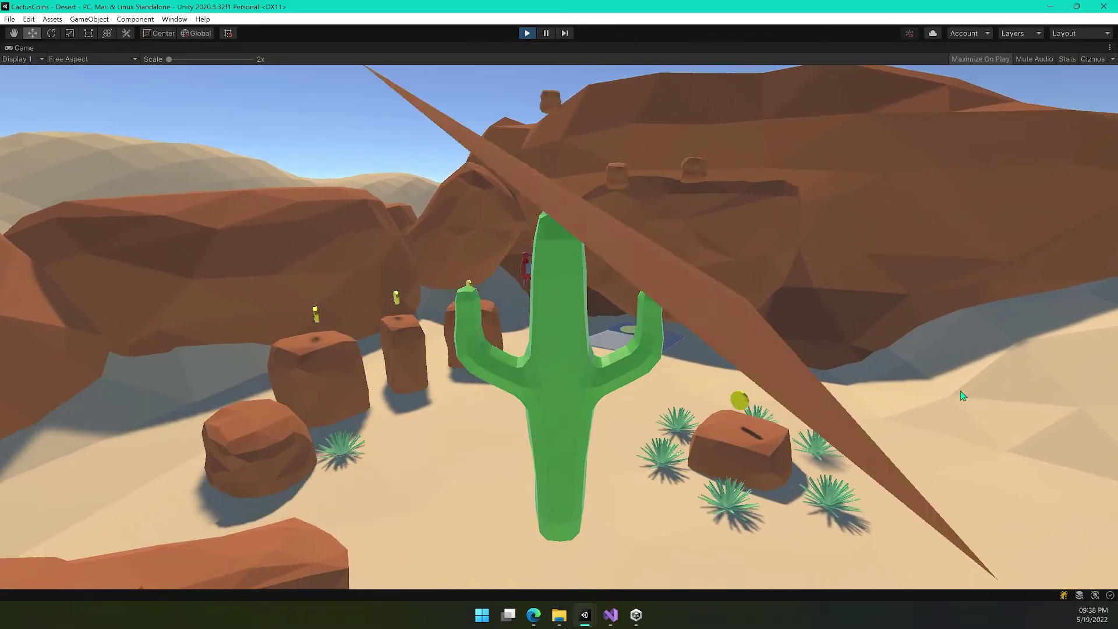
# Drive the cactus from the rock beam to the row of pillar rocks and climb the low boulder at its start.
pyautogui.press('a')
pyautogui.press('w')
pyautogui.press('d')
pyautogui.press('a')
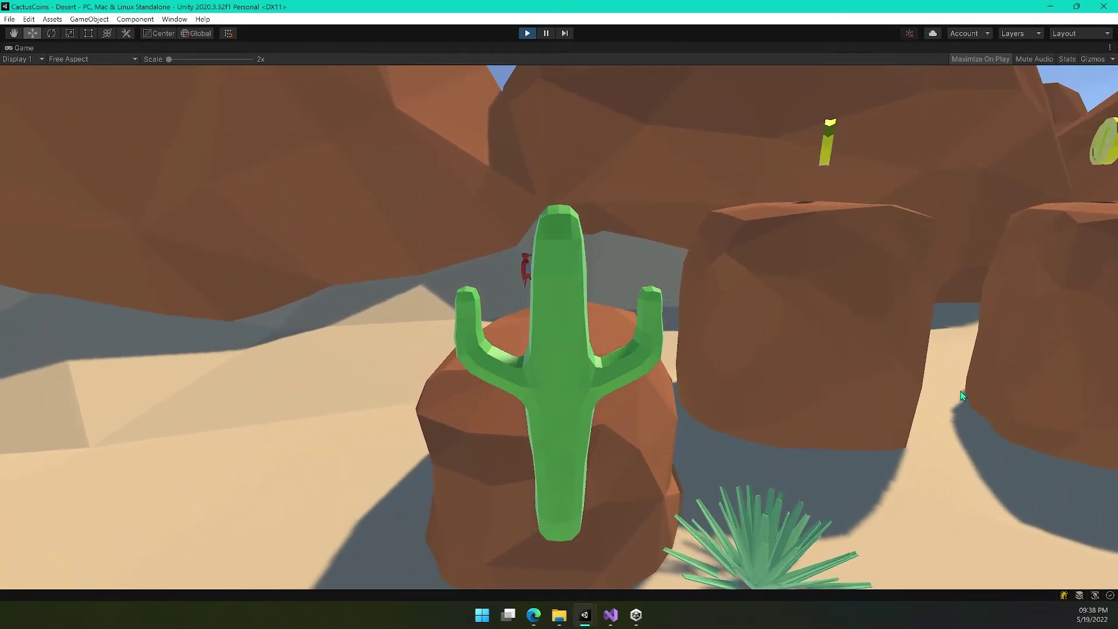
pyautogui.press('a')
pyautogui.press('w')
pyautogui.press('d')
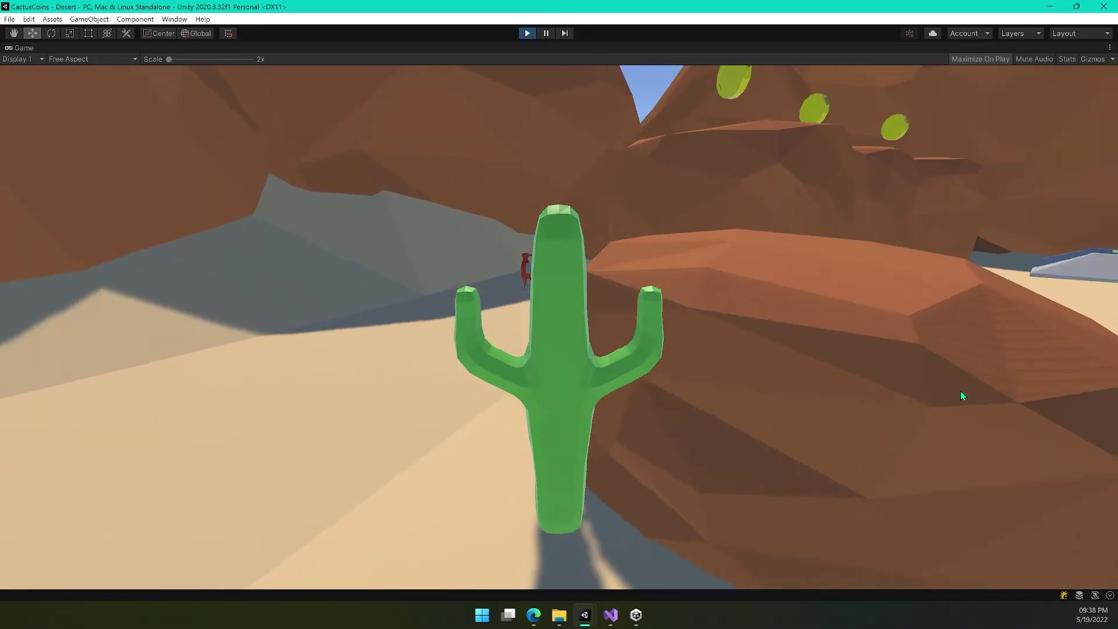
pyautogui.press('w')
pyautogui.press('a')
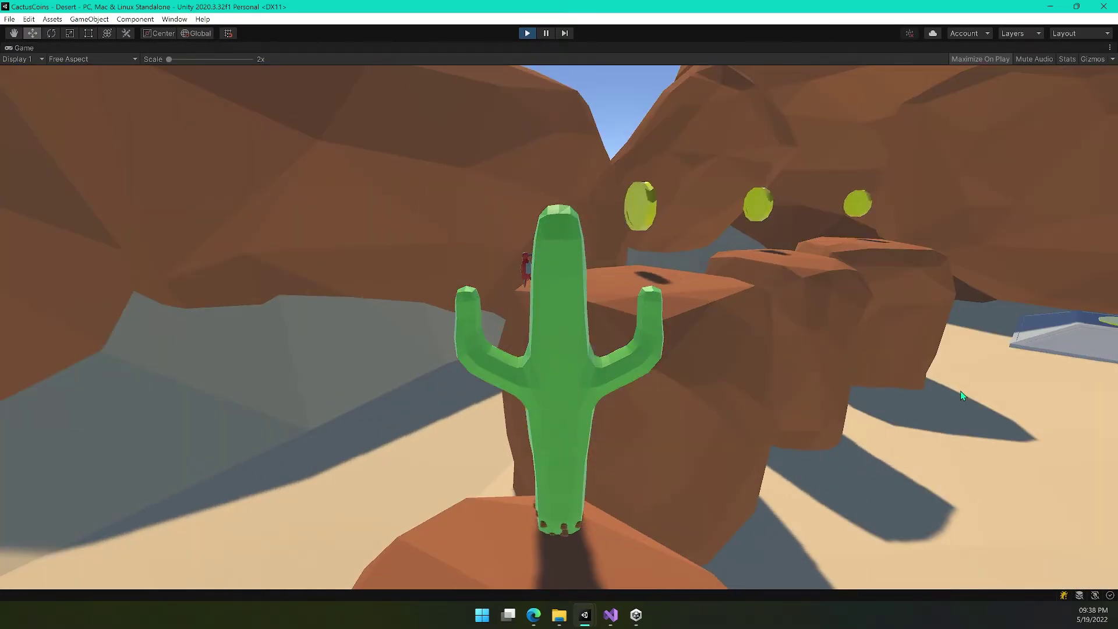
# Hop the cactus onto the first two pillar rocks and collect the coins floating above them.
pyautogui.press('d')
pyautogui.press('w')
pyautogui.press('space')
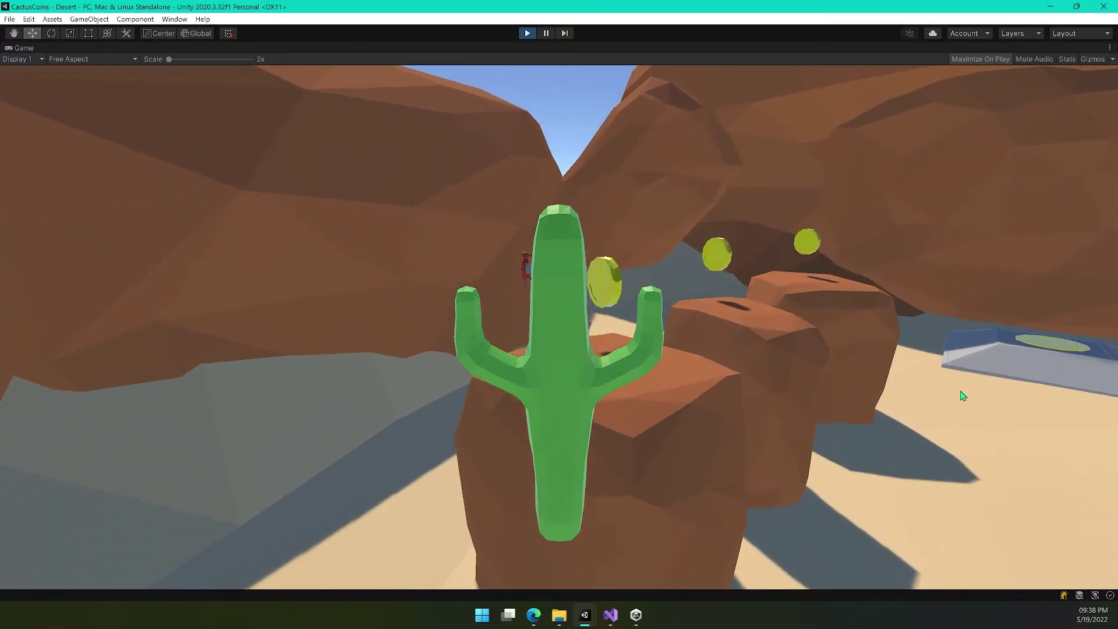
pyautogui.press('d')
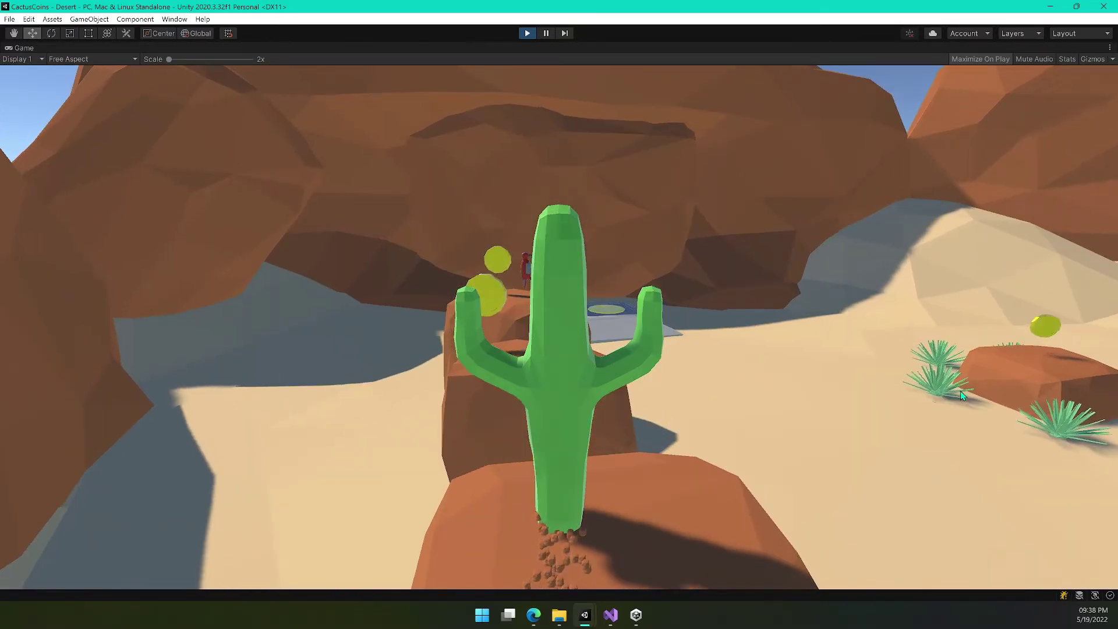
pyautogui.press('a')
pyautogui.press('d')
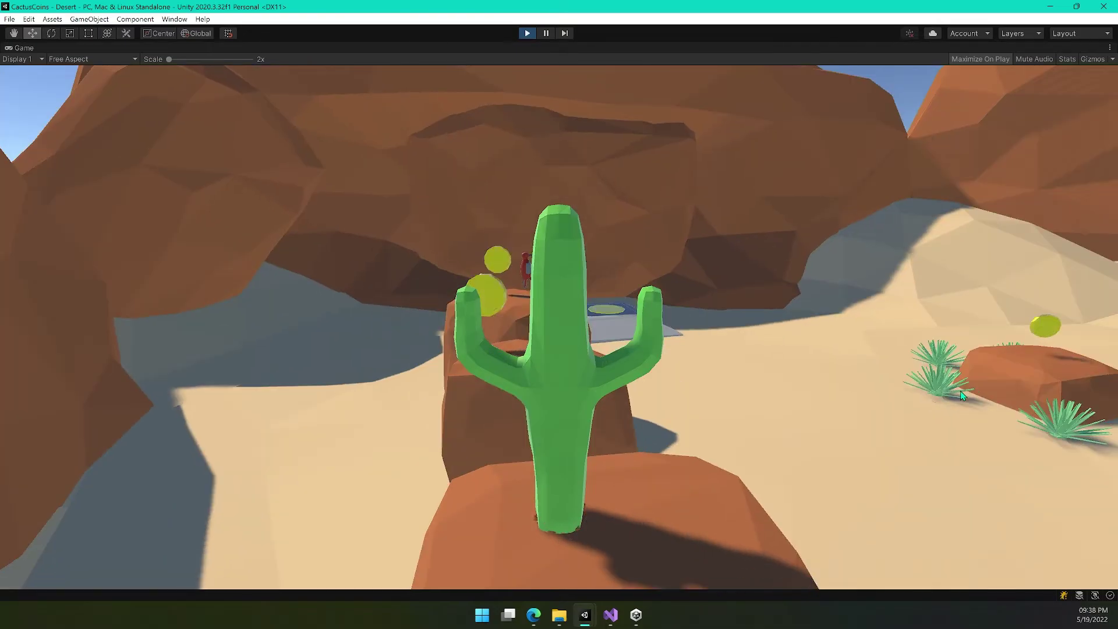
pyautogui.press('a')
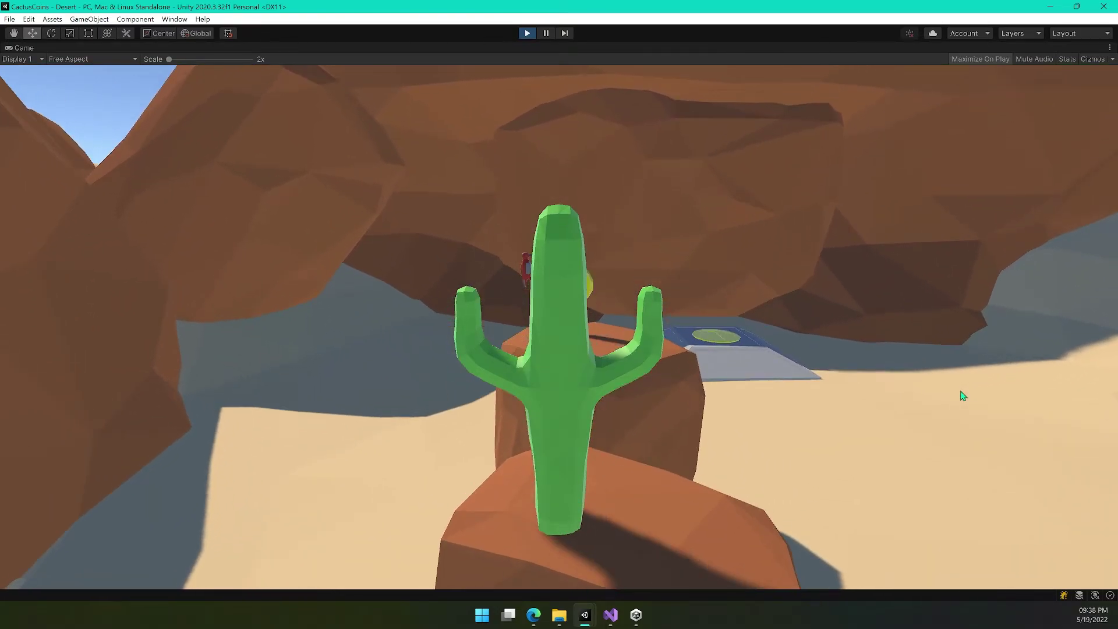
pyautogui.press('w')
pyautogui.press('d')
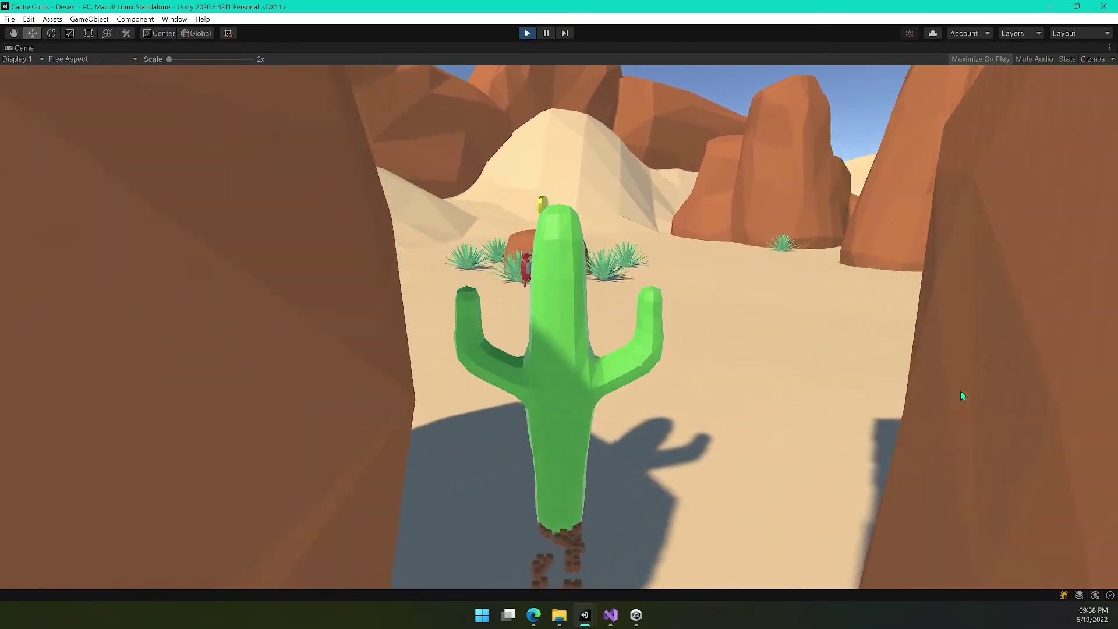
# Drive the cactus back around the pillar rocks and climb the low starting boulder again.
pyautogui.press('w')
pyautogui.press('d')
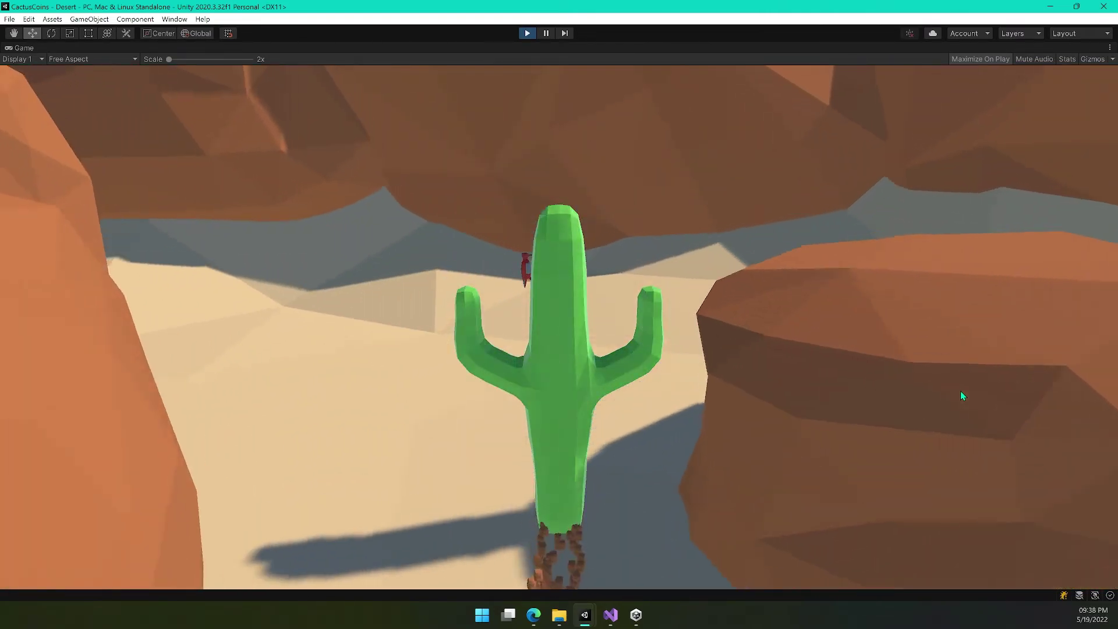
pyautogui.press('w')
pyautogui.press('d')
pyautogui.press('space')
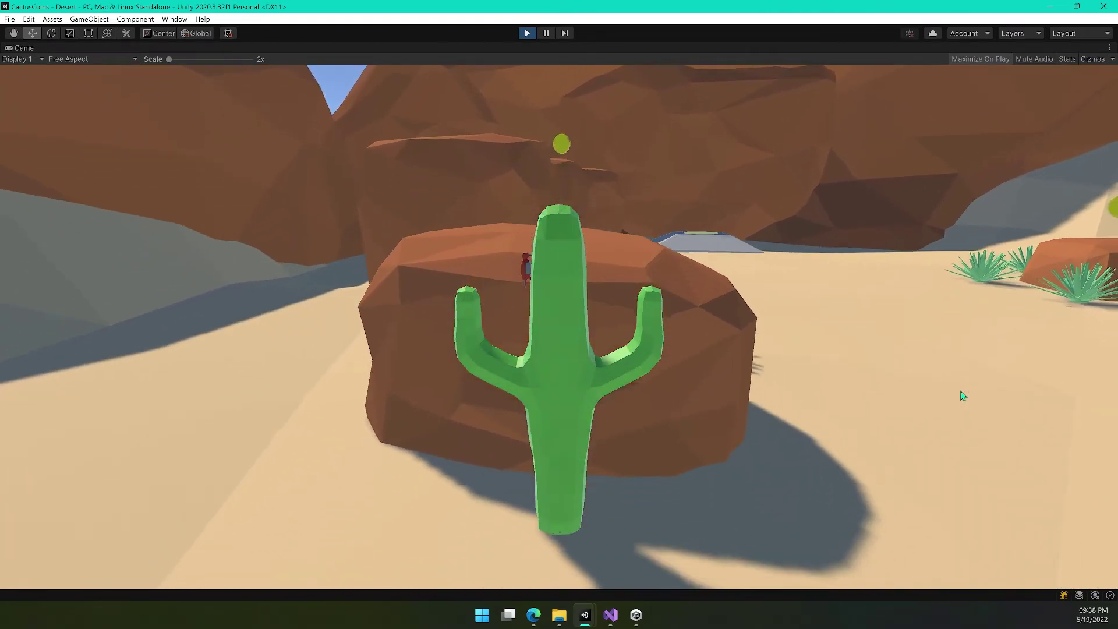
pyautogui.press('w')
pyautogui.press('a')
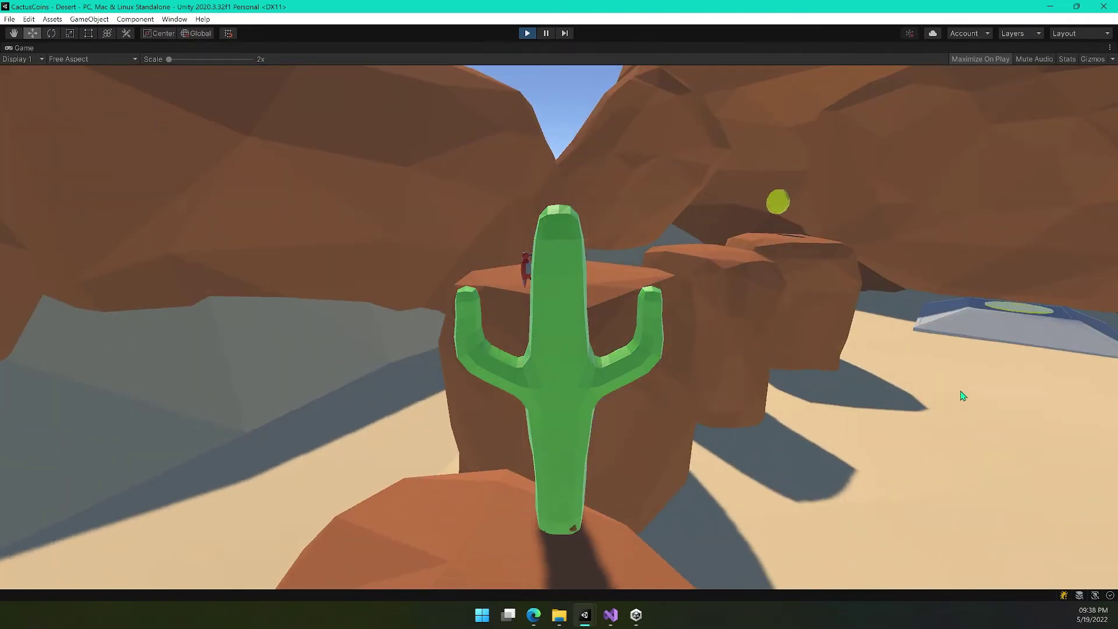
# Jump the cactus onto the first pillar rock and line it up with the remaining pillars.
pyautogui.press('w')
pyautogui.press('space')
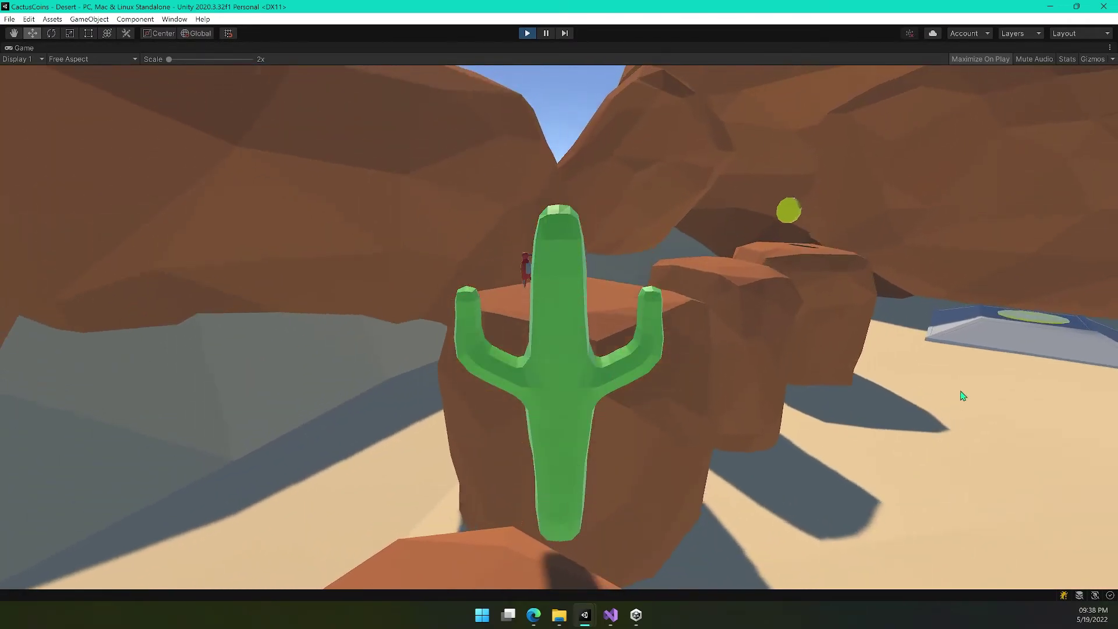
pyautogui.press('s')
pyautogui.press('a')
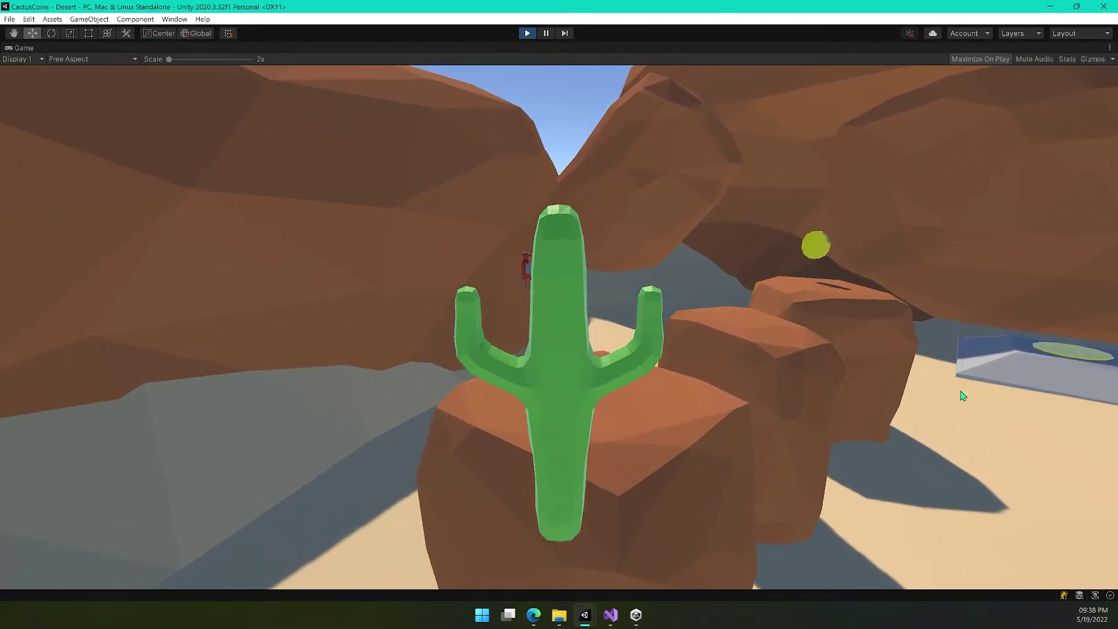
pyautogui.press('d')
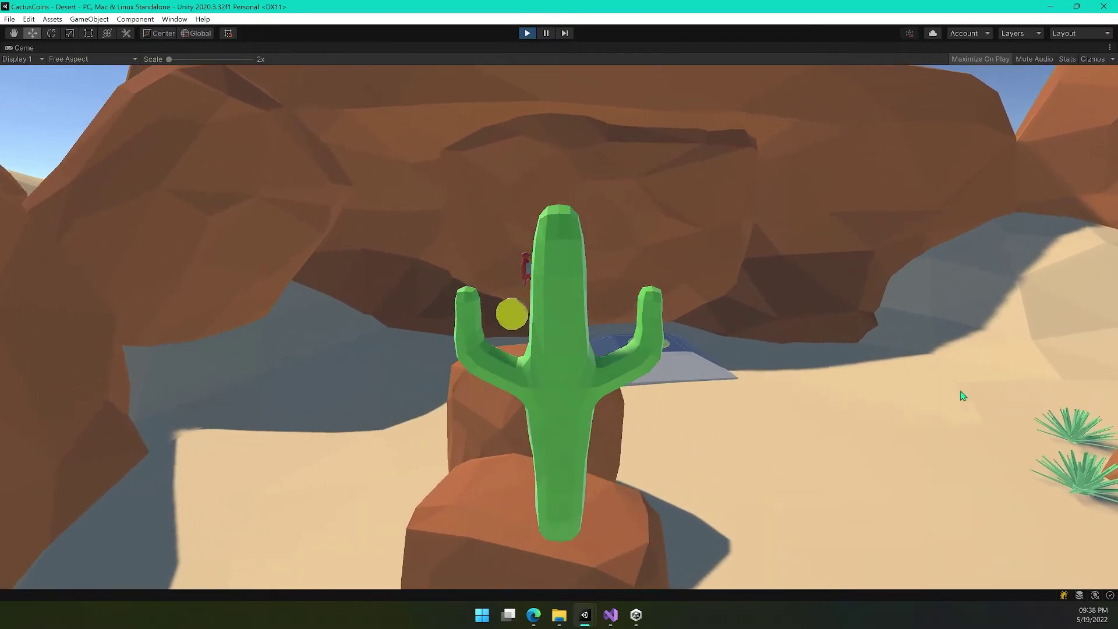
pyautogui.press('a')
pyautogui.press('d')
pyautogui.press('s')
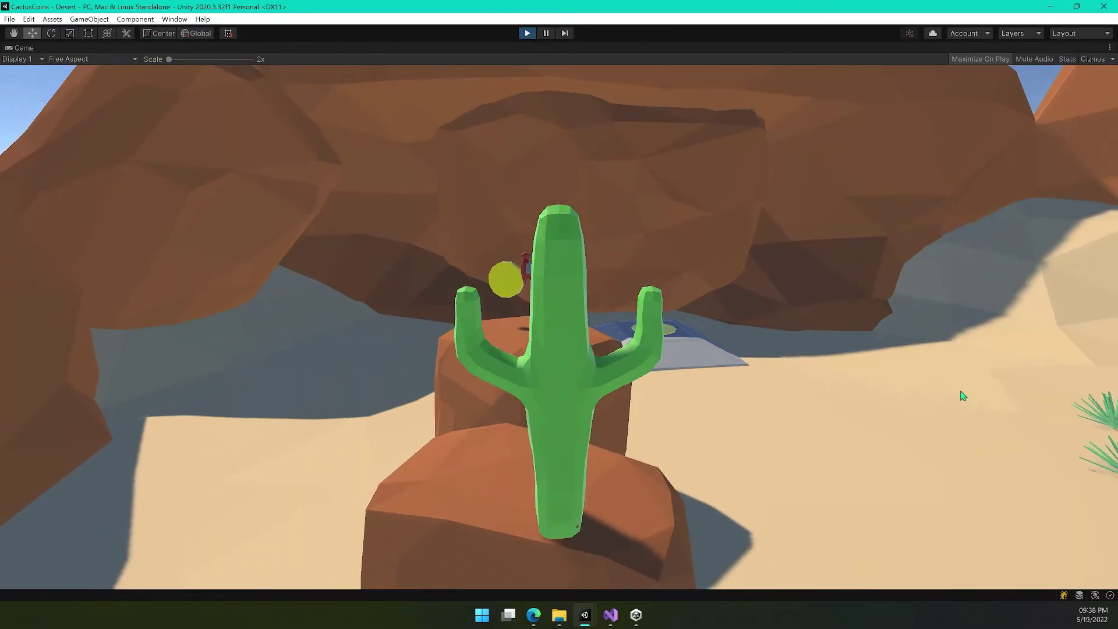
# Hop the cactus across to the last pillar rock and collect the coin above it.
pyautogui.press('a')
pyautogui.press('d')
pyautogui.press('w')
pyautogui.press('space')
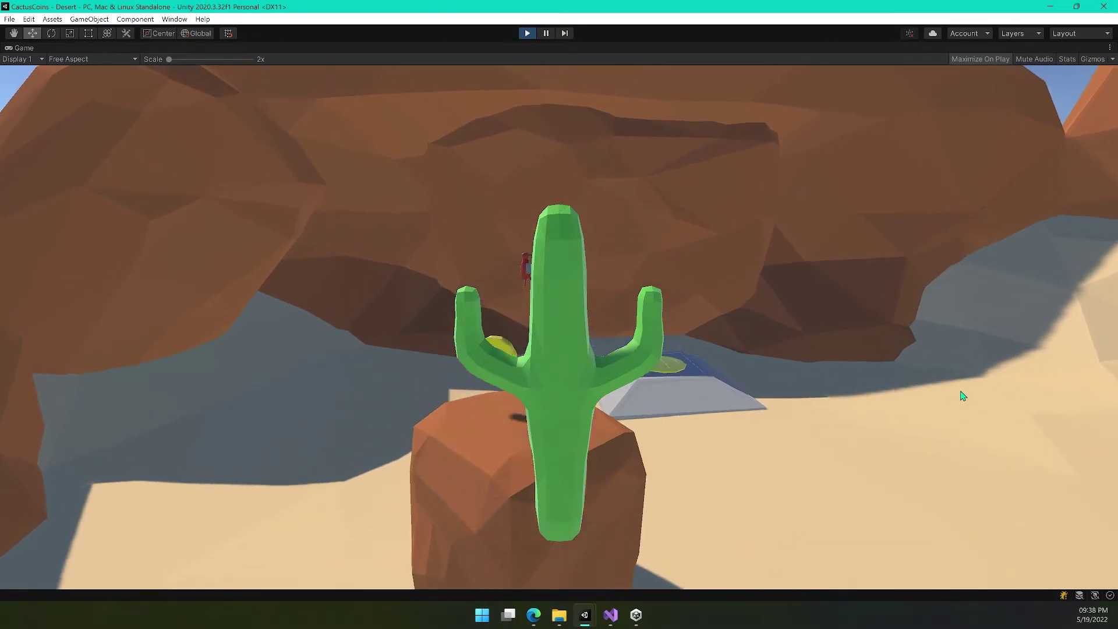
pyautogui.press('a')
pyautogui.press('d')
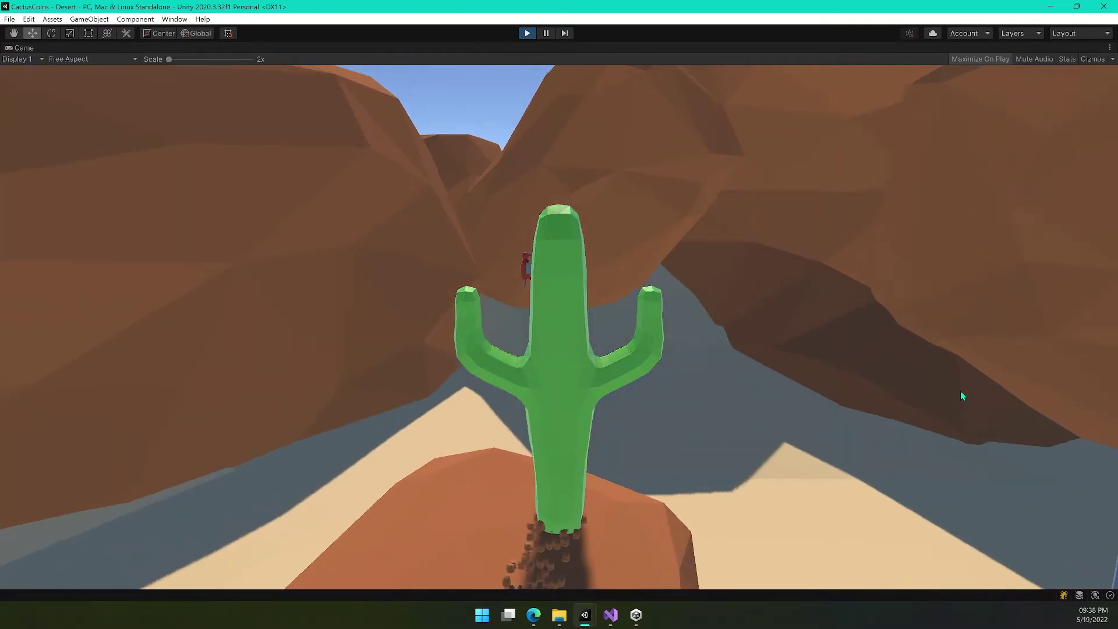
# Drive the cactus to the flat rock ringed by agave plants, climb it and collect its coin.
pyautogui.press('w')
pyautogui.press('d')
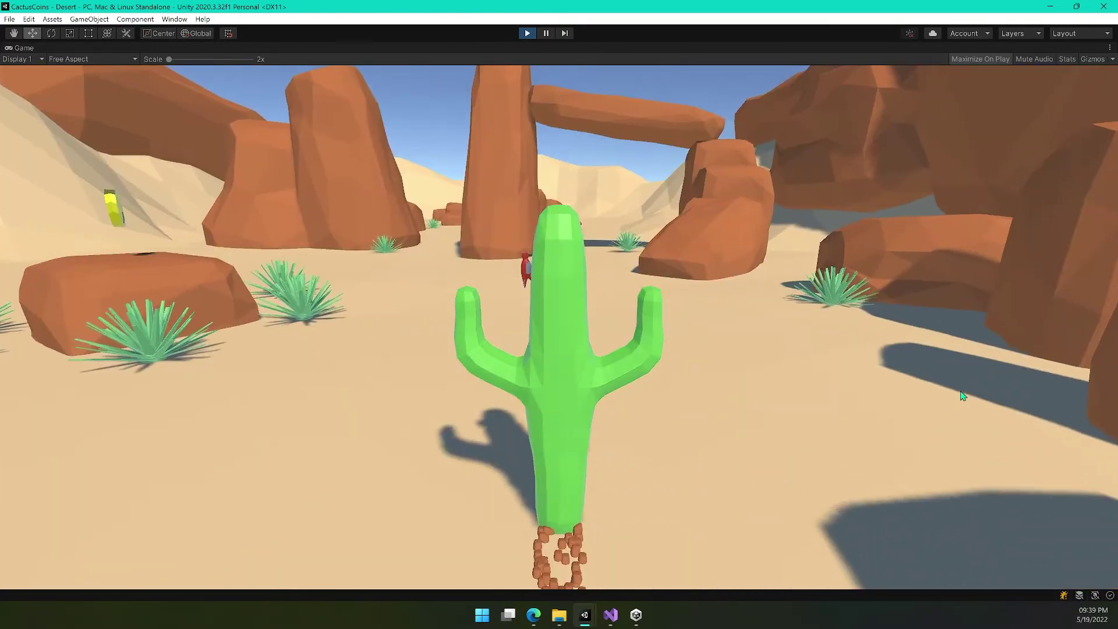
pyautogui.press('a')
pyautogui.press('a')
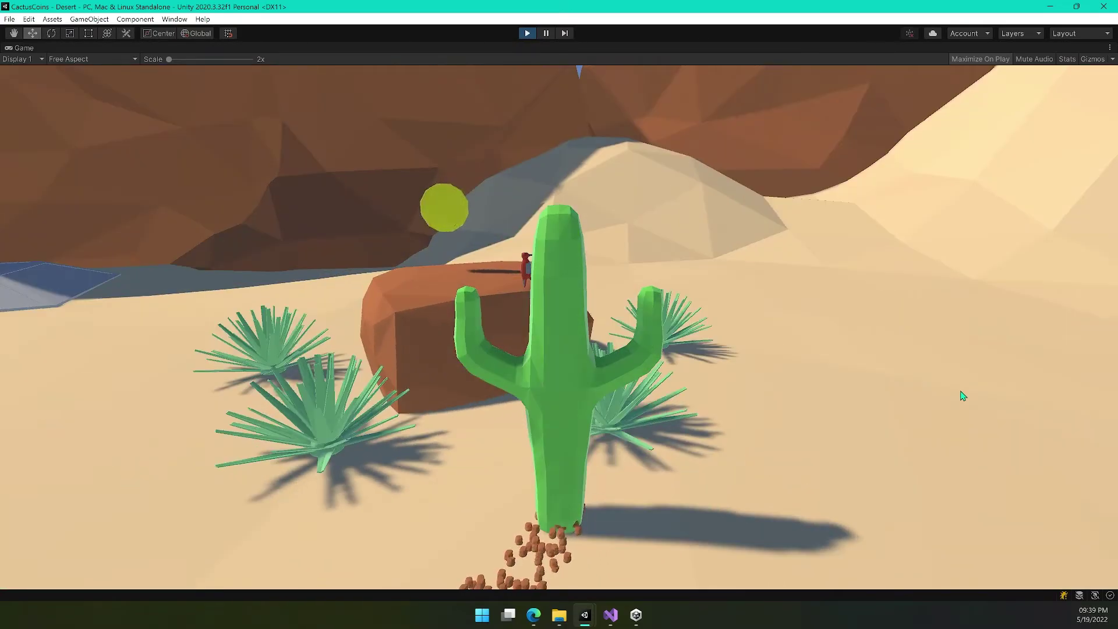
pyautogui.press('a')
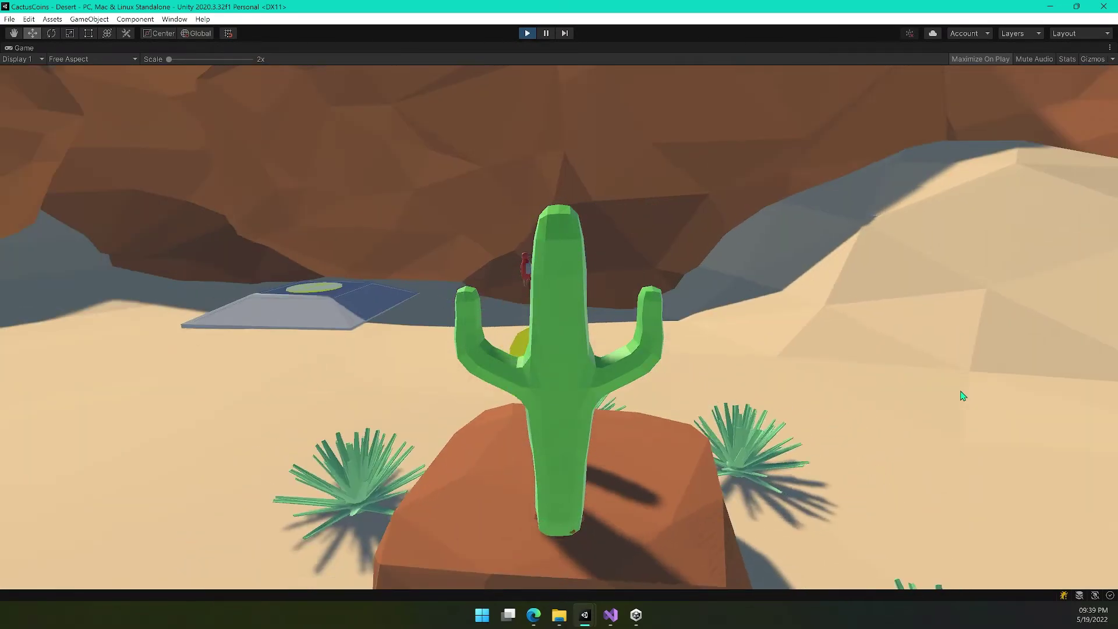
pyautogui.press('a')
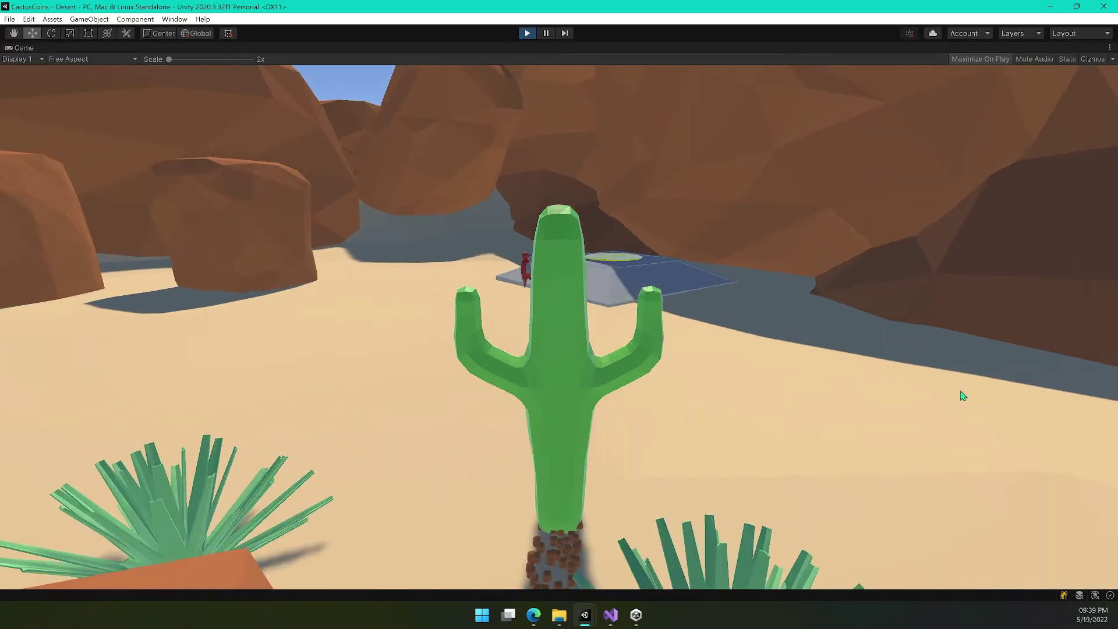
# Drive the cactus over the blue platform with the yellow disc and through the rock passage into the oasis.
pyautogui.press('w')
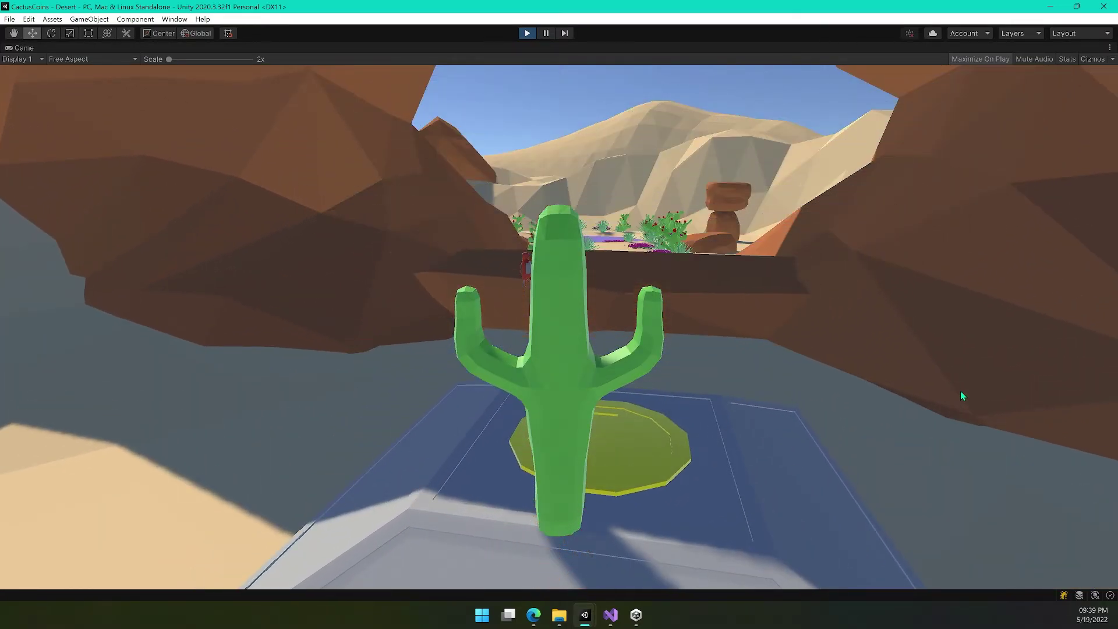
pyautogui.press('w')
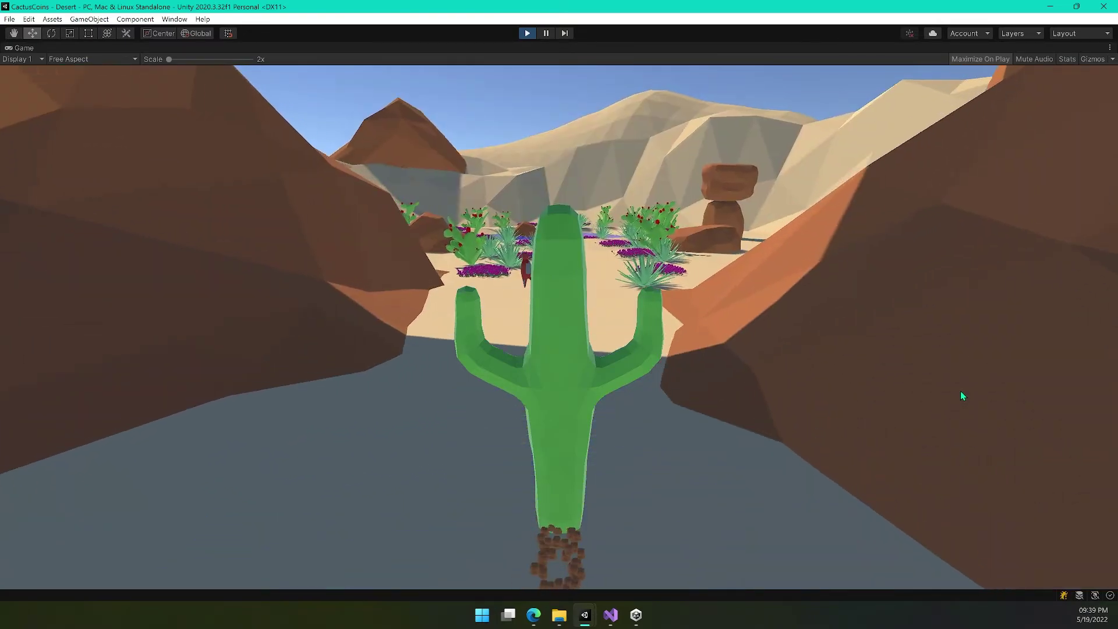
pyautogui.press('w')
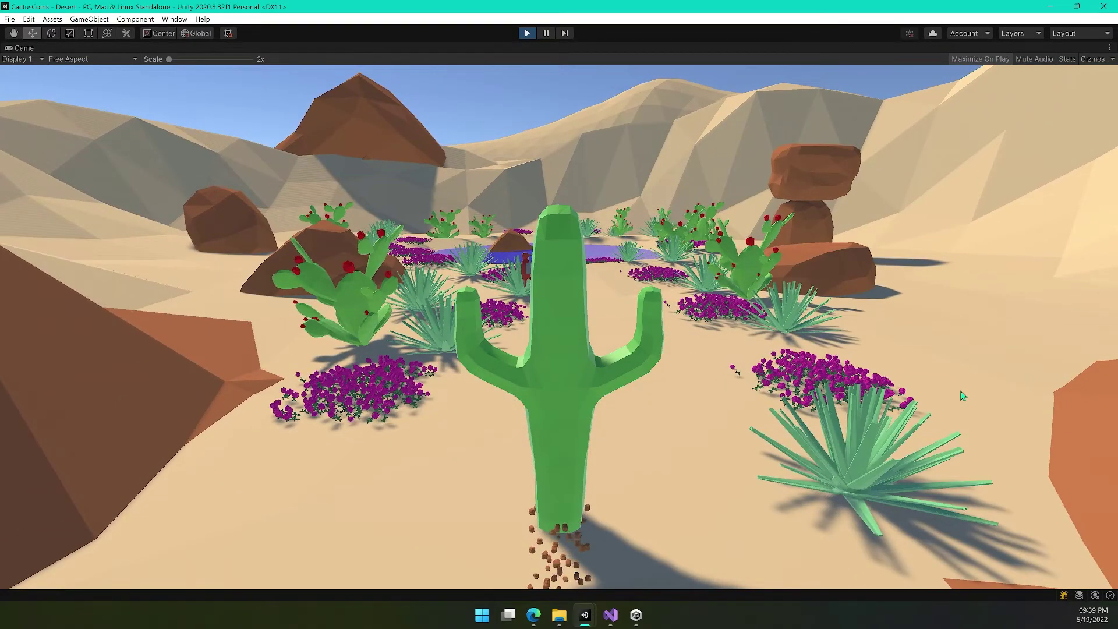
# Steer the cactus between the purple flowers and agaves into the oasis pool.
pyautogui.press('d')
pyautogui.press('a')
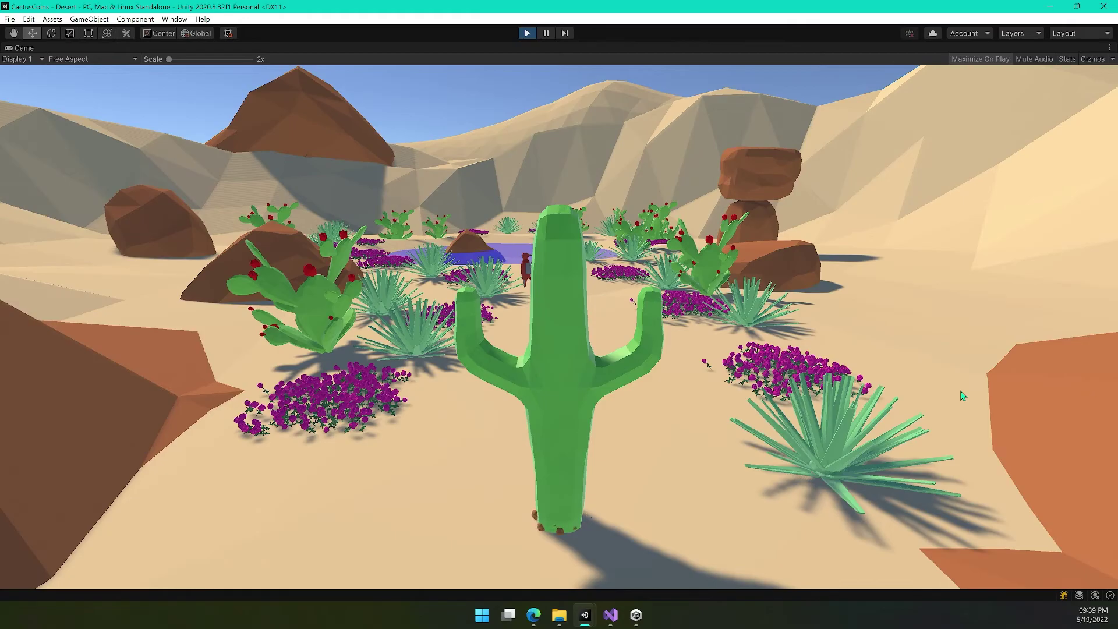
pyautogui.press('w')
pyautogui.press('w')
pyautogui.press('a')
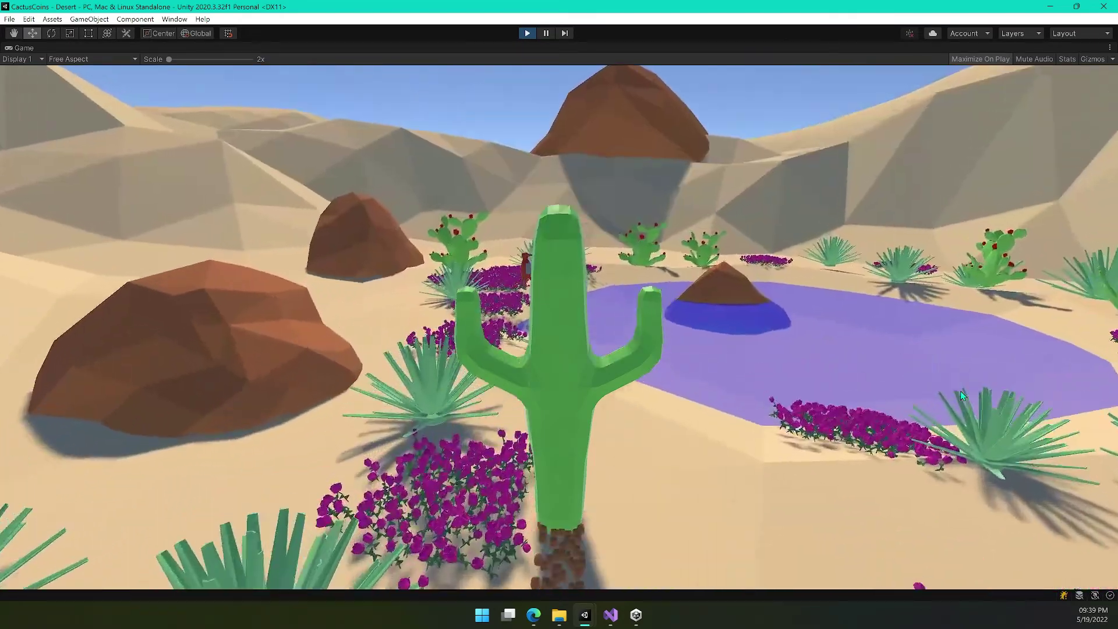
pyautogui.press('d')
pyautogui.press('w')
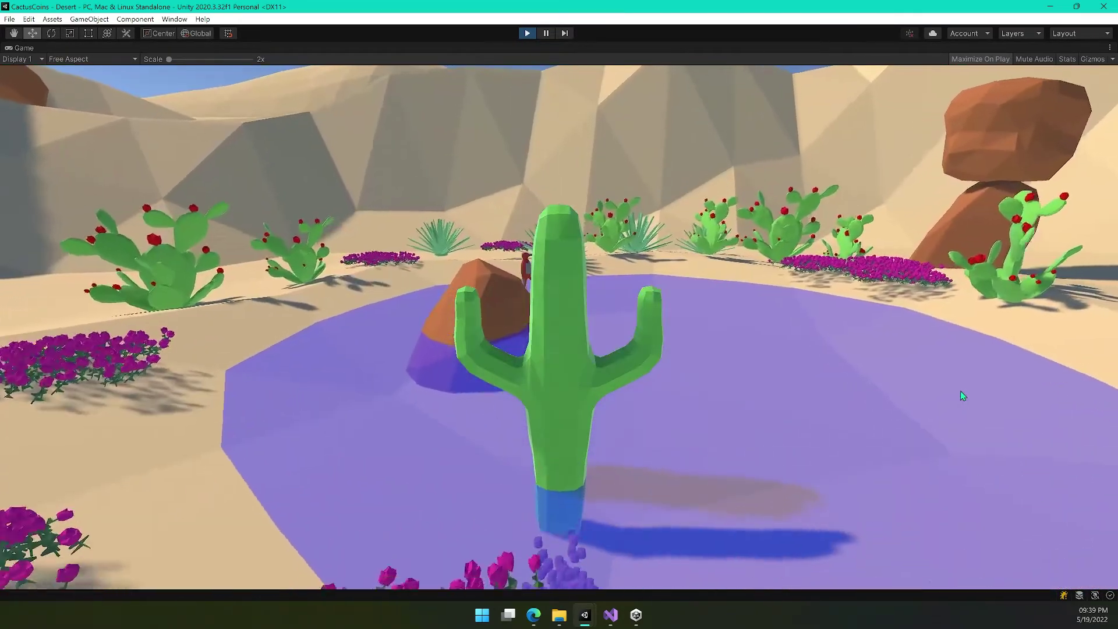
# Drive the cactus around the rock in the pool and out past the flowers to the bank.
pyautogui.press('d')
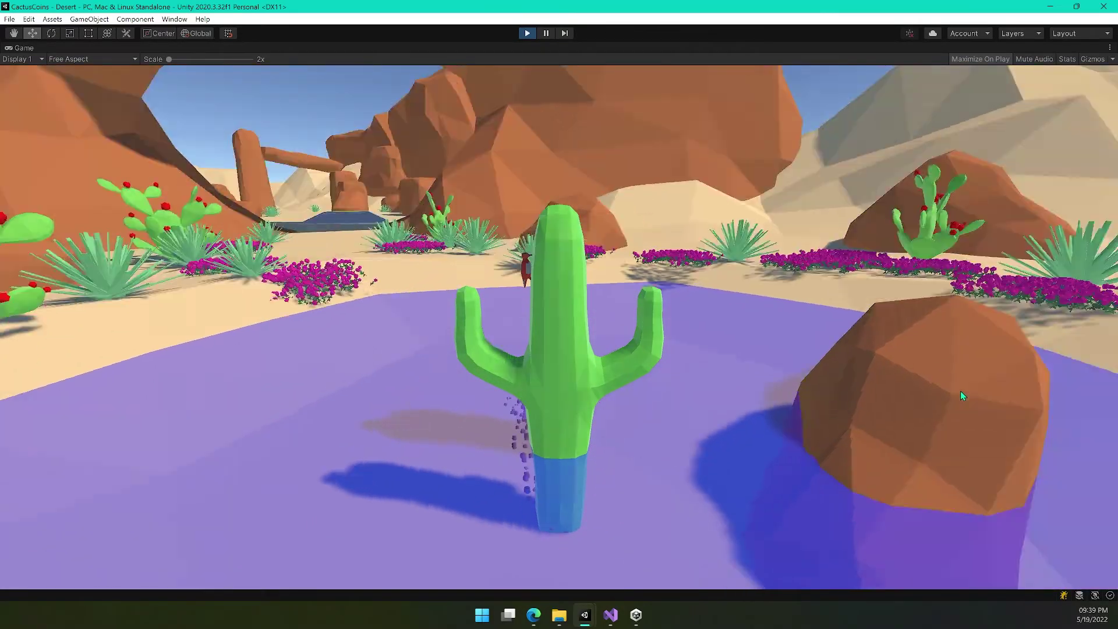
pyautogui.press('d')
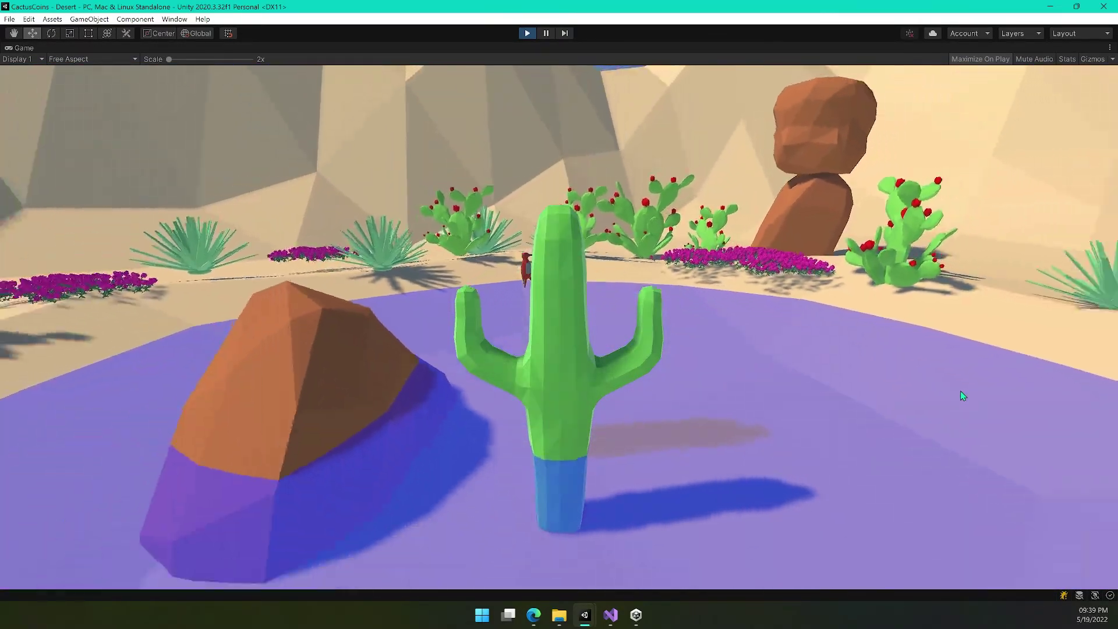
pyautogui.press('a')
pyautogui.press('a')
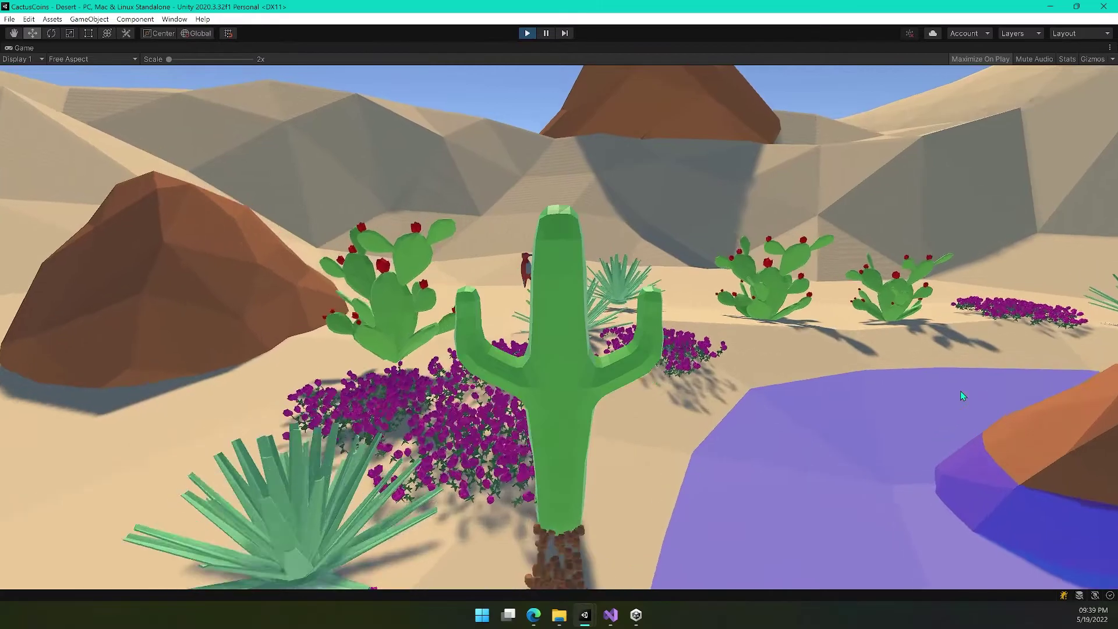
pyautogui.press('a')
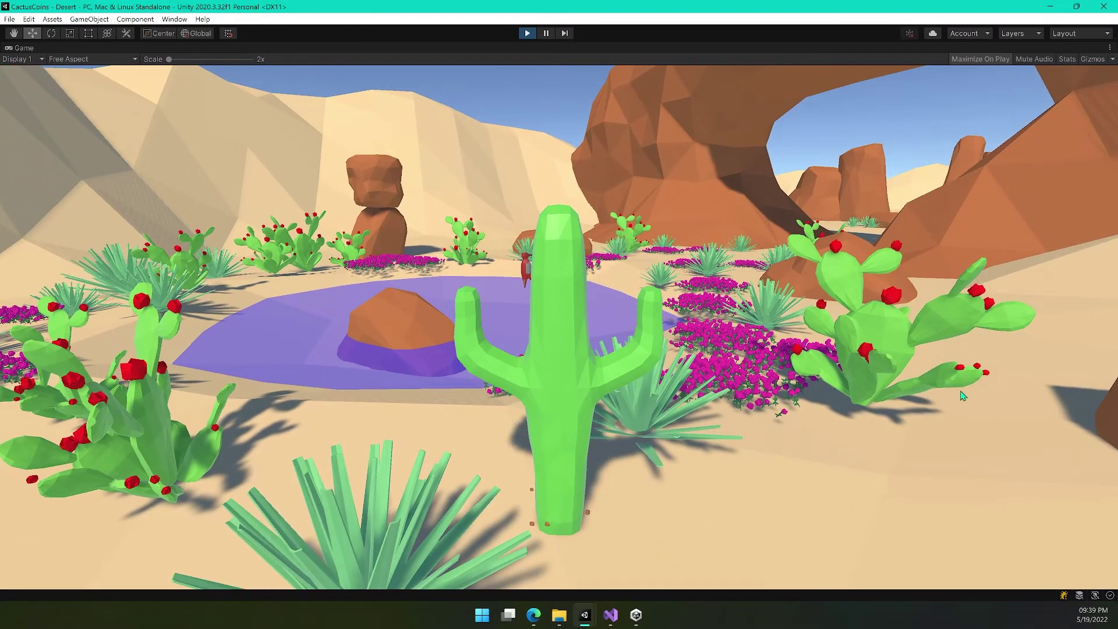
# Shift the cactus about on the bank to examine the pool, plants and rock arch.
pyautogui.press('a')
pyautogui.press('s')
pyautogui.press('d')
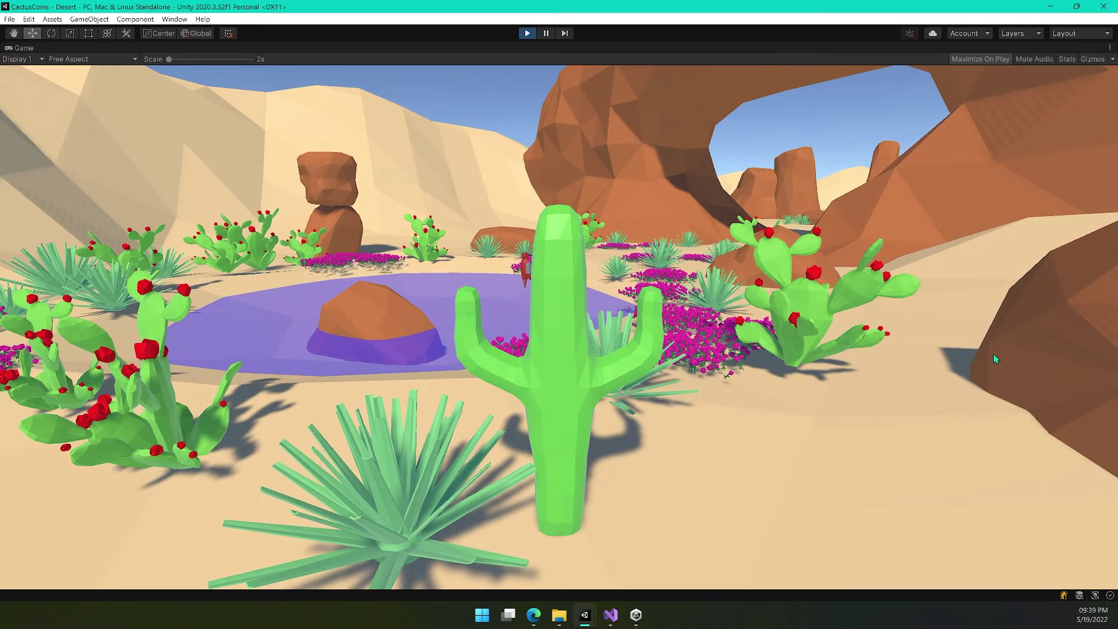
pyautogui.press('a')
pyautogui.press('d')
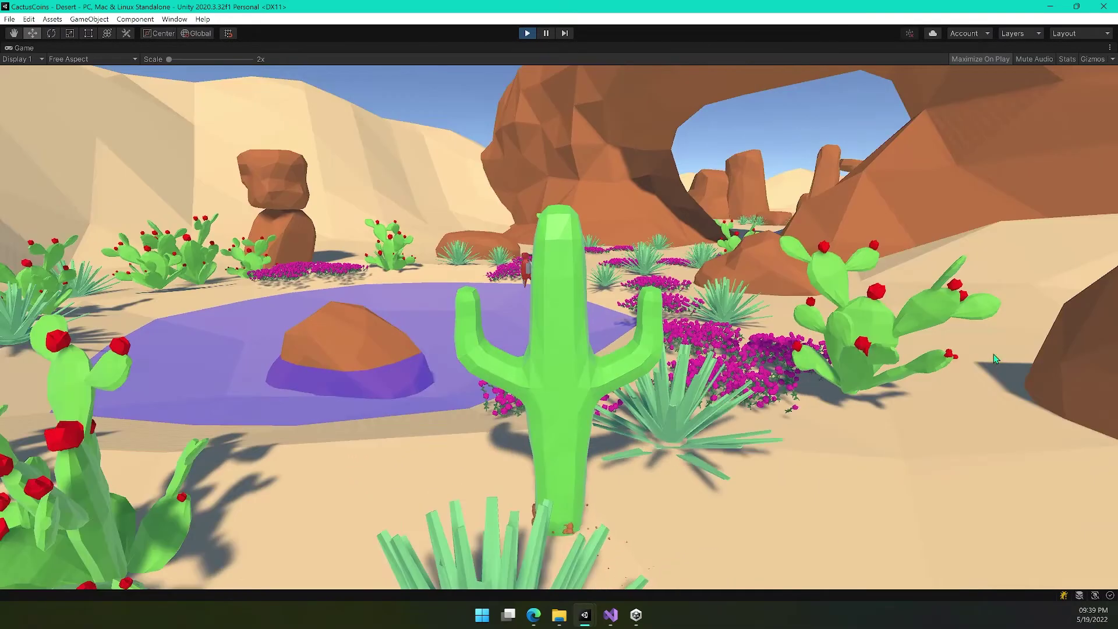
# Drive the cactus along the bank, hop over the boulder facing the arch and turn back toward the pool.
pyautogui.press('w')
pyautogui.press('d')
pyautogui.press('a')
pyautogui.press('a')
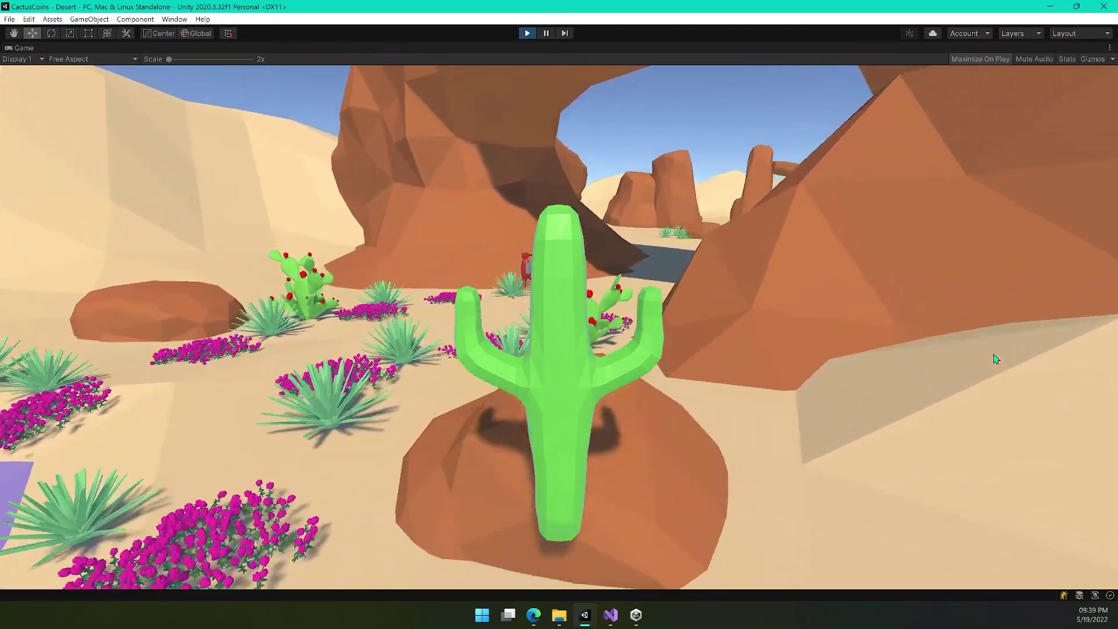
pyautogui.press('w')
pyautogui.press('a')
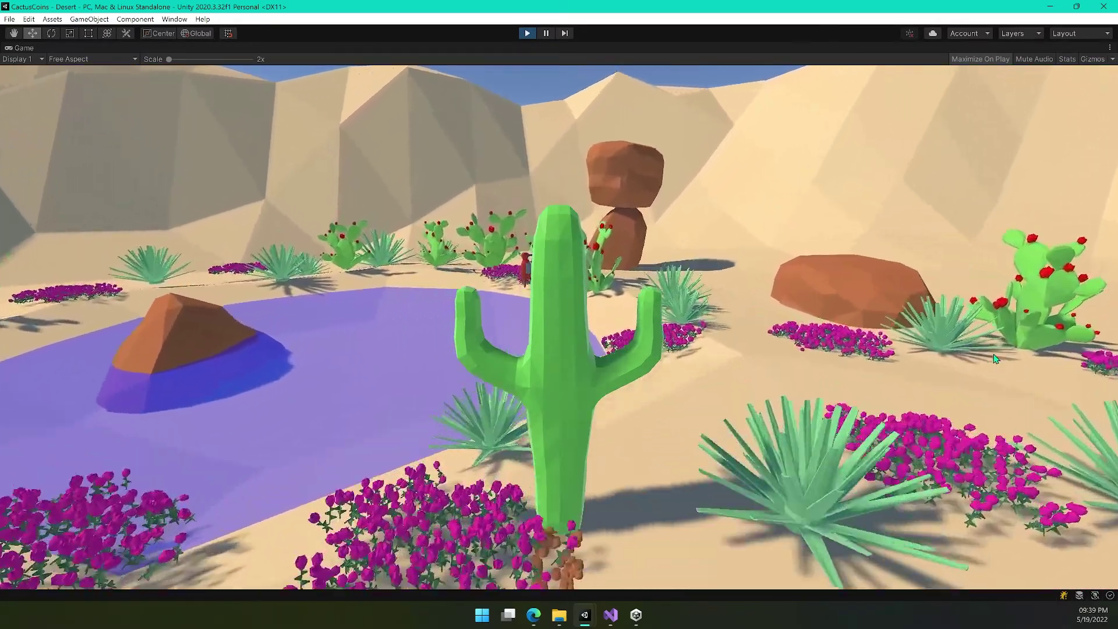
# Drive the cactus past the flowers, jump onto the low boulder beside the balanced rocks and turn around to face the pool.
pyautogui.press('w')
pyautogui.press('d')
pyautogui.press('a')
pyautogui.press('space')
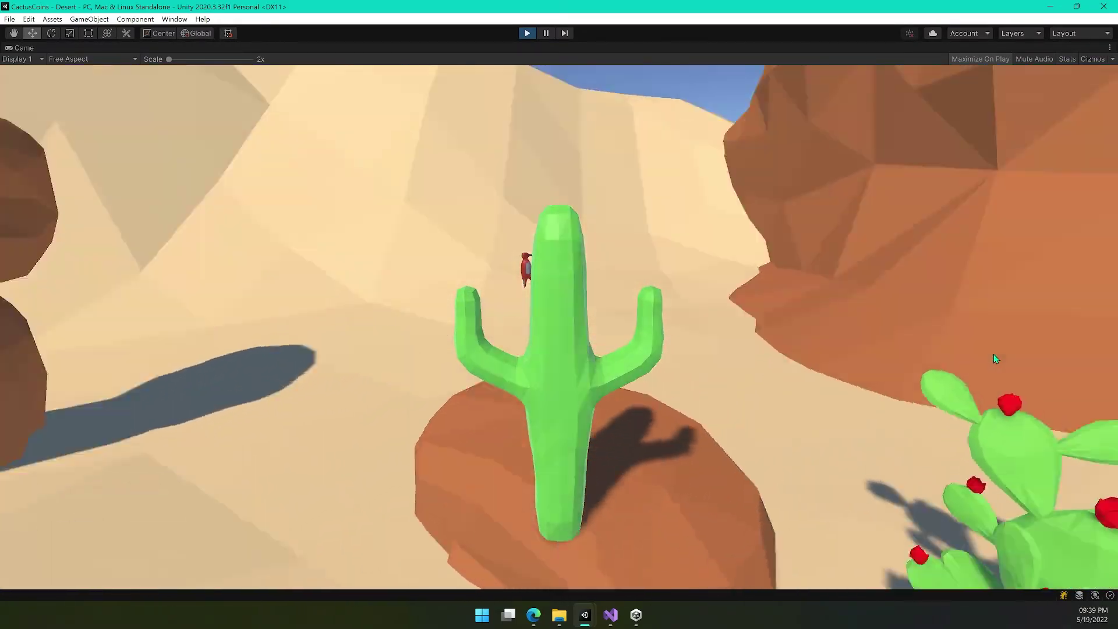
pyautogui.press('a')
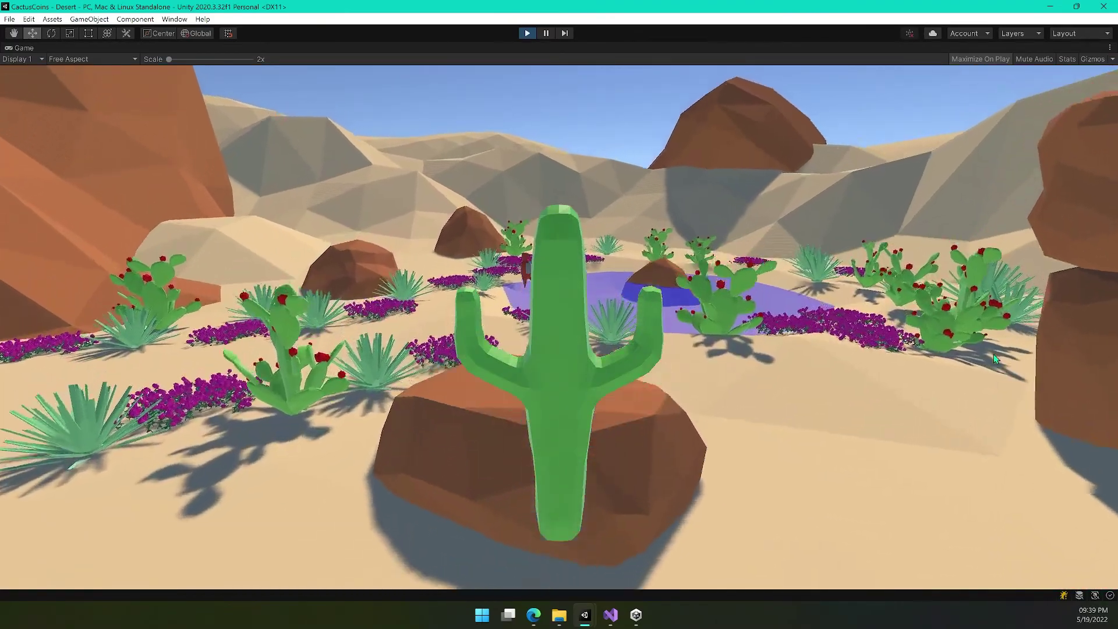
# Drive the cactus off the boulder and around the pool's bank through the prickly pears and flowers, turning toward the rock arch.
pyautogui.press('d')
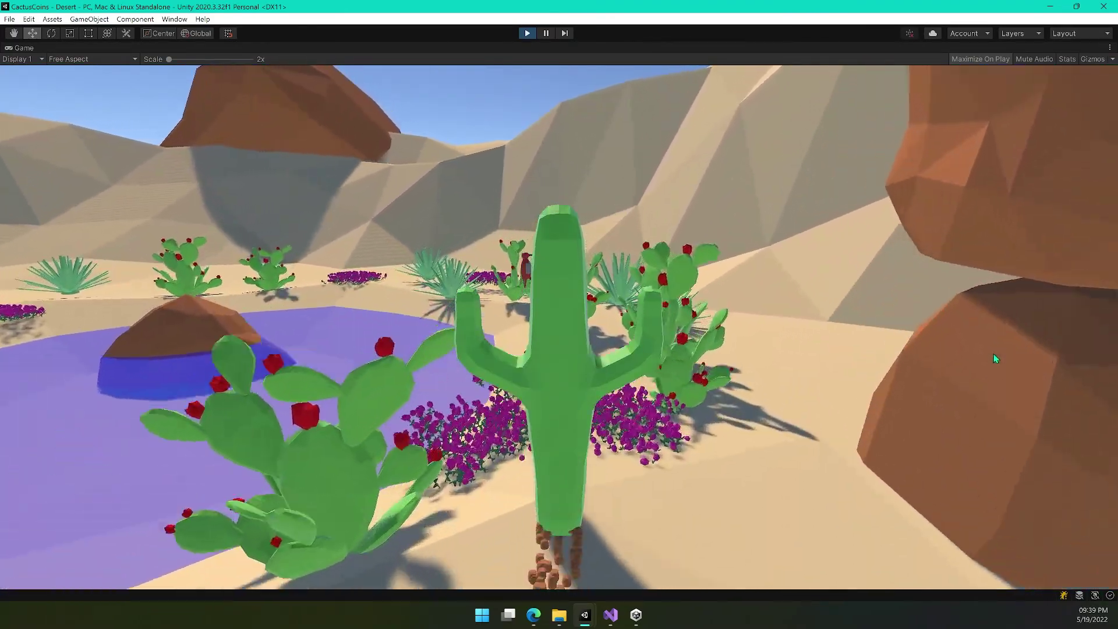
pyautogui.press('w')
pyautogui.press('a')
pyautogui.press('d')
pyautogui.press('a')
pyautogui.press('d')
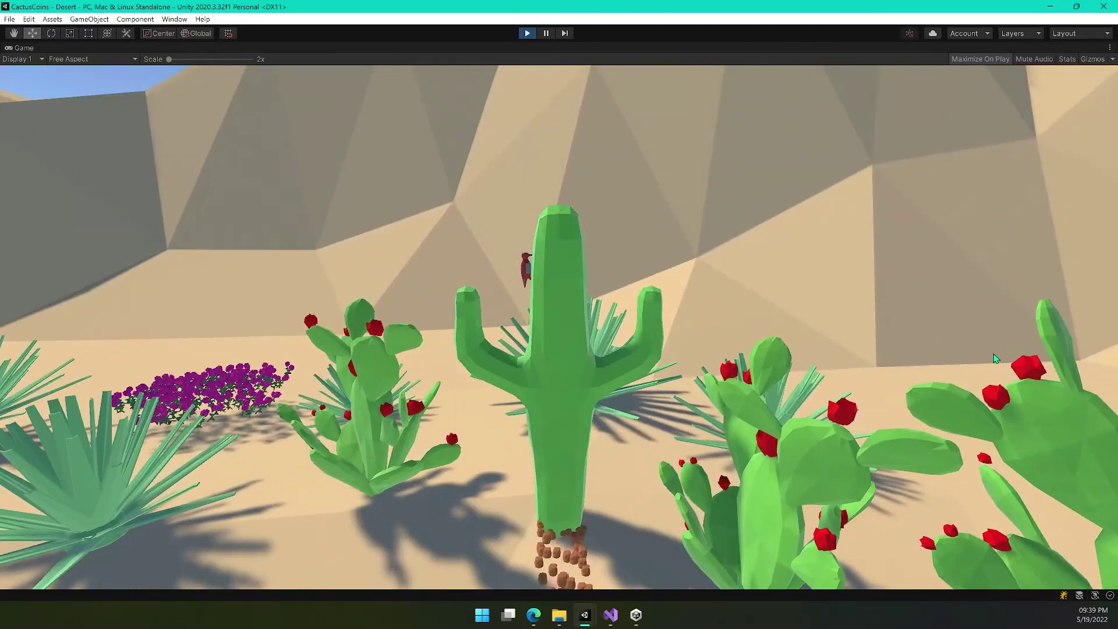
pyautogui.press('d')
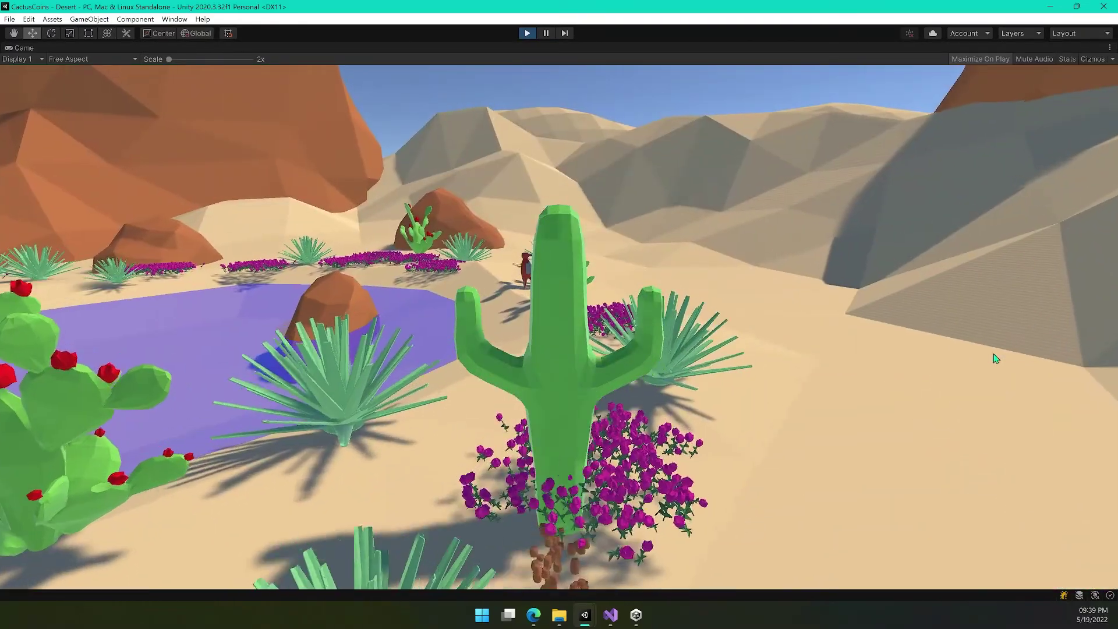
pyautogui.press('a')
pyautogui.press('d')
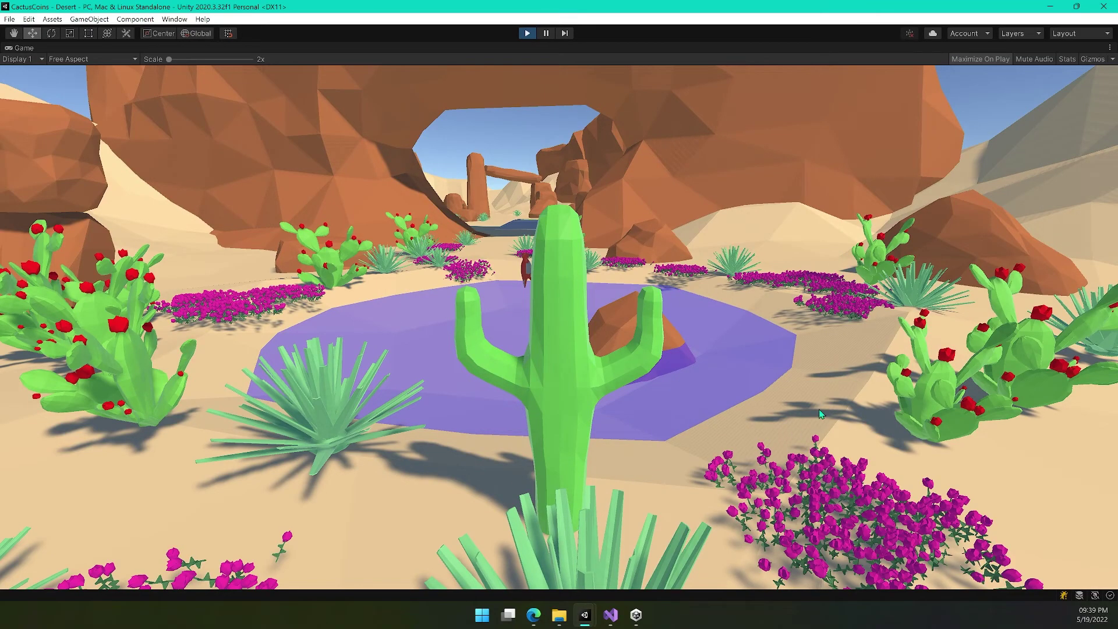
# Steer the cactus past the agave into the pool, passing beside the rock in the water toward the arch.
pyautogui.press('a')
pyautogui.press('w')
pyautogui.press('d')
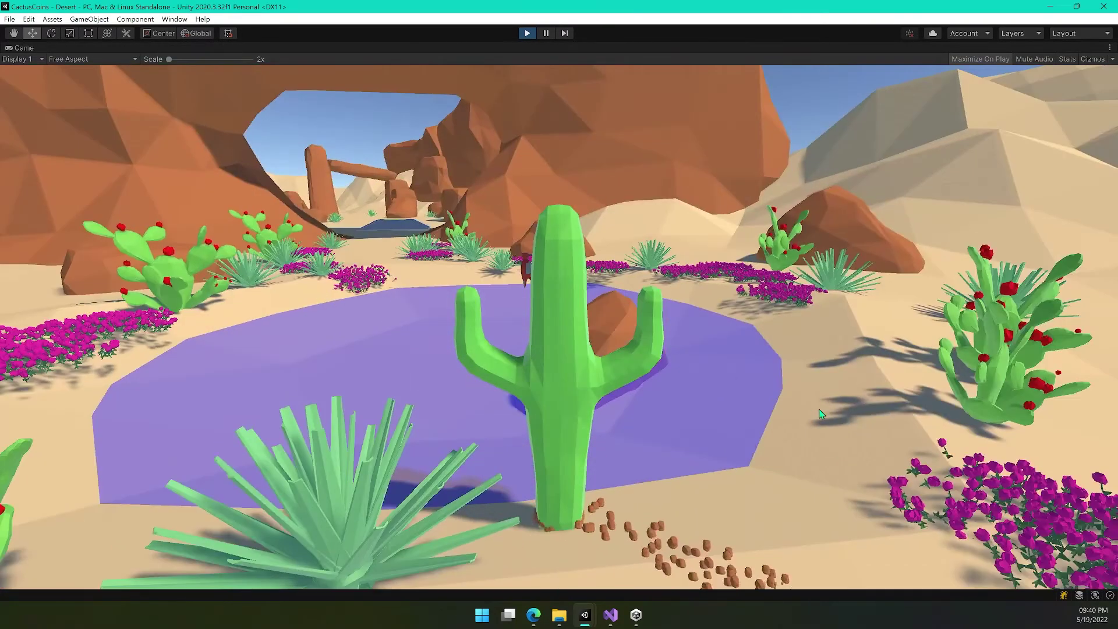
pyautogui.press('a')
pyautogui.press('w')
pyautogui.press('d')
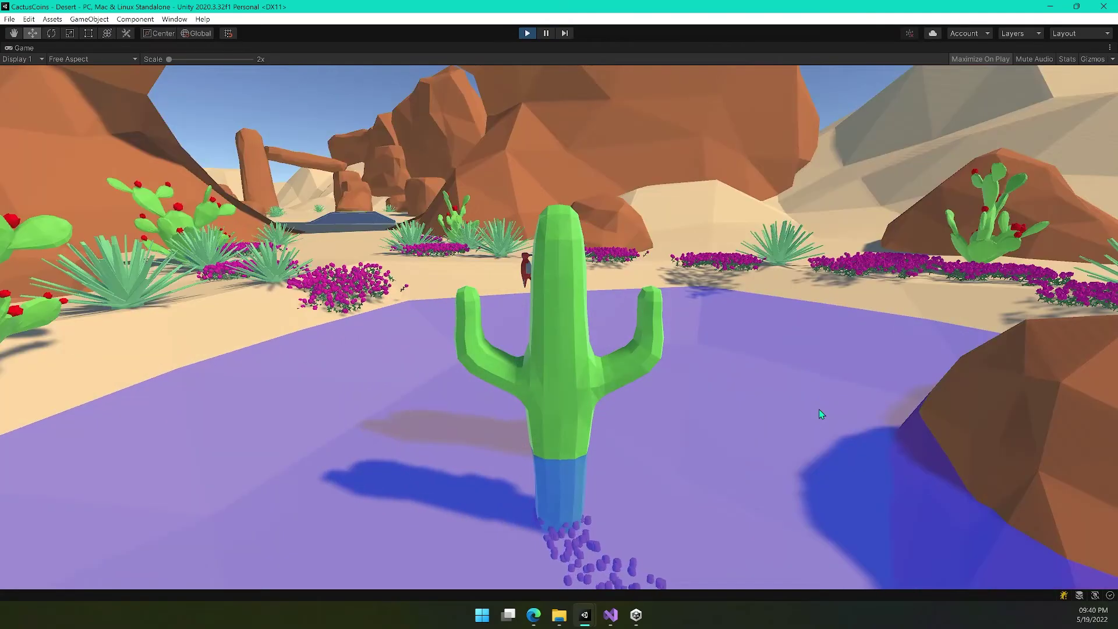